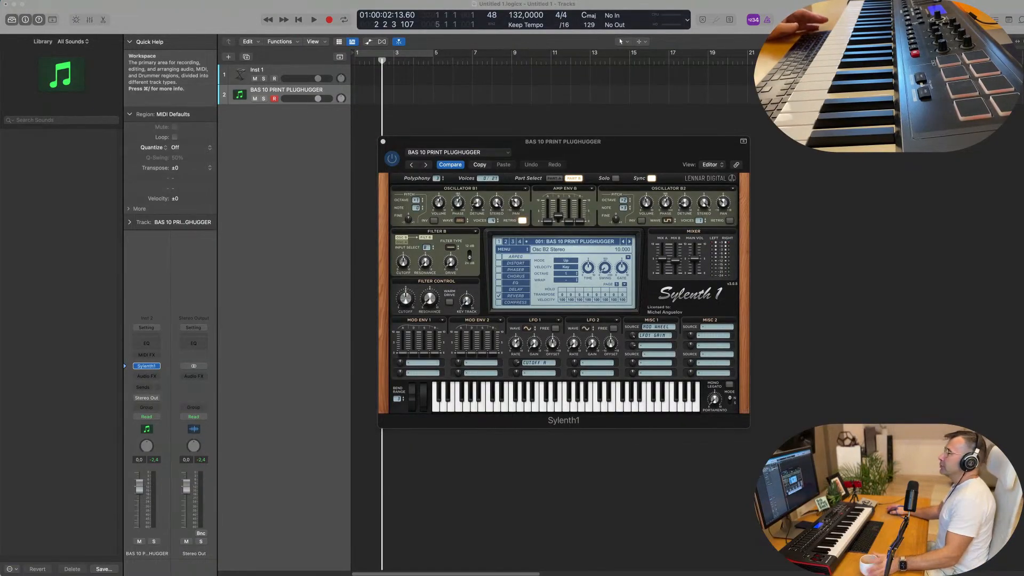
Duplicate the BAS 10 PRINT PLUGHUGGER track and replace the new track's instrument with Drum Machine Designer
drag(539, 140, 651, 104)
click(332, 93)
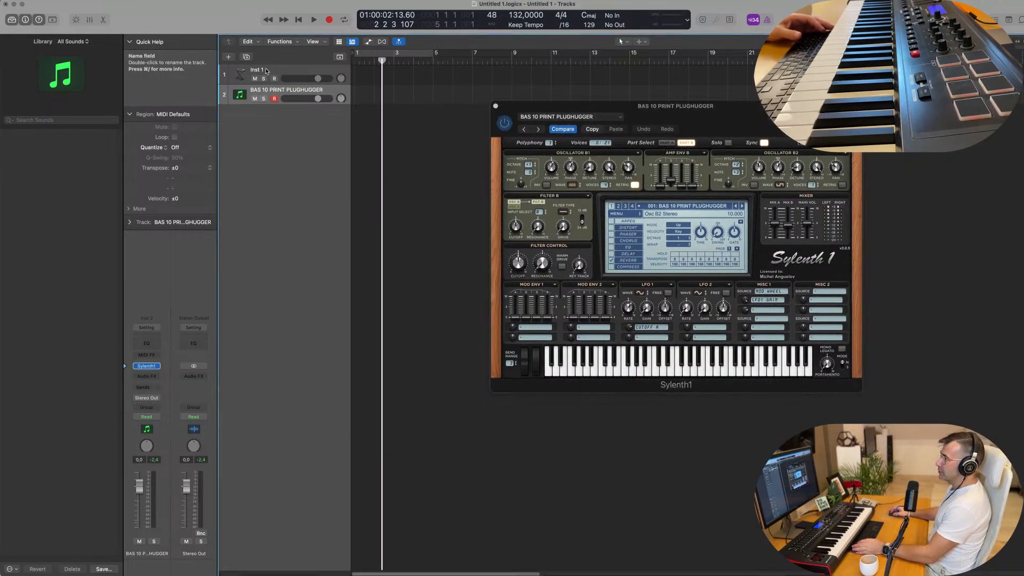
click(247, 56)
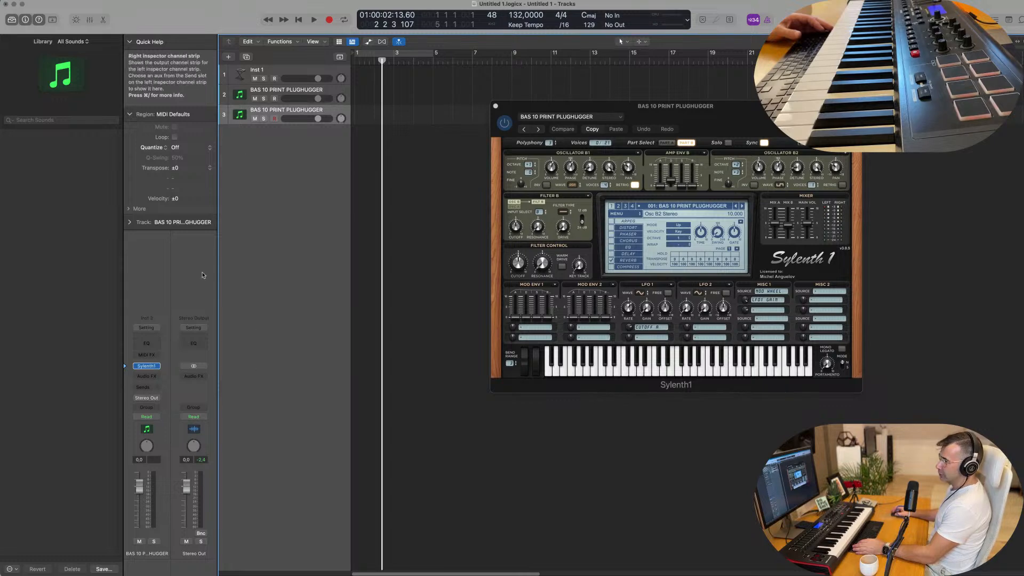
click(156, 367)
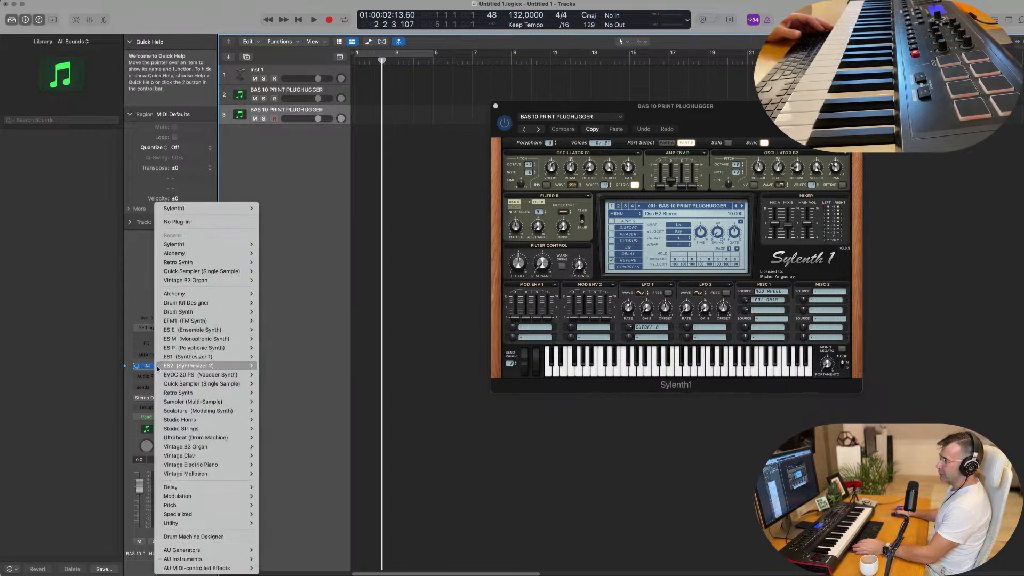
click(193, 536)
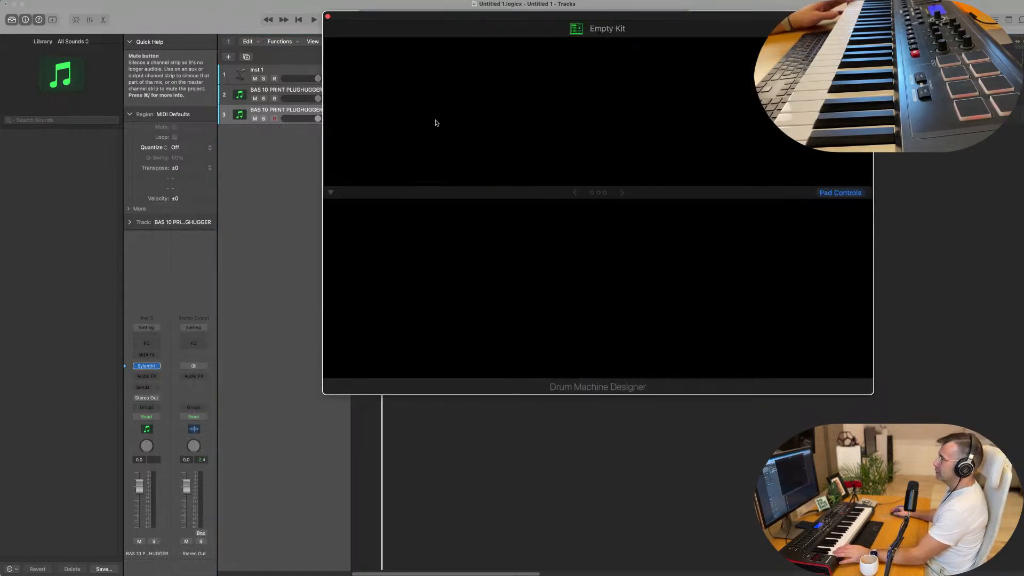
Load the Big Room electronic drum kit on the new track and move the kit window clear of the track headers
click(286, 89)
click(286, 110)
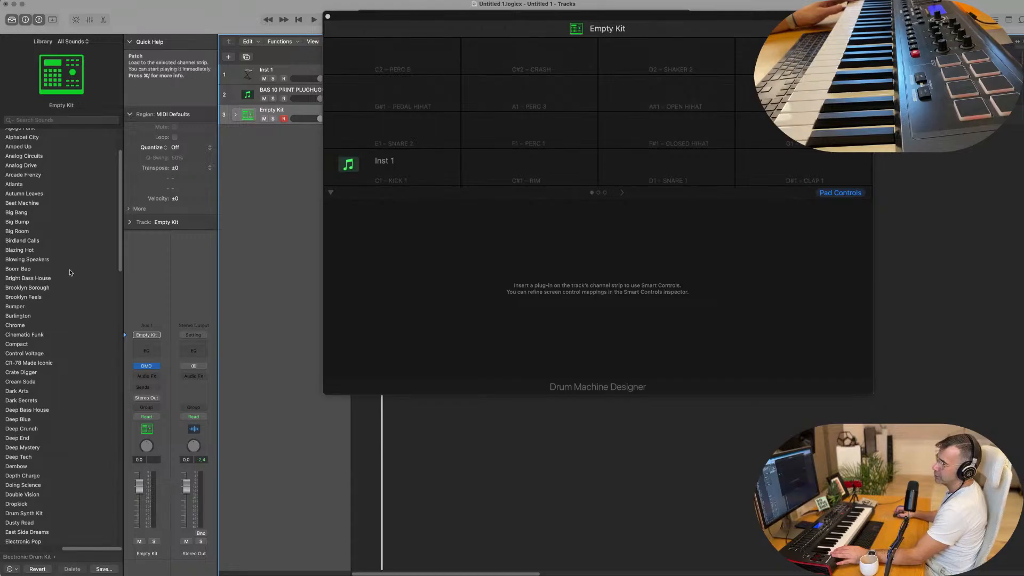
click(20, 232)
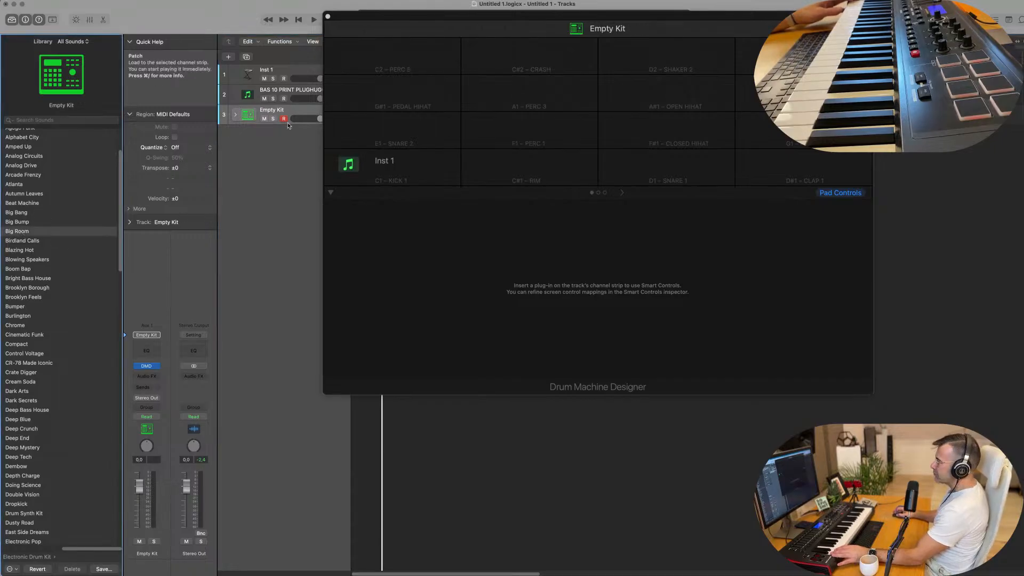
drag(511, 18, 610, 189)
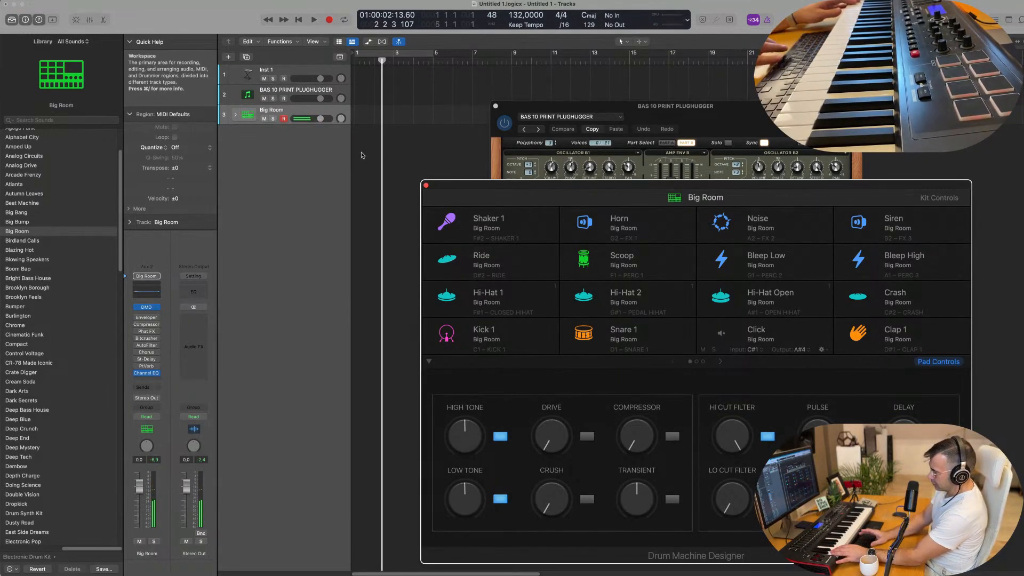
Record a one-bar kick pattern on the Big Room track and move the recorded region to the start of bar 1
key(r)
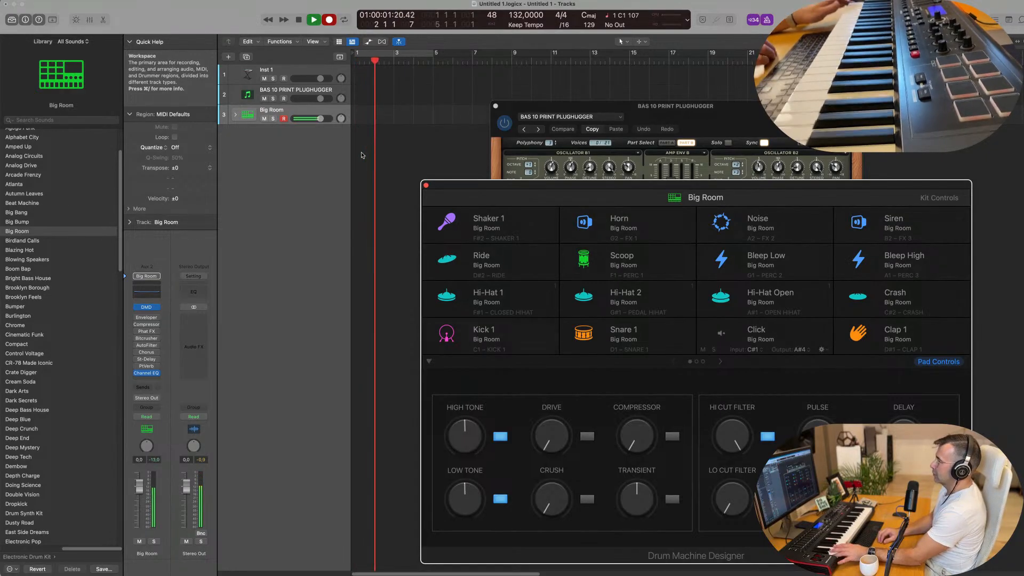
key(space)
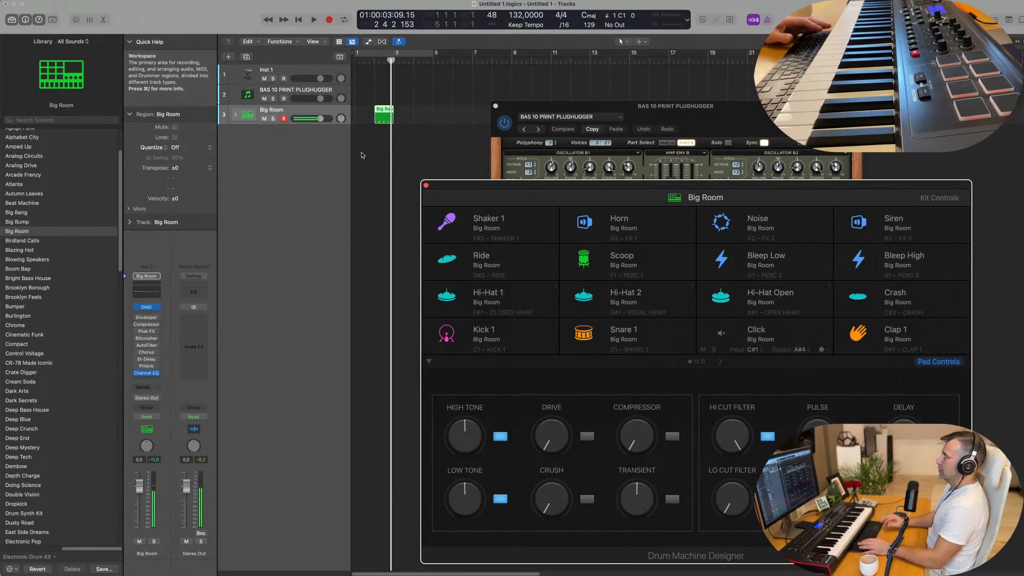
drag(379, 110, 362, 110)
Open the recorded kick region in the Piano Roll and close the Drum Machine Designer window
double_click(361, 111)
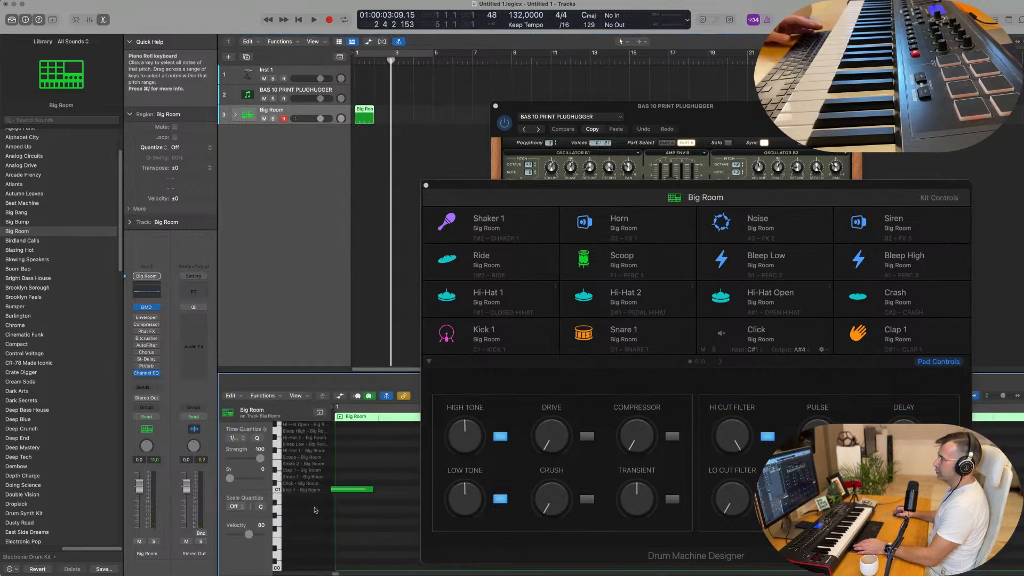
drag(500, 186, 556, 168)
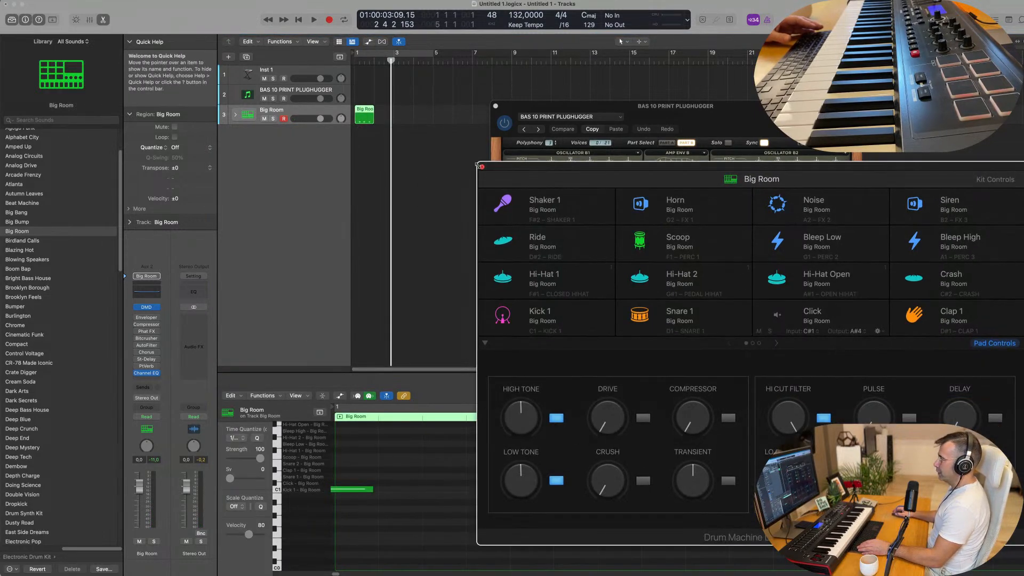
click(482, 168)
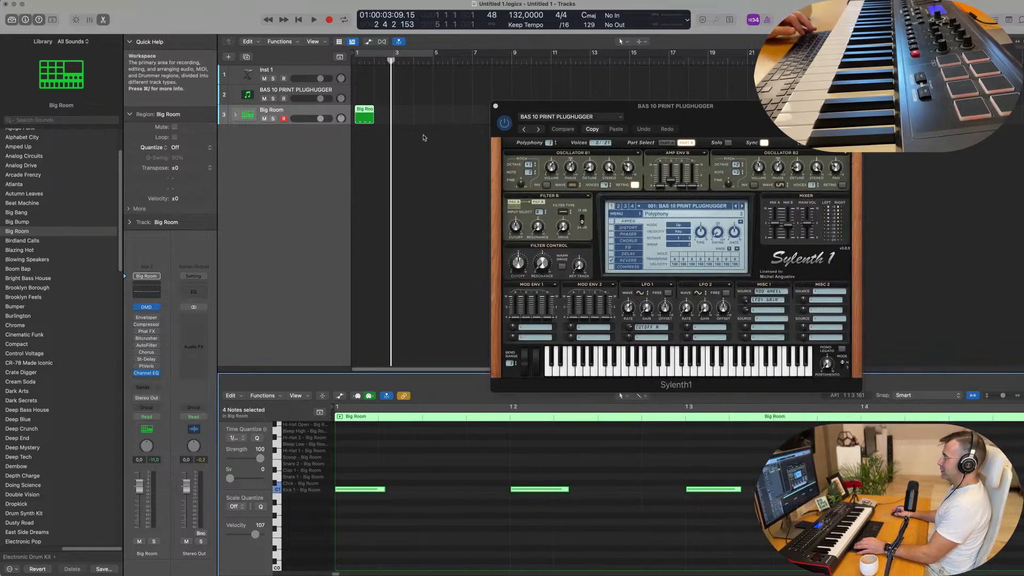
Repeat the one-bar kick region three times so the Big Room track fills four bars
scroll(411, 126, down, 1)
click(361, 113)
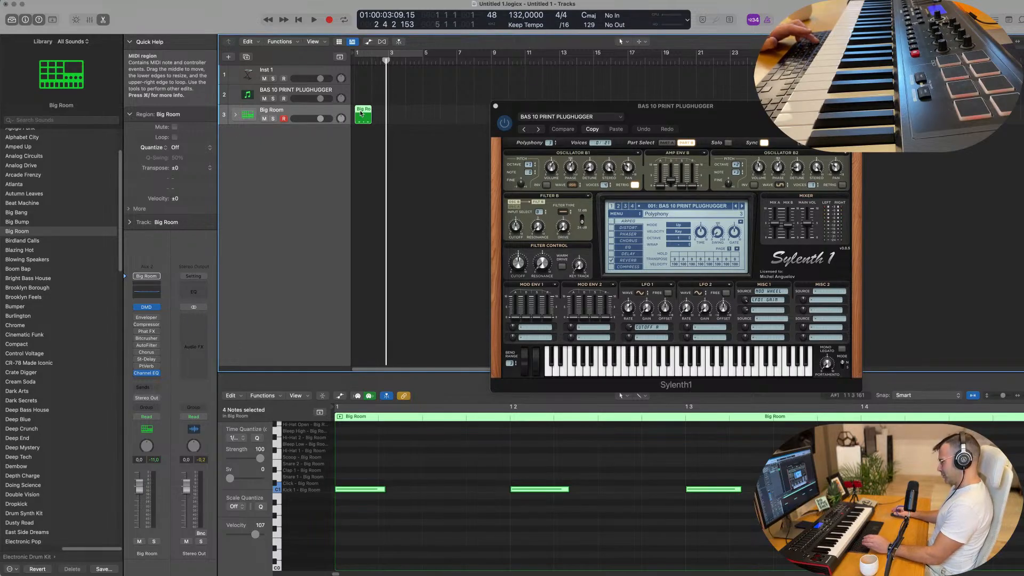
key(super+r)
key(super+r)
key(super+r)
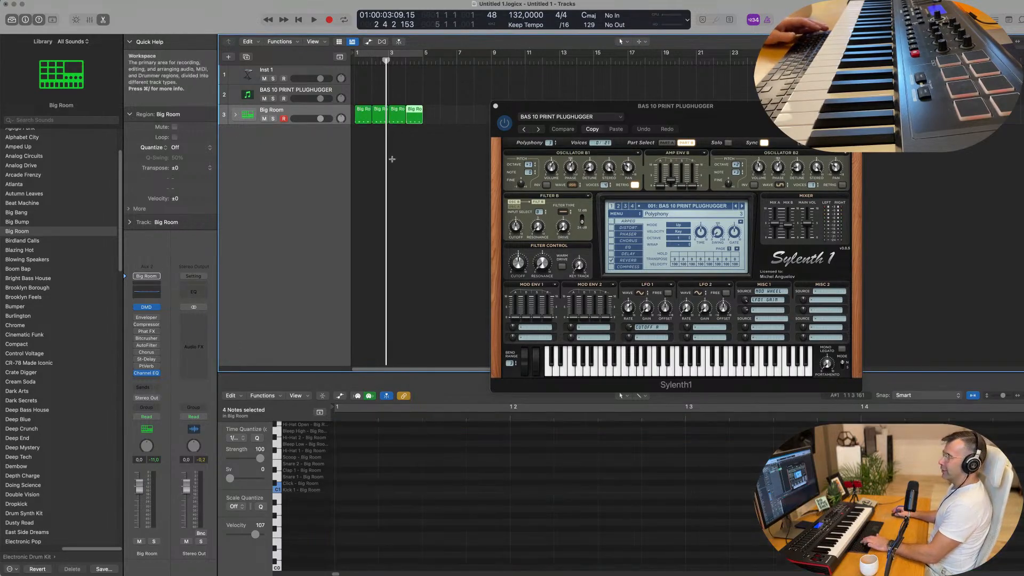
click(409, 157)
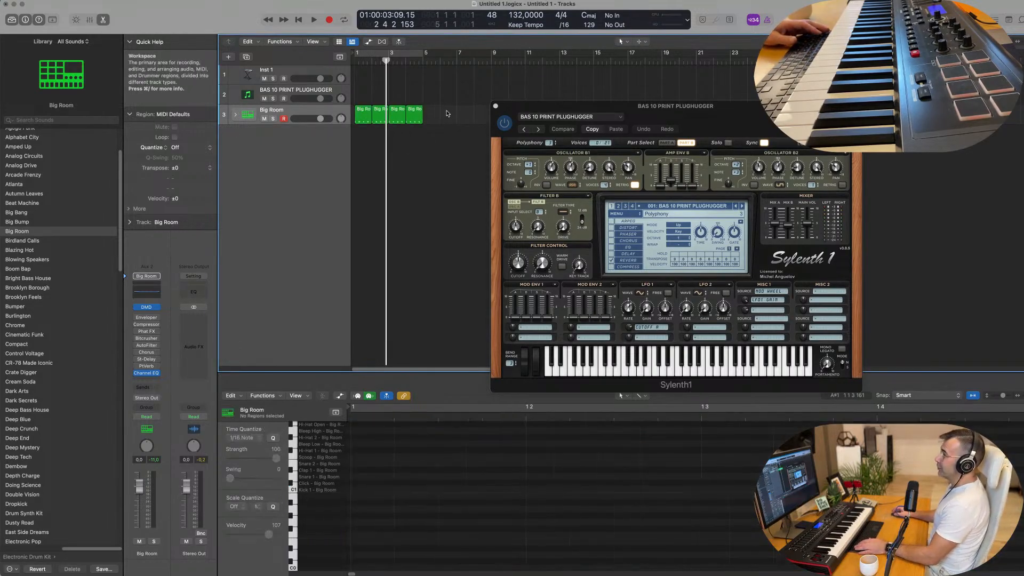
Expand the Big Room kit's subtracks and move all four kick regions onto the Kick 1 track
click(235, 117)
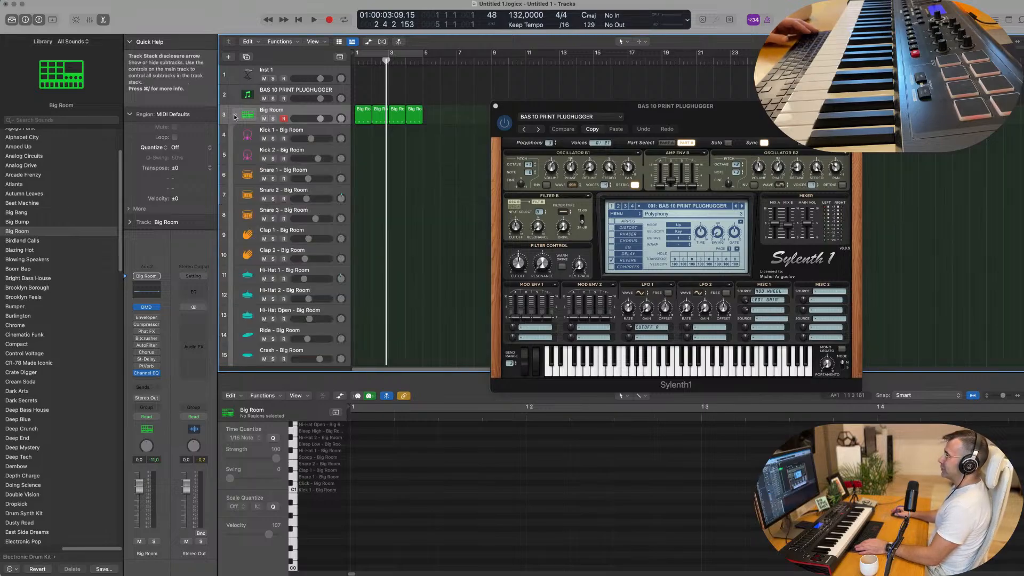
click(361, 119)
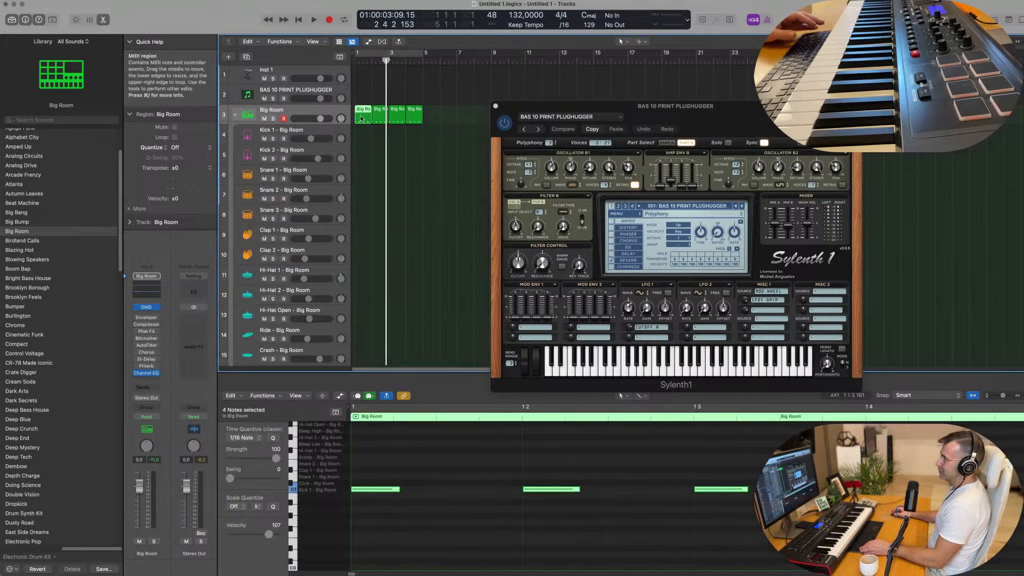
drag(361, 118, 362, 137)
drag(432, 122, 377, 135)
Transpose the notes of the last three Kick 1 regions down to the Root Key row
key(space)
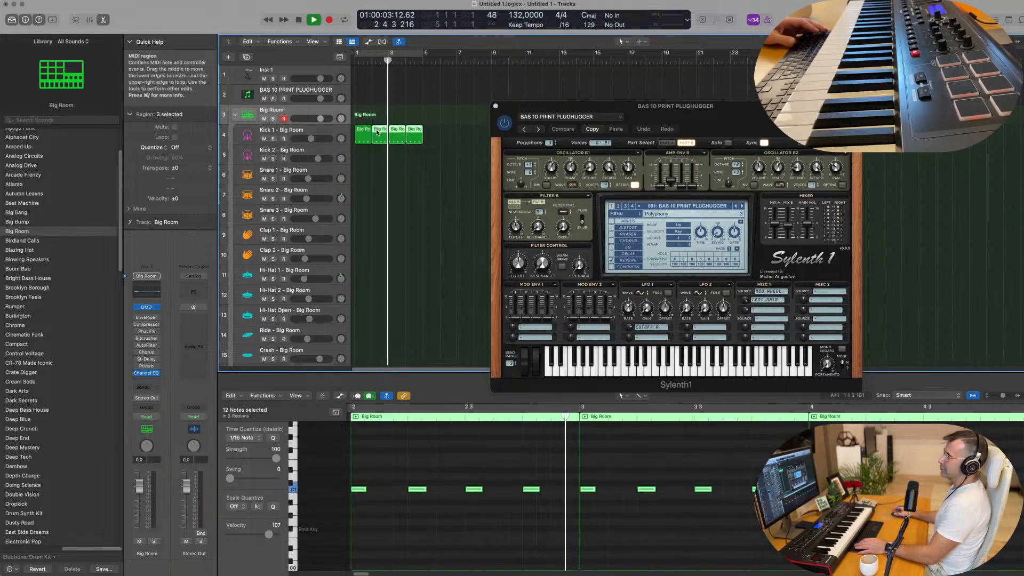
click(391, 471)
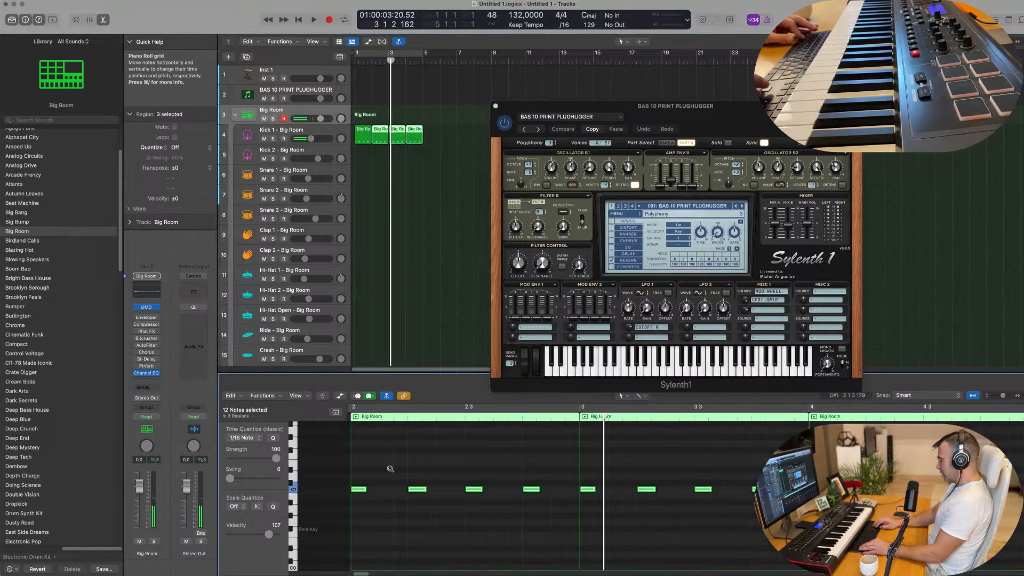
key(alt+Down)
key(alt+Down)
key(alt+Down)
key(alt+Down)
key(alt+Down)
key(alt+Down)
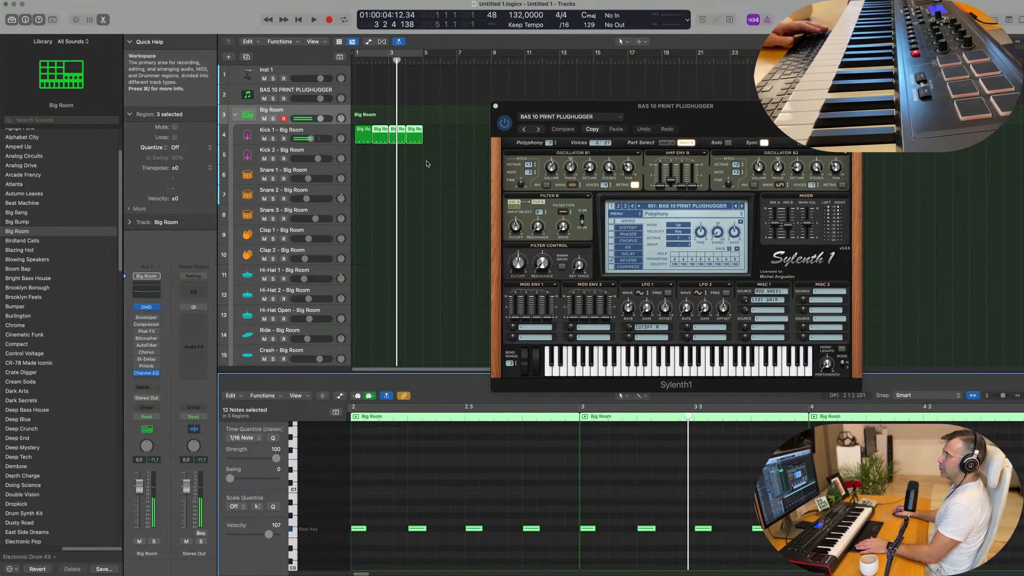
Turn on a cycle range from bar 1 to bar 5 and play back the kick loop
click(377, 54)
key(space)
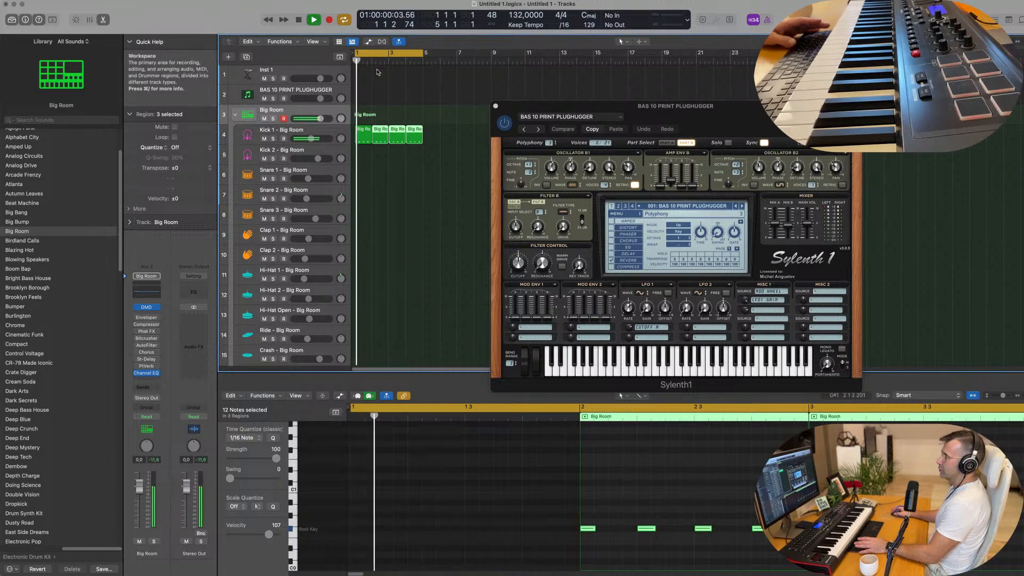
key(space)
Replace the first Kick 1 region with a copy of the second region at bar 1 and play the loop
click(367, 139)
key(Delete)
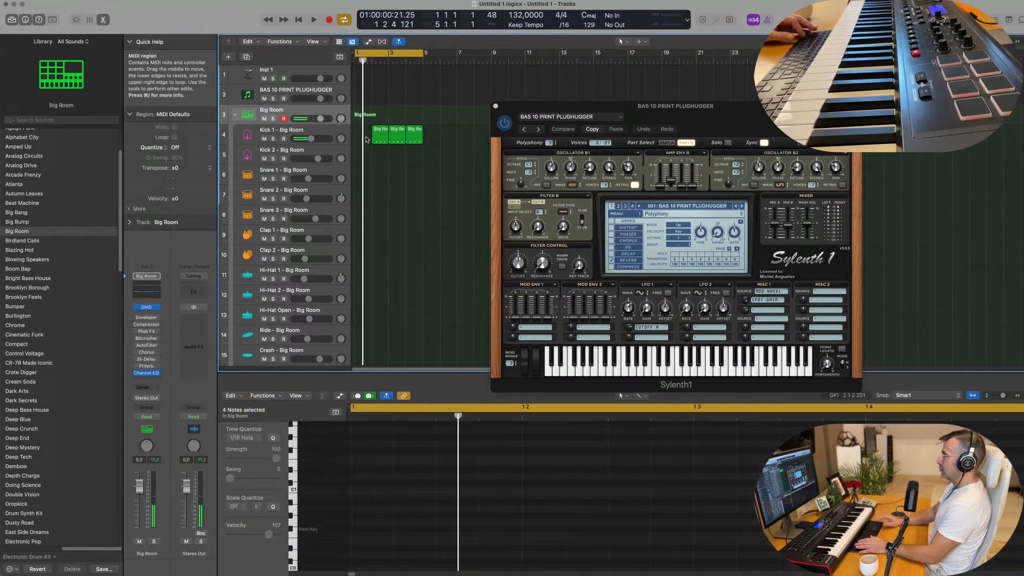
click(378, 139)
key(super+z)
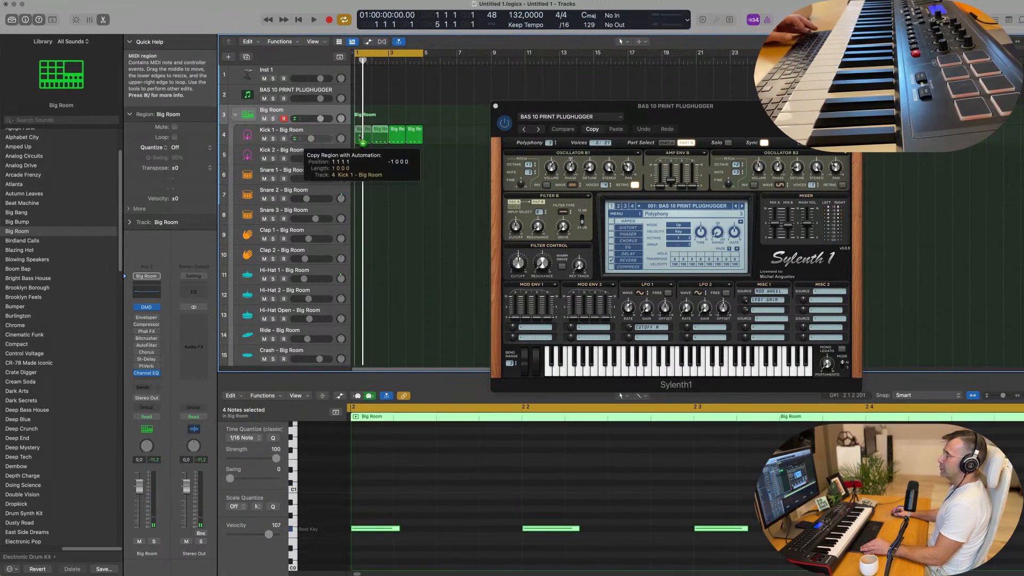
key(space)
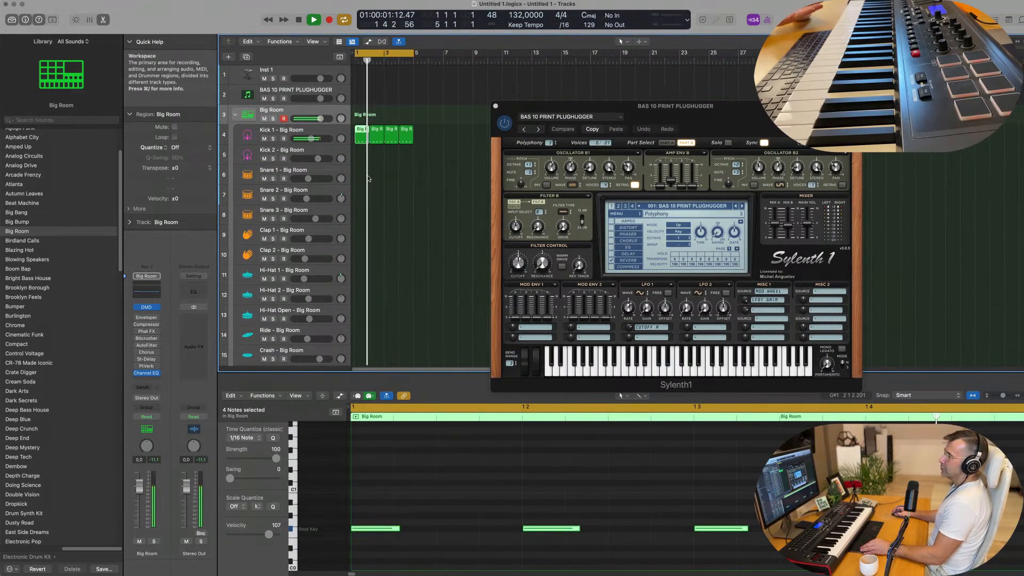
Select the Kick 1 track, increase its height slightly and stop playback
click(328, 133)
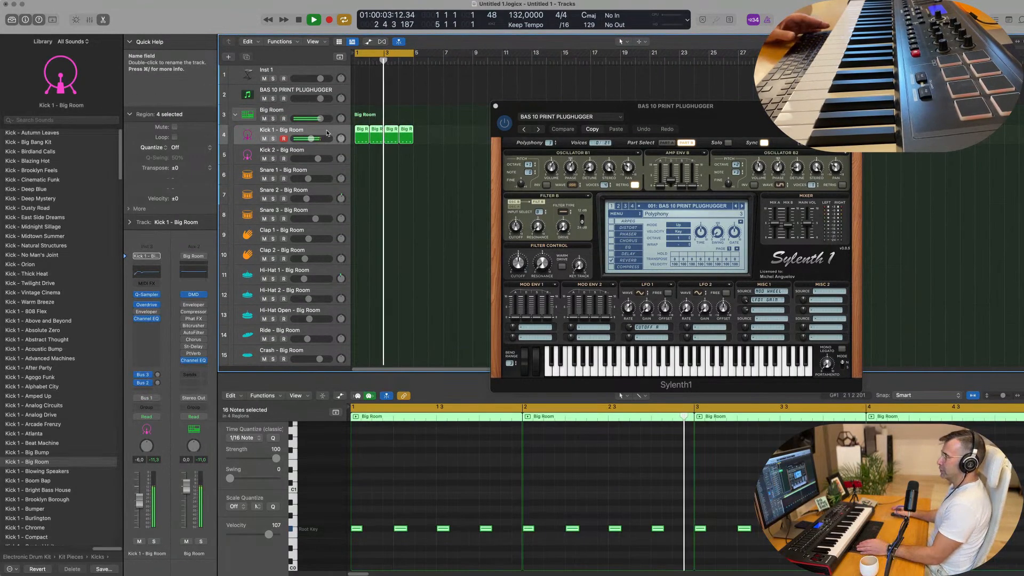
drag(326, 143, 326, 149)
key(space)
Copy the first Kick 1 region to bar 1 of the Hi-Hat 1 track
scroll(392, 193, down, 2)
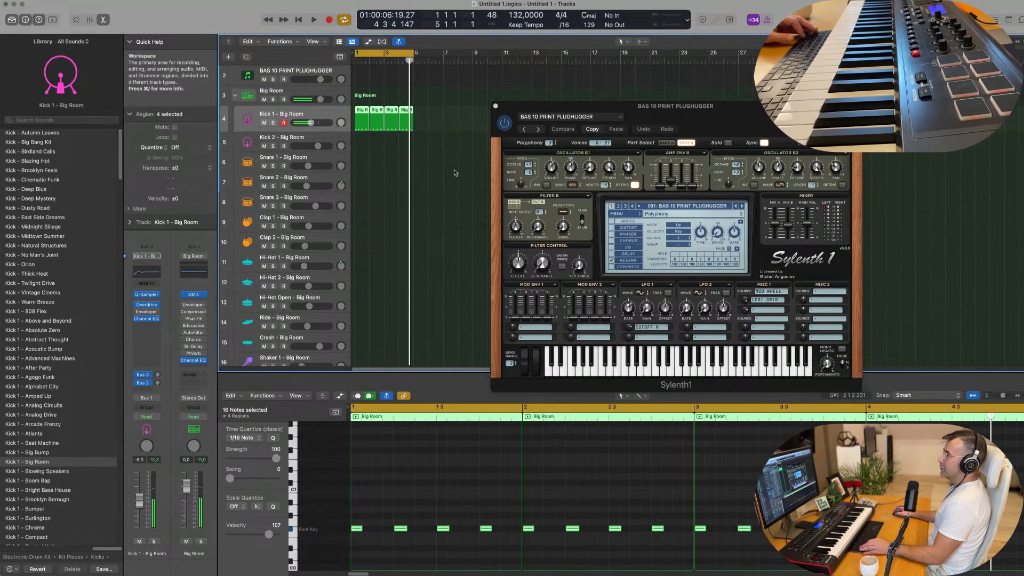
click(364, 114)
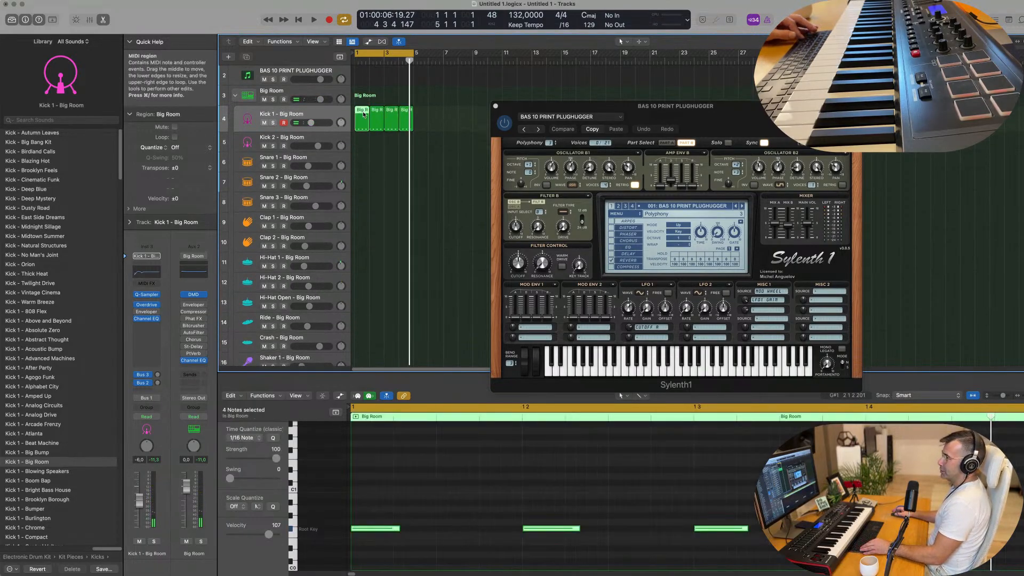
drag(363, 114, 368, 258)
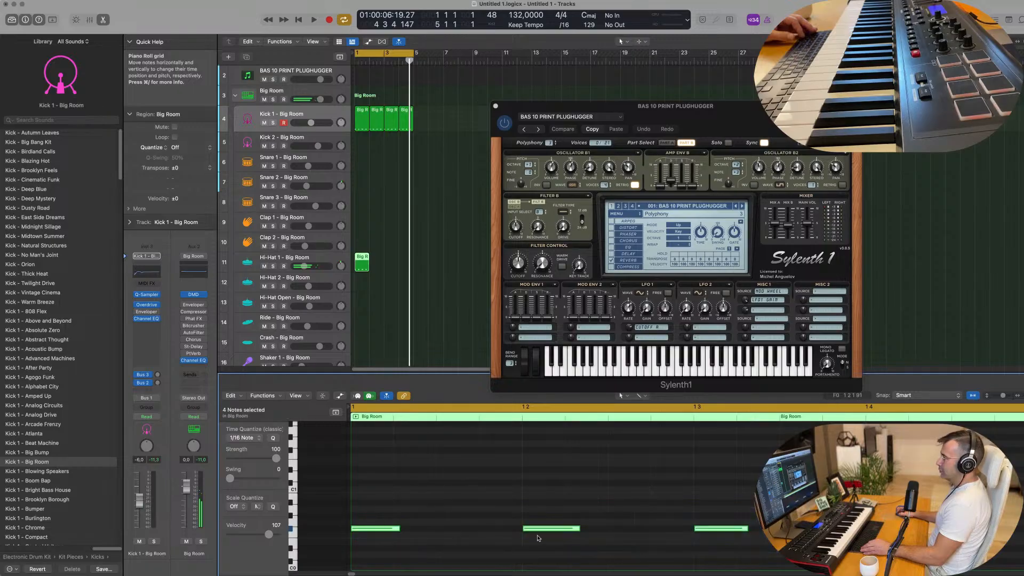
Shift the Hi-Hat 1 region's four notes onto the off-beats, transpose them up and play the result
drag(400, 530, 472, 534)
key(alt+shift+Up)
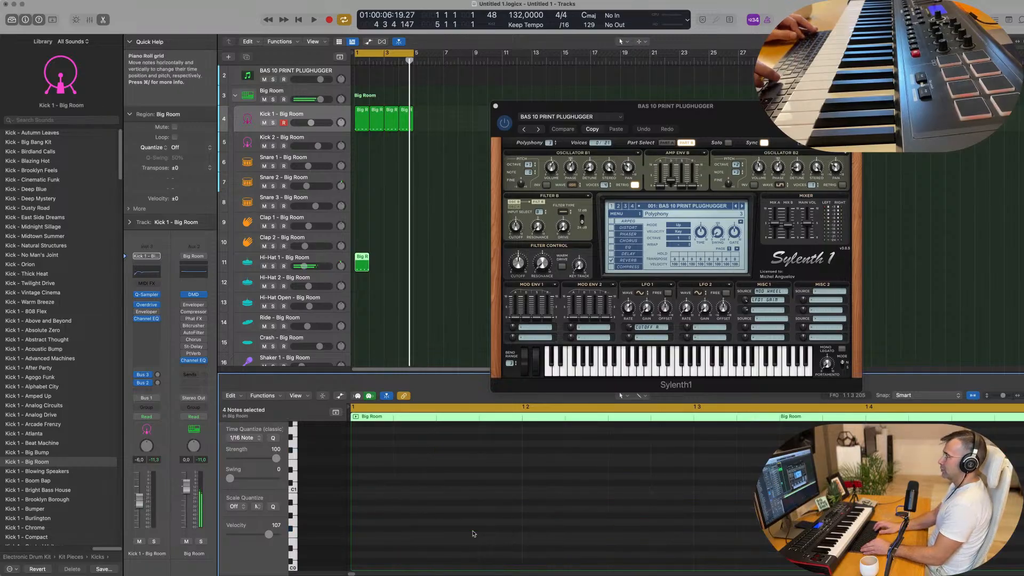
key(space)
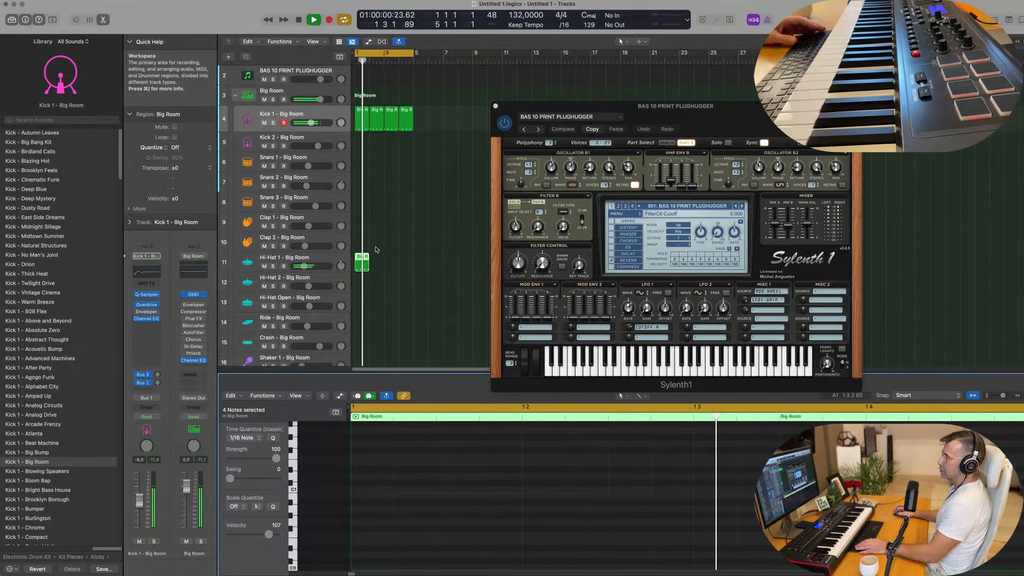
Repeat the Hi-Hat 1 region three times to fill four bars and move the Sylenth1 window clear of the regions
key(super+r)
key(super+r)
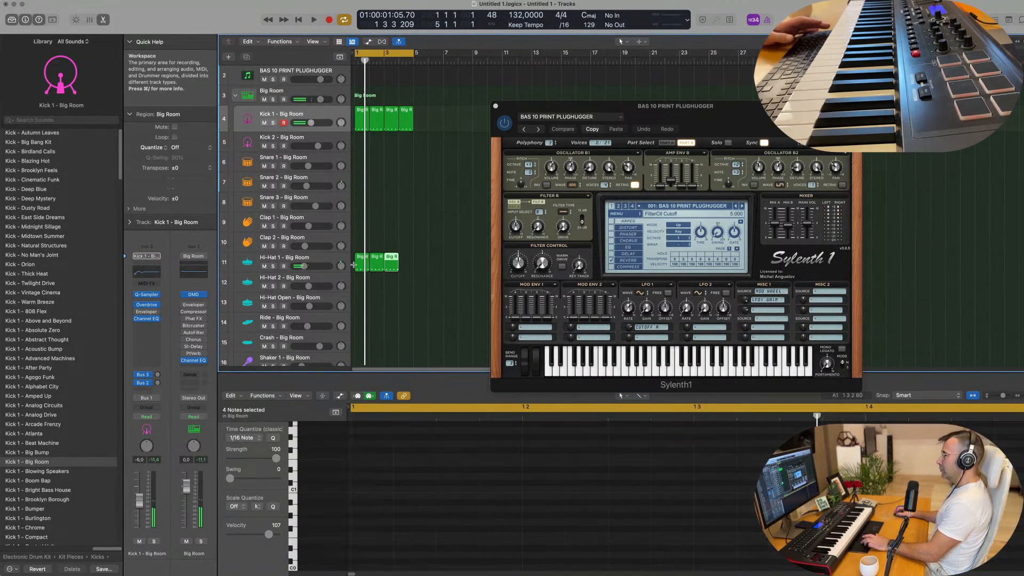
key(space)
drag(688, 111, 780, 85)
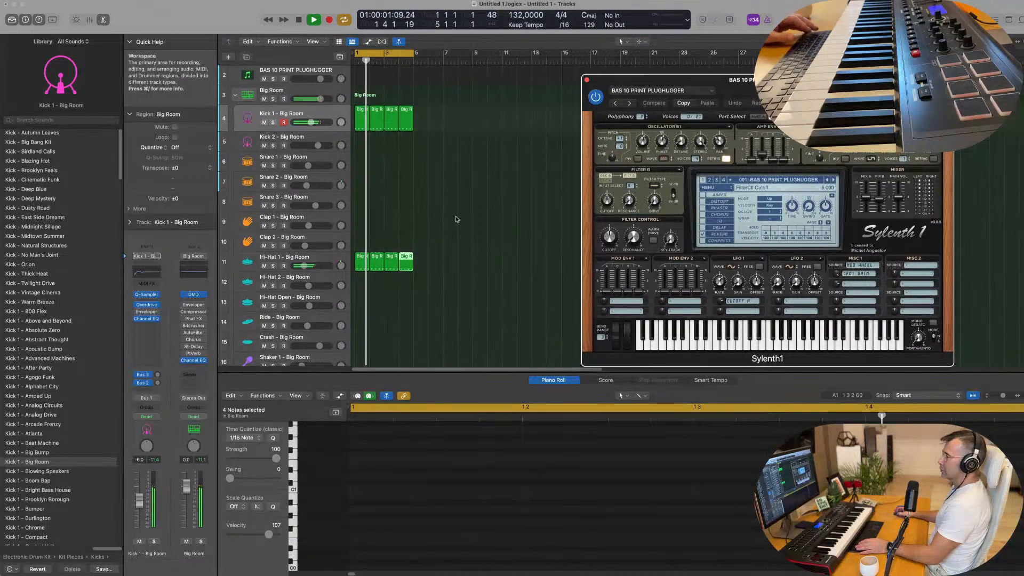
scroll(457, 219, down, 3)
key(space)
Copy the first Kick 1 region to bar 1 of the Snare 1 track
scroll(427, 186, up, 3)
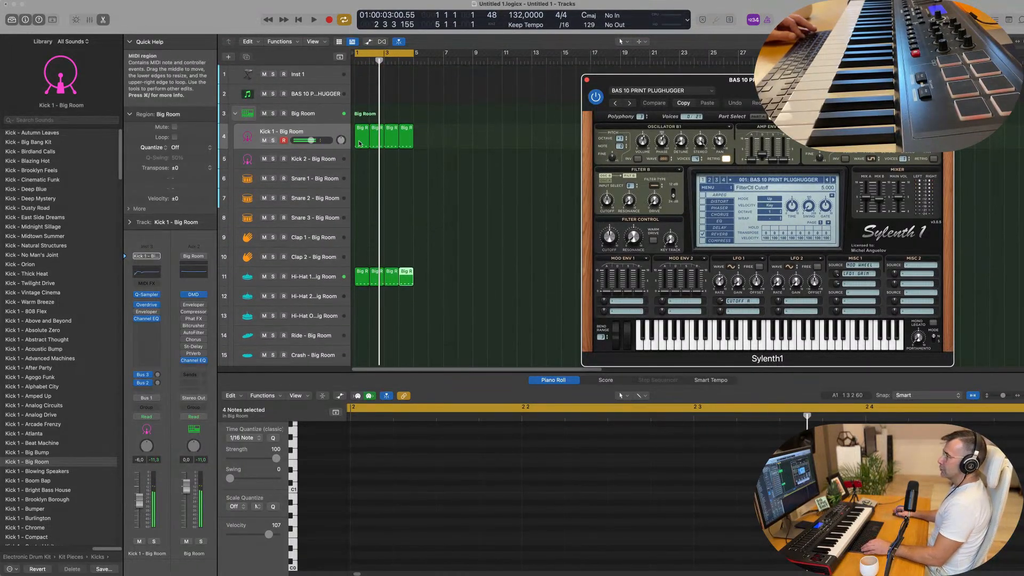
click(364, 137)
drag(364, 138, 363, 183)
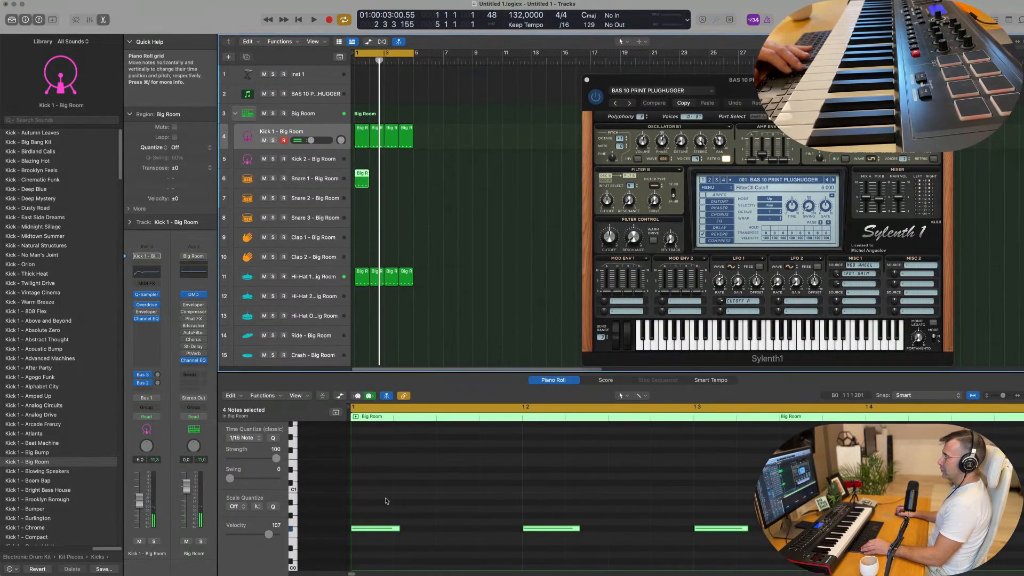
Delete the Snare 1 region's notes on beats 1 and 3 and transpose the remaining two notes up an octave
drag(656, 494, 722, 544)
key(Delete)
drag(535, 495, 948, 543)
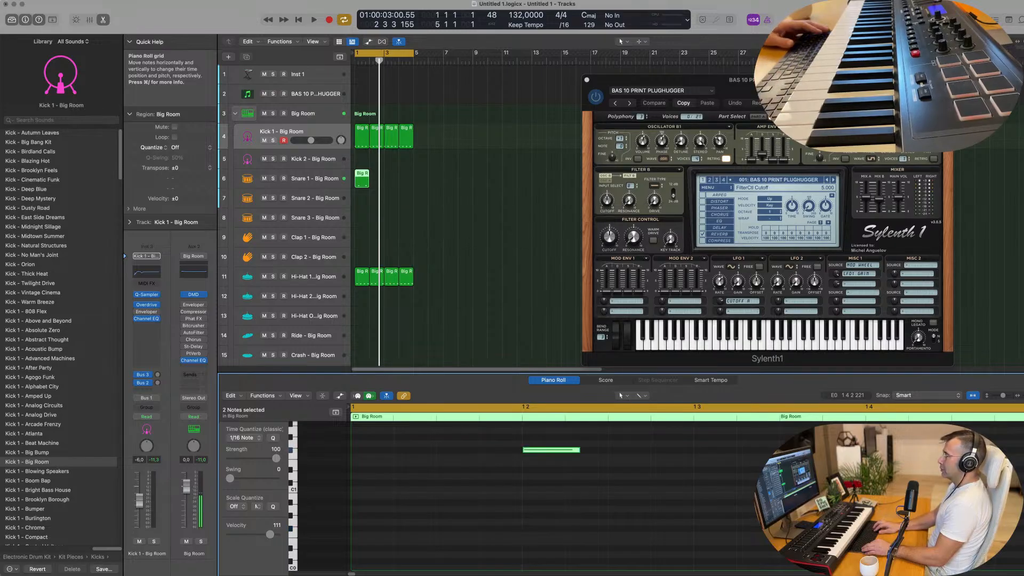
Play the groove and repeat the Snare 1 region three times to fill four bars
key(space)
key(space)
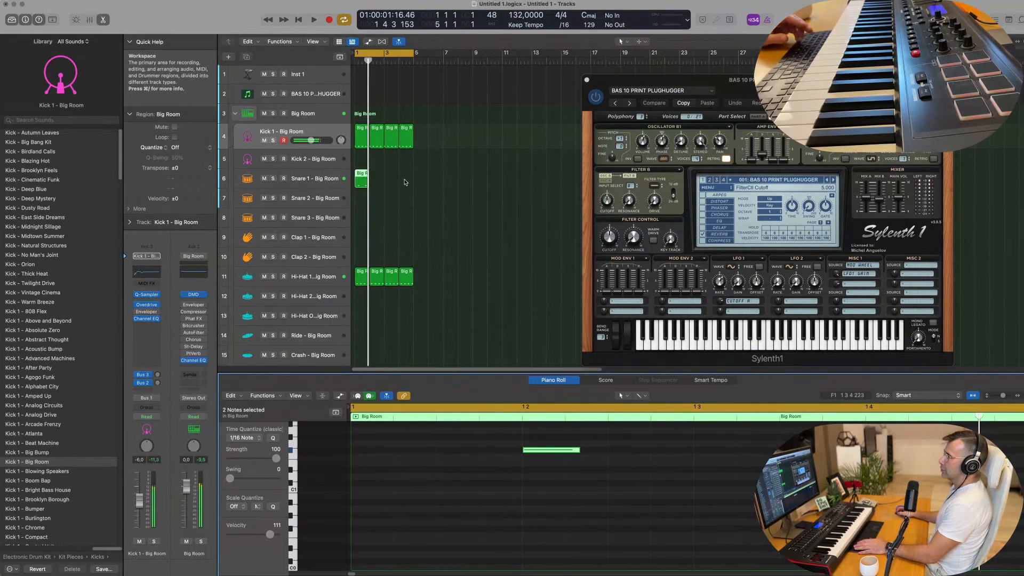
drag(405, 182, 353, 182)
key(super+r)
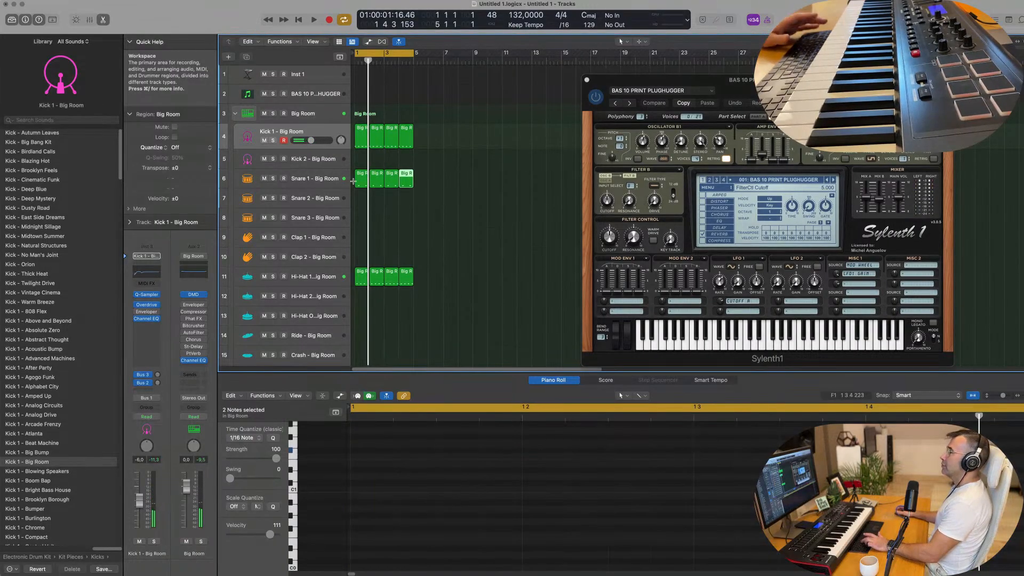
Compare the notes of the Kick 1 and Snare 1 regions and listen to the four-bar groove
click(361, 142)
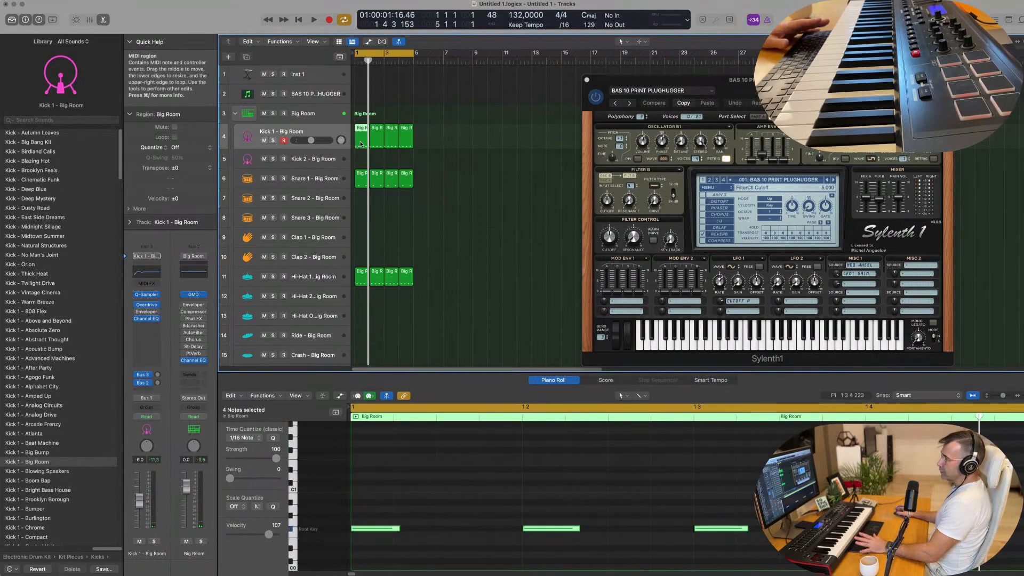
click(363, 179)
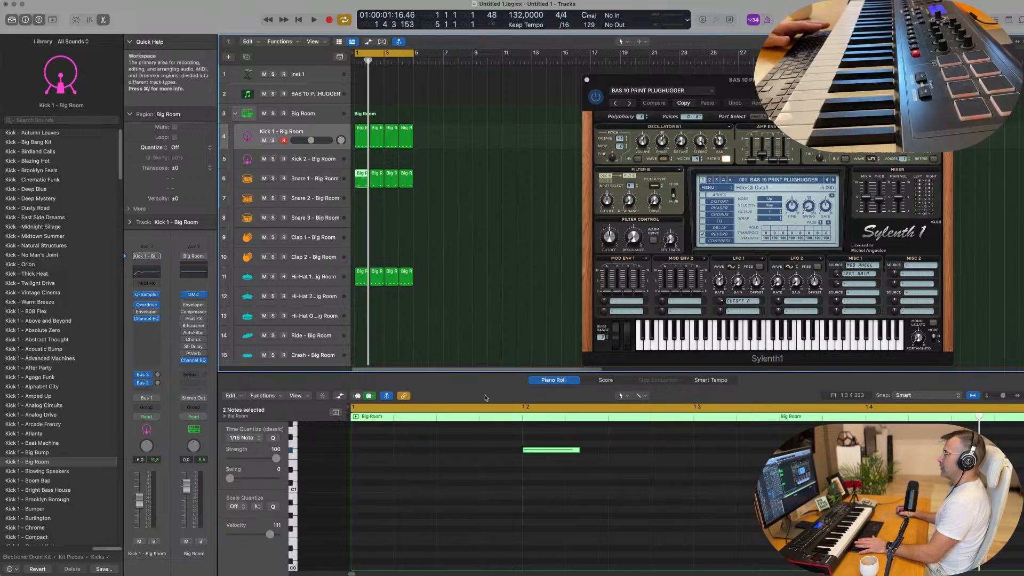
scroll(477, 495, up, 1)
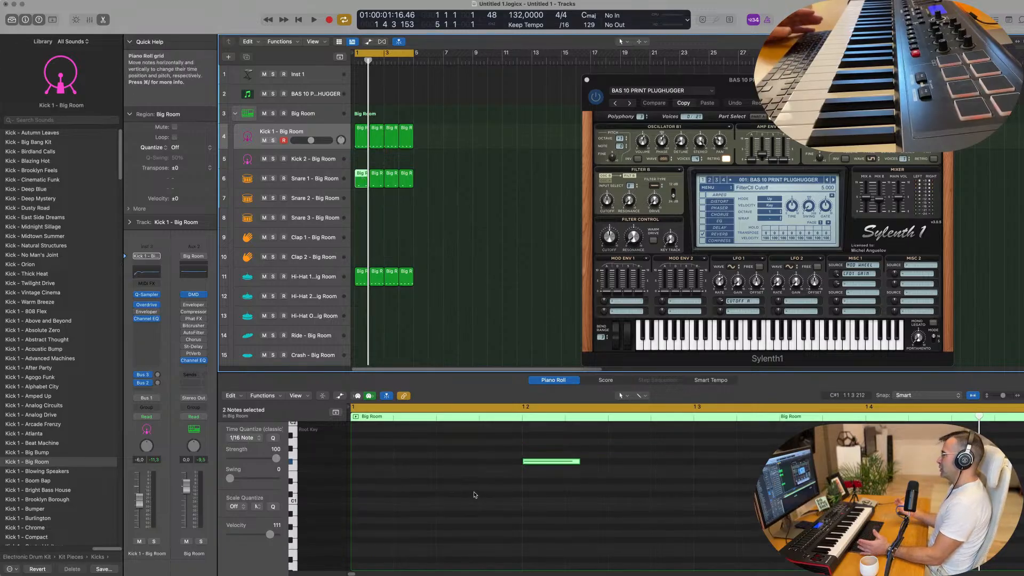
scroll(402, 236, down, 3)
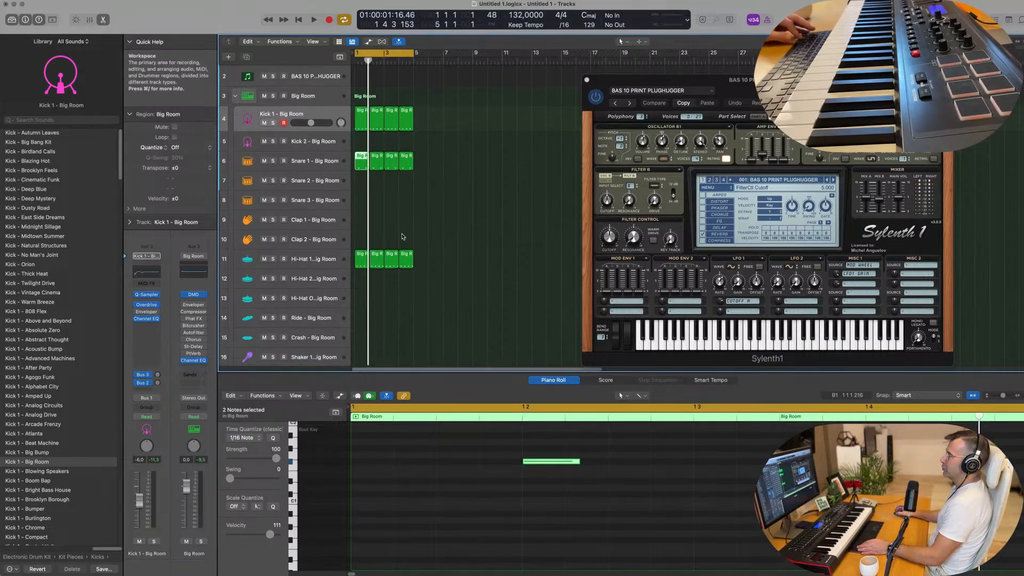
scroll(428, 239, down, 1)
key(space)
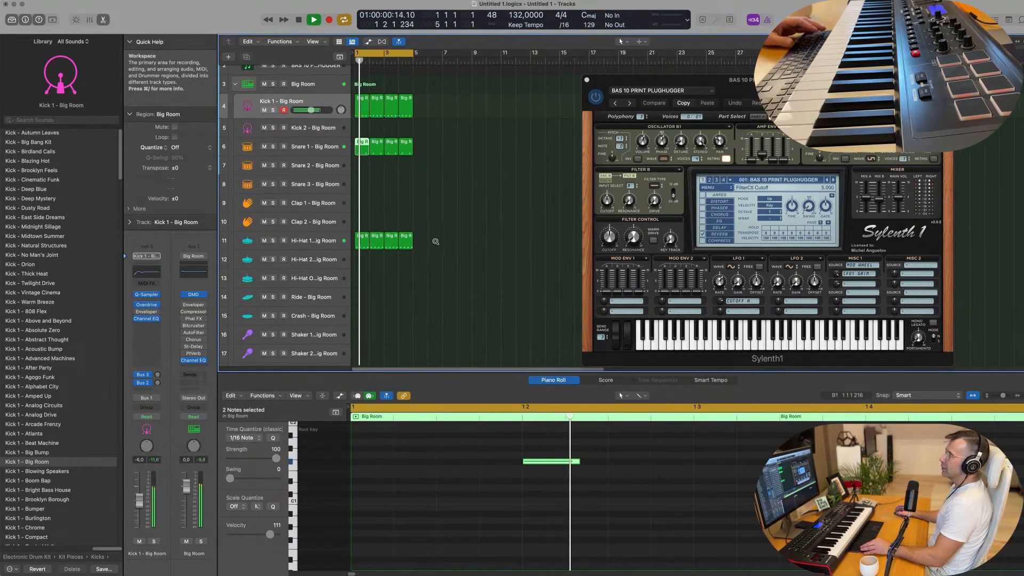
click(334, 155)
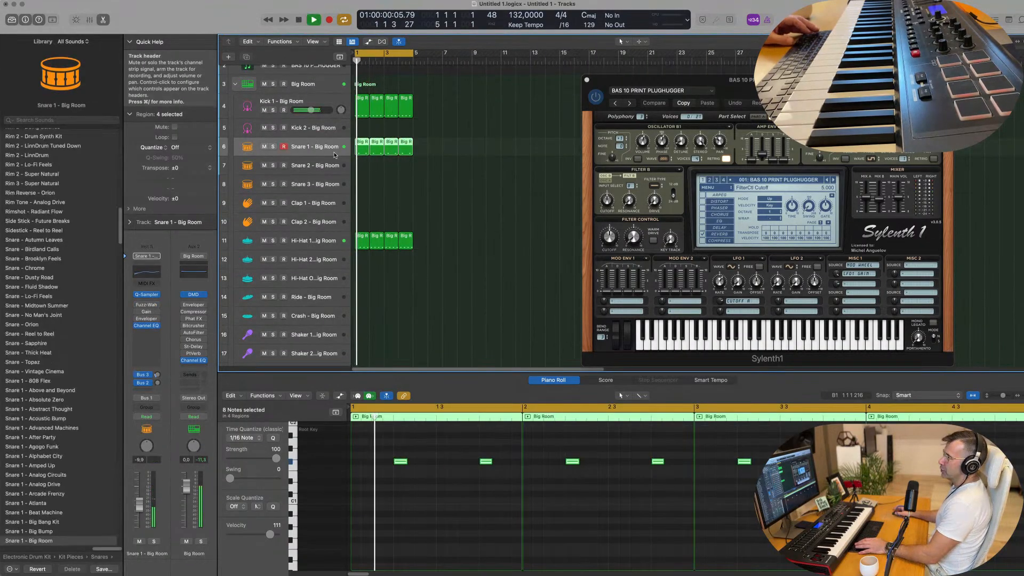
scroll(376, 212, down, 3)
key(space)
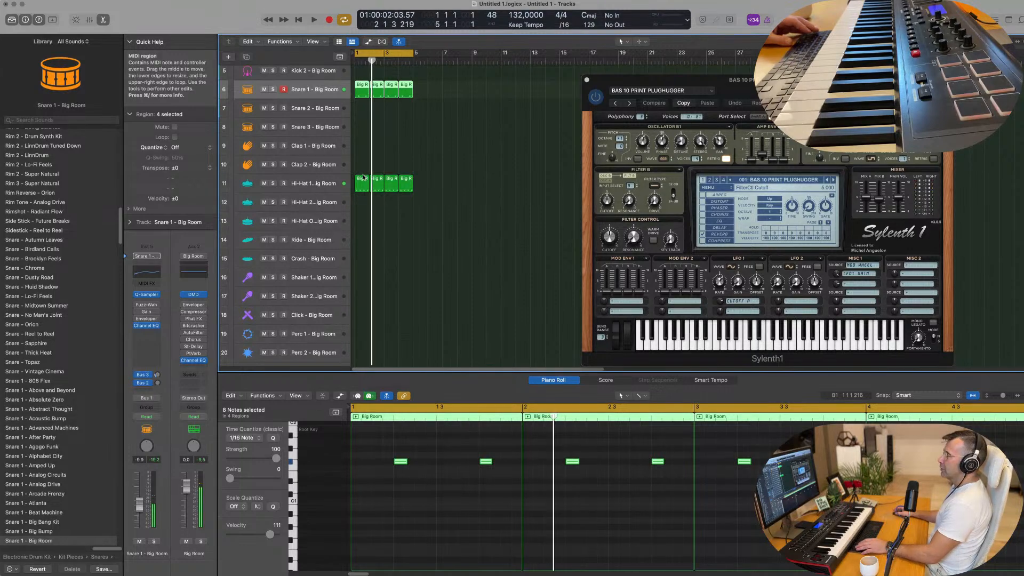
Copy the first Kick 1 region to bar 1 of the Ride track and select the Ride track
scroll(361, 160, up, 3)
click(359, 95)
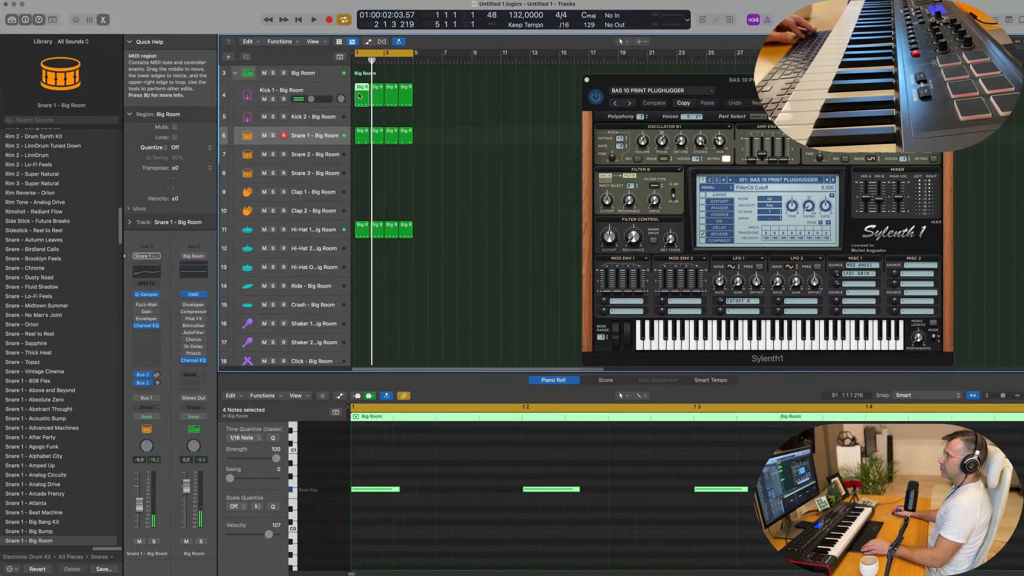
drag(362, 95, 357, 293)
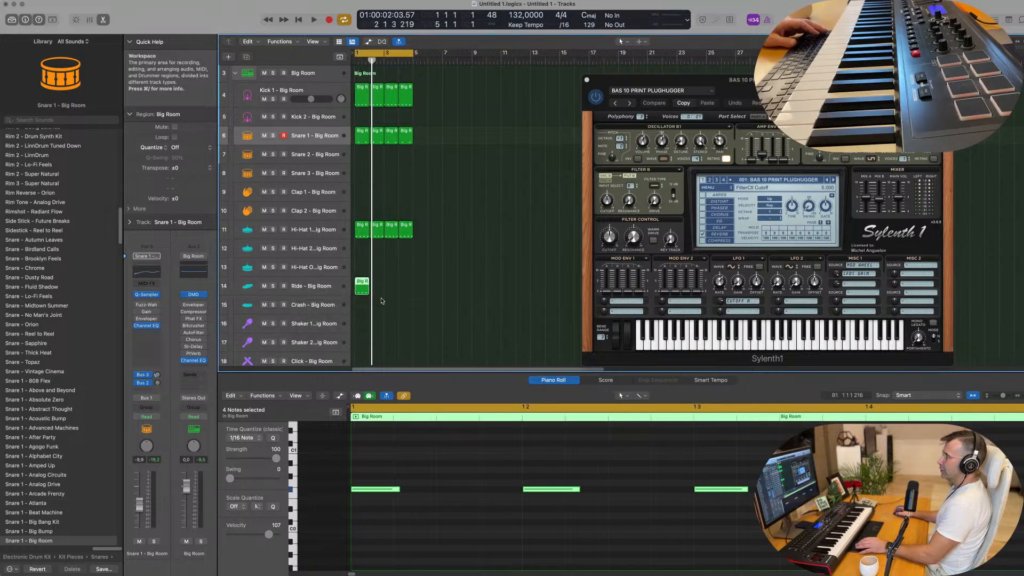
click(332, 290)
Transpose the Ride region's four notes up three octaves while playing back the groove
key(space)
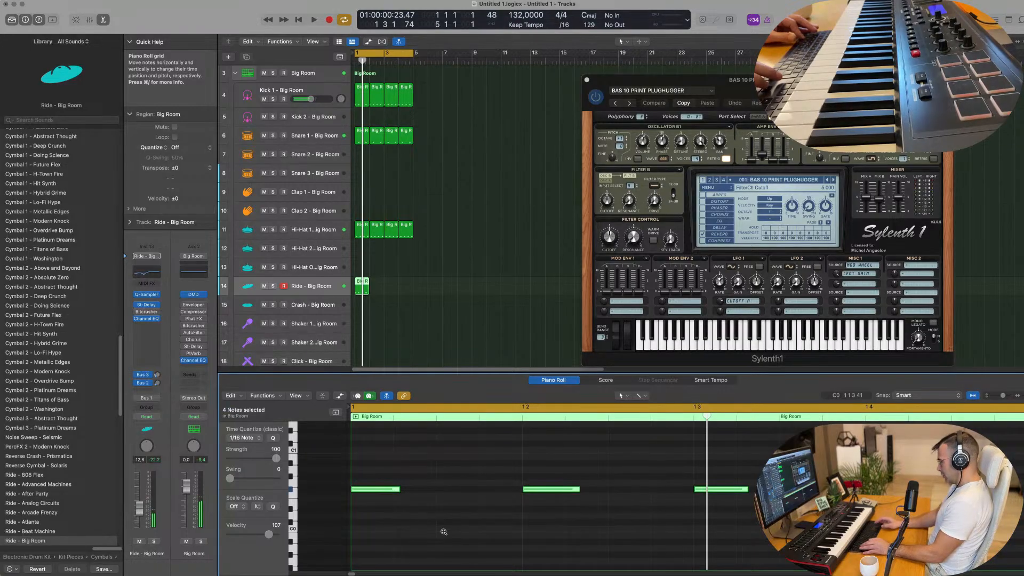
key(space)
key(space)
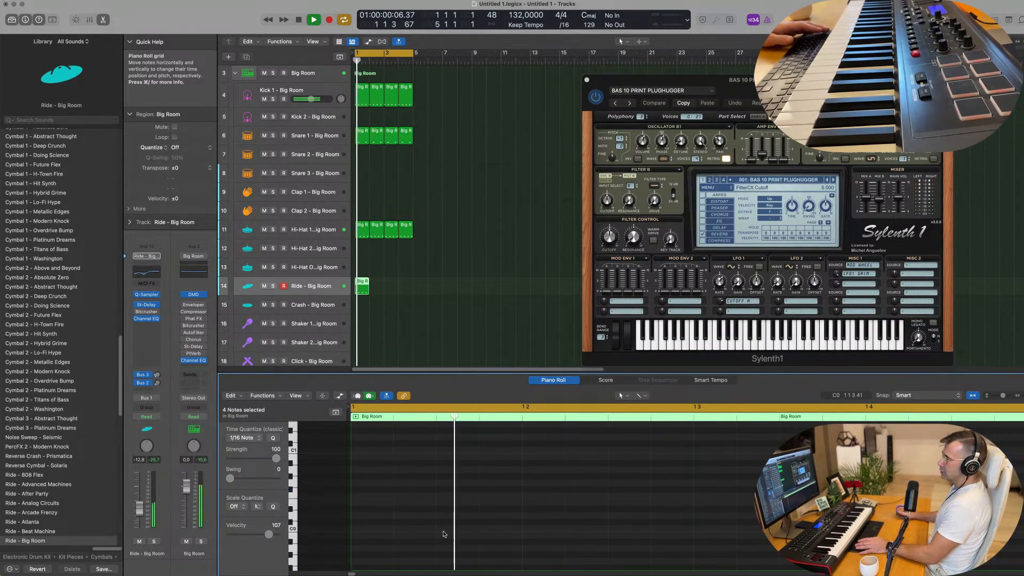
Lower the Ride track's volume fader to -20.0 dB while the groove plays
key(space)
Repeat the Ride region three times to fill four bars
drag(420, 287, 346, 289)
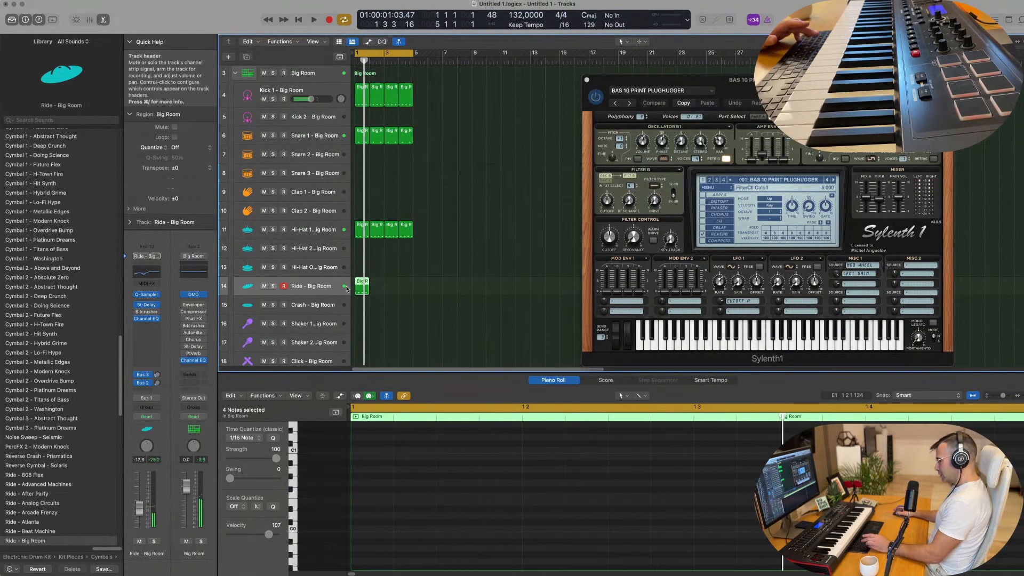
key(super+r)
key(super+r)
key(super+r)
click(332, 288)
key(space)
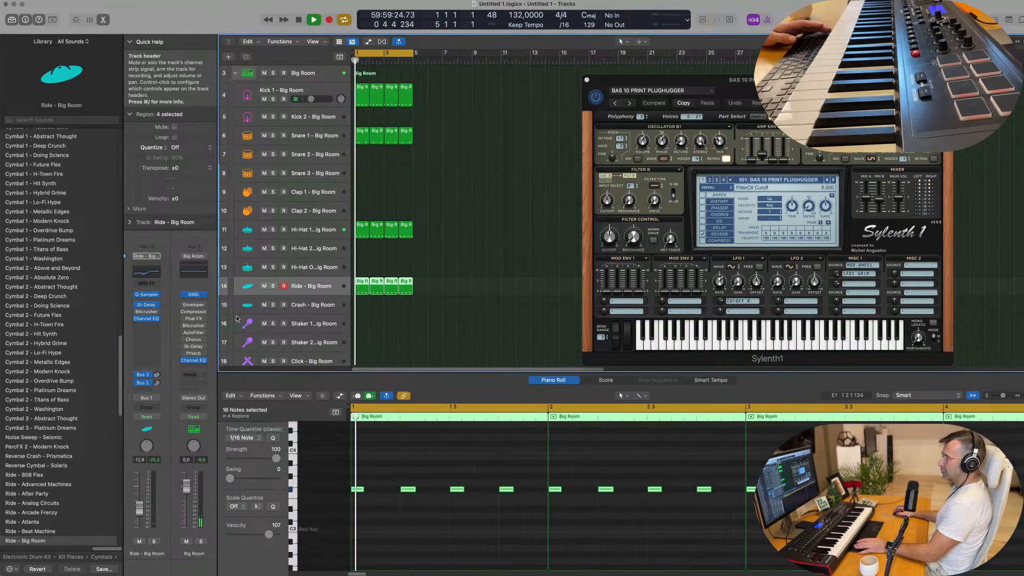
drag(139, 508, 139, 515)
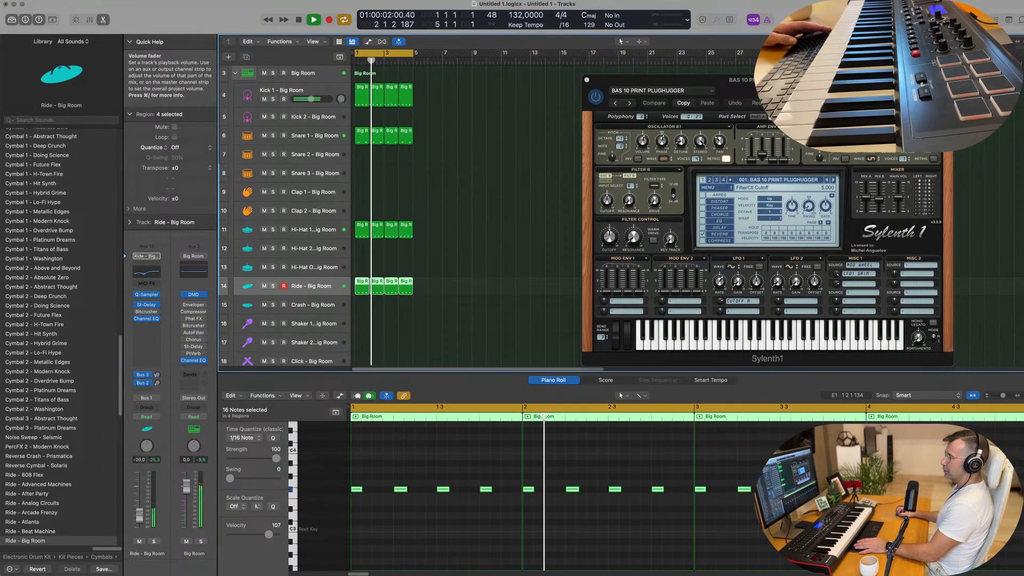
scroll(484, 293, down, 3)
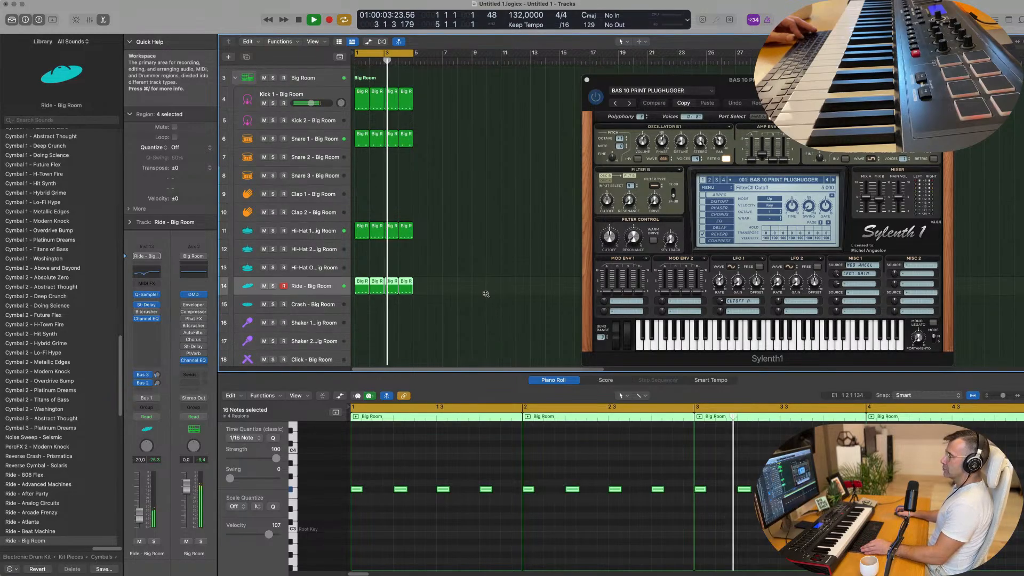
scroll(464, 275, down, 3)
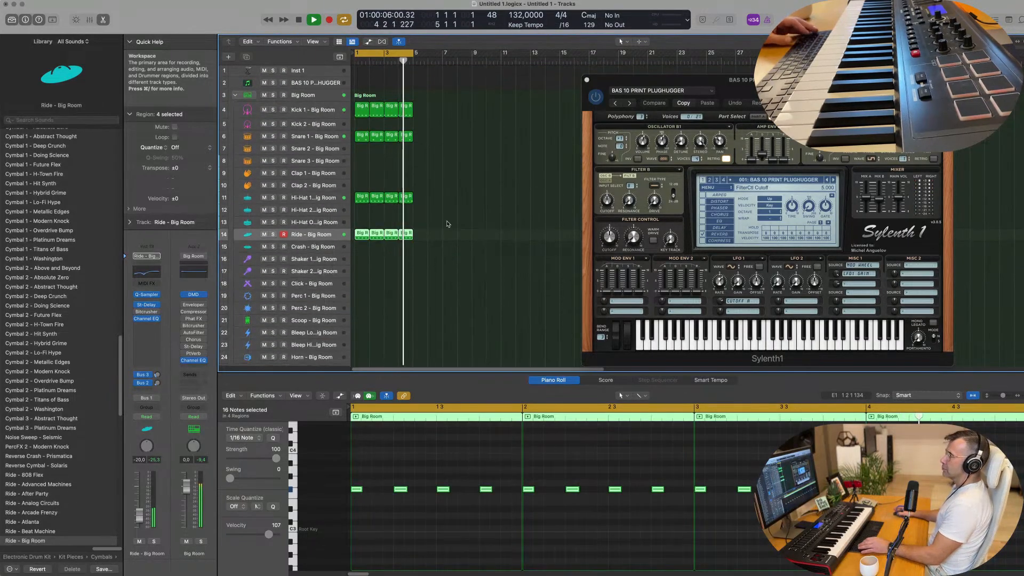
key(space)
Copy the first Kick 1 region to bar 1 of the Clap 1 track and delete its last three notes
drag(361, 114, 359, 169)
drag(532, 462, 920, 510)
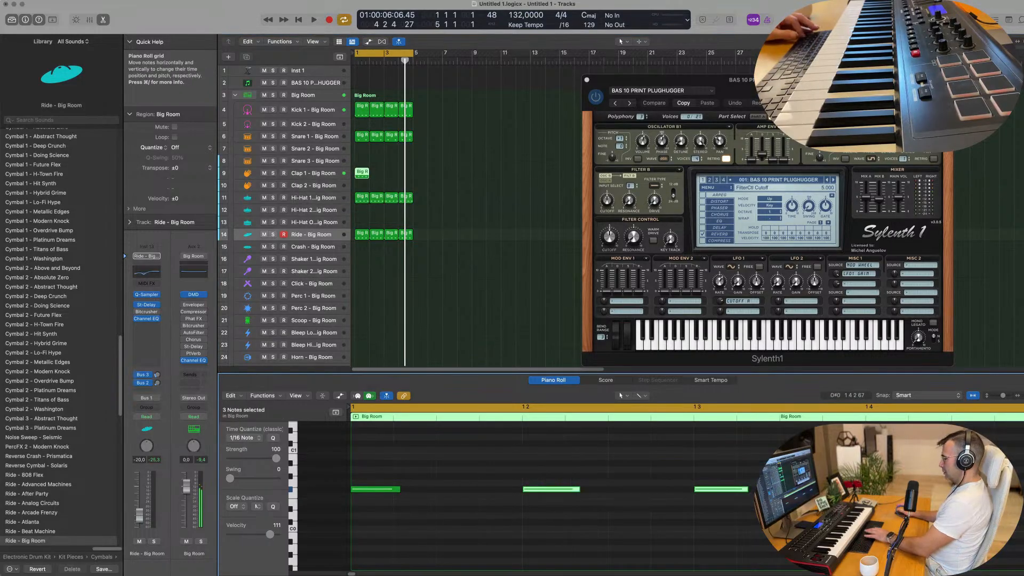
Transpose the Clap 1 region's remaining note up two octaves, move it to the off-beat after beat 2 and play it
drag(627, 484, 386, 515)
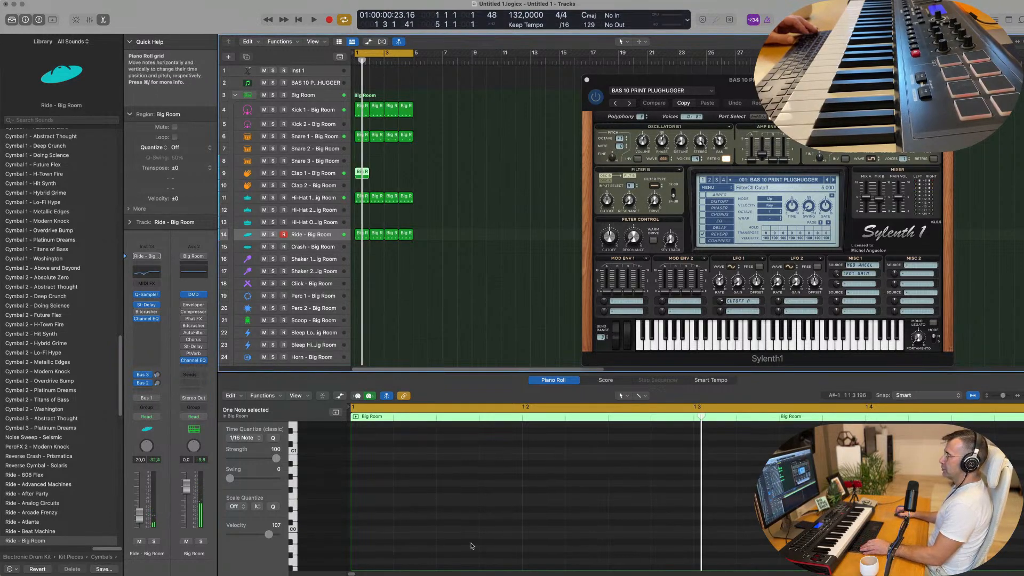
scroll(471, 546, up, 6)
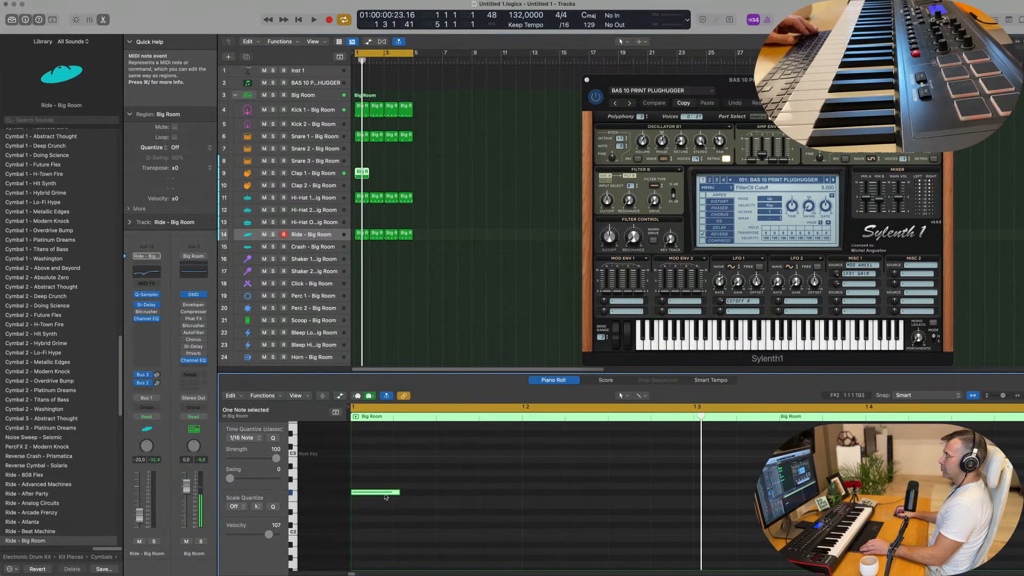
drag(395, 491, 638, 495)
key(space)
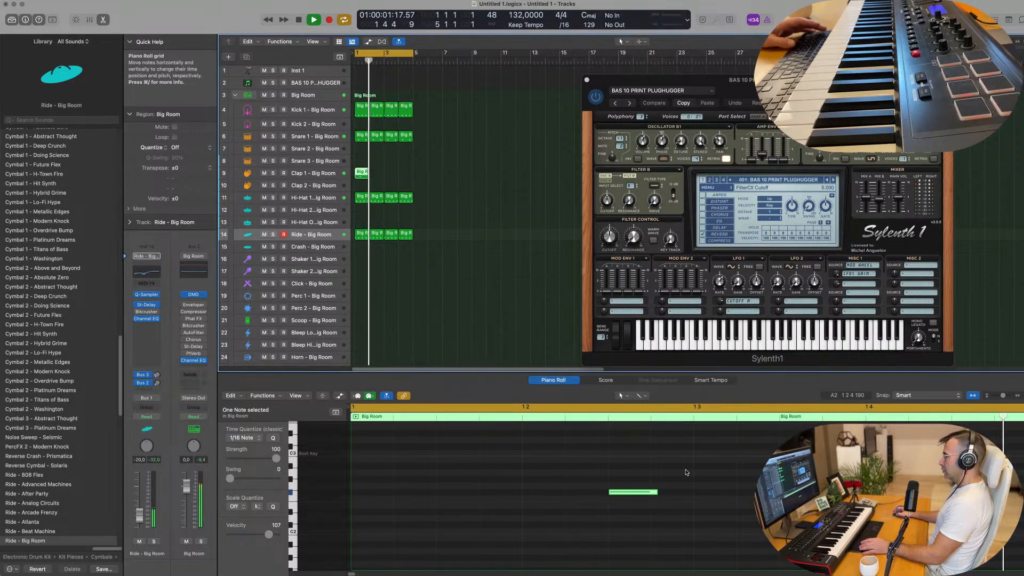
Repeat the Clap 1 region three times to fill four bars
drag(423, 171, 355, 178)
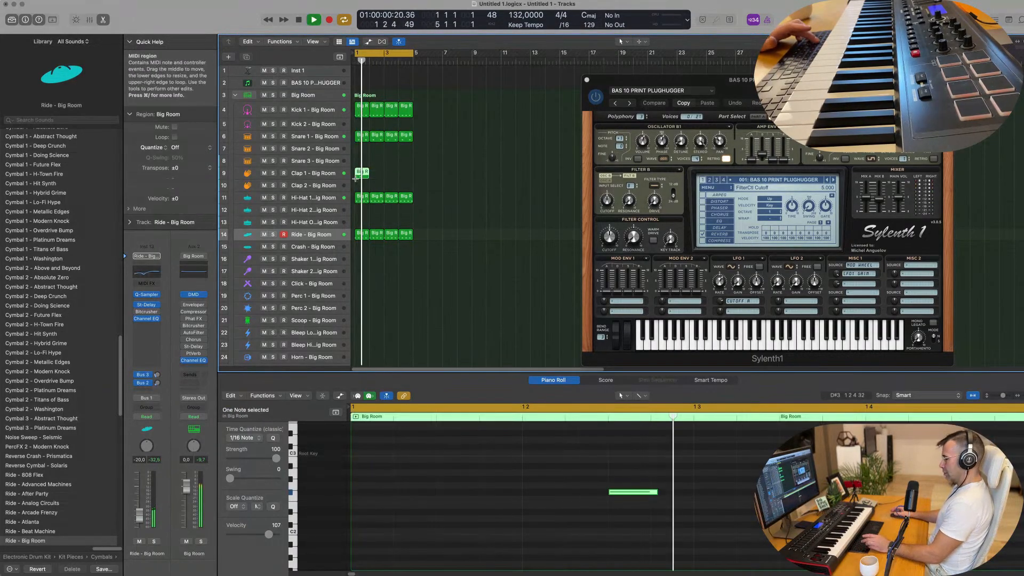
key(super+r)
key(super+r)
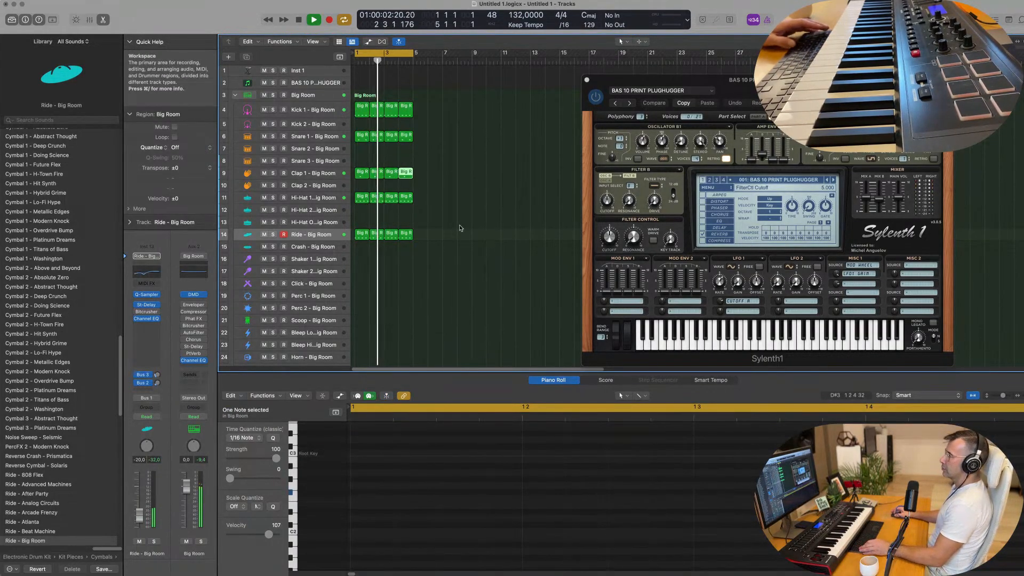
key(super+r)
Copy the first Clap 1 region to bar 1 of the Scoop track
scroll(434, 202, down, 1)
scroll(435, 201, down, 3)
click(361, 122)
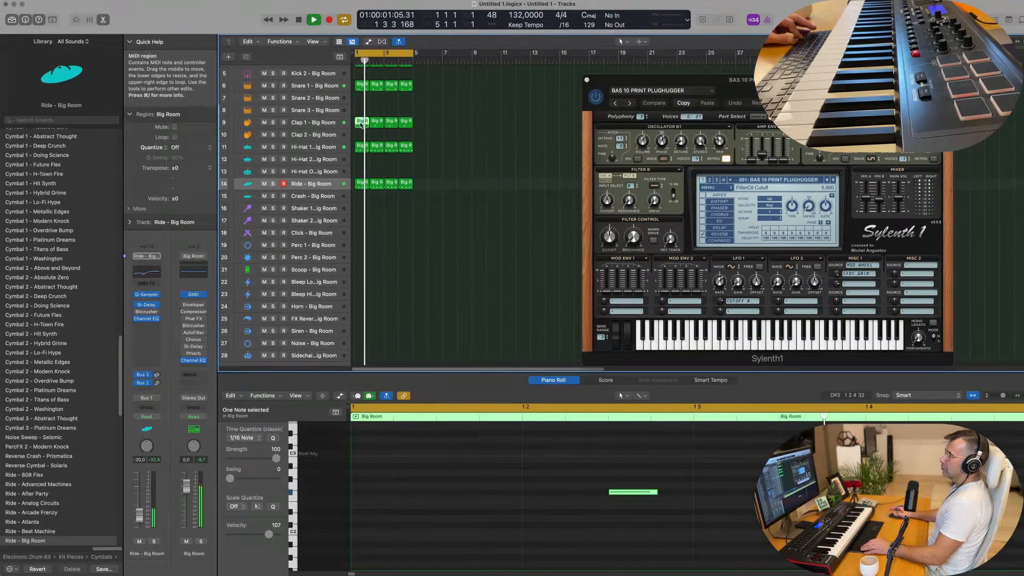
drag(361, 123, 351, 273)
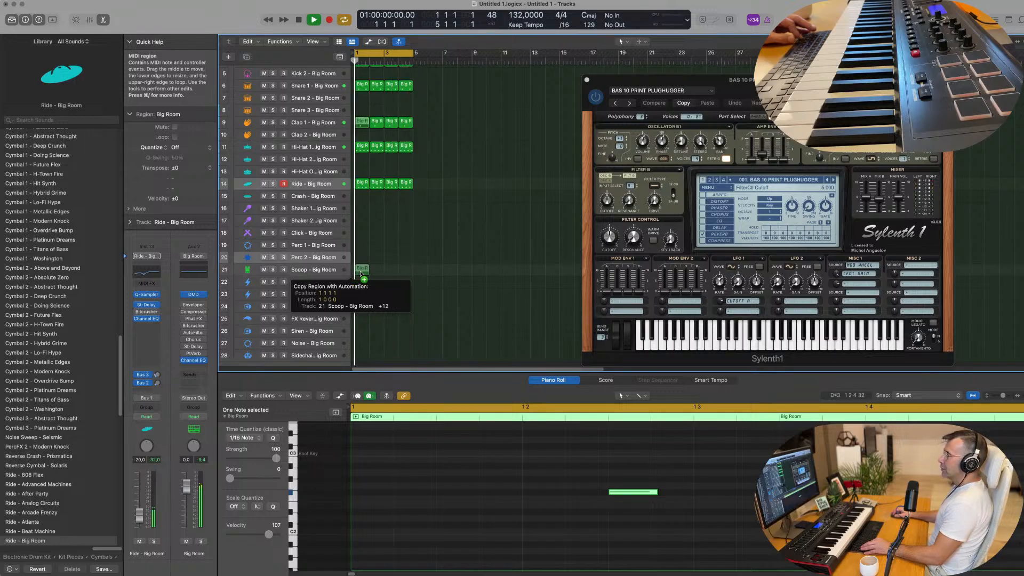
drag(361, 273, 359, 272)
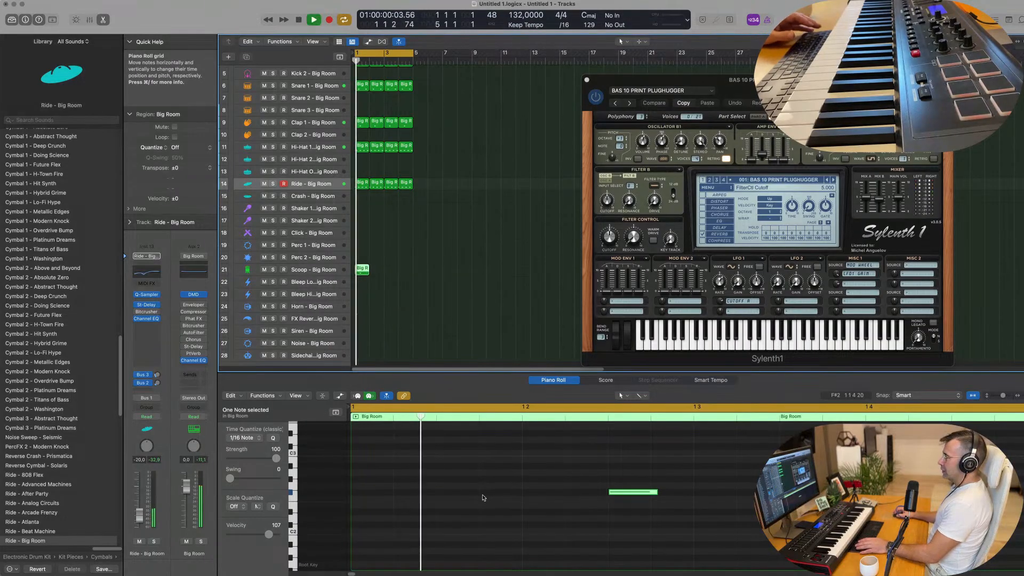
Move the Scoop region's single note to the off-beat after beat 4 and play the groove
scroll(528, 508, down, 2)
drag(573, 495, 775, 499)
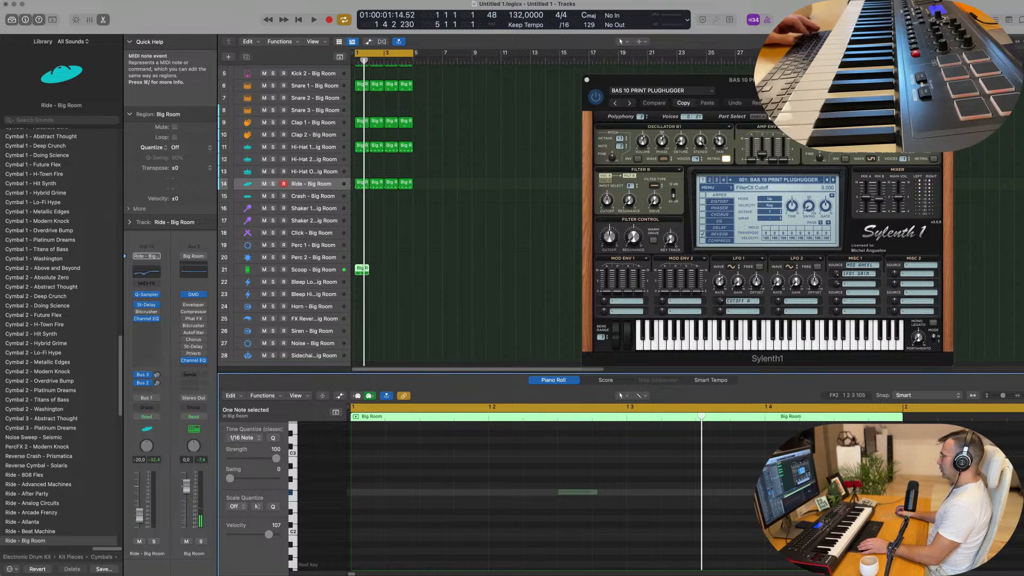
drag(848, 492, 845, 492)
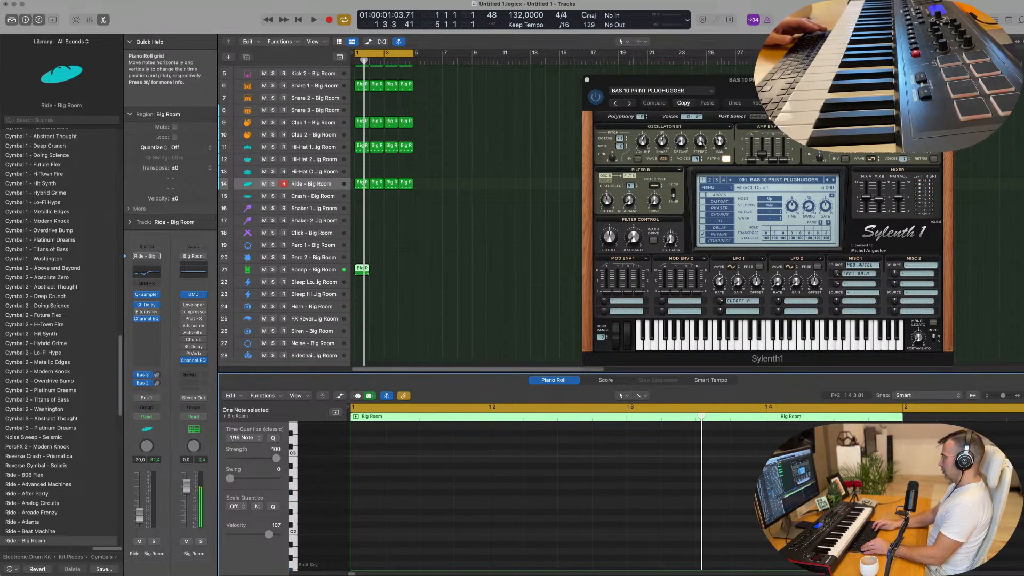
key(space)
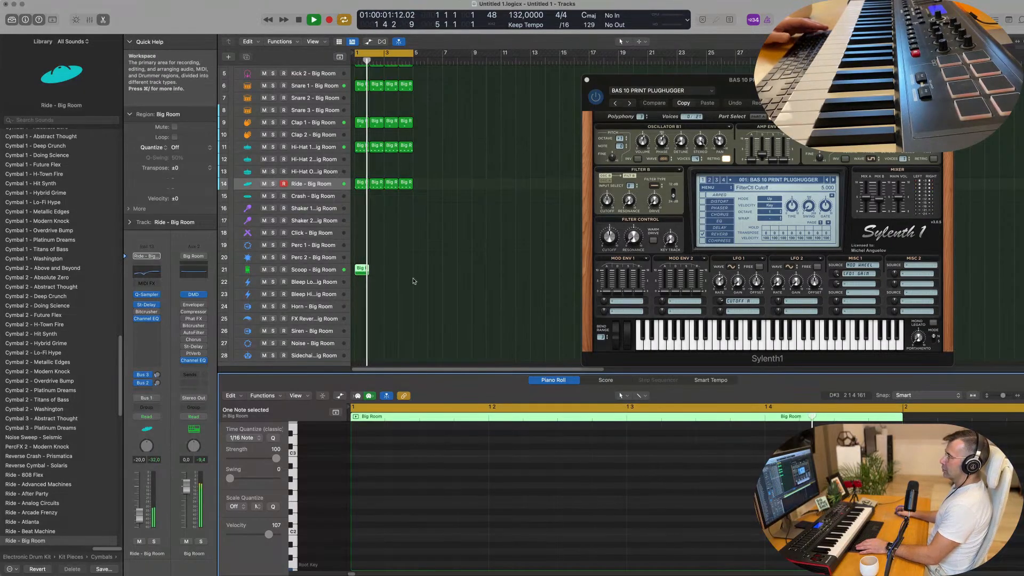
Repeat the Scoop region to fill four bars and delete the surplus copy in bar 5
key(super+r)
key(super+r)
key(super+r)
key(super+r)
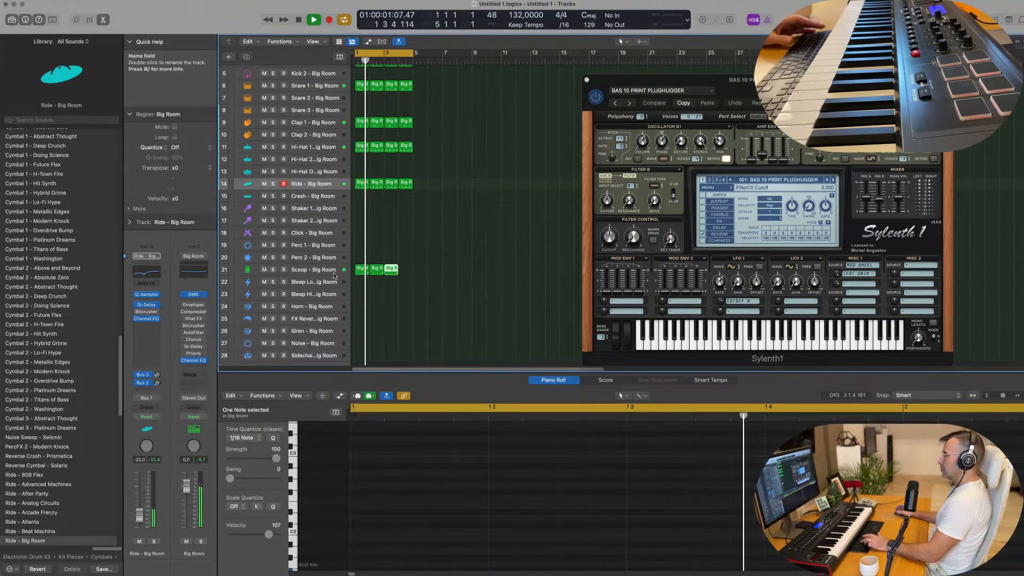
drag(452, 265, 407, 289)
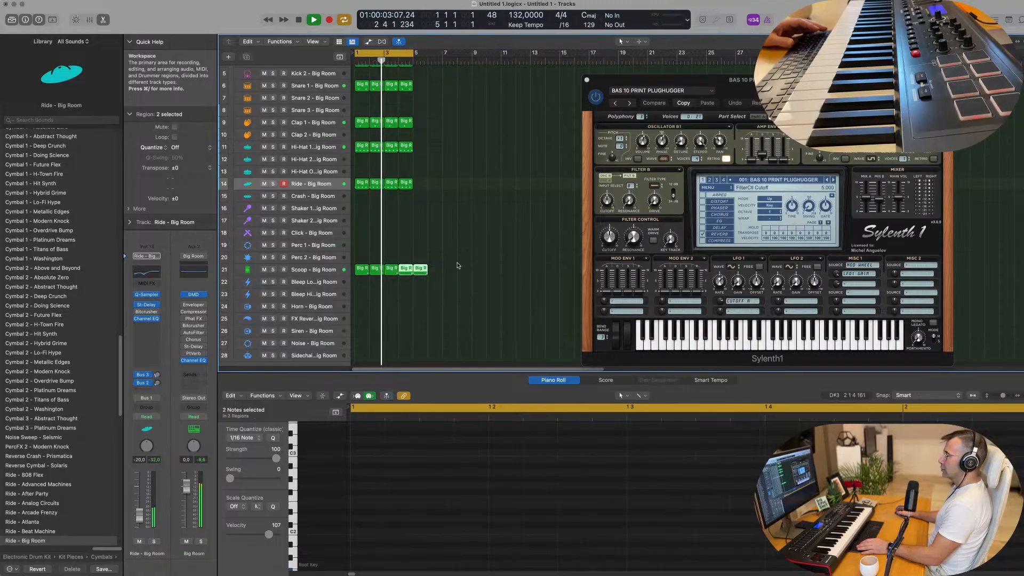
key(Delete)
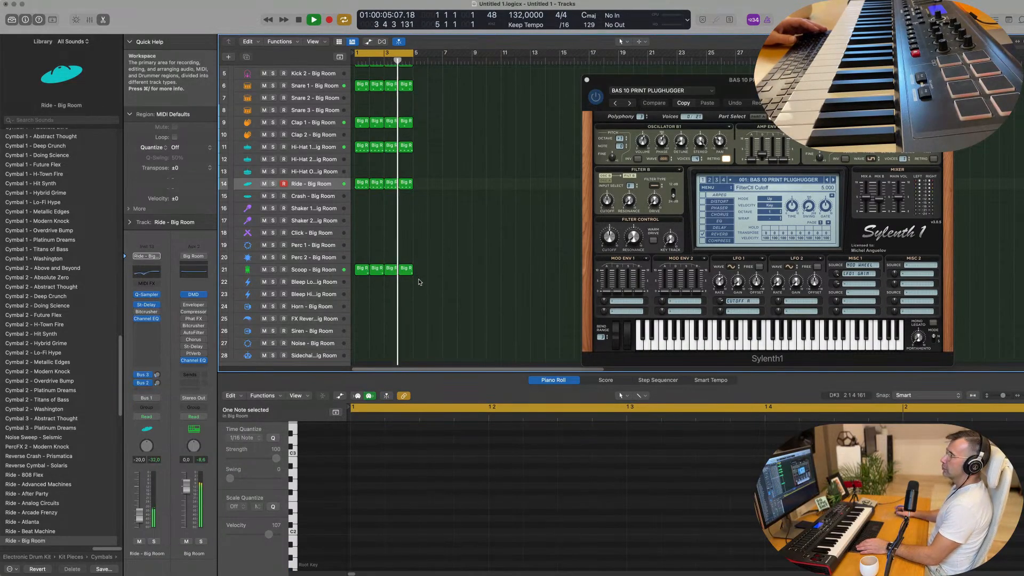
Copy the first Ride region to bar 1 of the Perc 1 track
scroll(426, 288, down, 1)
key(space)
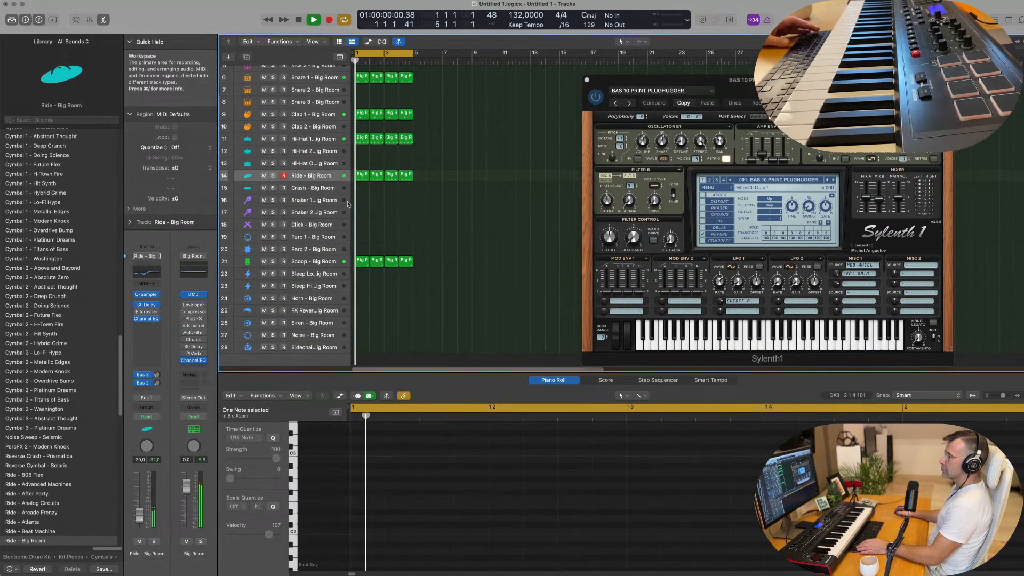
click(361, 176)
drag(361, 176, 361, 237)
Transpose the four copied Perc 1 notes down to the root key, shift them off the beat and duplicate them half a beat apart
drag(399, 471, 821, 520)
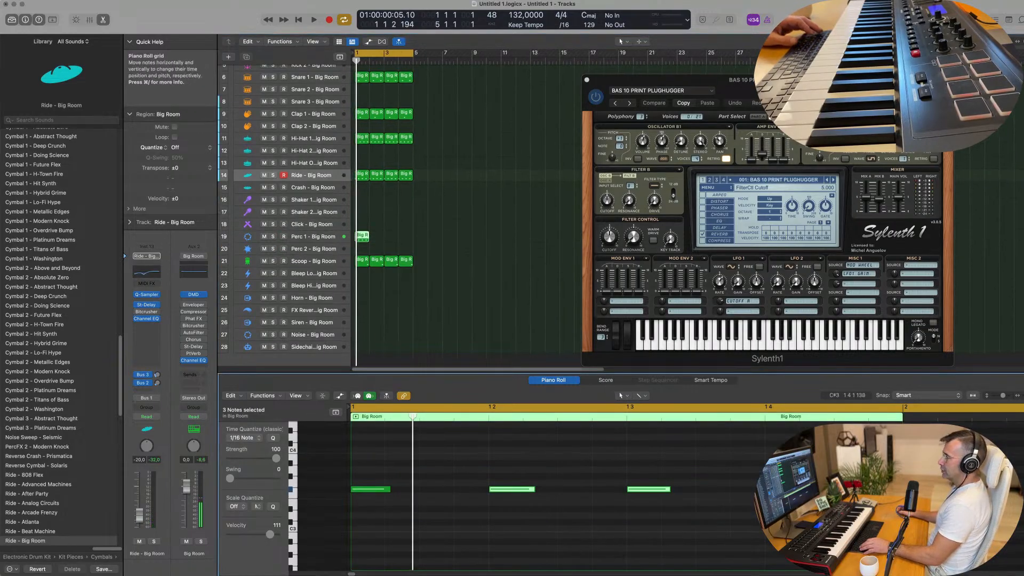
key(super+a)
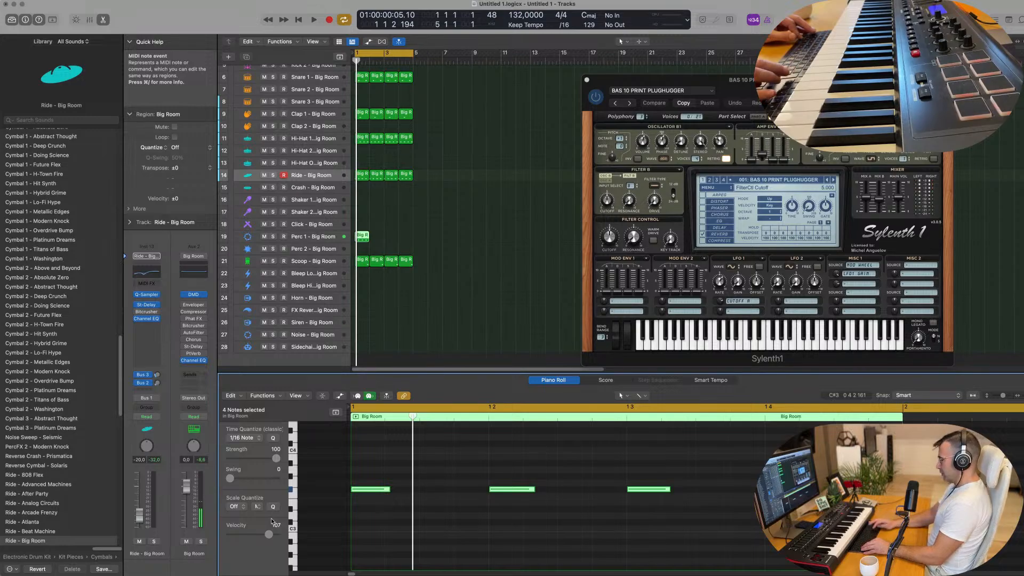
key(alt+shift+Down)
key(space)
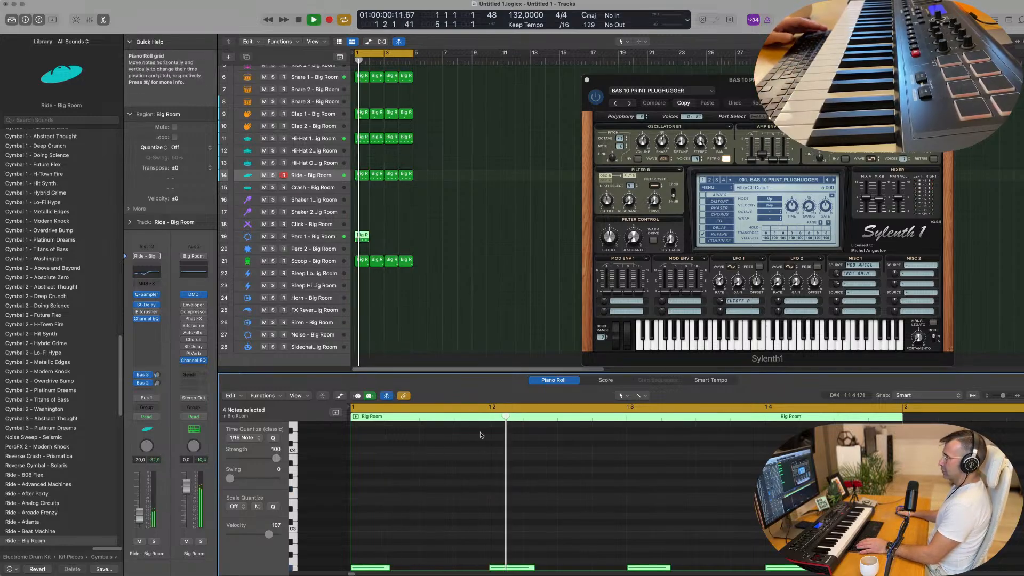
scroll(388, 447, down, 8)
drag(372, 439, 545, 525)
key(space)
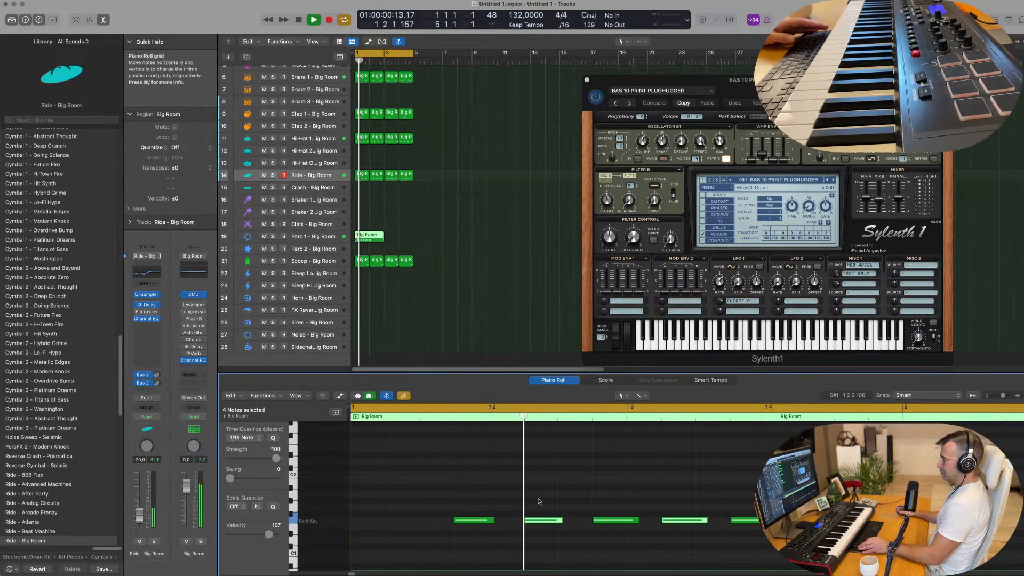
Thin out the Perc 1 pattern during playback, deleting every note except the first two around beat 2
key(super+Left)
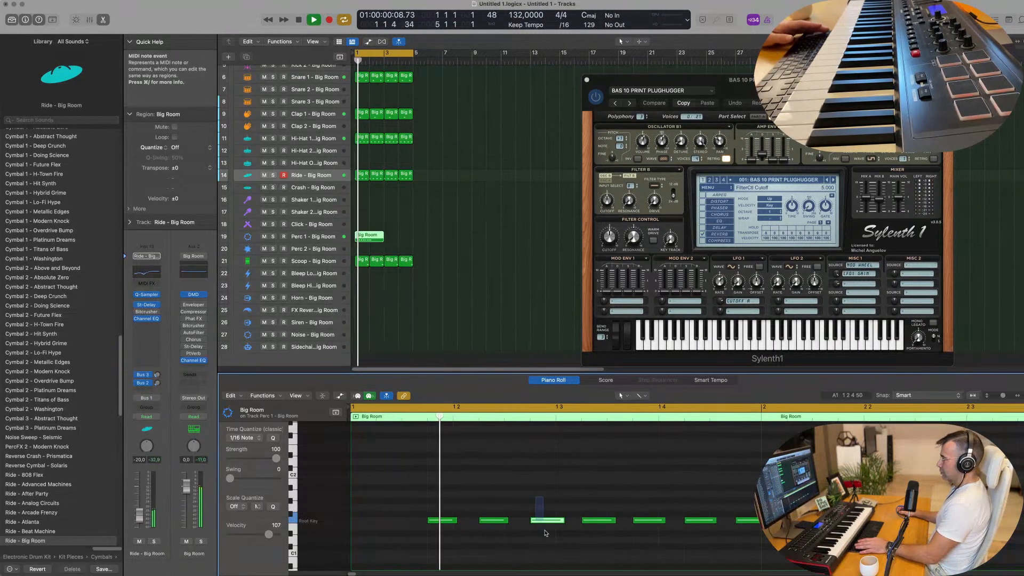
click(545, 520)
key(Delete)
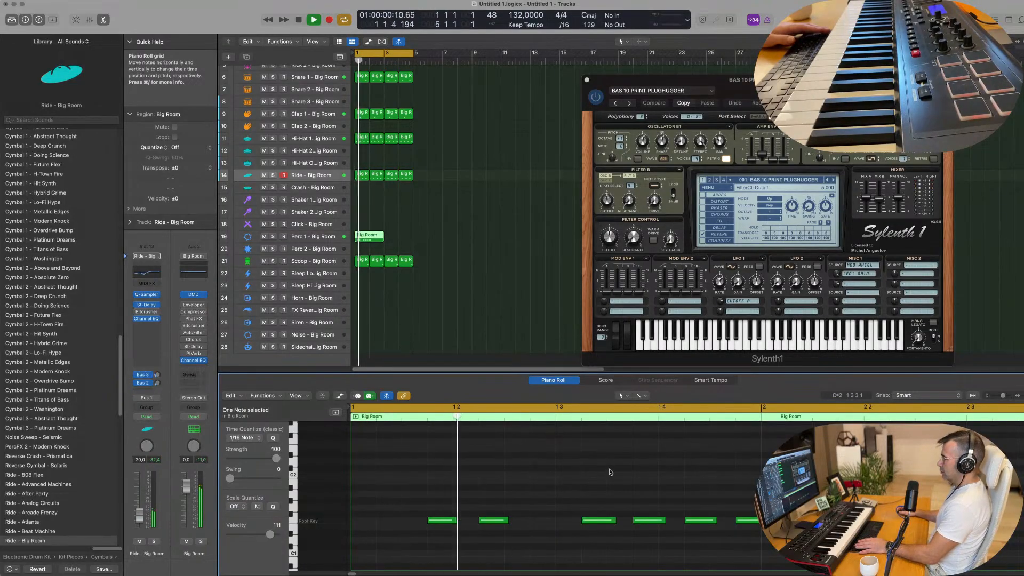
click(702, 521)
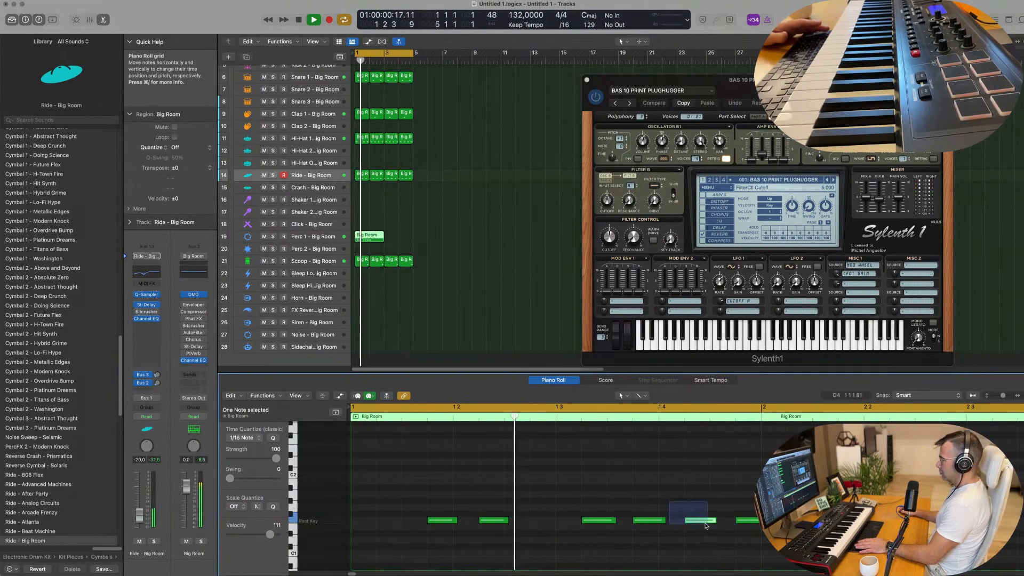
key(Delete)
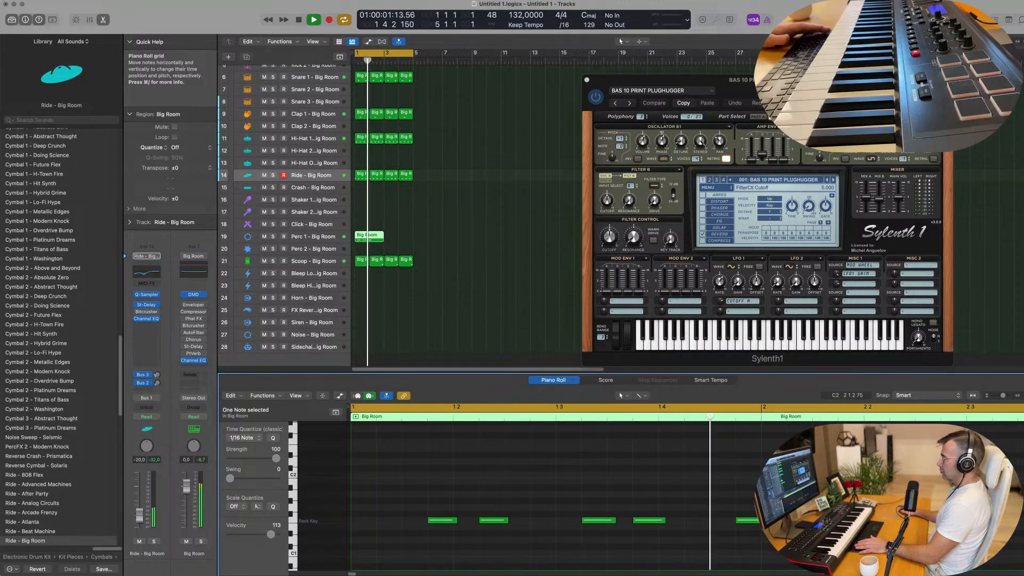
key(space)
drag(588, 482, 771, 544)
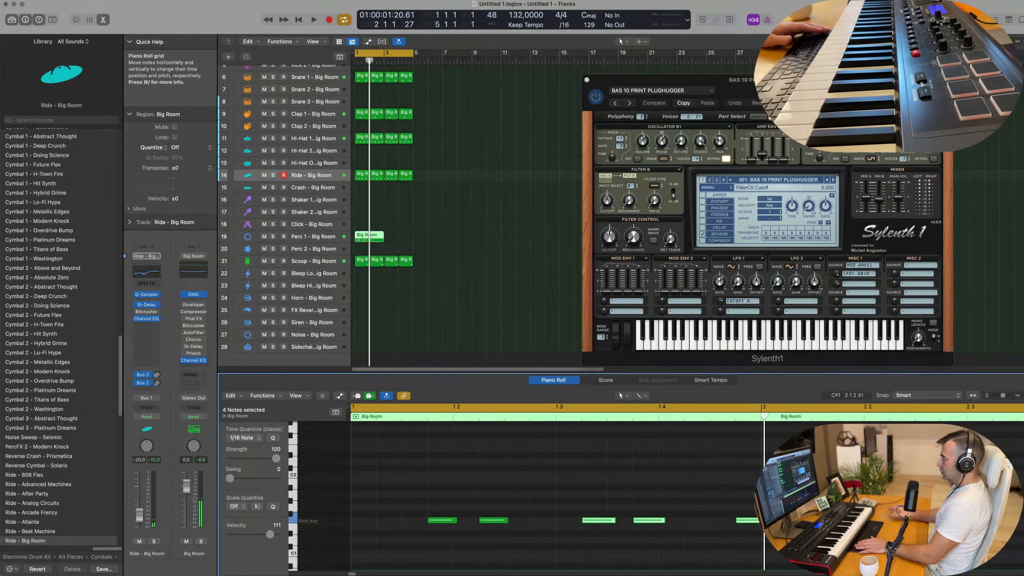
Cut the Perc 1 region down to one bar and repeat it three times to fill four bars
click(369, 236)
click(360, 236)
key(space)
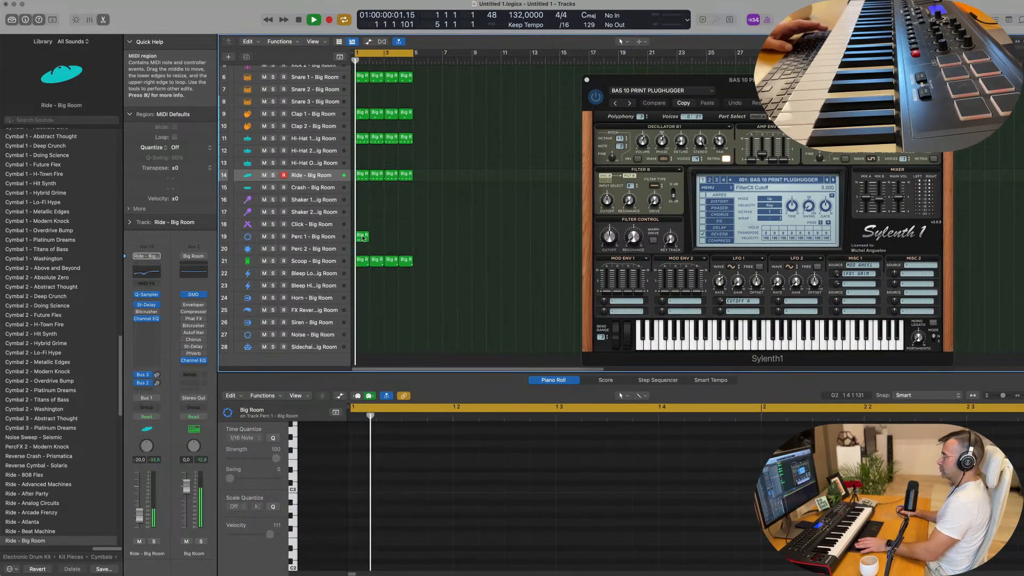
key(super+r)
key(super+r)
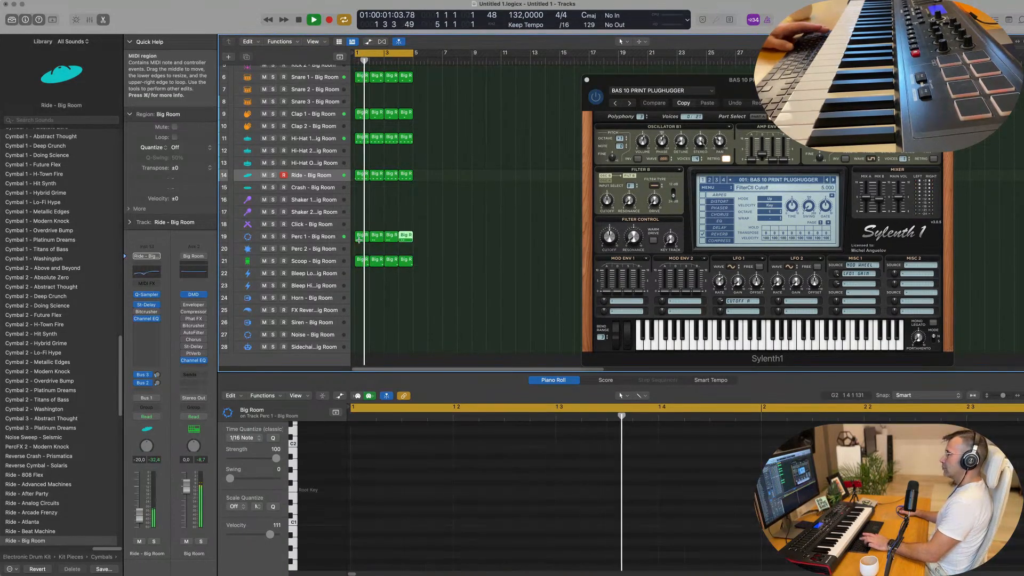
Copy the two notes in the first Perc 1 region to just before and just after beat 4
click(361, 229)
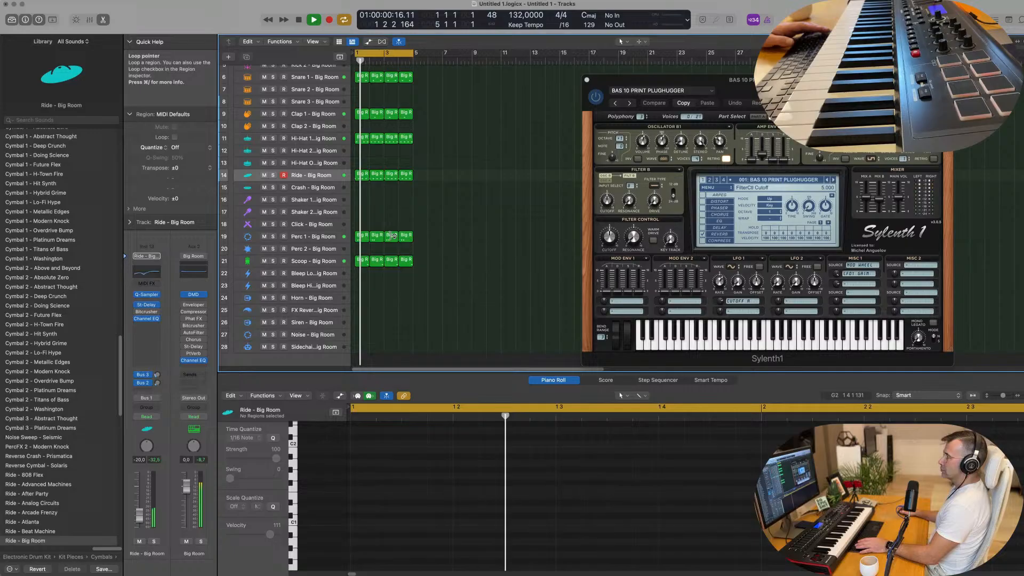
click(361, 235)
key(space)
drag(430, 479, 562, 530)
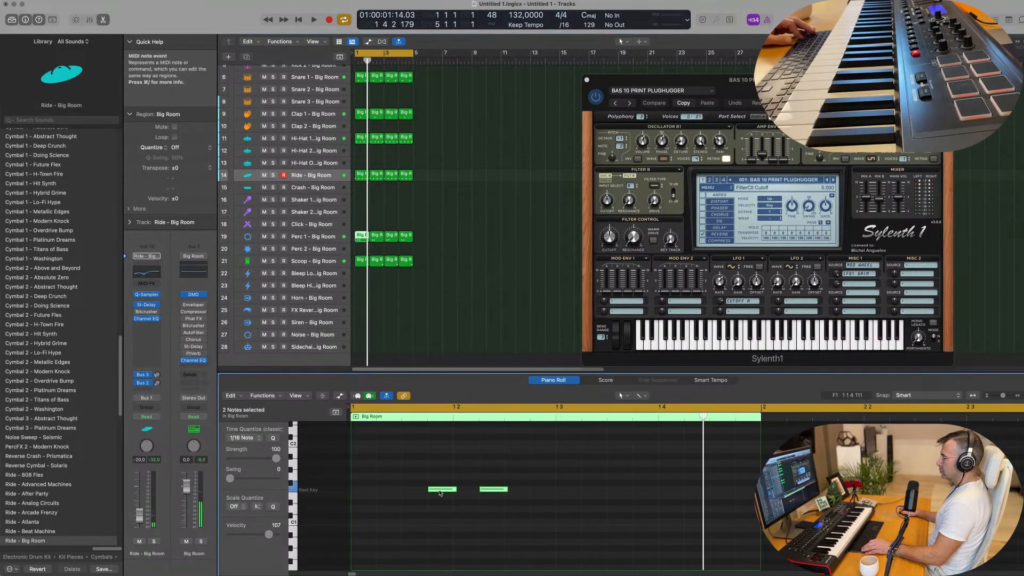
drag(449, 490, 646, 488)
key(space)
Replace the three outdated Perc 1 copies by deleting them and repeating the edited first region to fill four bars
drag(462, 235, 376, 243)
key(BackSpace)
key(space)
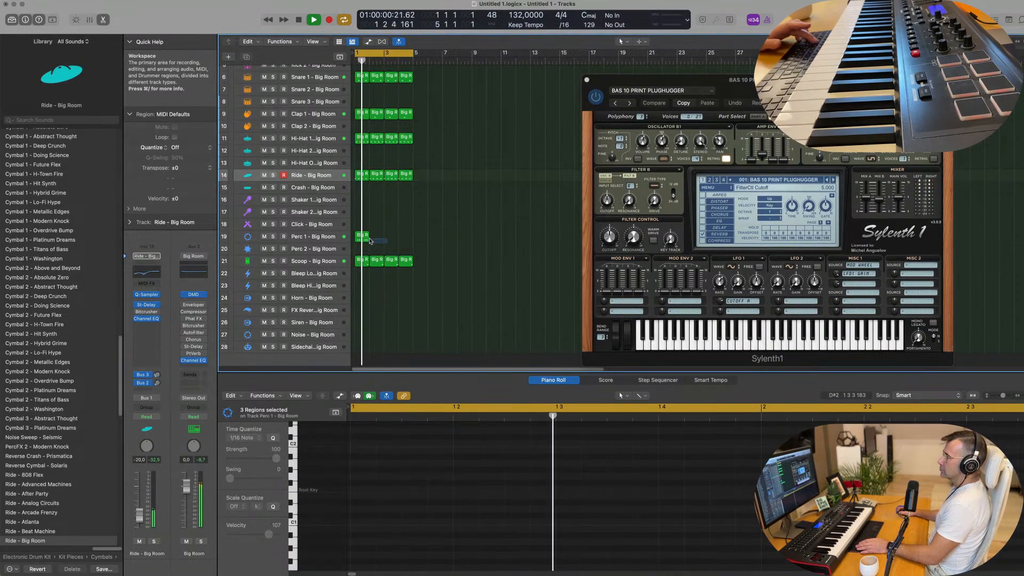
click(365, 238)
key(super+r)
key(super+r)
key(super+r)
key(space)
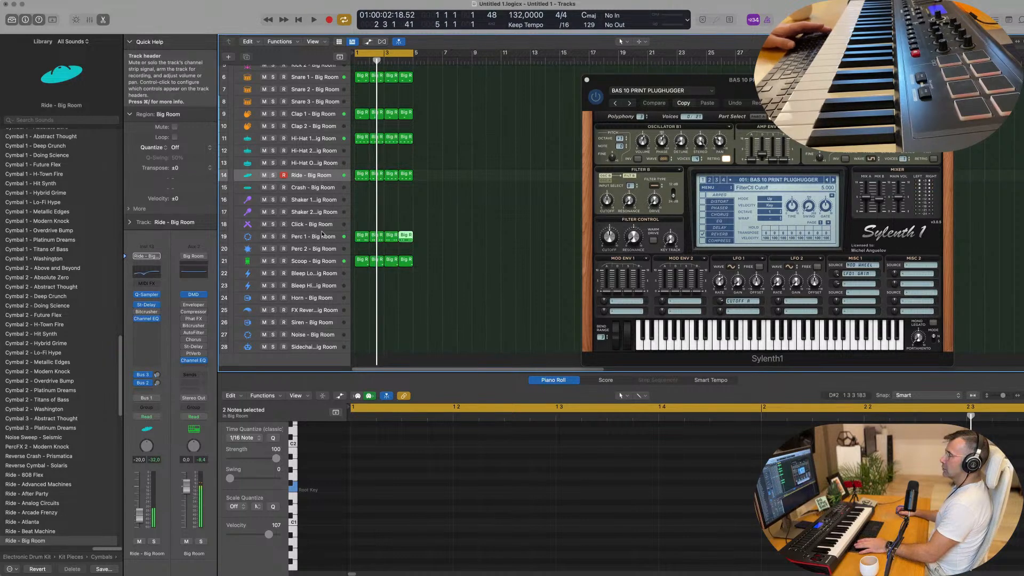
Raise the Perc 1 track's Bus 2 delay send during playback and adjust the same send on Clap 1
key(space)
click(322, 233)
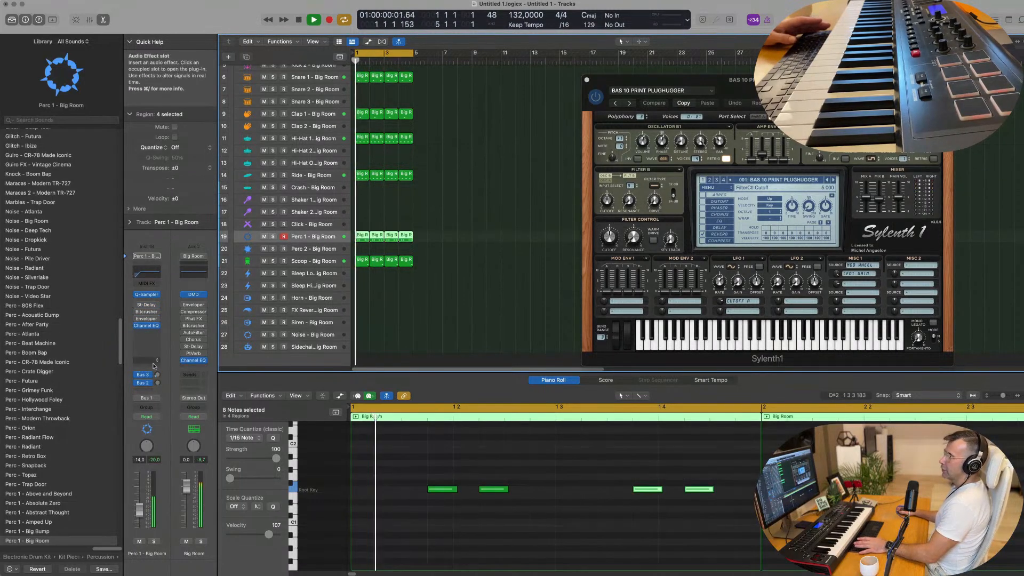
click(157, 383)
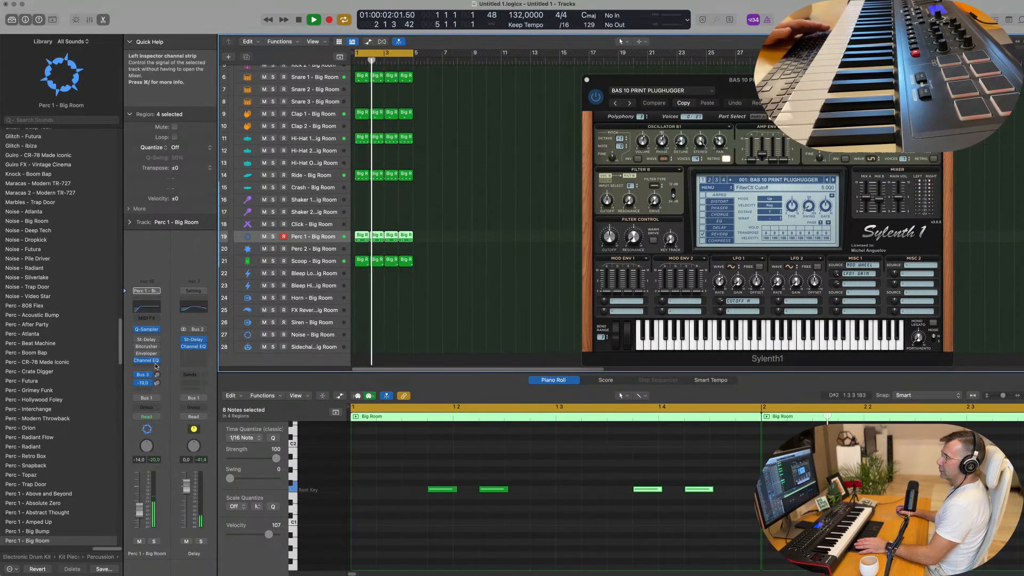
drag(157, 383, 157, 380)
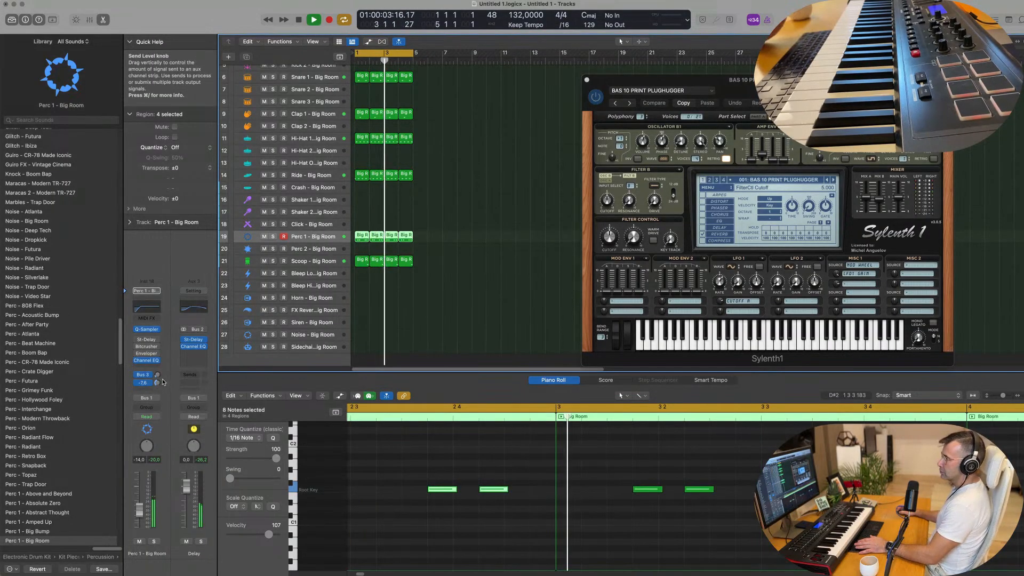
scroll(325, 163, up, 2)
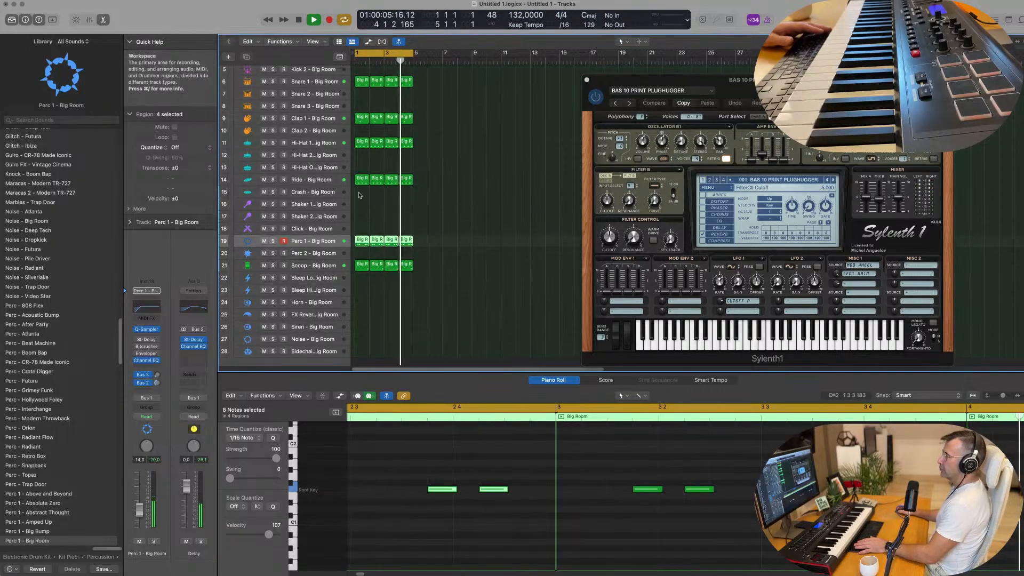
click(319, 138)
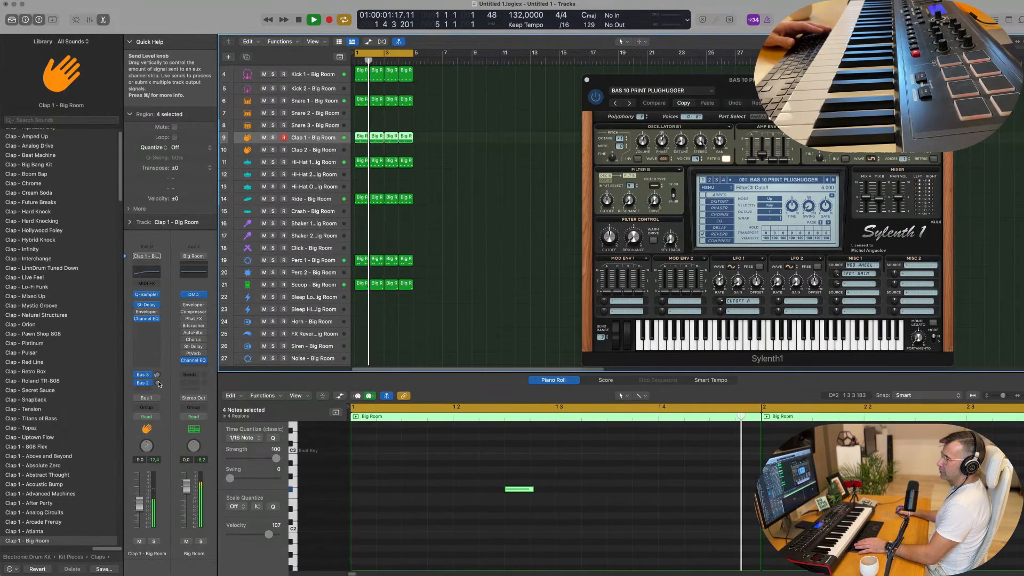
mouse_move(157, 383)
mouse_down()
mouse_move(160, 365)
mouse_move(158, 385)
mouse_up()
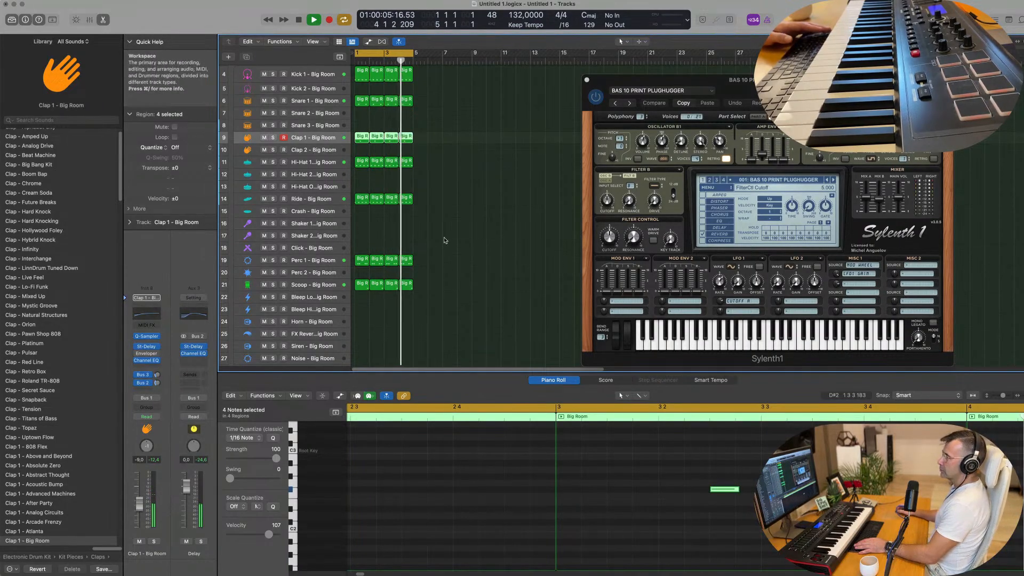
Lower the Scoop track's volume to -6.2 dB and the Sylenth1 bass track's volume to -5.3 dB
click(320, 285)
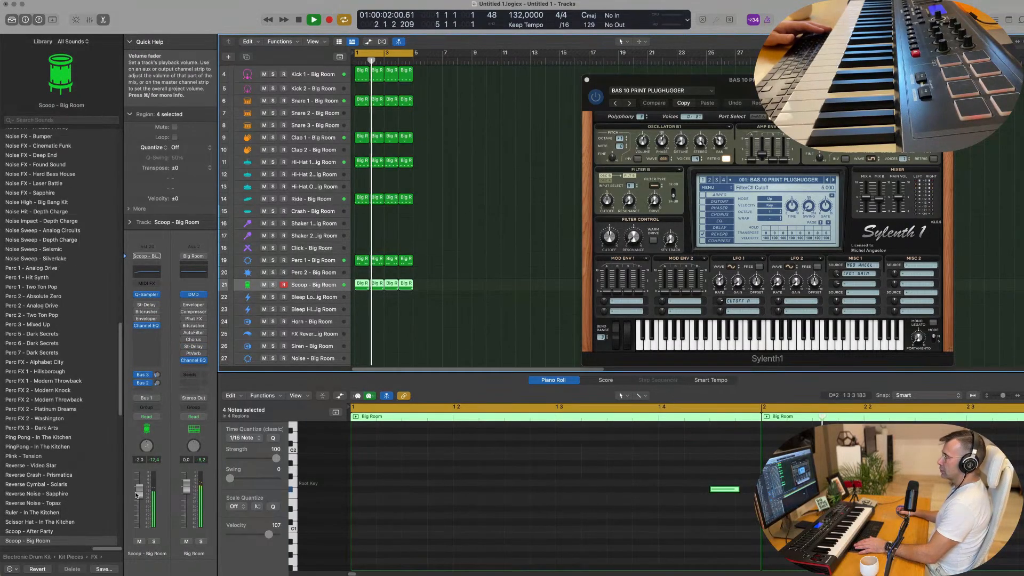
drag(137, 495, 138, 500)
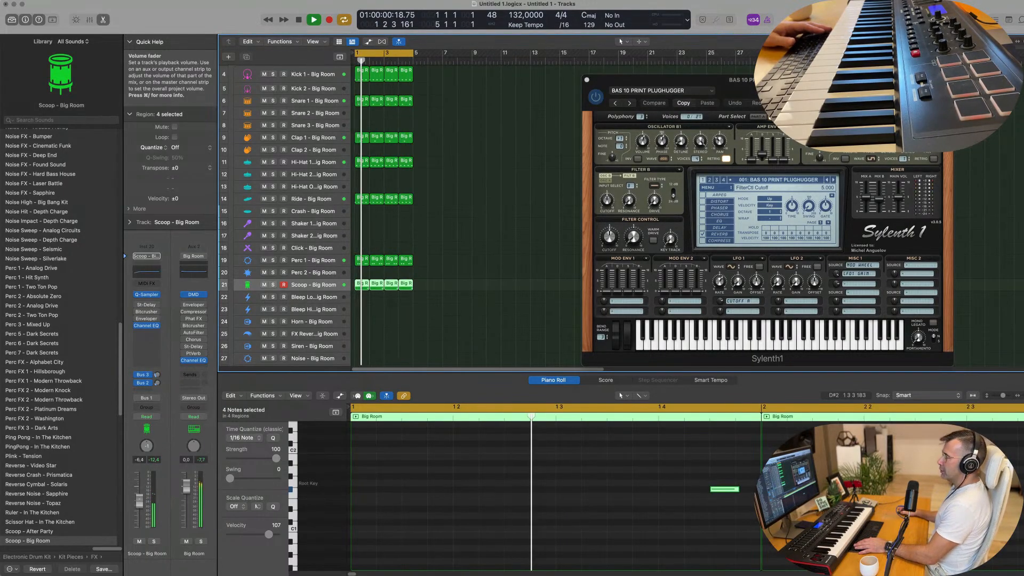
scroll(411, 264, up, 3)
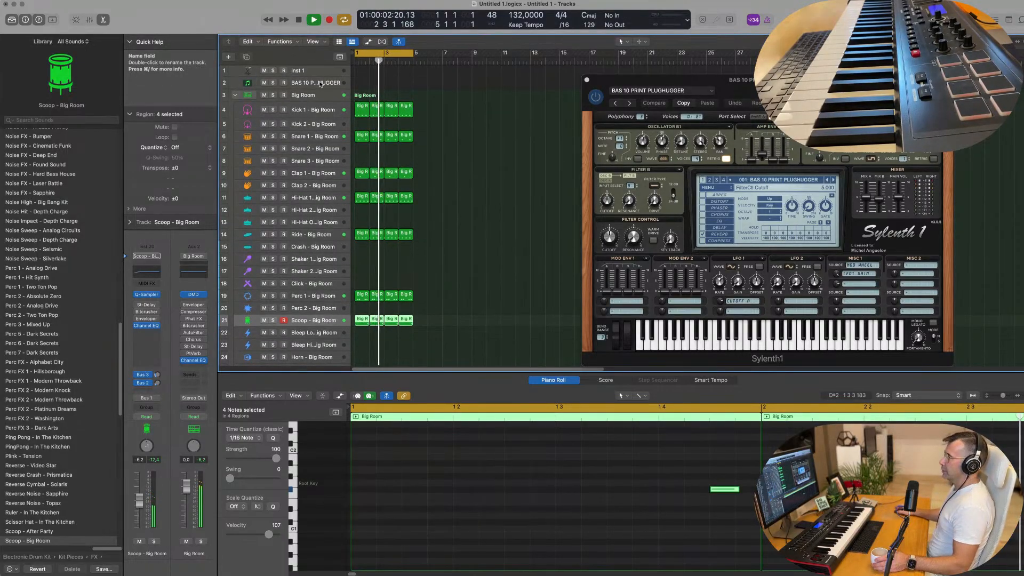
click(319, 84)
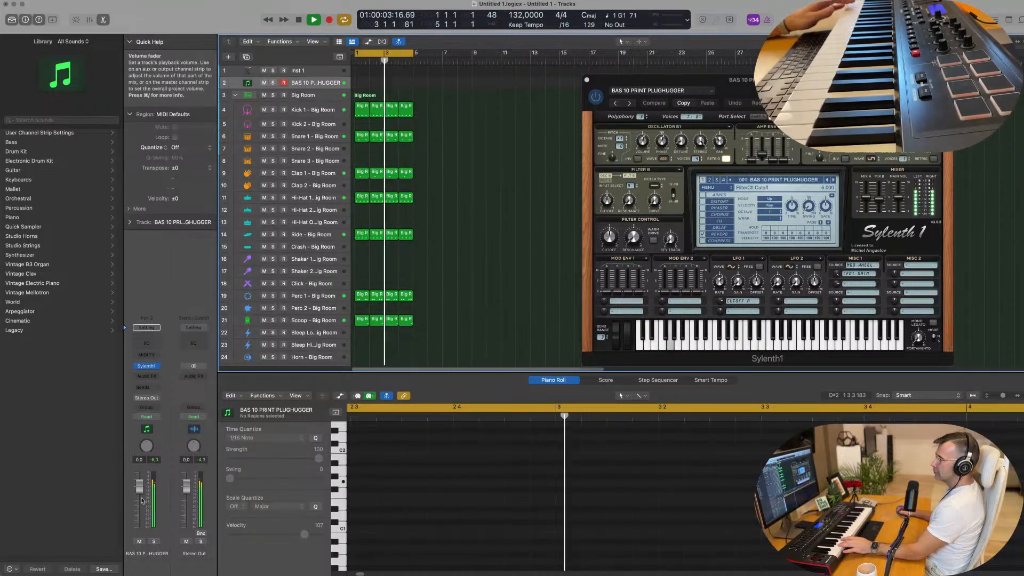
drag(139, 491, 139, 509)
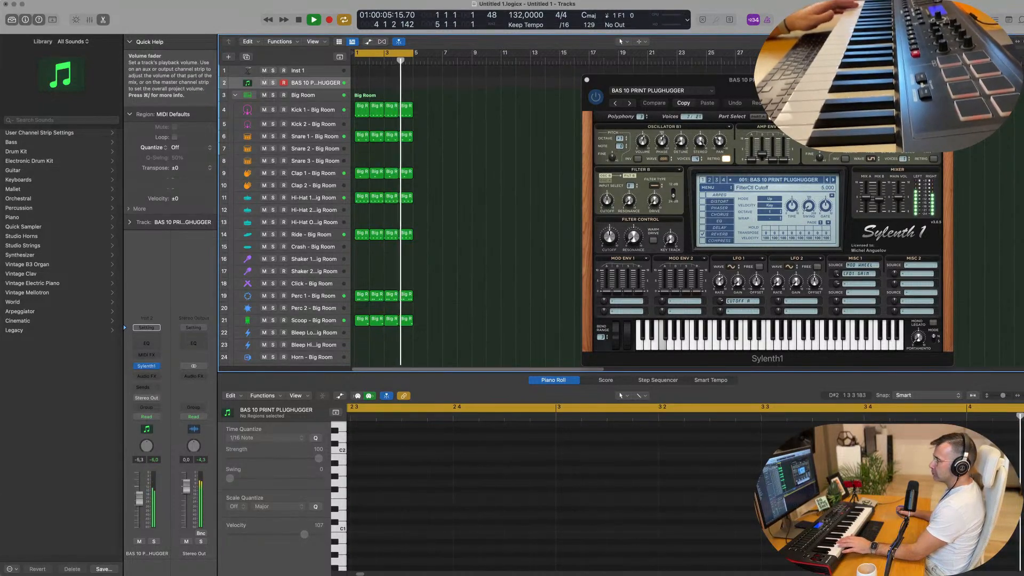
Load the BS 90s Bass Stab preset in Sylenth1 and place the plug-in window clear of the regions
drag(777, 93, 571, 114)
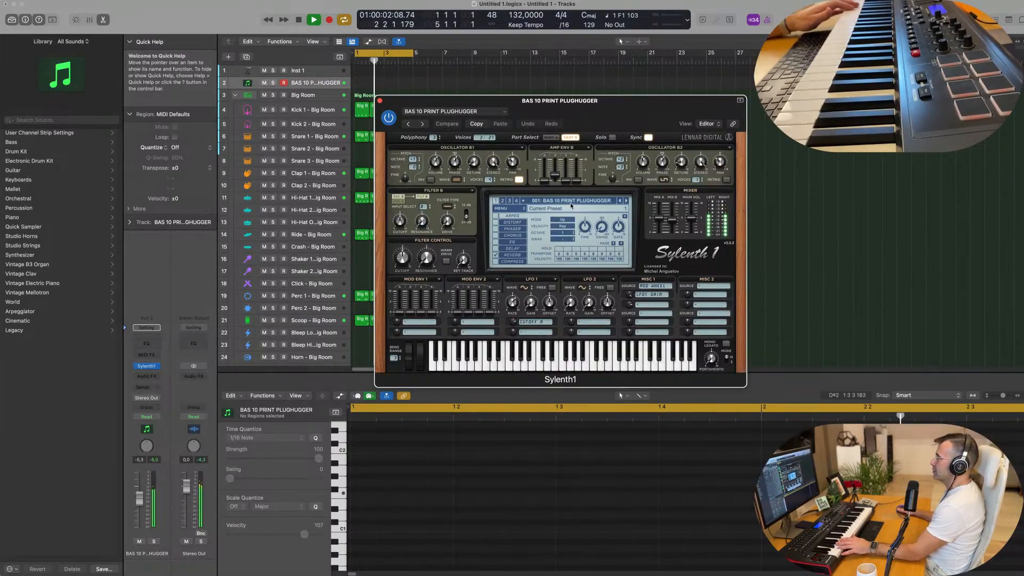
click(625, 202)
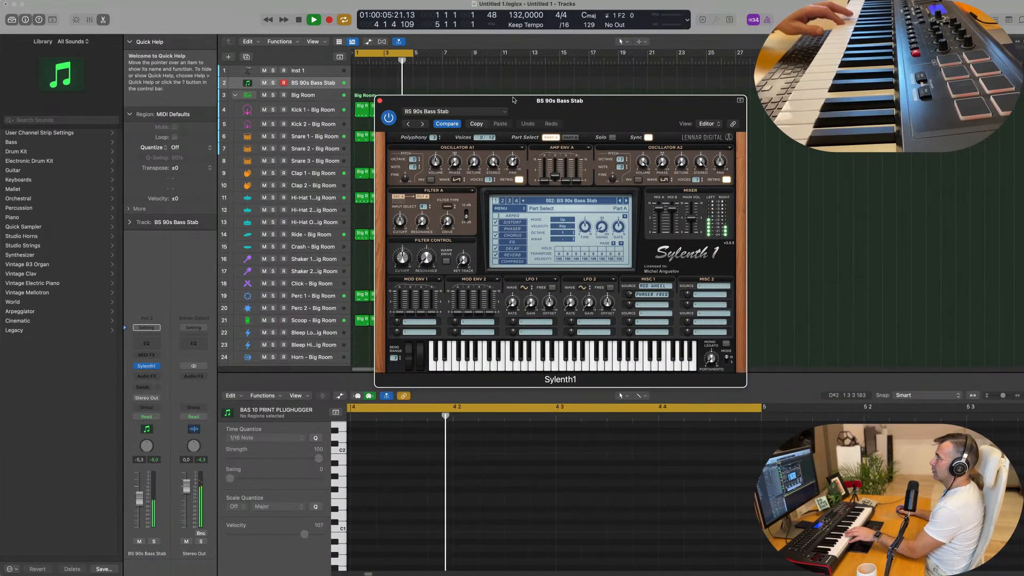
drag(514, 100, 638, 143)
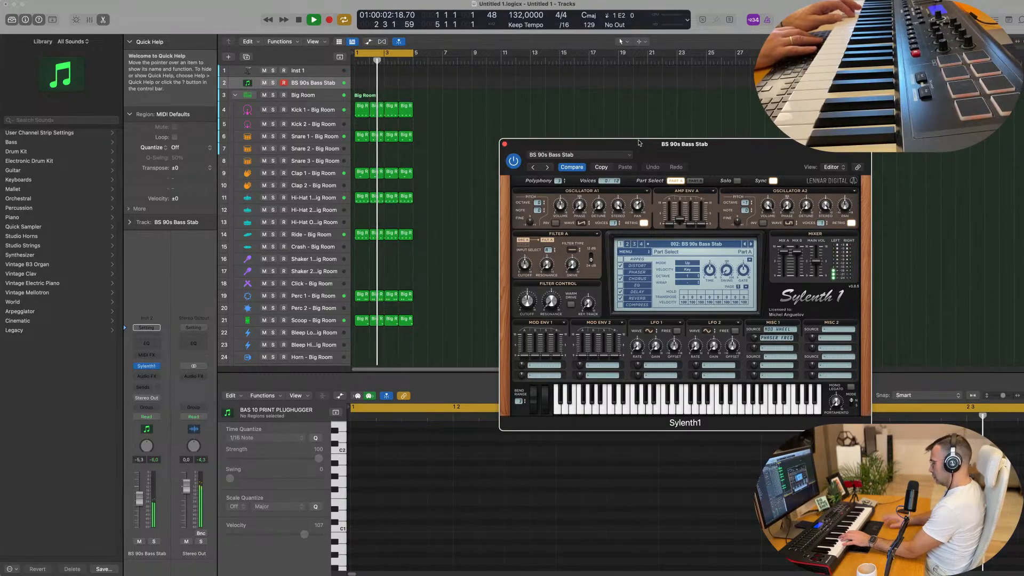
Record a four-bar bass line on the BS 90s Bass Stab track over the drum groove
key(r)
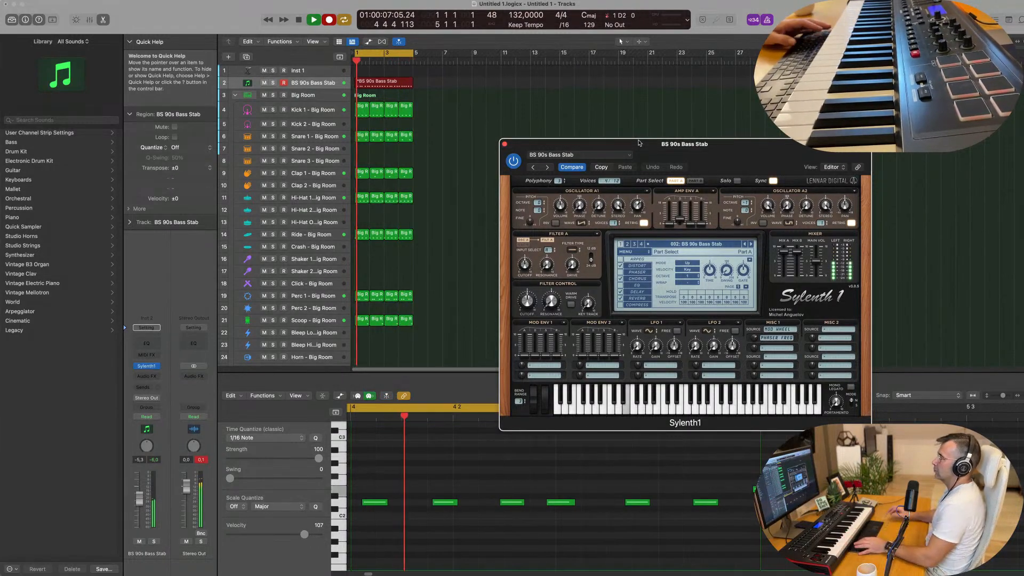
key(r)
key(Return)
click(462, 335)
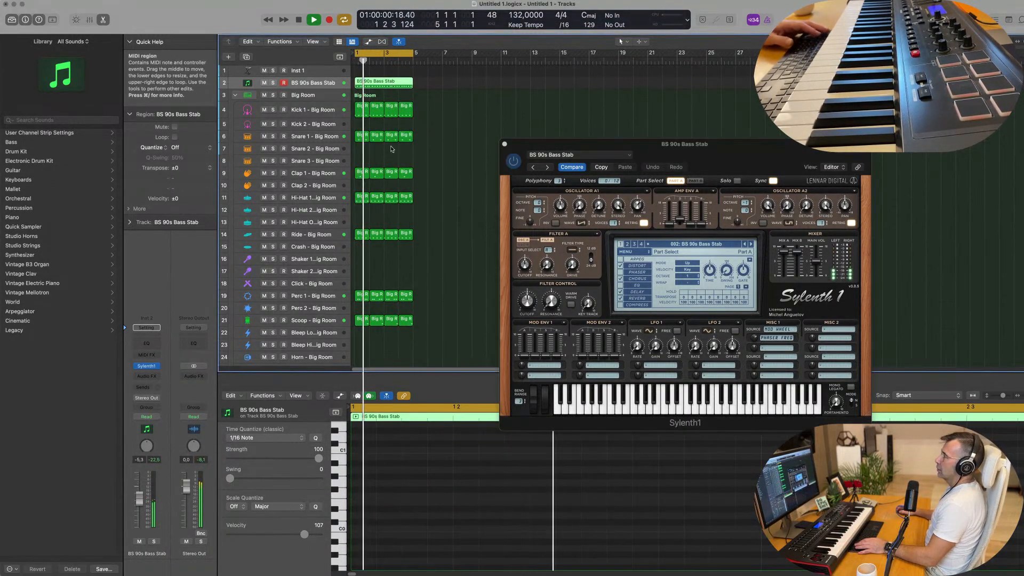
Open the recorded bass region in the Piano Roll and copy its first note to the start of bar 1
key(e)
key(space)
double_click(388, 81)
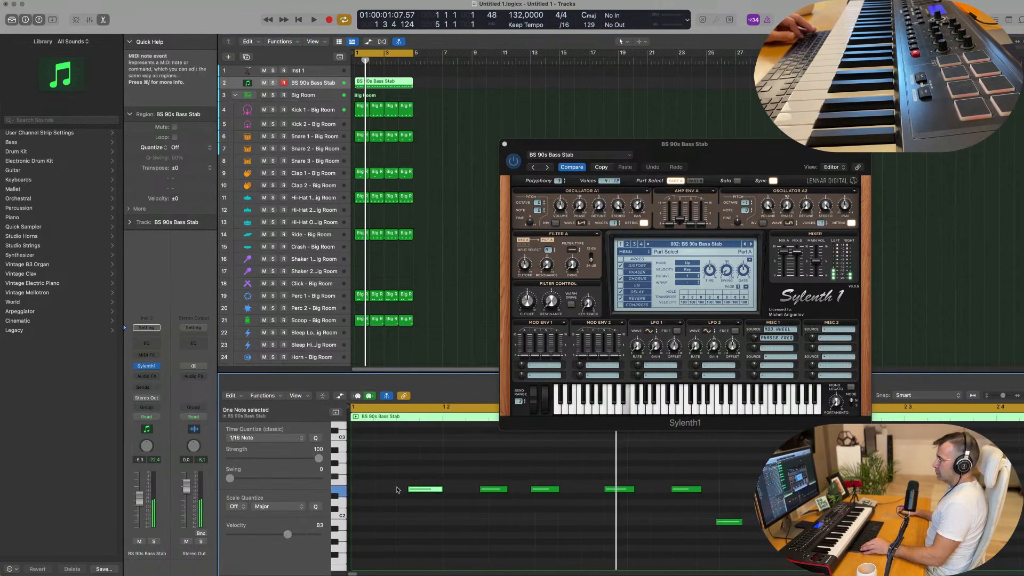
drag(416, 489, 360, 488)
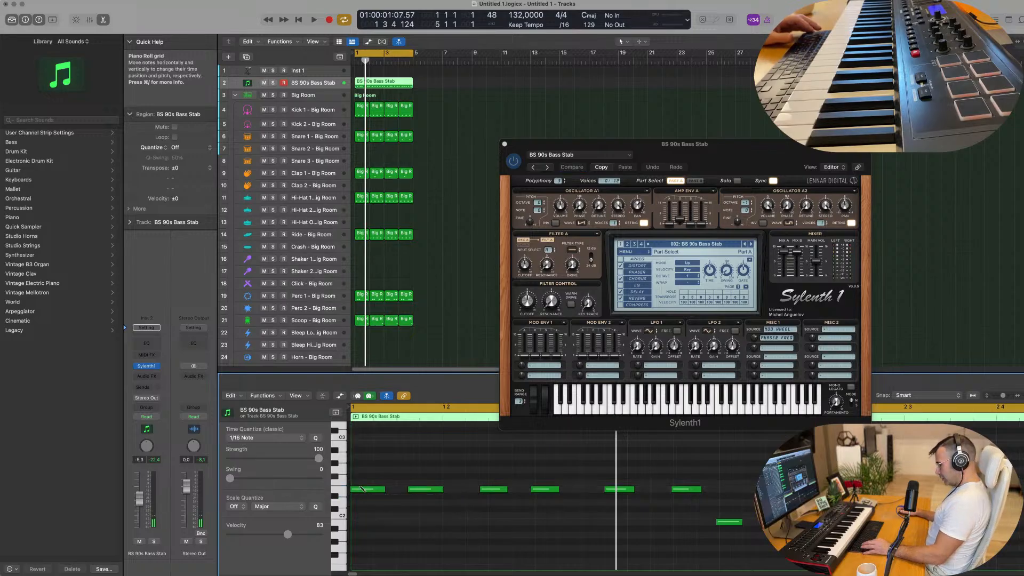
Quantize all the bass notes to 1/16 Note and play the result
key(super+a)
key(q)
scroll(379, 472, down, 3)
key(space)
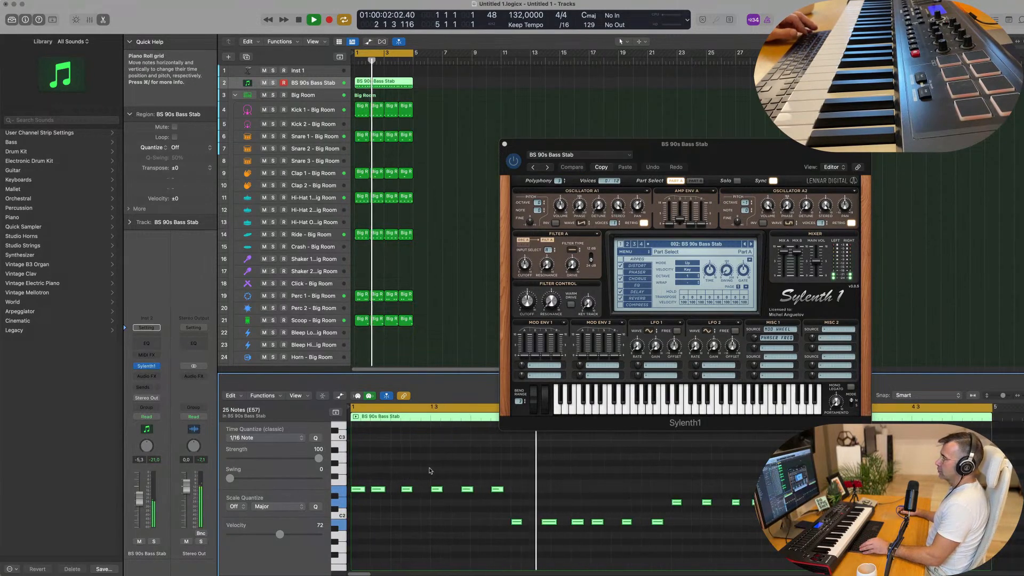
Play back the quantized four-bar bass line and move the Sylenth1 window clear of its Piano Roll notes
scroll(421, 471, down, 3)
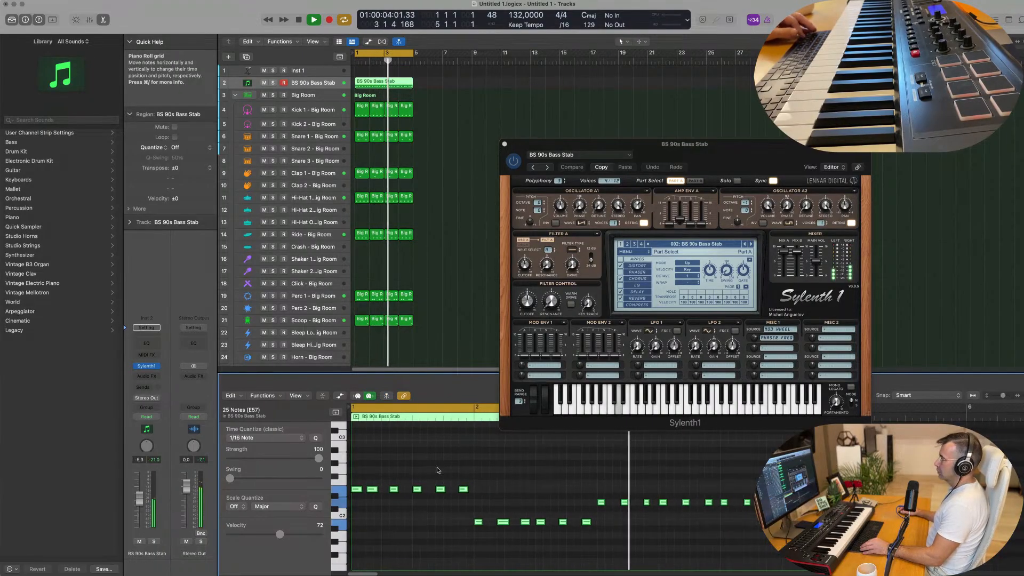
scroll(438, 467, down, 3)
scroll(454, 472, up, 3)
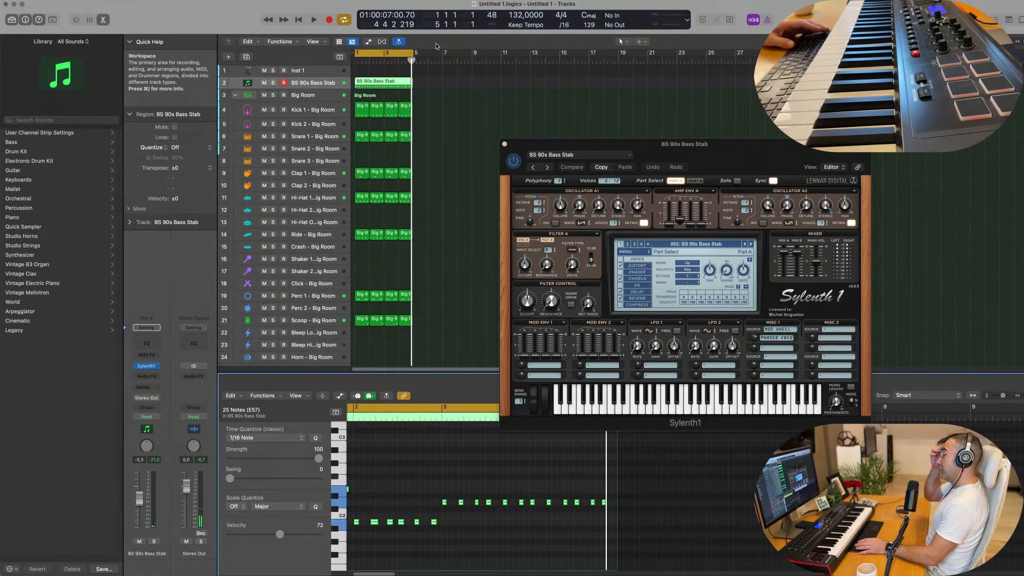
key(space)
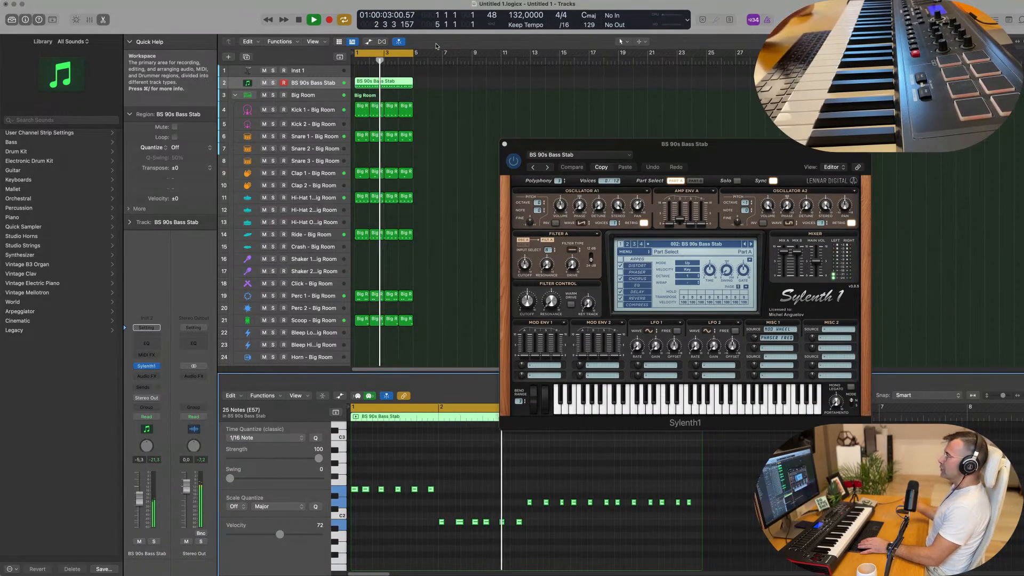
key(space)
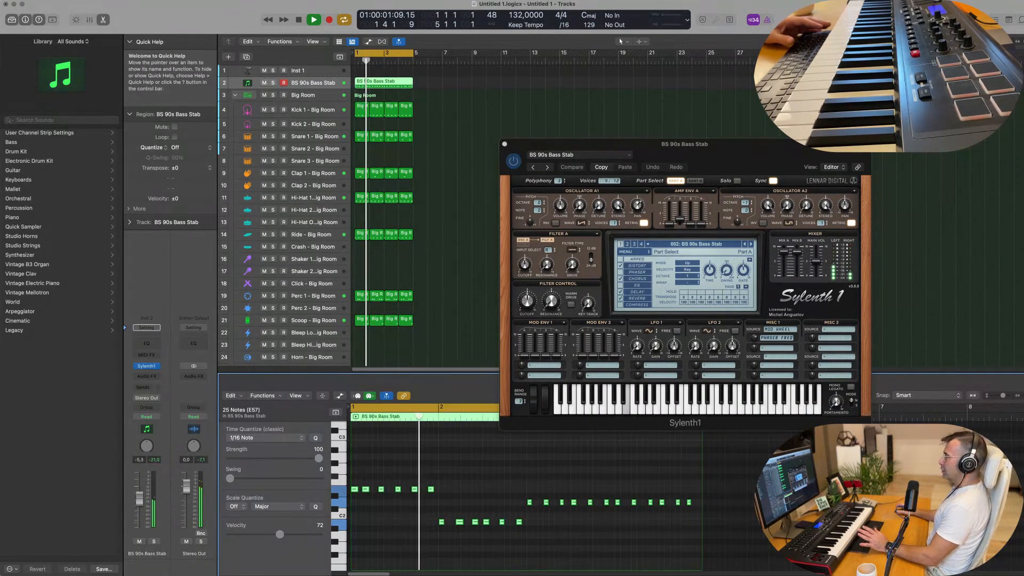
drag(512, 144, 591, 108)
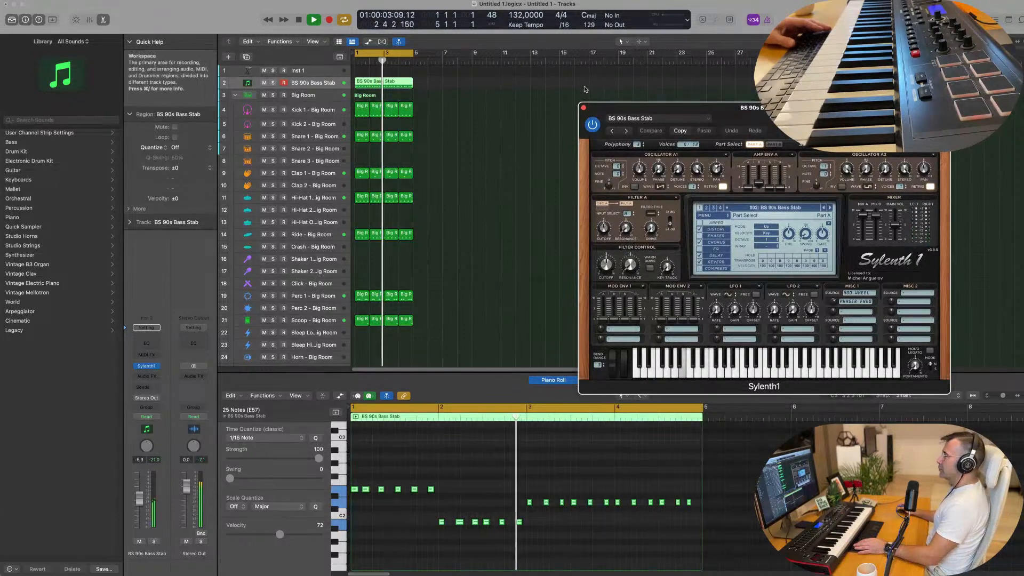
key(space)
key(space)
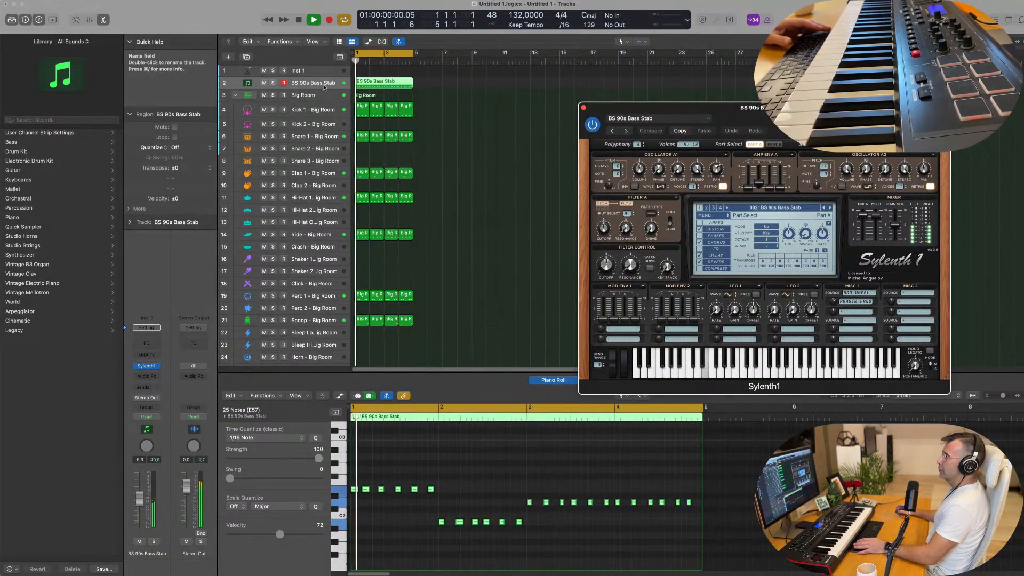
key(space)
key(space)
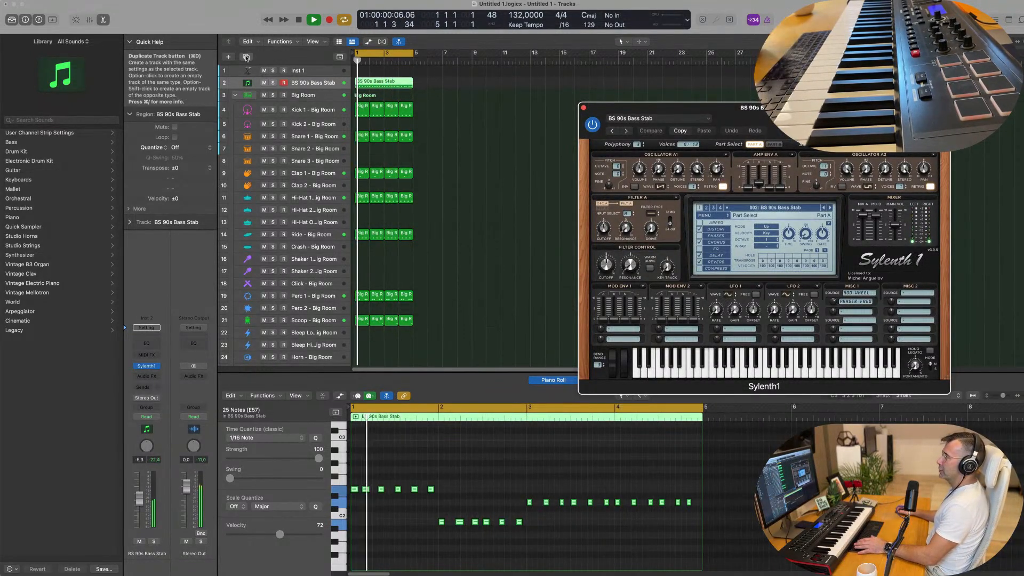
Duplicate the BS 90s Bass Stab track, mute the original and copy its bass region onto the duplicate
click(344, 58)
click(264, 83)
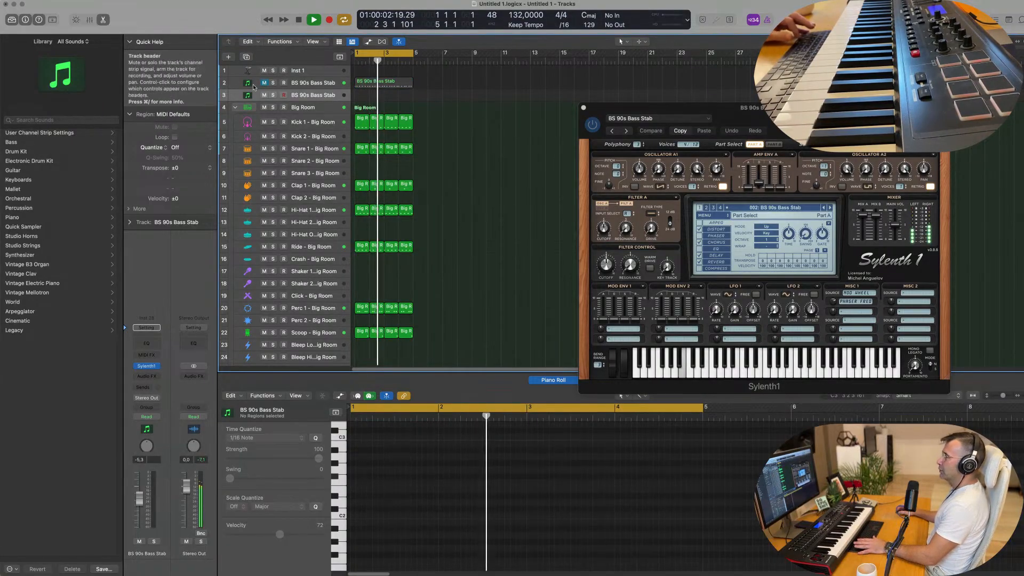
key(Return)
click(391, 84)
drag(391, 85, 388, 99)
key(space)
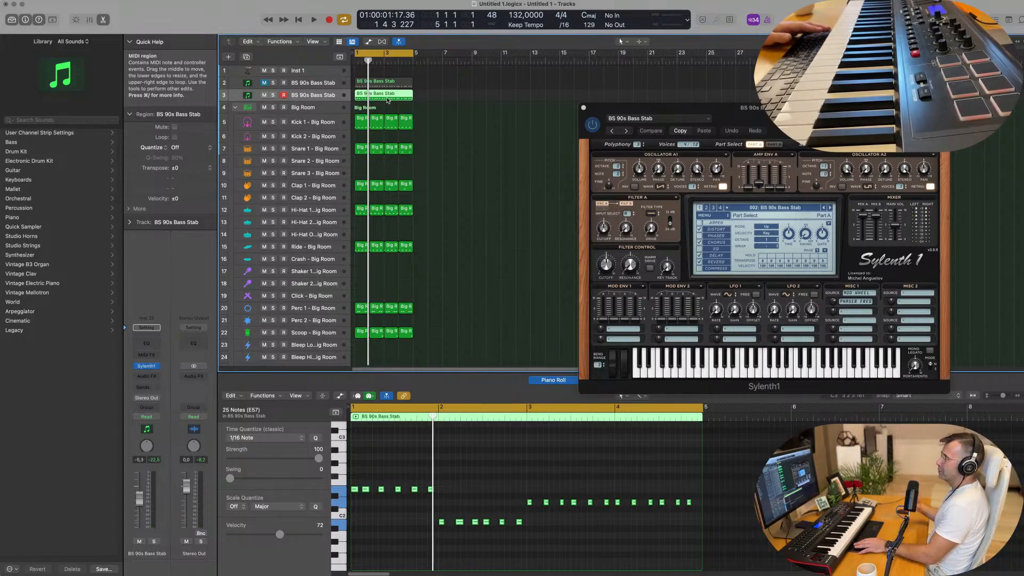
Open the duplicate track's Sylenth1 during playback and place its window clear of the regions
key(space)
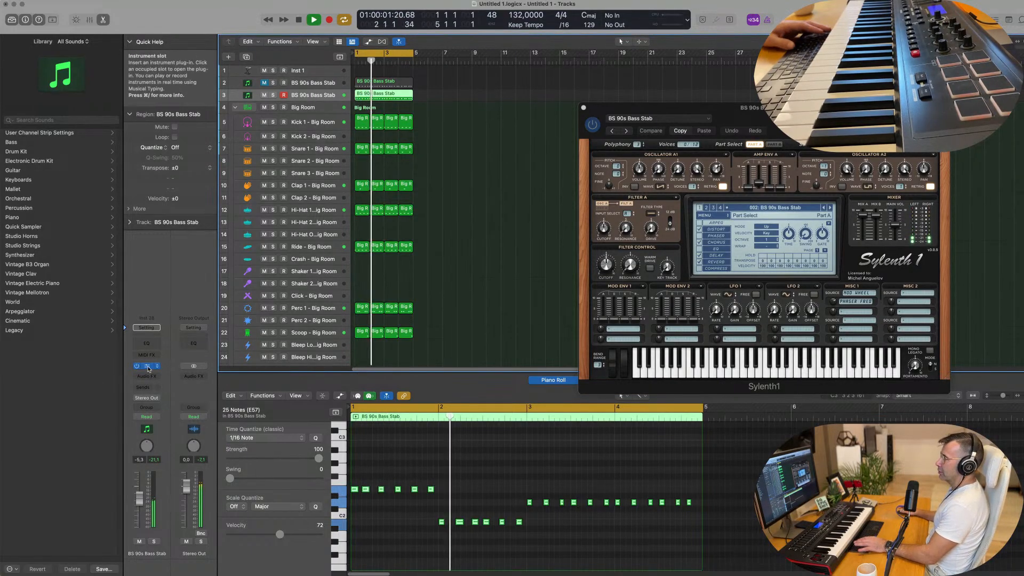
click(146, 366)
drag(520, 105, 717, 107)
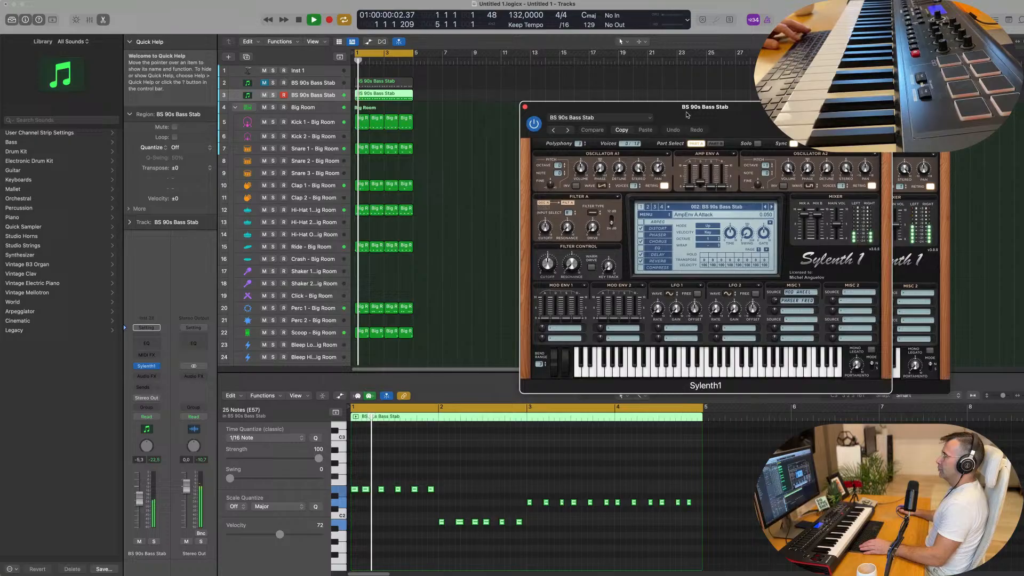
Repeat all drum and bass regions three times and extend the cycle range to bar 17
click(484, 132)
key(super+a)
key(super+r)
key(super+r)
key(super+r)
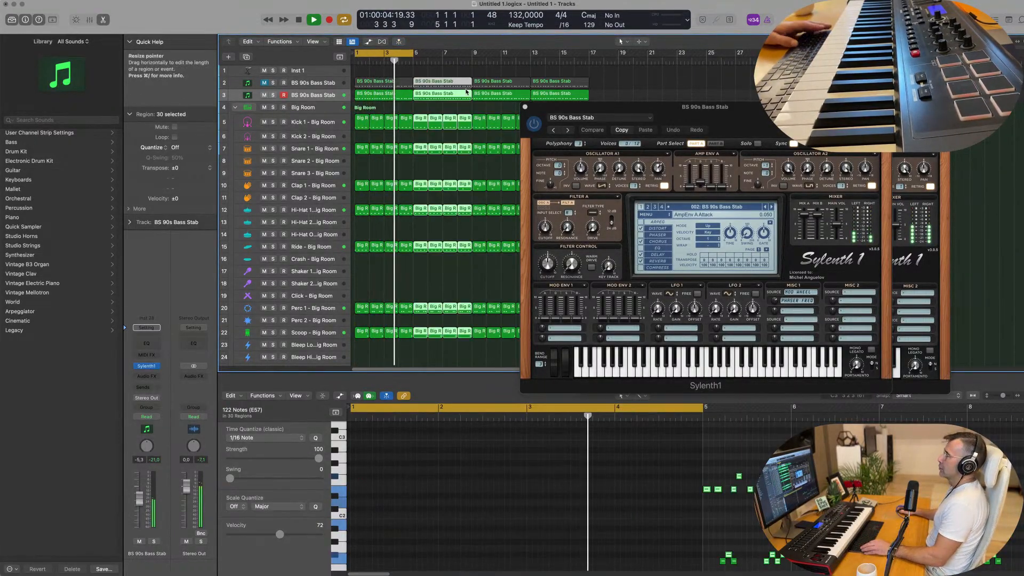
drag(411, 53, 589, 62)
key(Return)
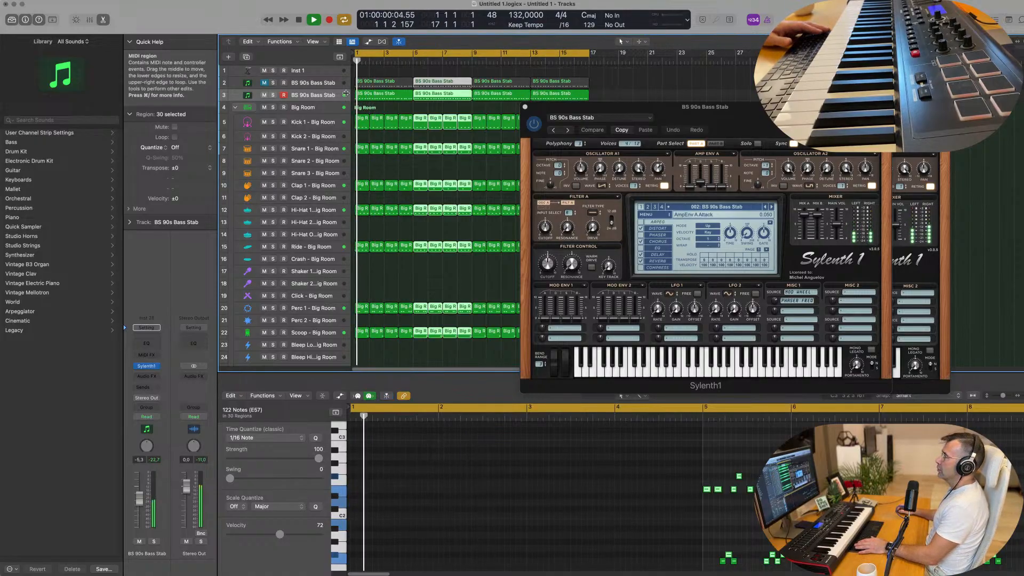
Show the toolbar with Track Zoom enabled, and select the Clap 1 - Big Room track during playback
click(313, 95)
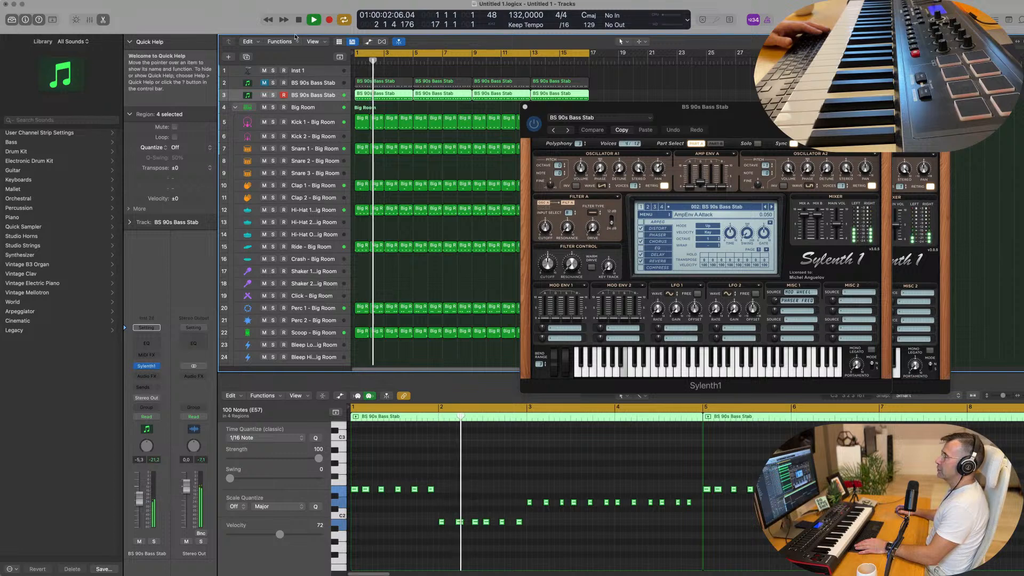
key(ctrl+alt+super+t)
key(Return)
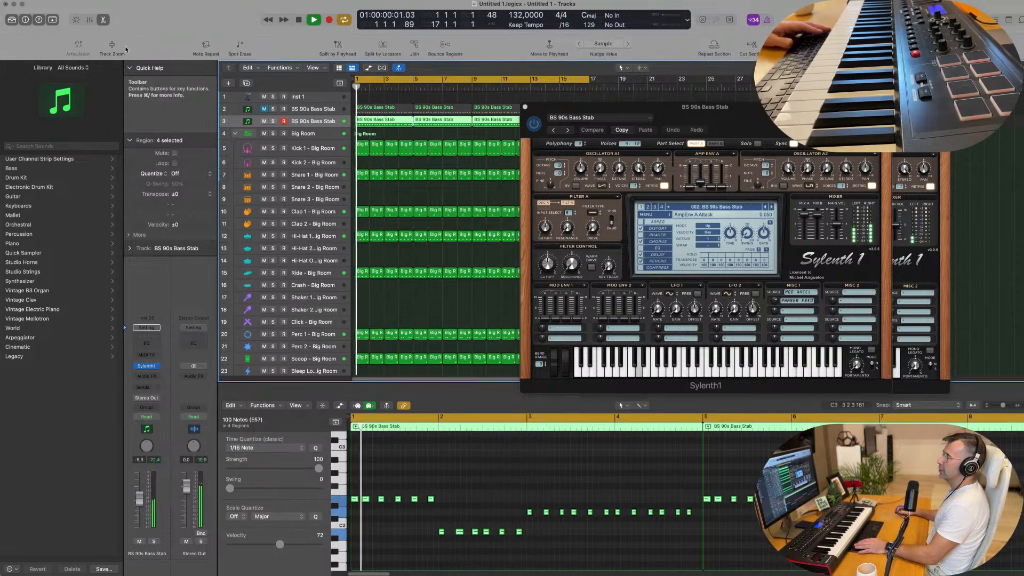
click(112, 49)
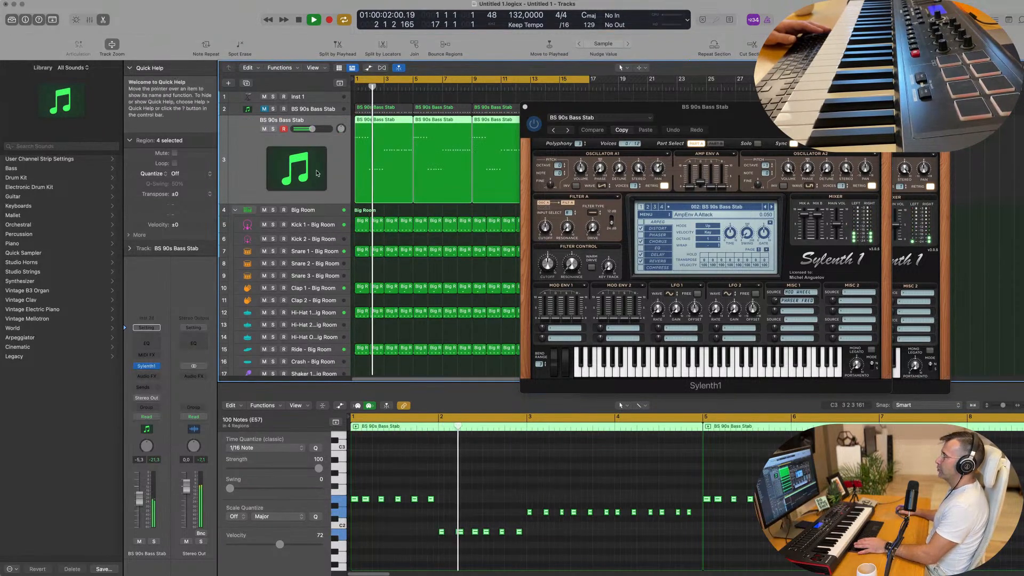
key(Return)
click(320, 278)
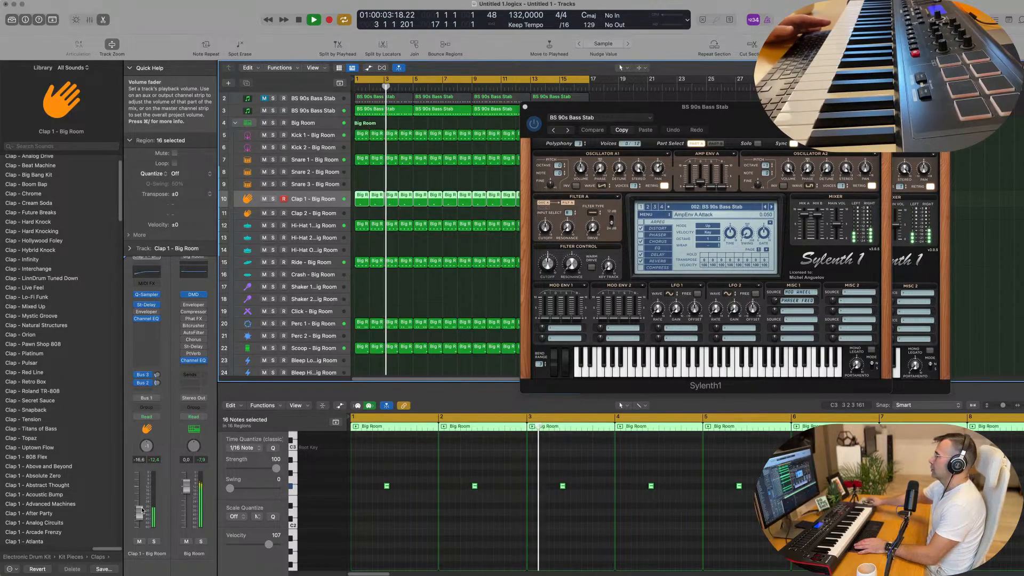
key(Return)
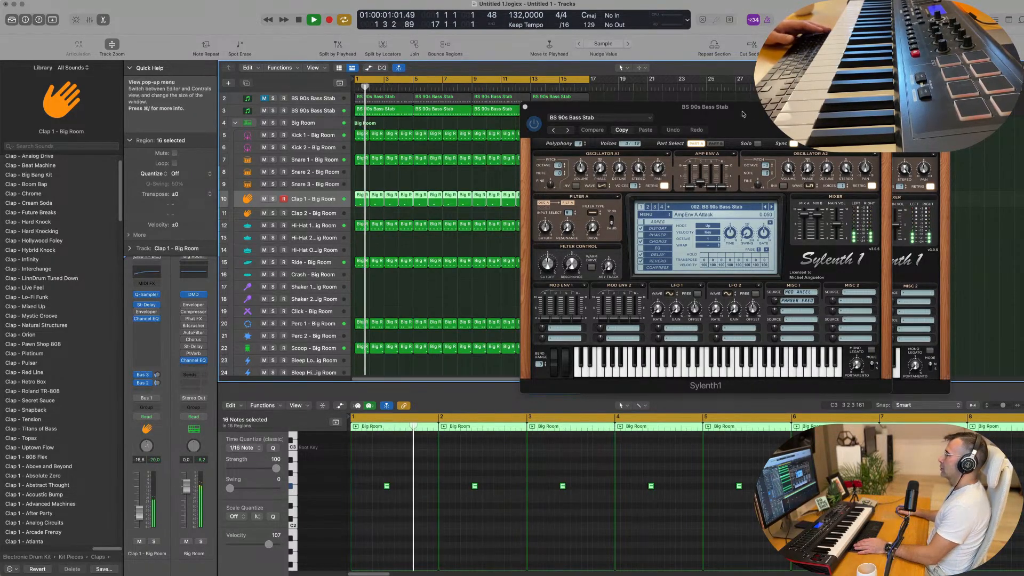
Reposition the duplicate track's Sylenth1 window and audition its presets in order from BS 010101 to BS Backside Bopple
drag(699, 107, 619, 109)
key(space)
key(space)
click(692, 209)
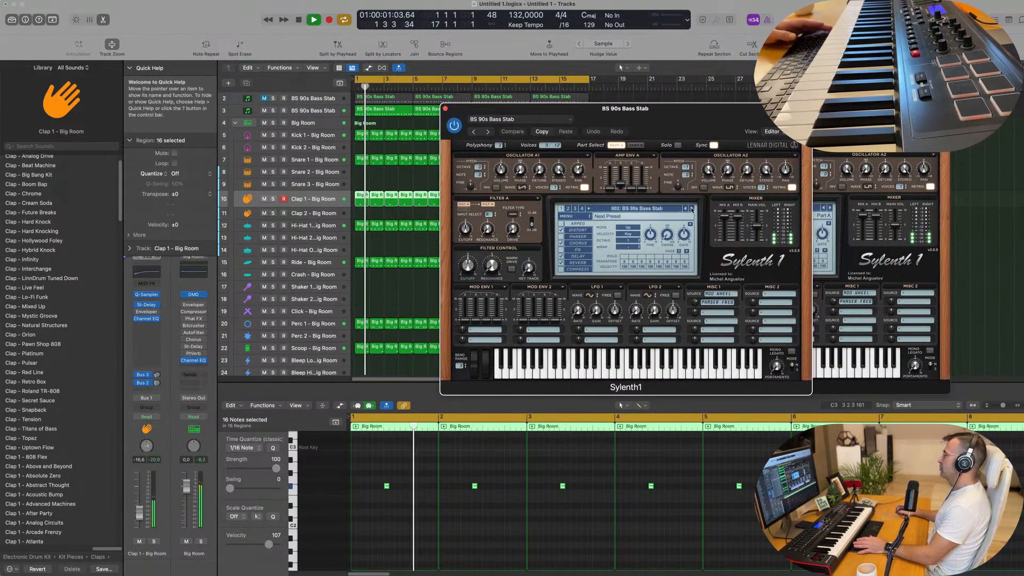
click(692, 209)
key(Return)
click(691, 209)
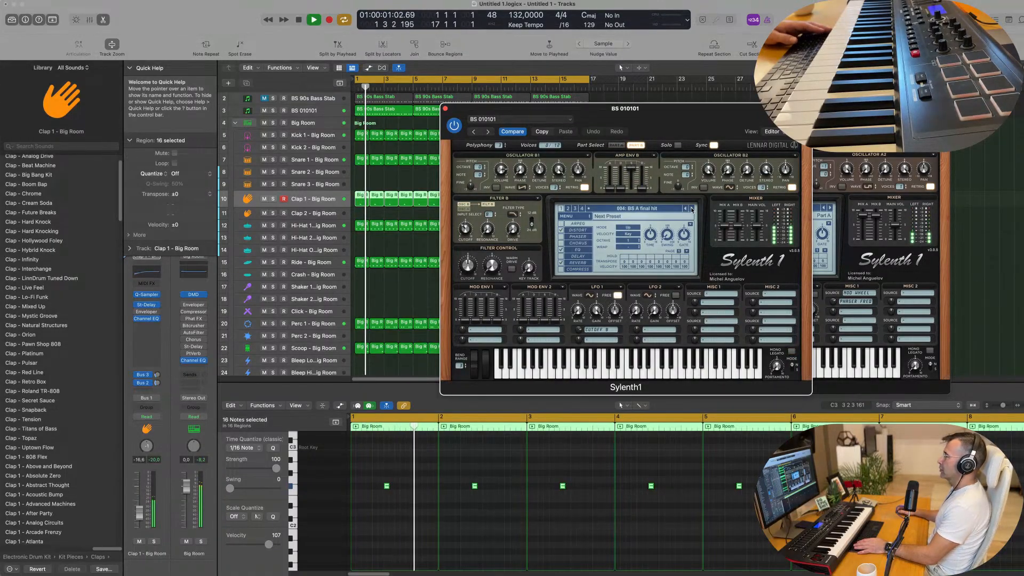
click(691, 210)
click(691, 209)
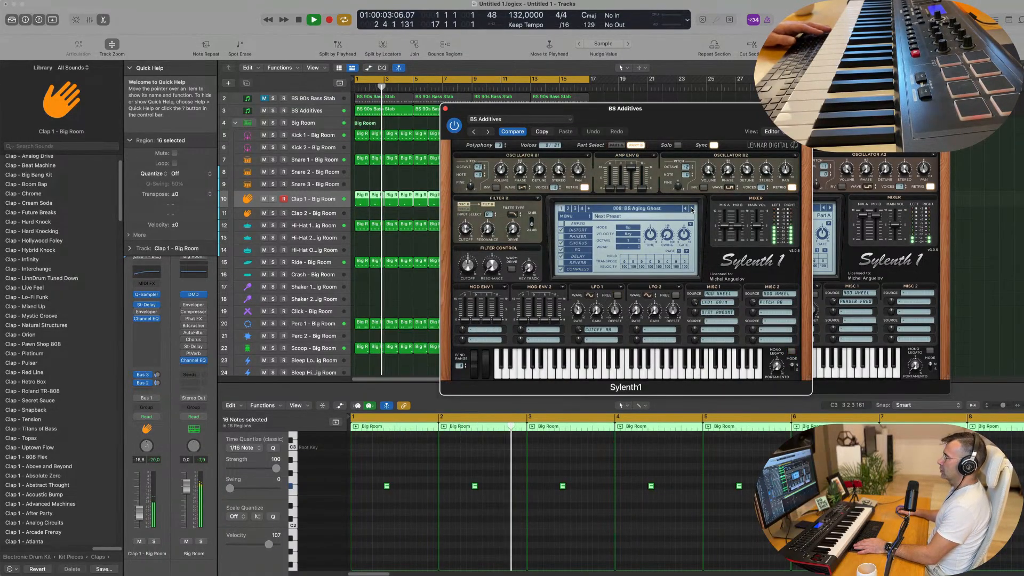
click(692, 209)
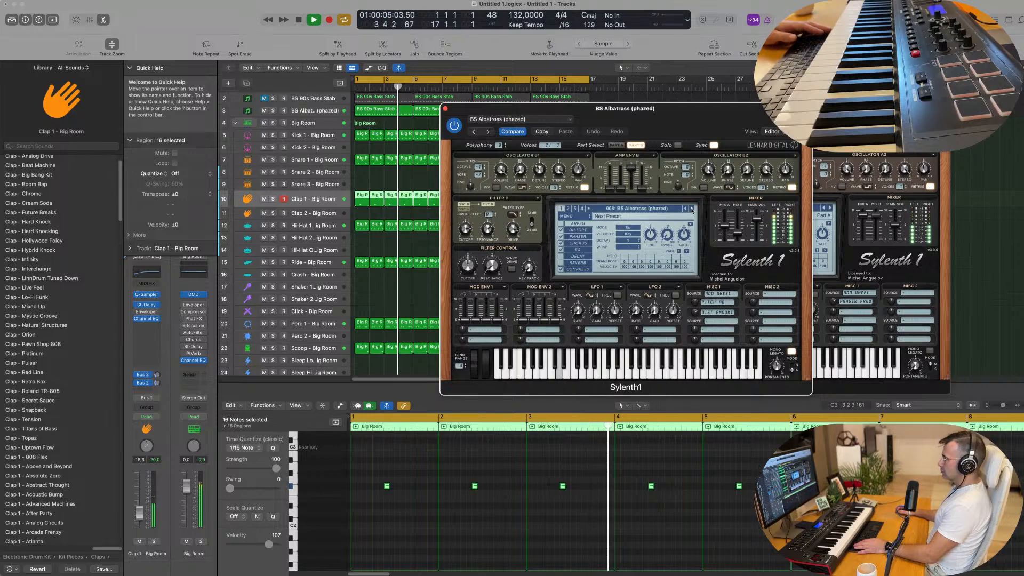
click(692, 209)
click(691, 209)
key(Return)
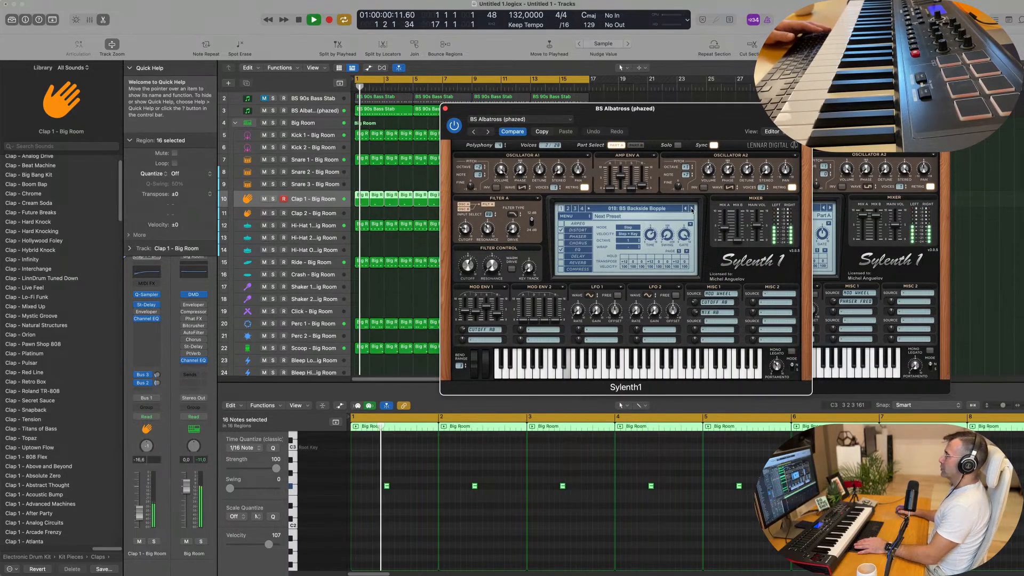
Continue auditioning the Sylenth1 bass presets over the groove up to BS Bring it on Jock (MW)
click(692, 209)
click(692, 209)
click(693, 210)
key(Return)
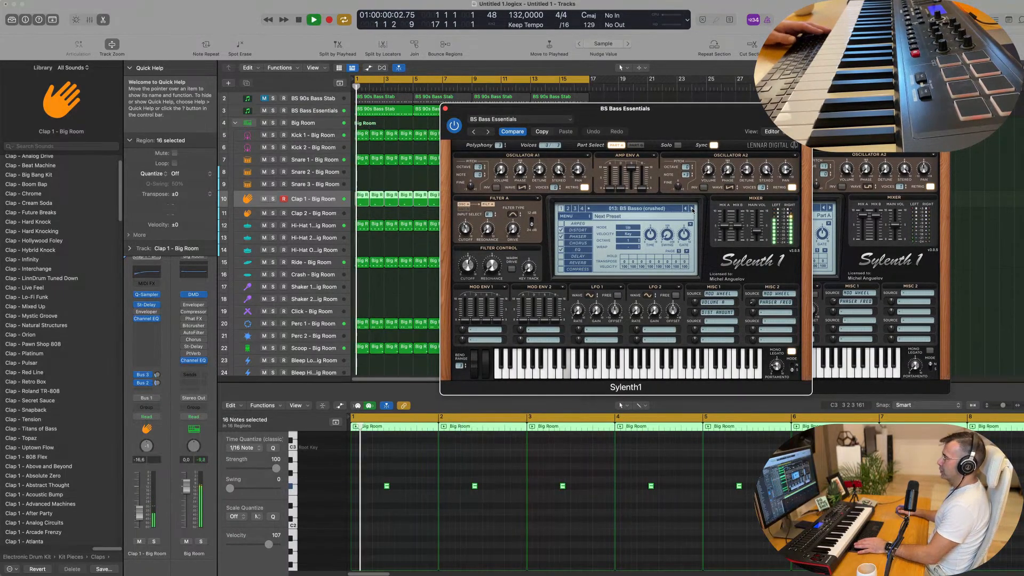
click(692, 209)
click(692, 209)
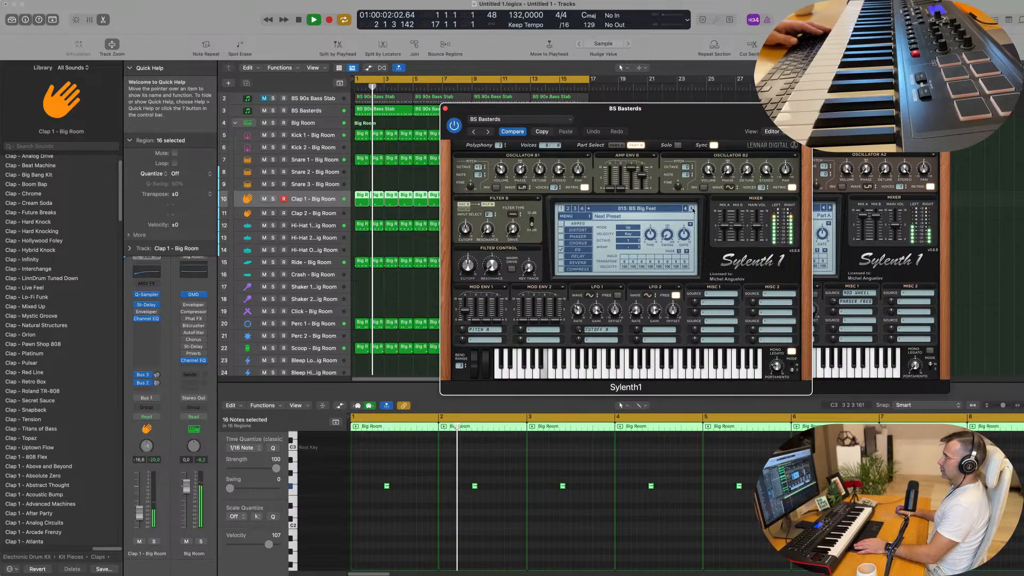
click(692, 210)
click(692, 209)
click(692, 209)
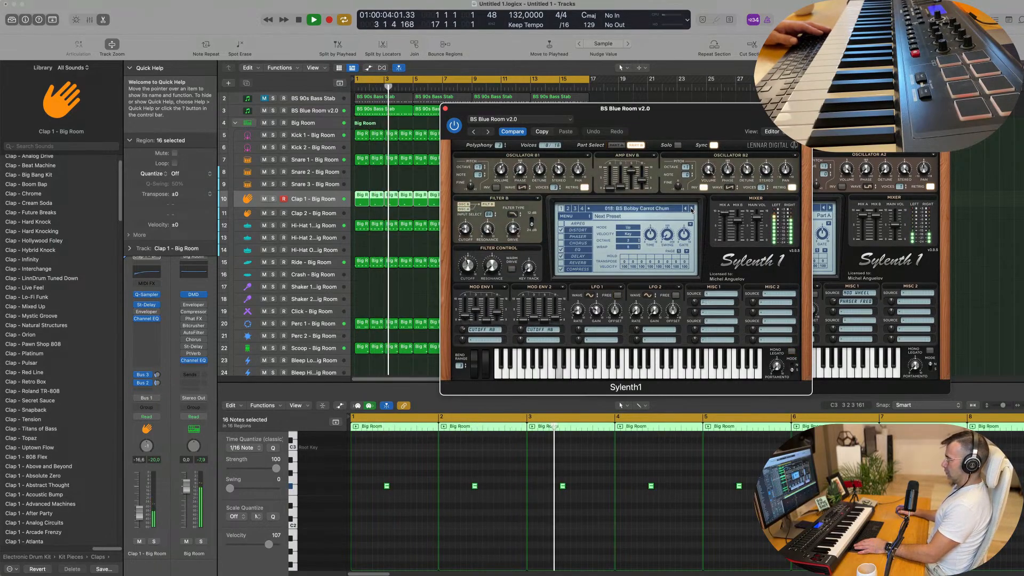
click(692, 209)
Load the BS Elvis is God preset in the duplicate's Sylenth1 and play the groove with that track selected
click(660, 208)
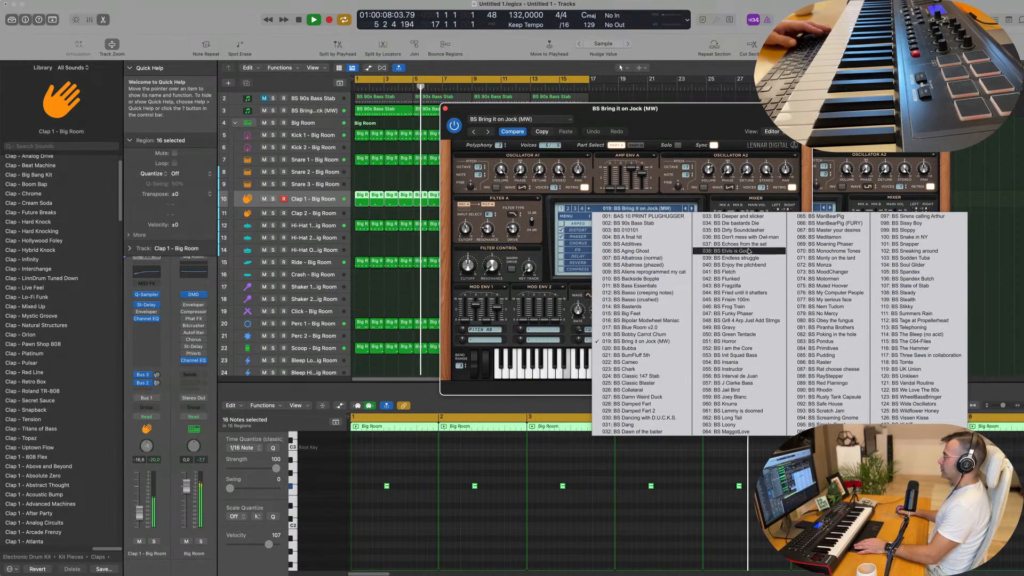
click(748, 251)
key(Return)
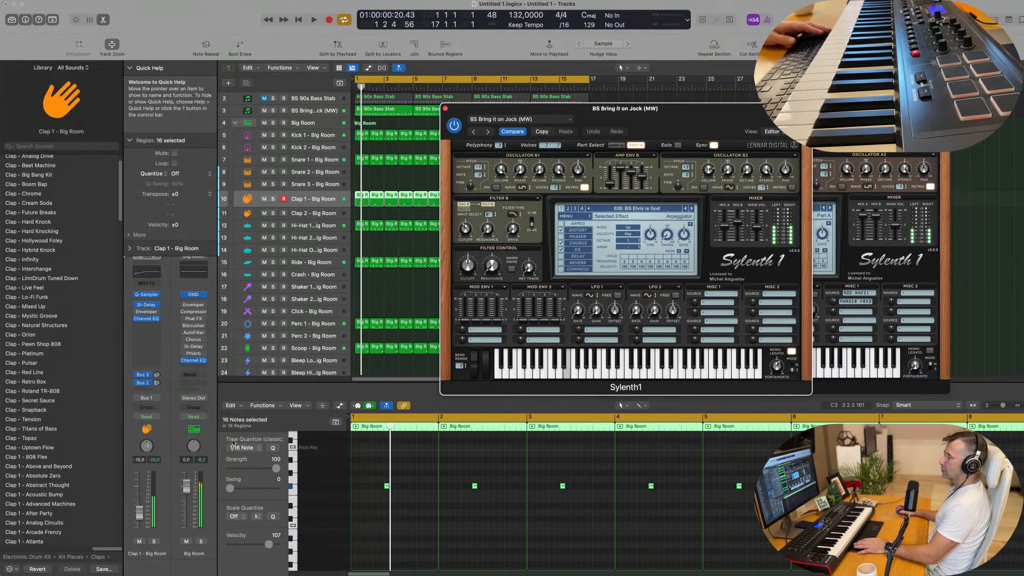
key(Return)
click(307, 111)
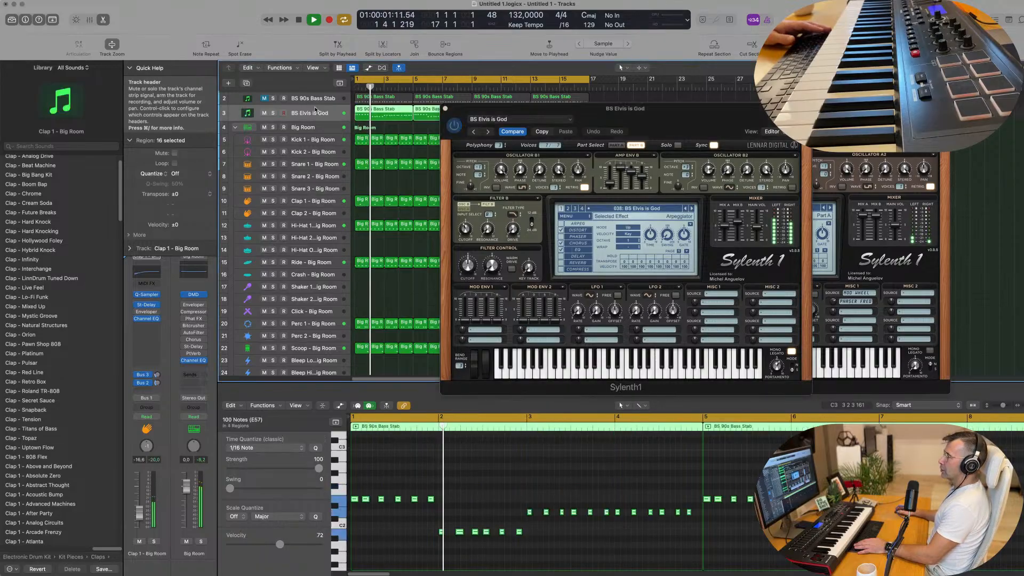
key(Return)
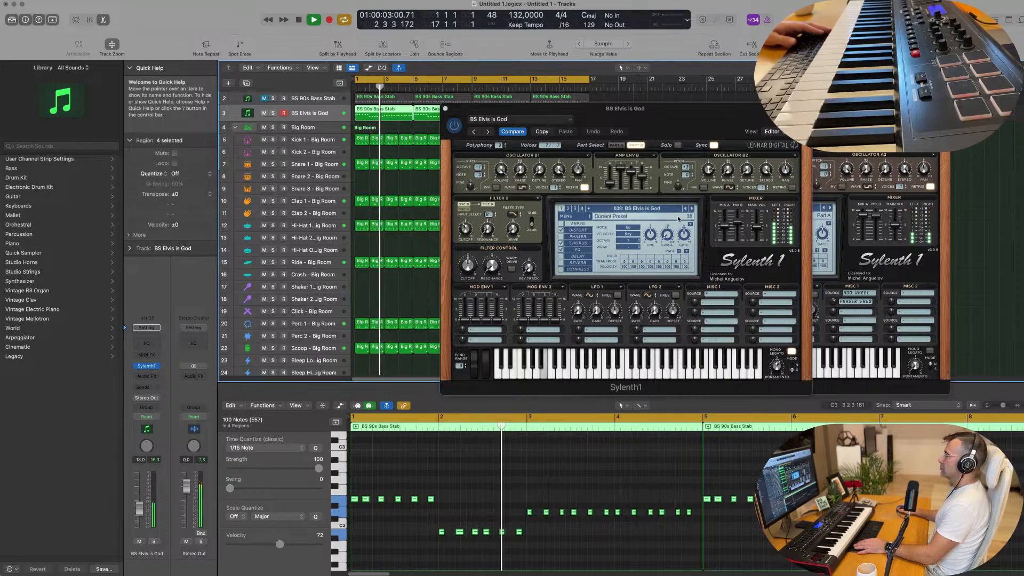
Audition the presets following BS Elvis is God over the groove and load BS Funky Phaser
click(692, 210)
click(692, 210)
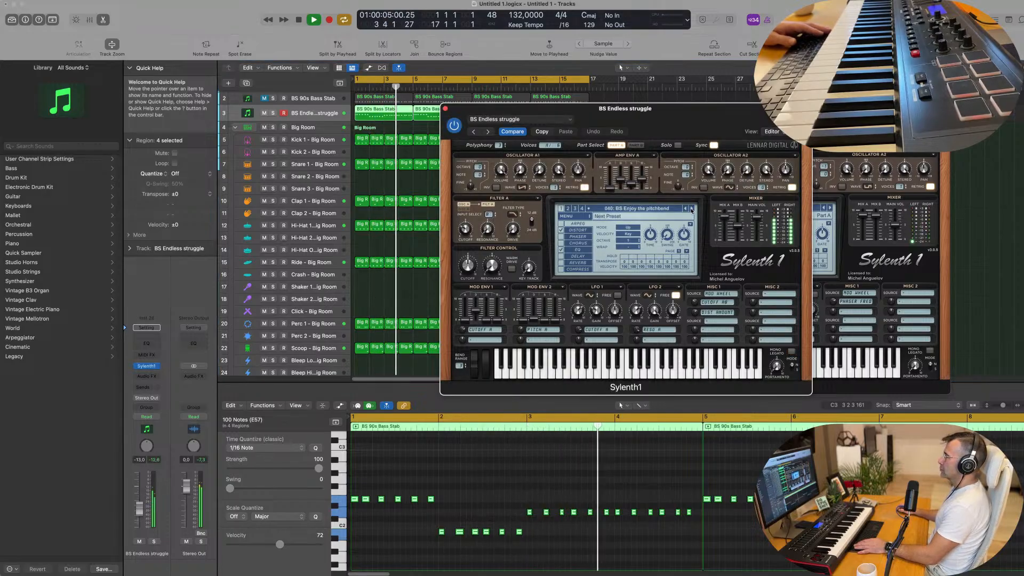
click(691, 210)
click(691, 210)
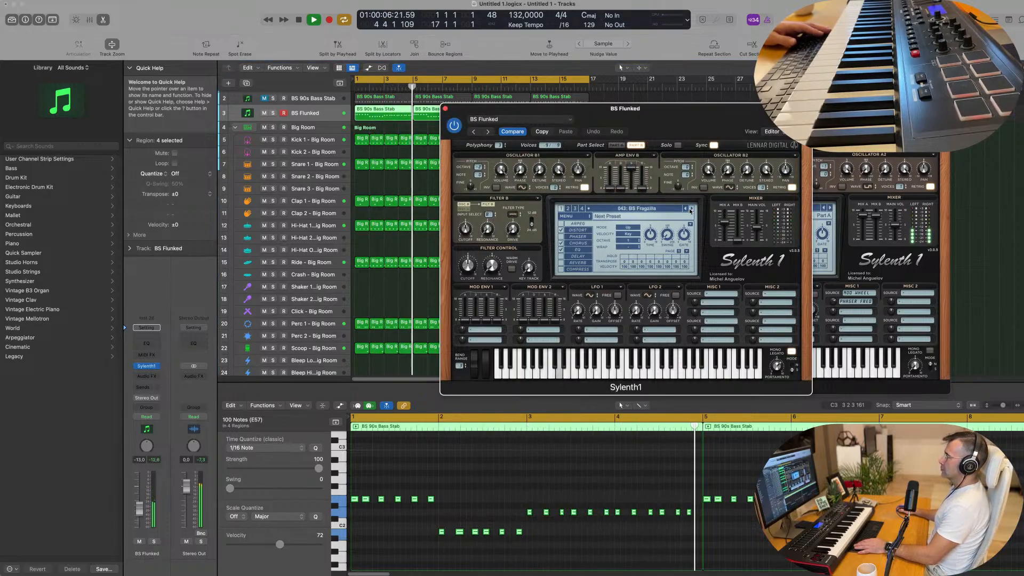
click(690, 210)
click(690, 211)
click(691, 210)
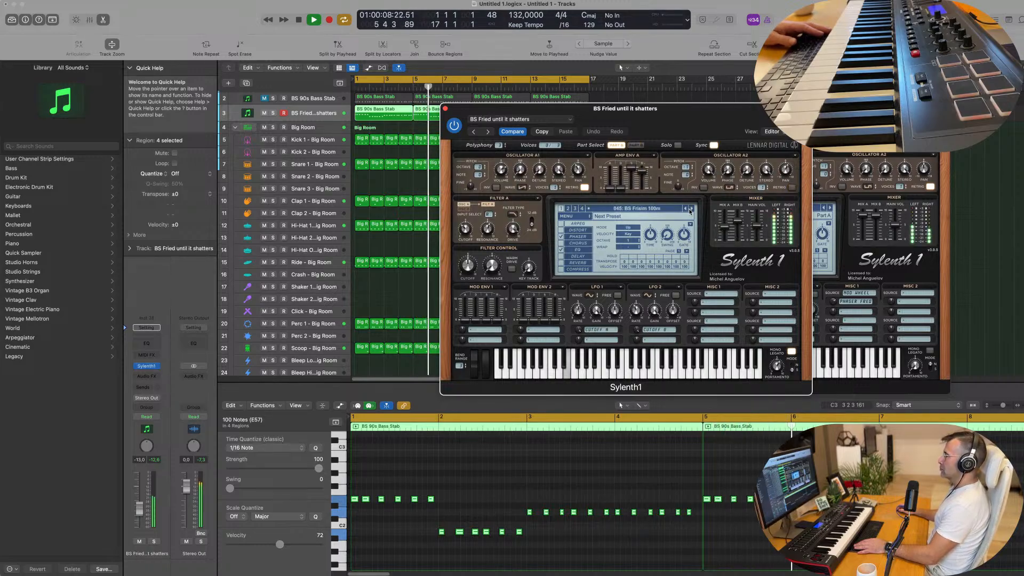
click(692, 211)
click(692, 211)
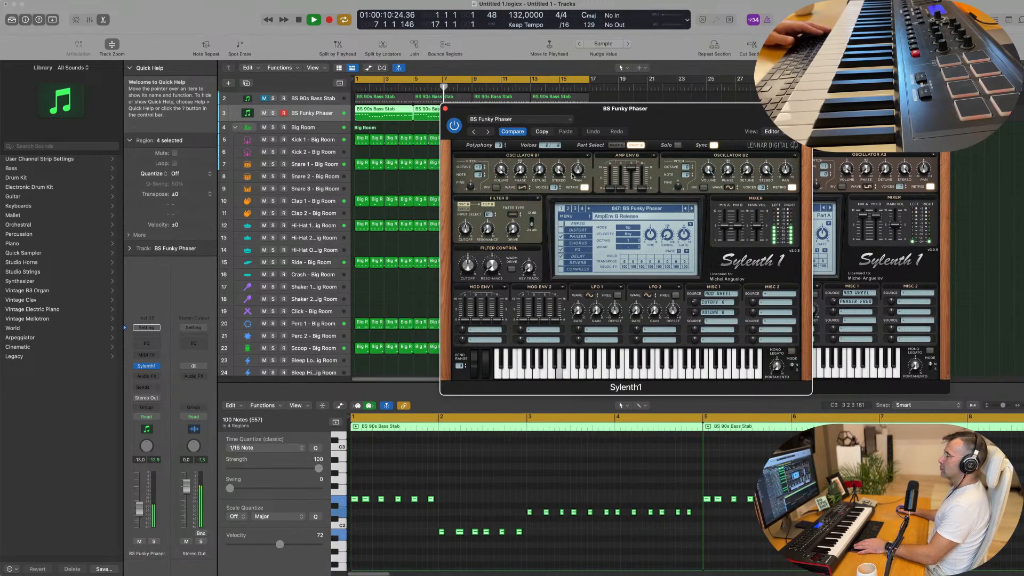
Mute the BS Funky Phaser track and unmute the BS 90s Bass Stab track, with the Funky Phaser's Sylenth1 window closed
click(264, 113)
click(293, 98)
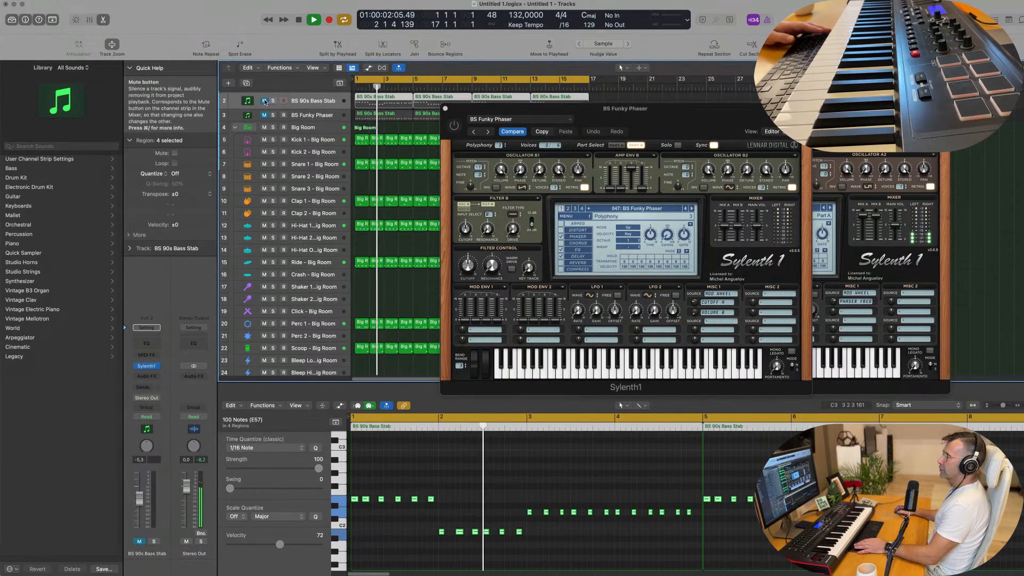
drag(472, 102, 441, 130)
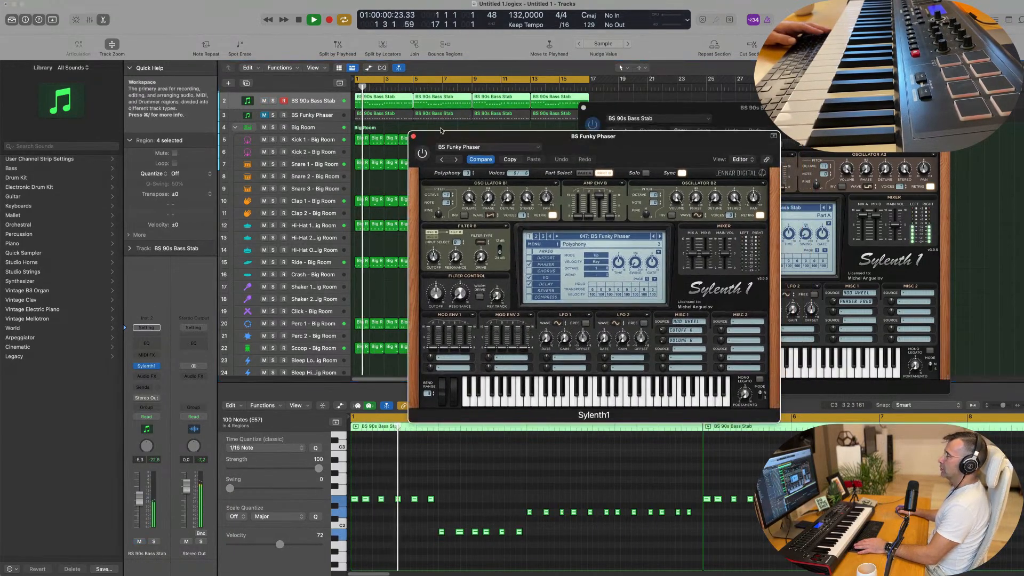
click(414, 137)
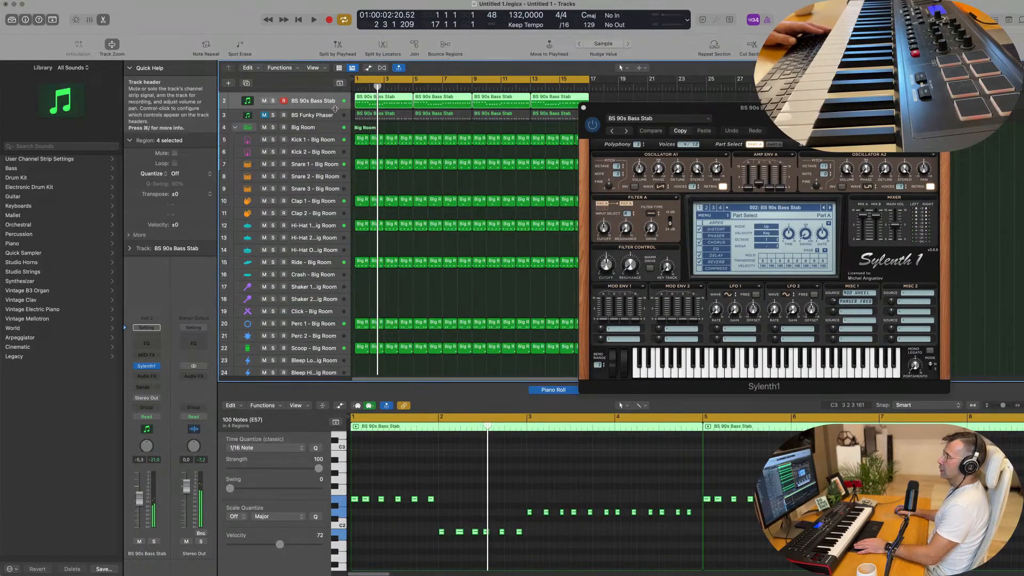
Enlarge the BS 90s Bass Stab track, raise its volume to -1.7 dB and insert a Compressor after Sylenth1
drag(336, 108, 317, 120)
key(space)
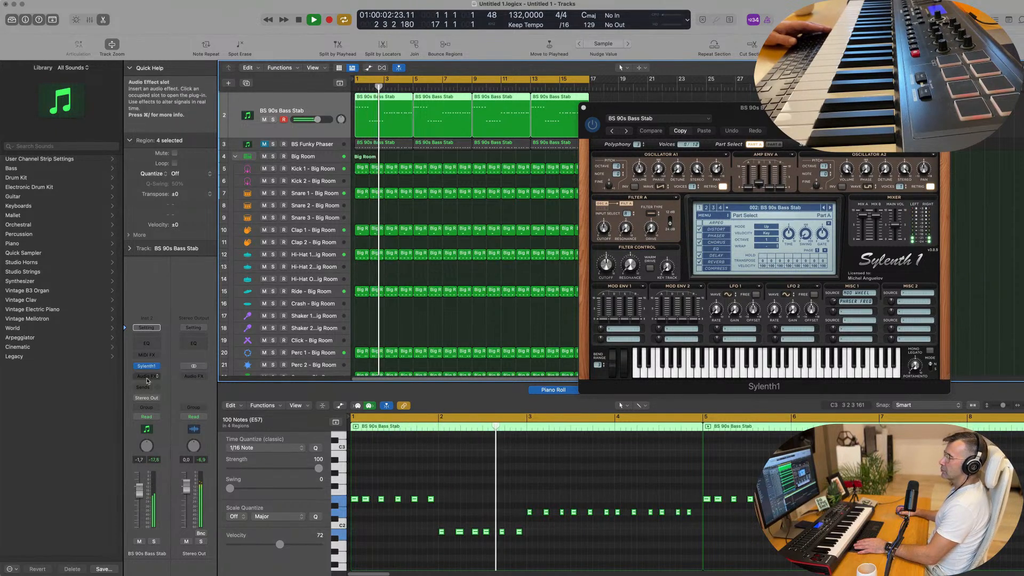
click(147, 366)
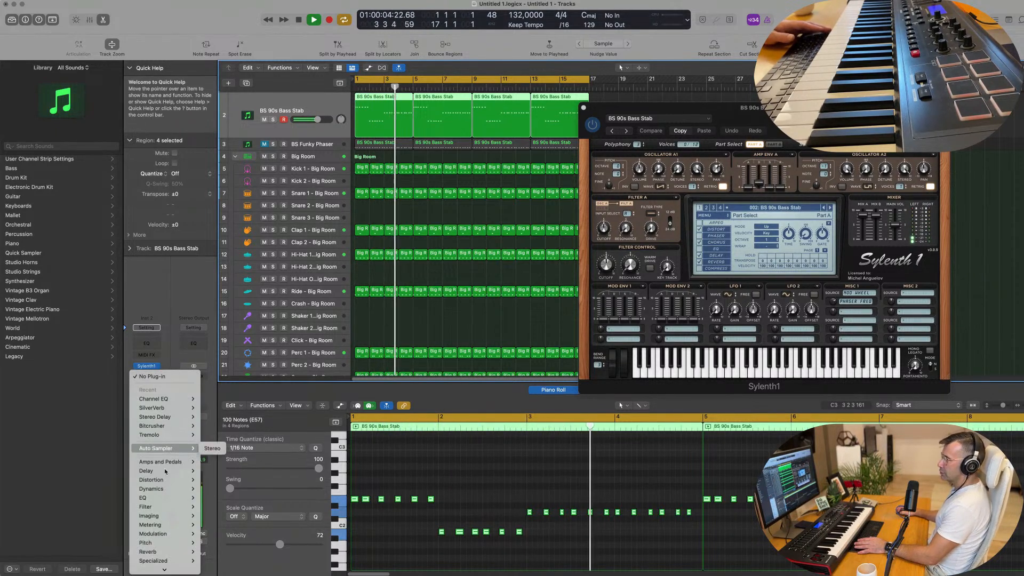
mouse_move(164, 492)
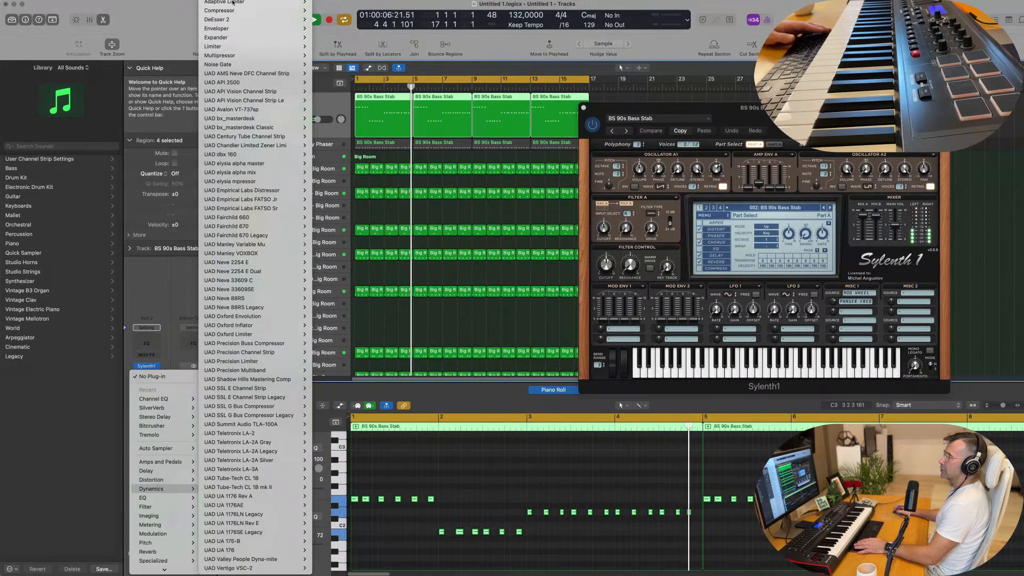
mouse_move(232, 11)
click(324, 11)
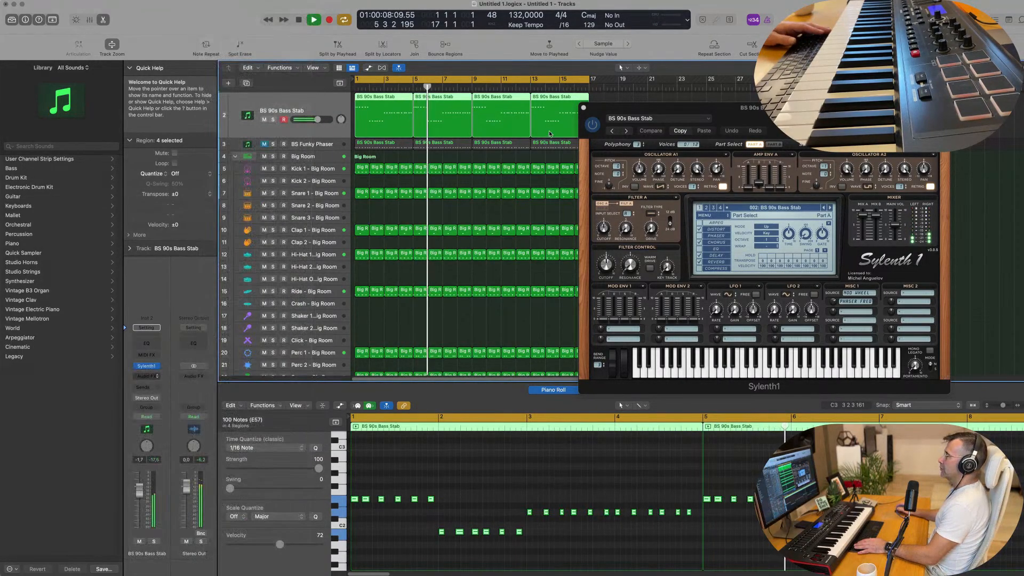
Set the Compressor's side chain source to the Kick 1 - Big Room track on Inst 3
drag(494, 101, 475, 103)
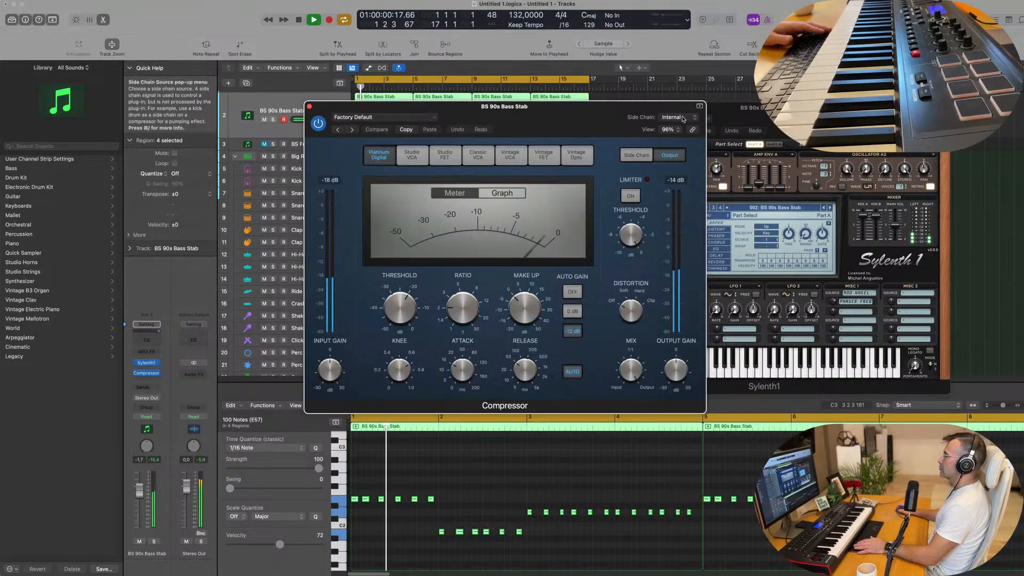
click(684, 119)
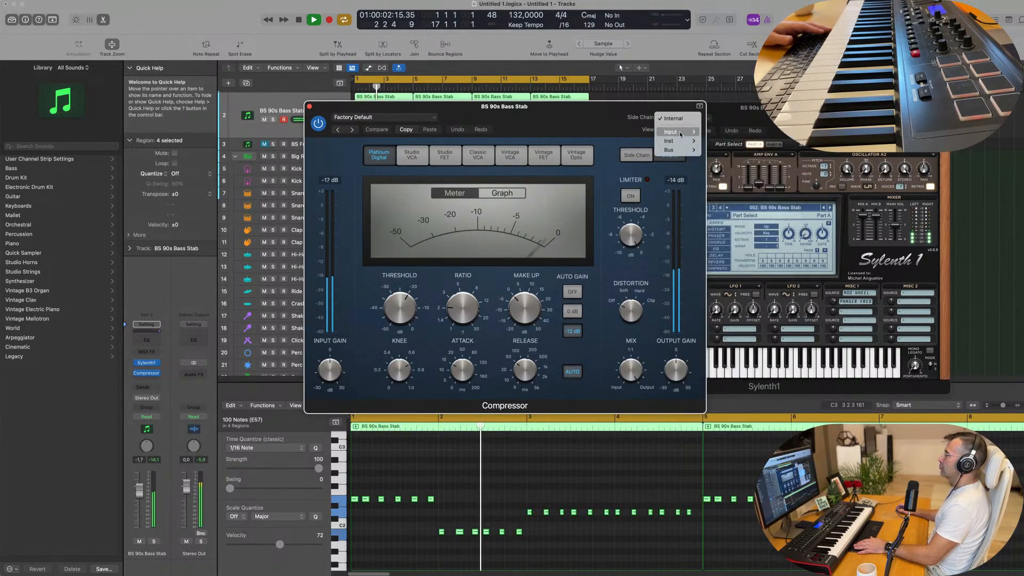
mouse_move(681, 133)
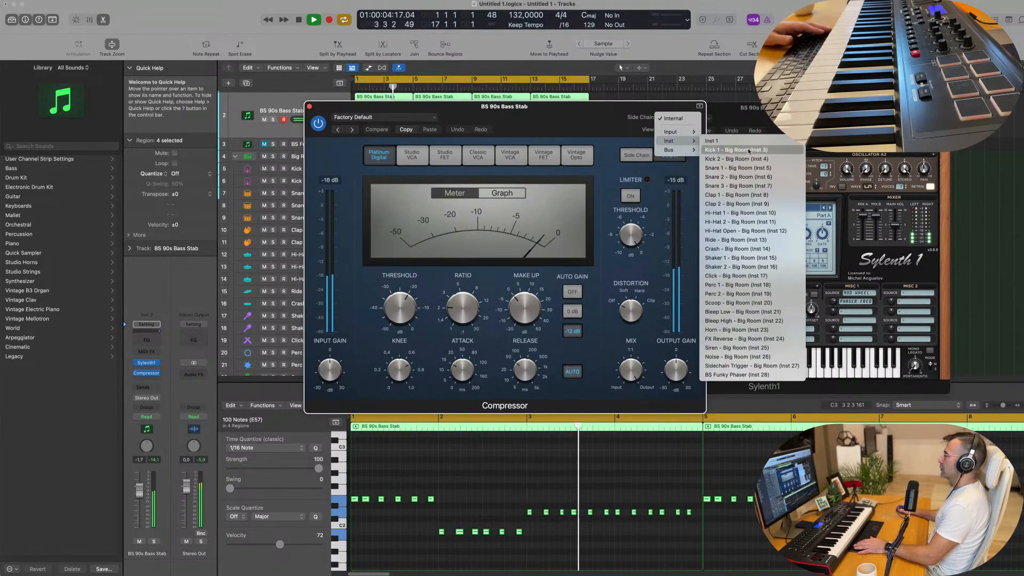
click(749, 150)
drag(577, 115, 615, 113)
key(space)
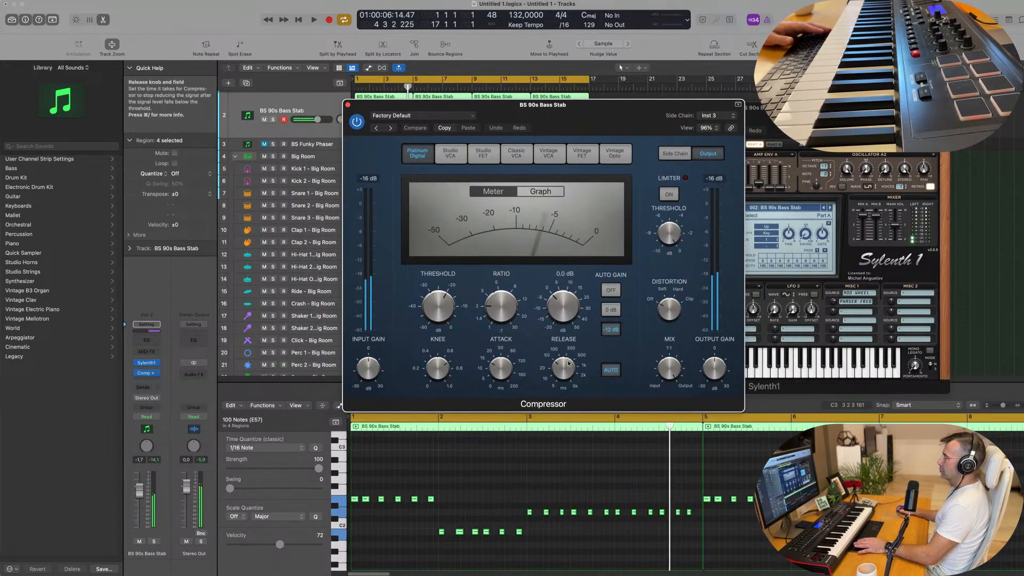
Turn off the Compressor's automatic release, set the ratio to about 4.1:1 and adjust the threshold while the groove plays
key(space)
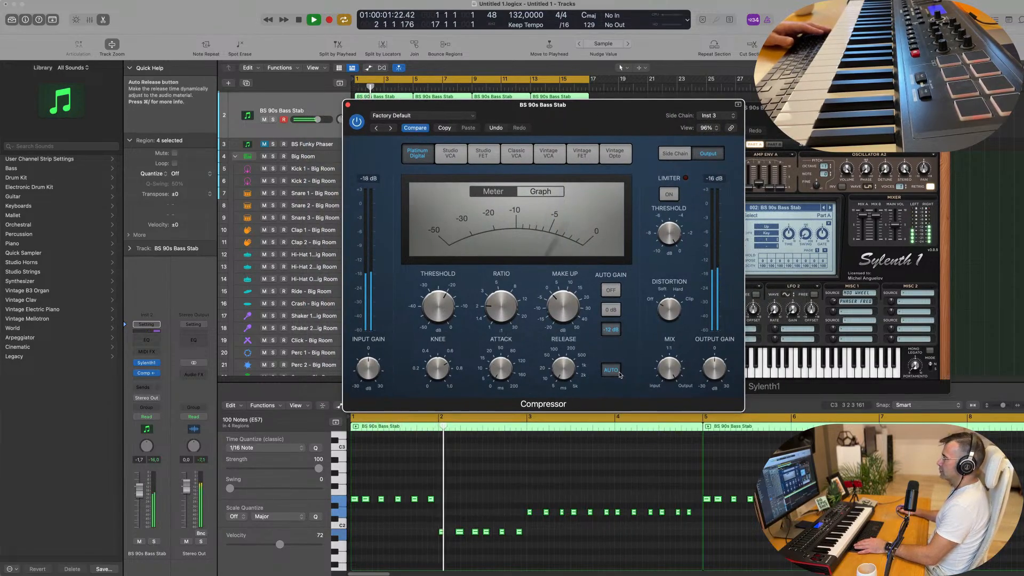
click(619, 373)
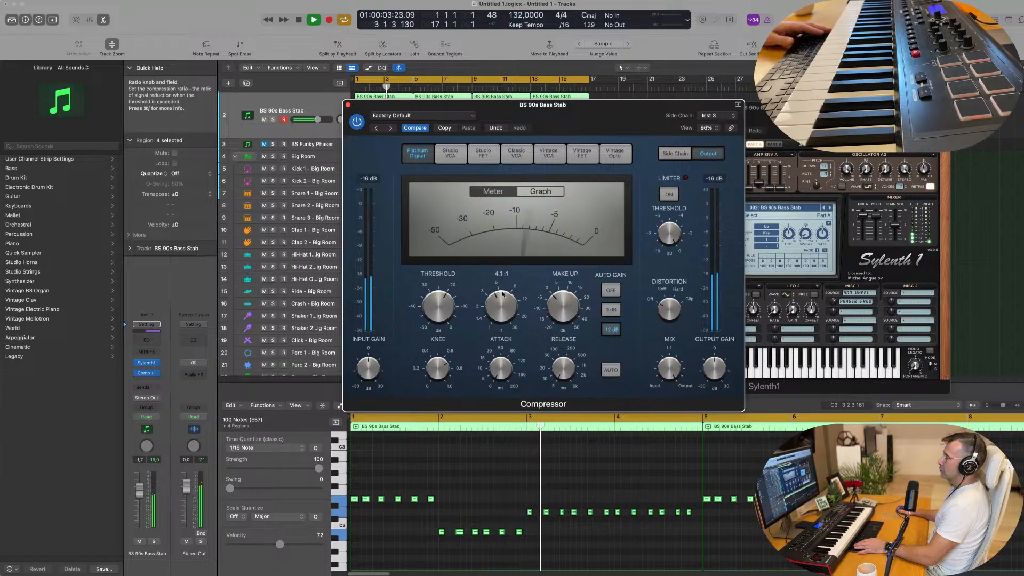
drag(446, 298, 456, 271)
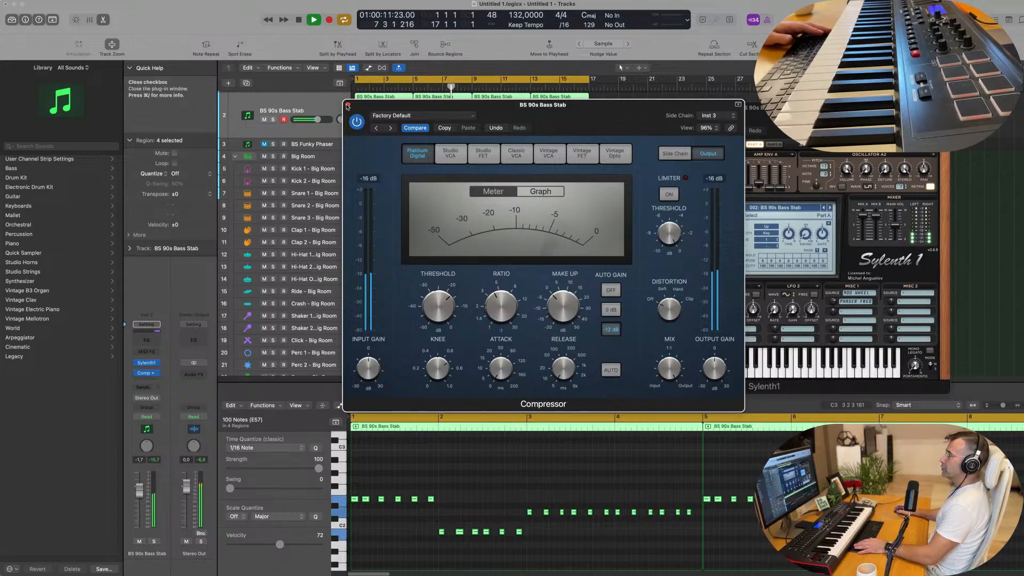
Close the Compressor window, then bypass and re-enable the effect to compare the bass with and without sidechaining
click(347, 105)
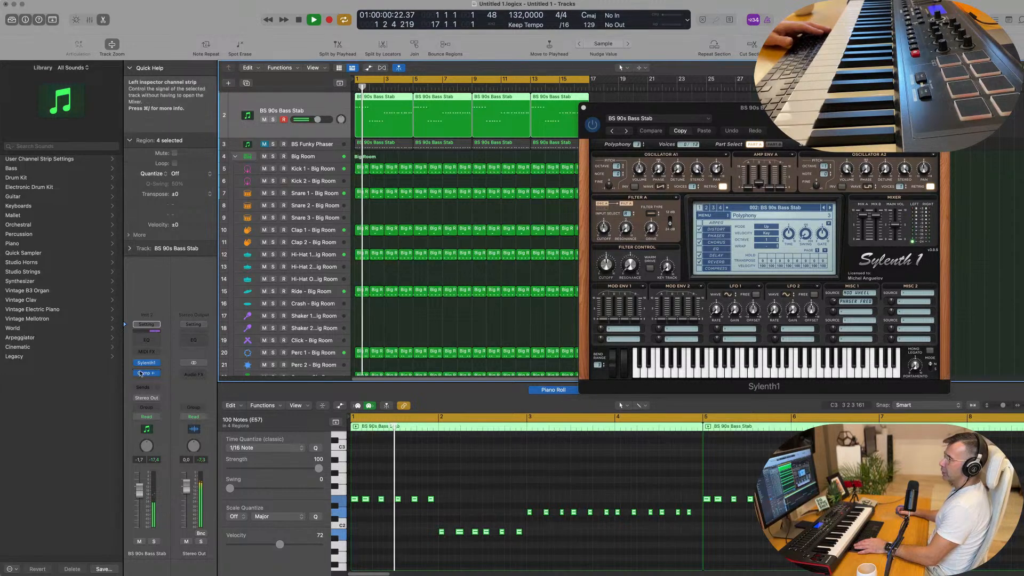
click(136, 375)
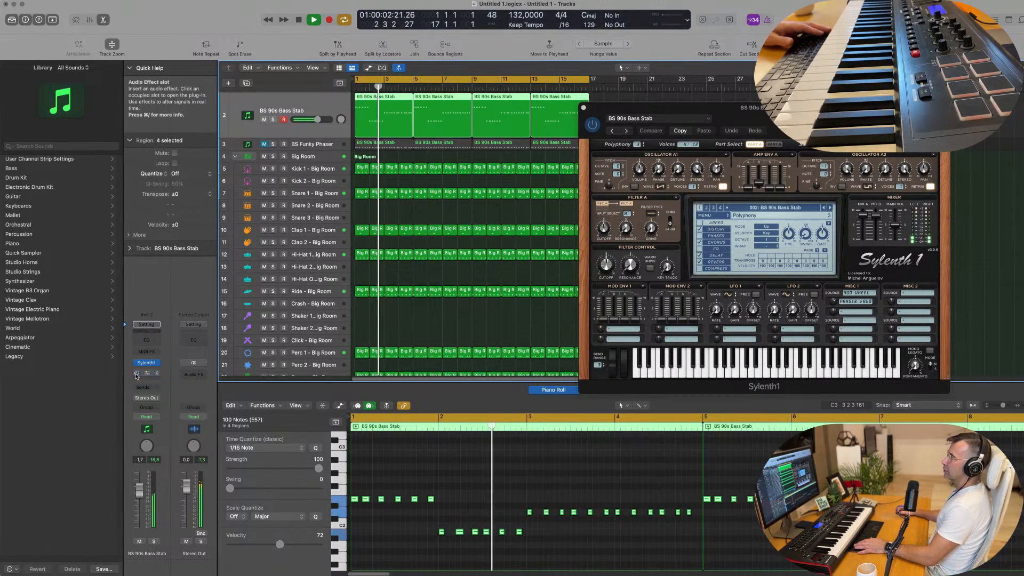
click(137, 375)
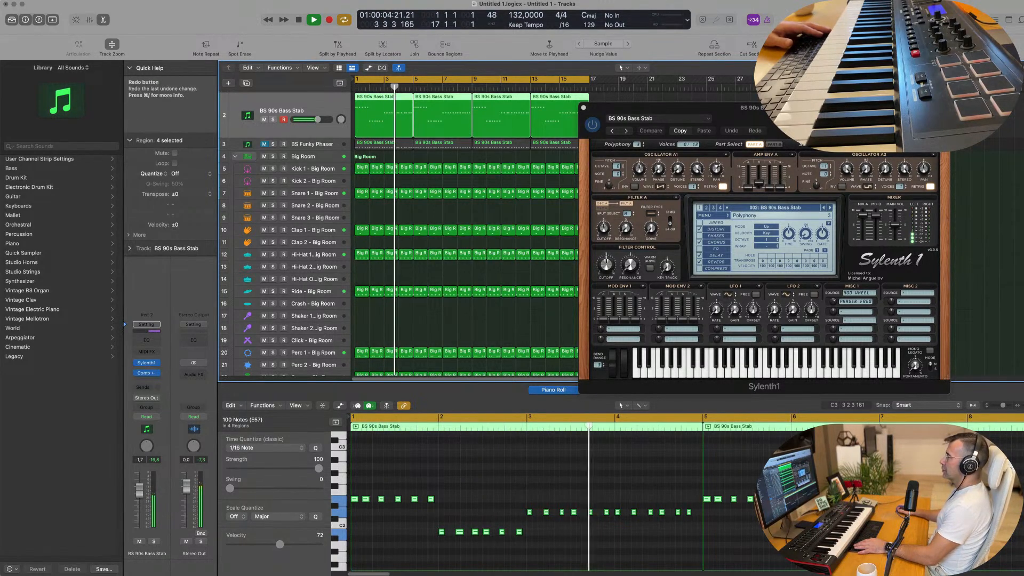
Close the BS 90s Bass Stab track's Sylenth1 window and restart the groove from the beginning
drag(778, 125, 577, 168)
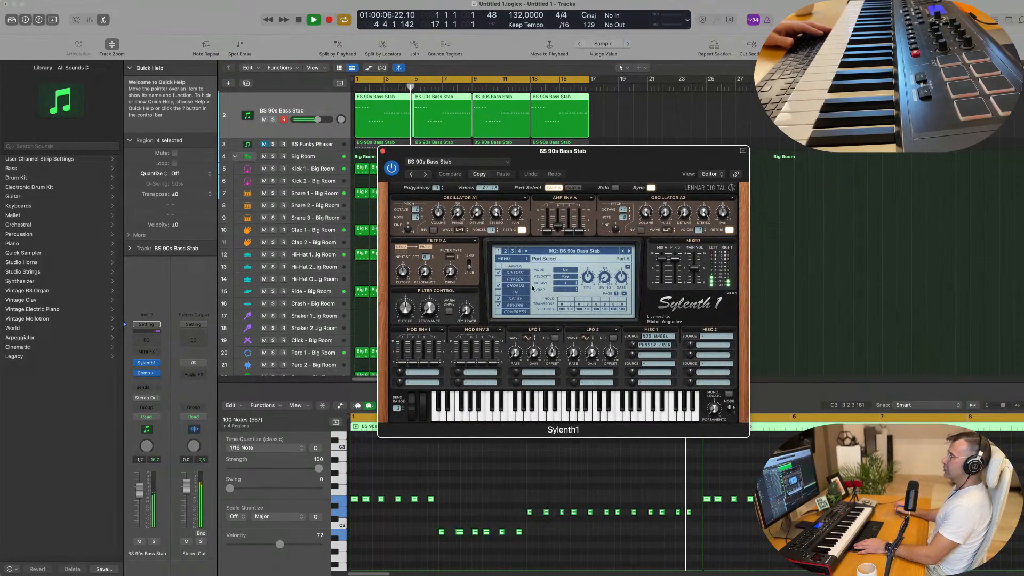
drag(412, 150, 387, 152)
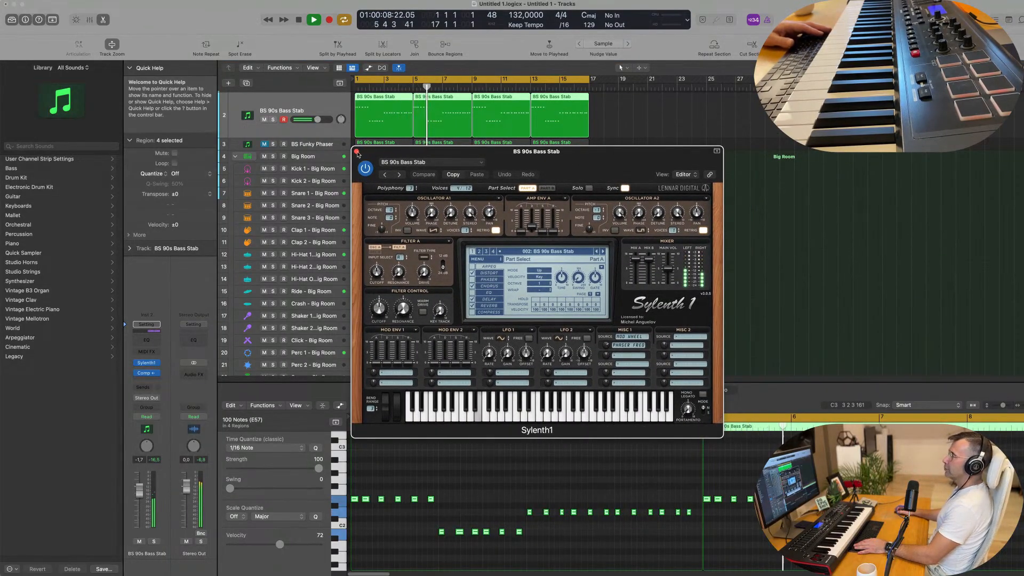
click(357, 152)
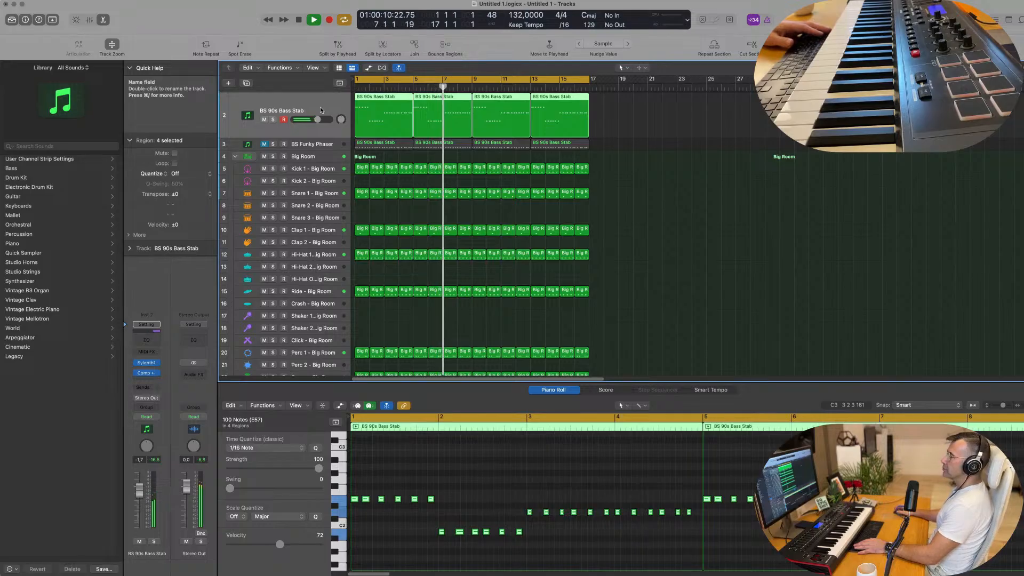
key(Return)
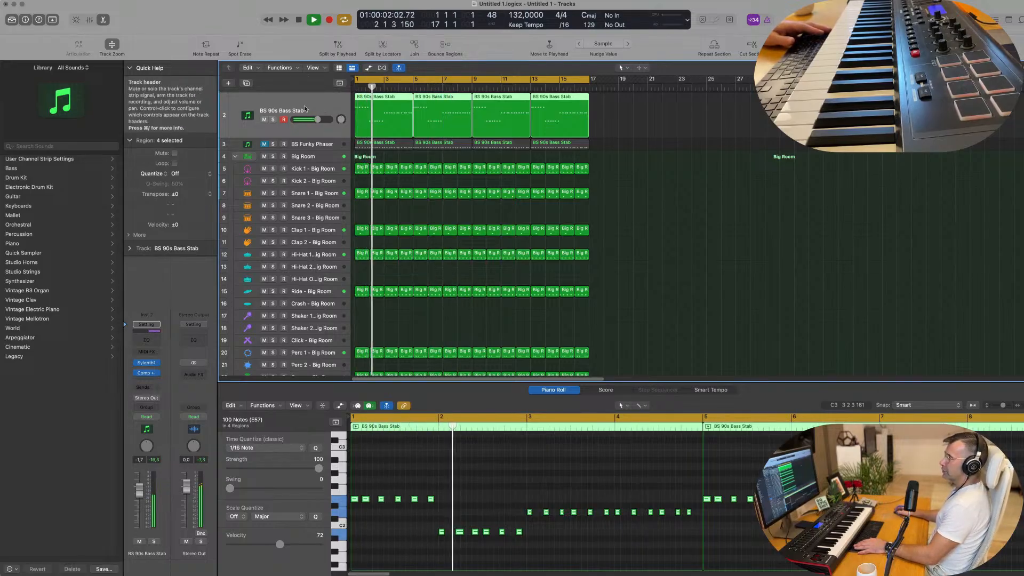
Duplicate the BS 90s Bass Stab track with its settings and copy its first four-bar region onto the new track at bar 1
click(246, 82)
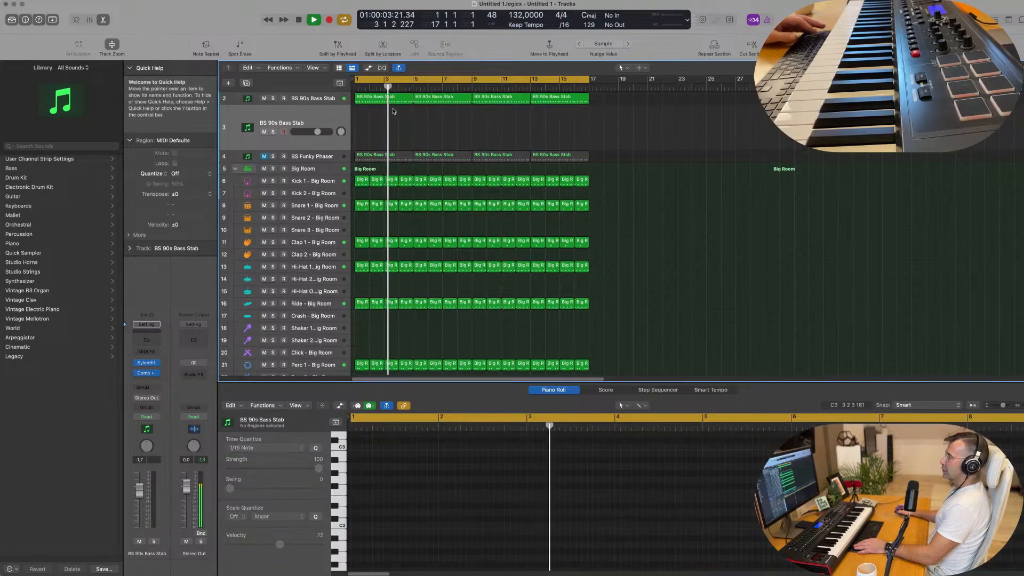
click(391, 101)
drag(391, 101, 395, 125)
key(space)
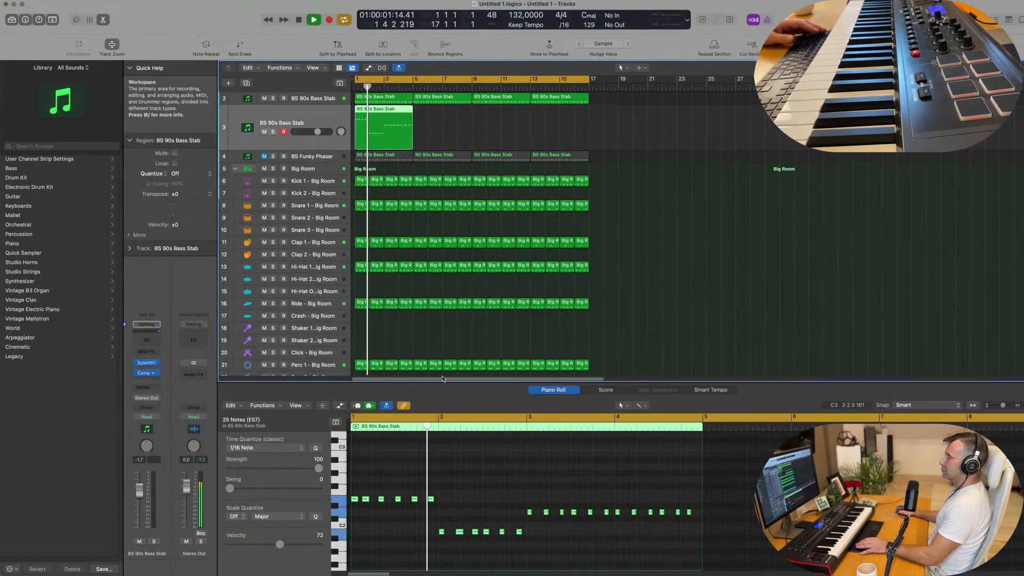
Delete the repeated notes in the copied region, keeping only the first note of each of the three pitches
drag(453, 480, 364, 507)
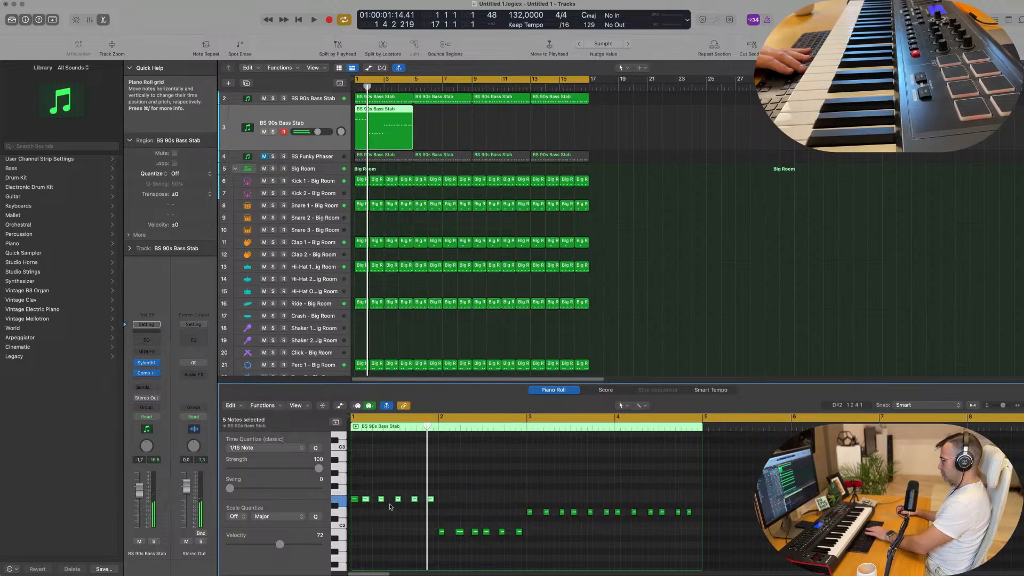
drag(464, 526, 524, 547)
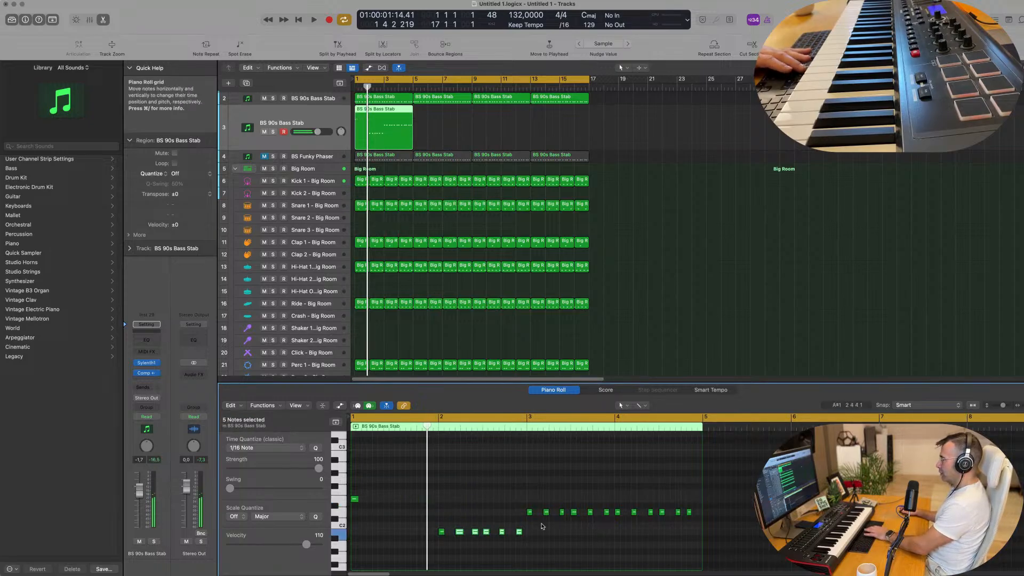
key(Delete)
drag(546, 506, 761, 532)
key(Delete)
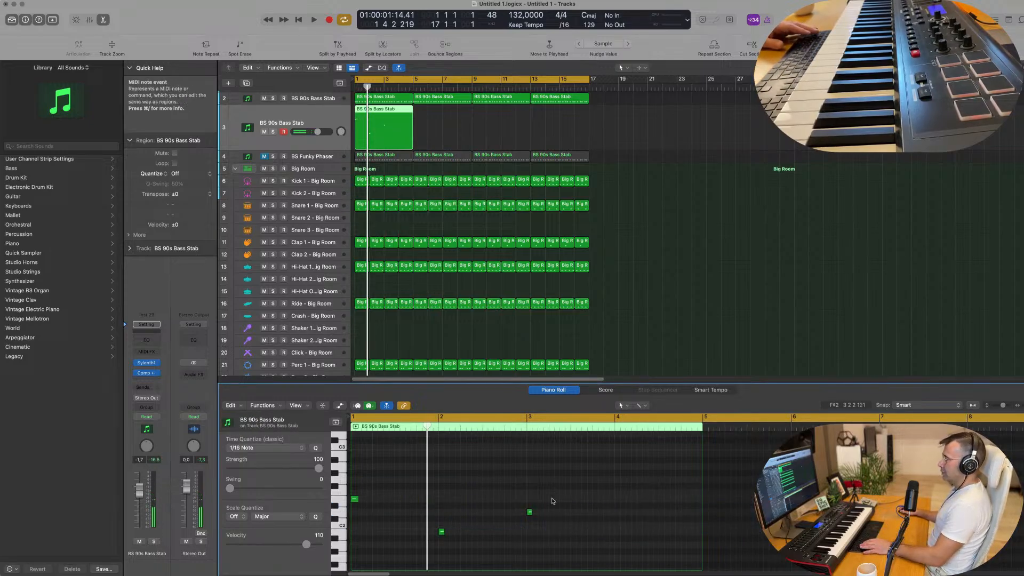
Lengthen the first two notes to about one bar each, extend the third through bars 3 and 4, and play the result
drag(553, 502, 439, 474)
click(553, 472)
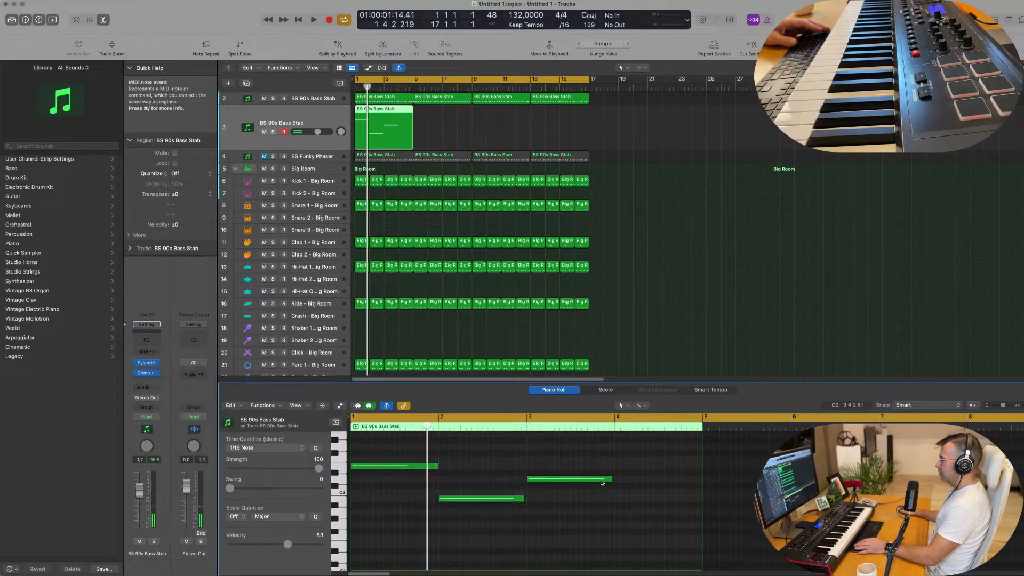
drag(609, 478, 700, 486)
key(Return)
click(334, 114)
key(space)
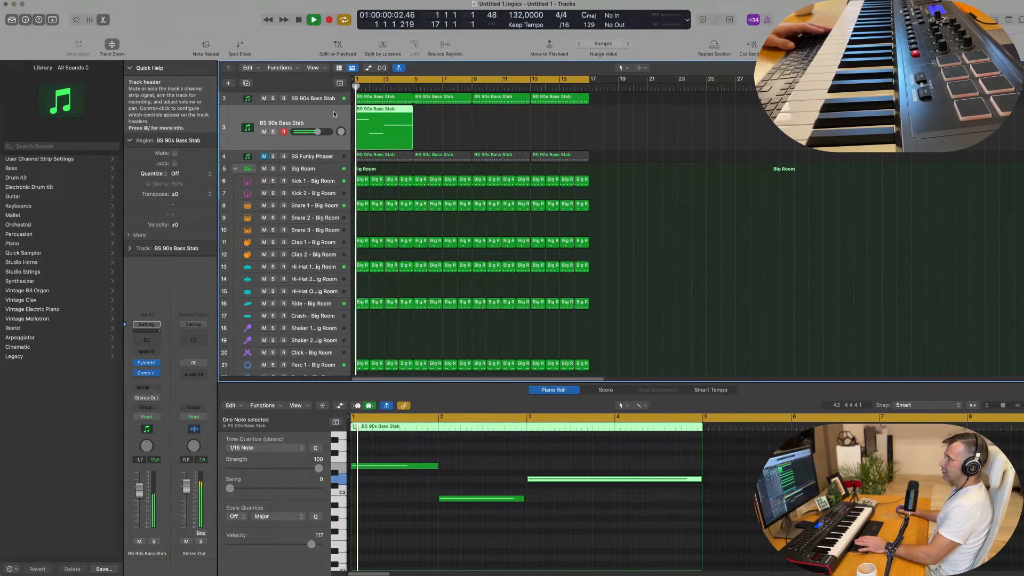
Open the duplicate track's Sylenth1 beside the arrangement and transpose all three sustained notes down one octave
click(147, 363)
drag(522, 121, 713, 149)
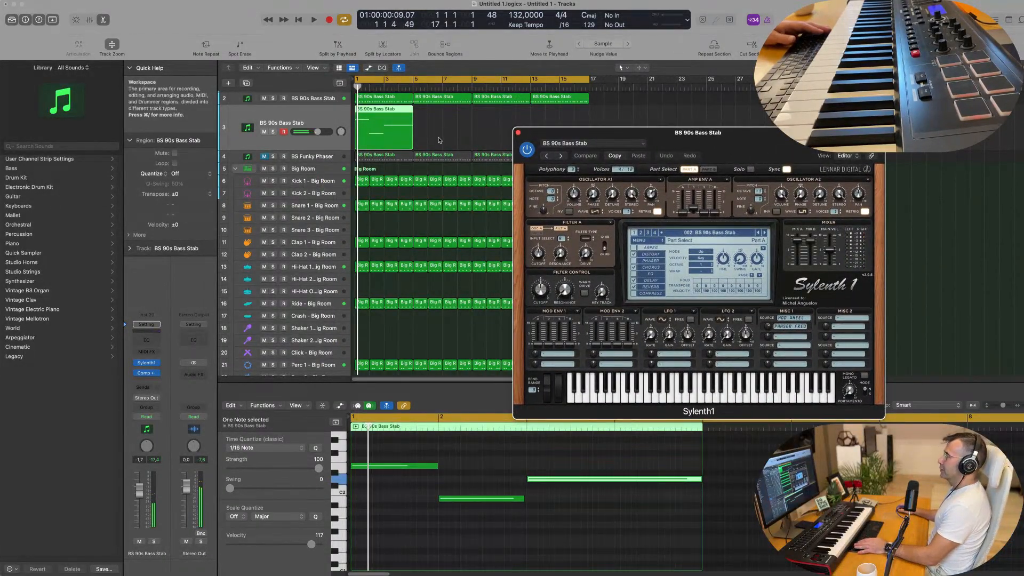
click(486, 483)
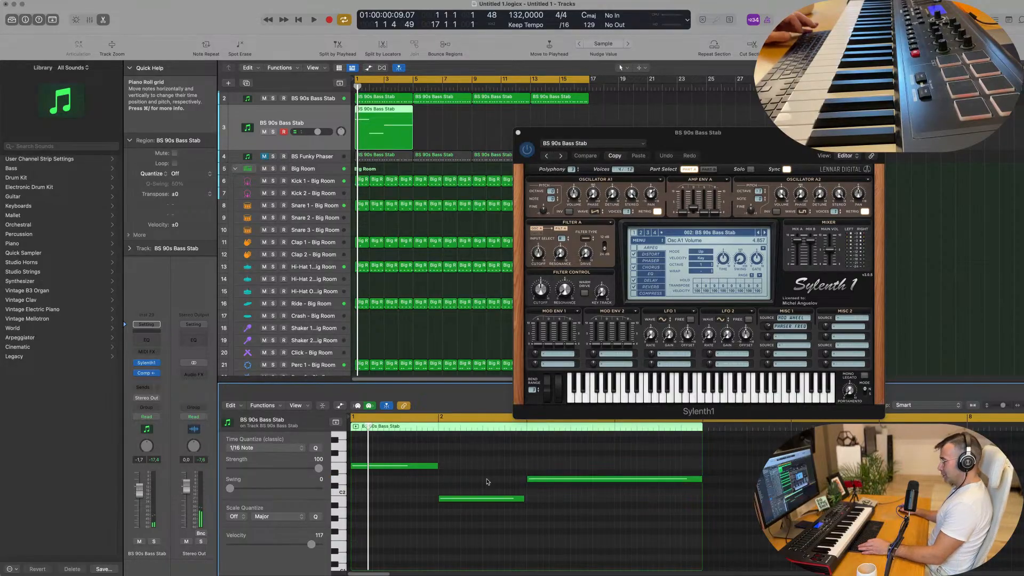
key(super+a)
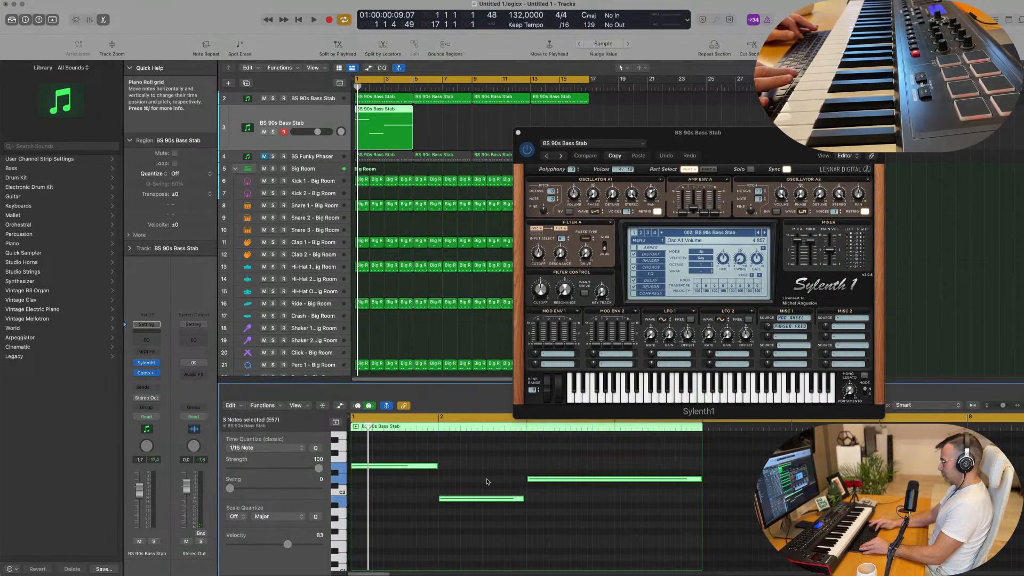
key(alt+shift+Down)
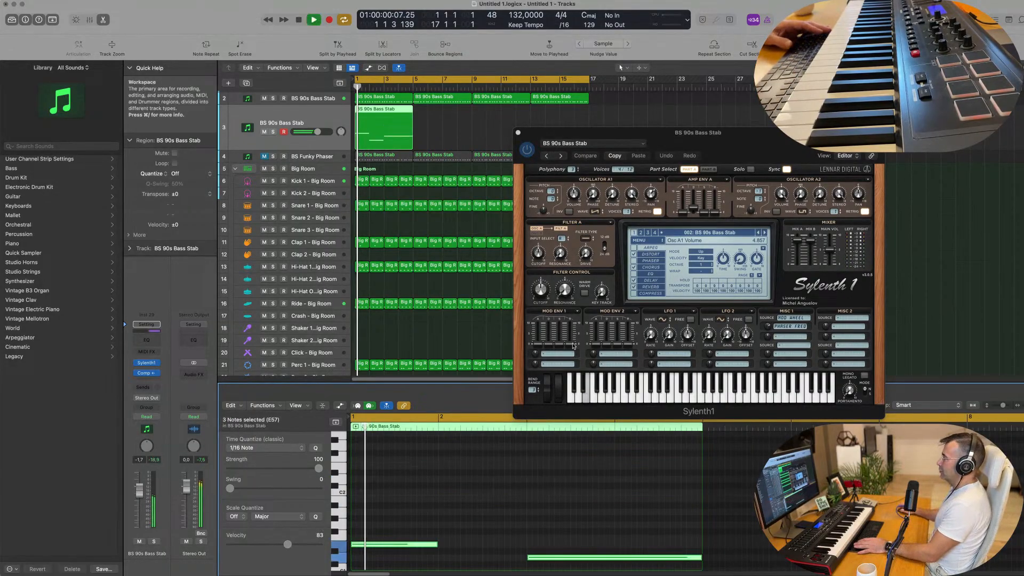
Audition the Sylenth1 presets BS 010101, BS A final hit and BS Bass Essentials on the sustained bass while the loop plays
click(764, 233)
key(space)
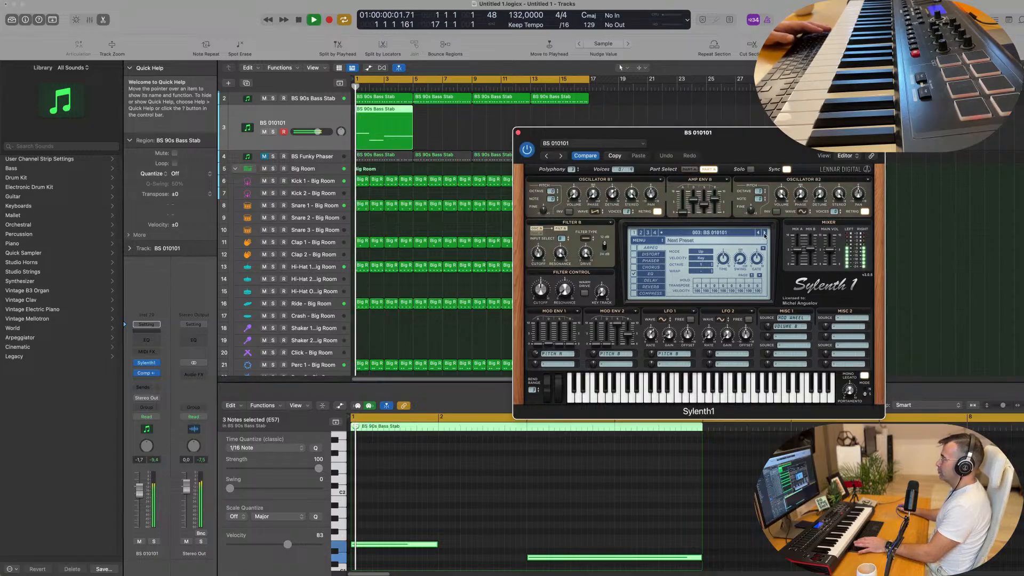
click(764, 233)
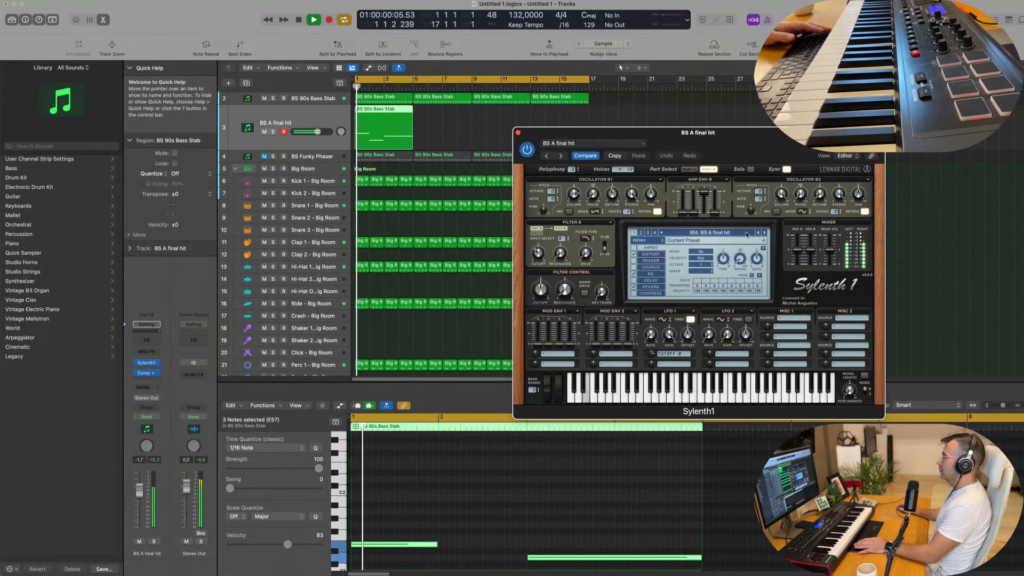
click(743, 233)
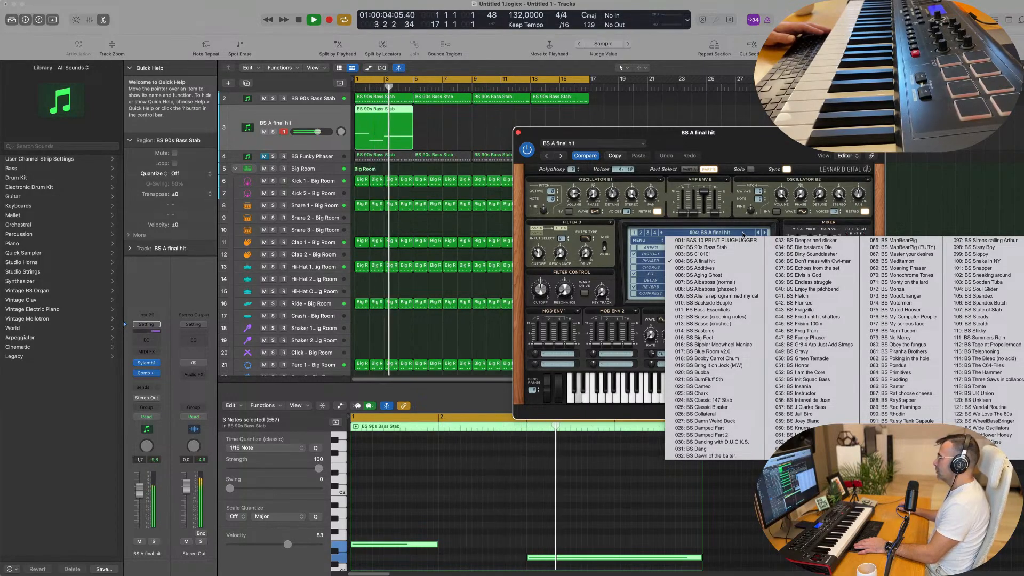
click(731, 311)
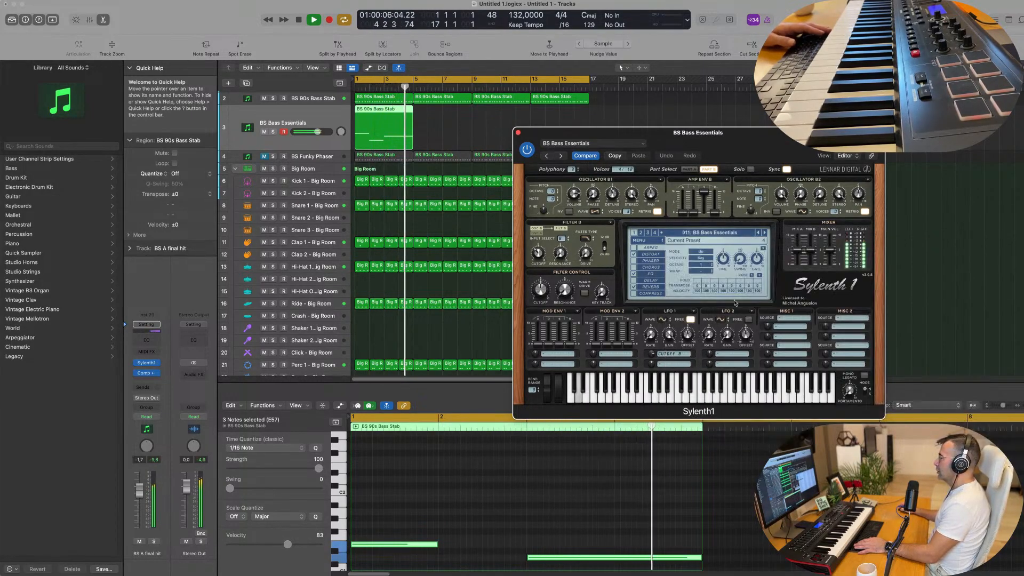
Audition the following bass presets in order from BS Basso (creeping notes) to BS Big Feet
click(763, 234)
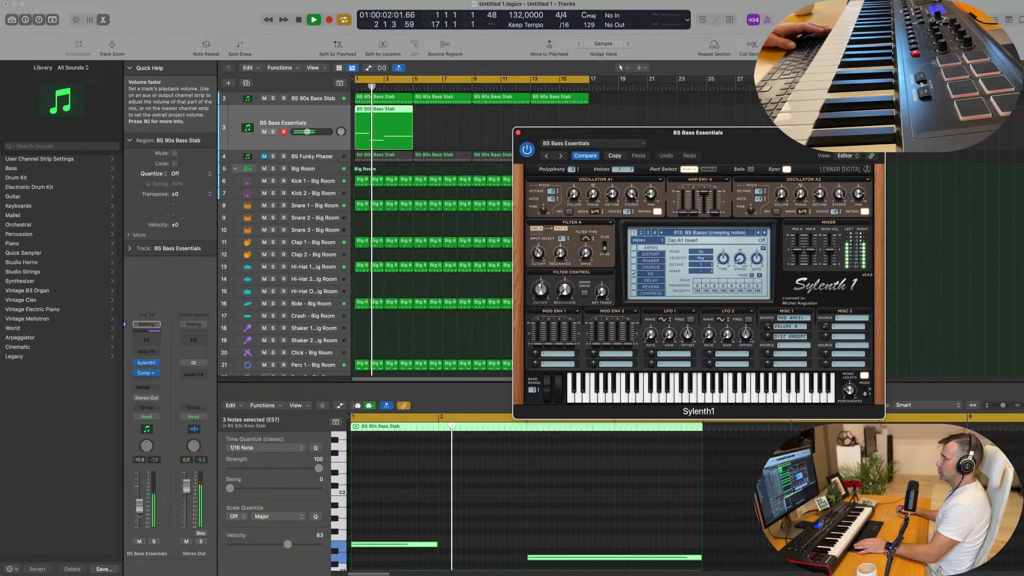
click(765, 234)
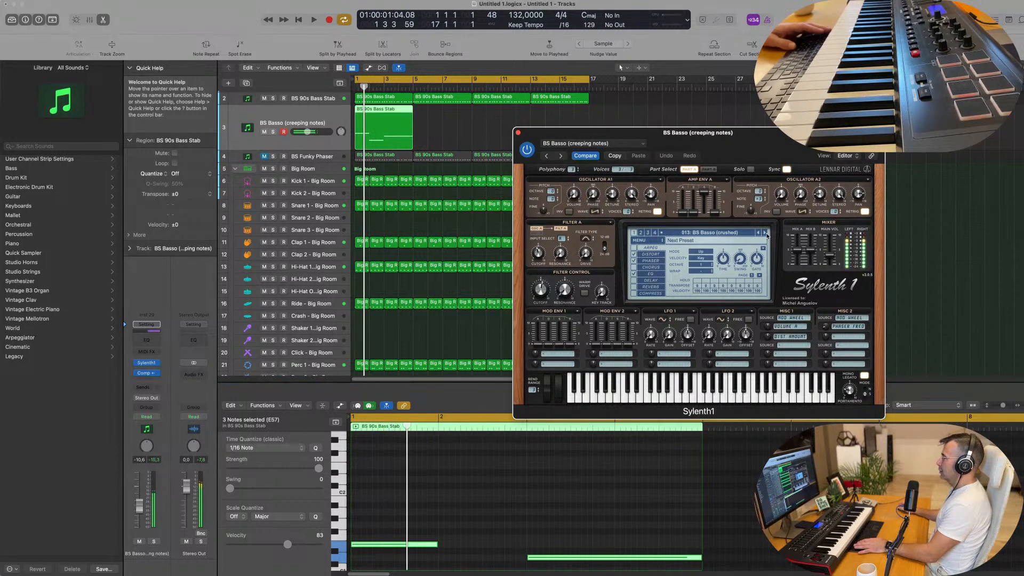
click(766, 234)
click(765, 234)
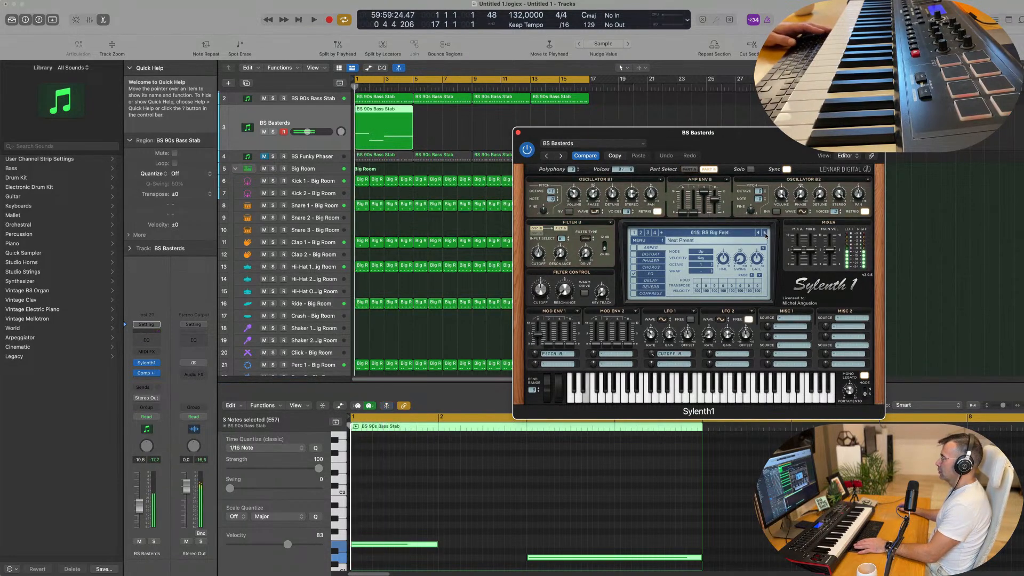
Transpose all three sustained notes up one octave and replay the loop
key(space)
click(514, 539)
key(super+a)
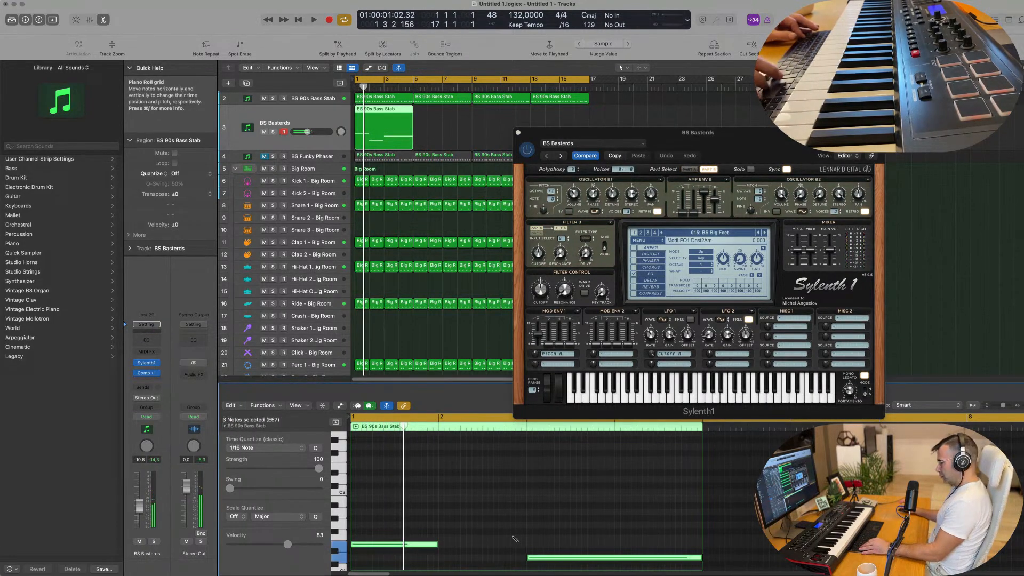
key(alt+shift+Up)
key(space)
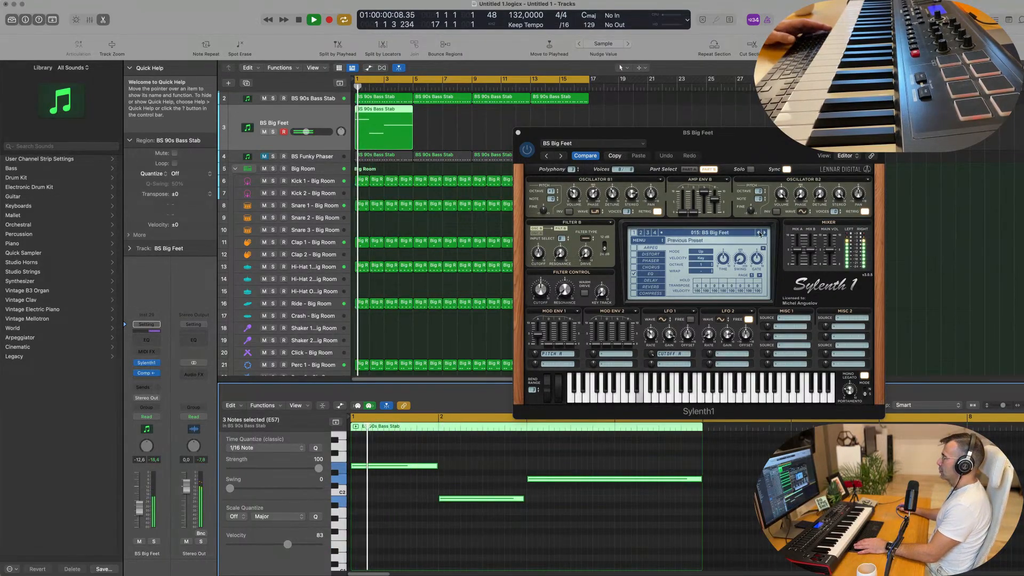
Return to the BS Basso (crushed) preset and audition the presets from there up to BS BumFluff 5th, restarting playback as needed
click(760, 234)
key(space)
key(space)
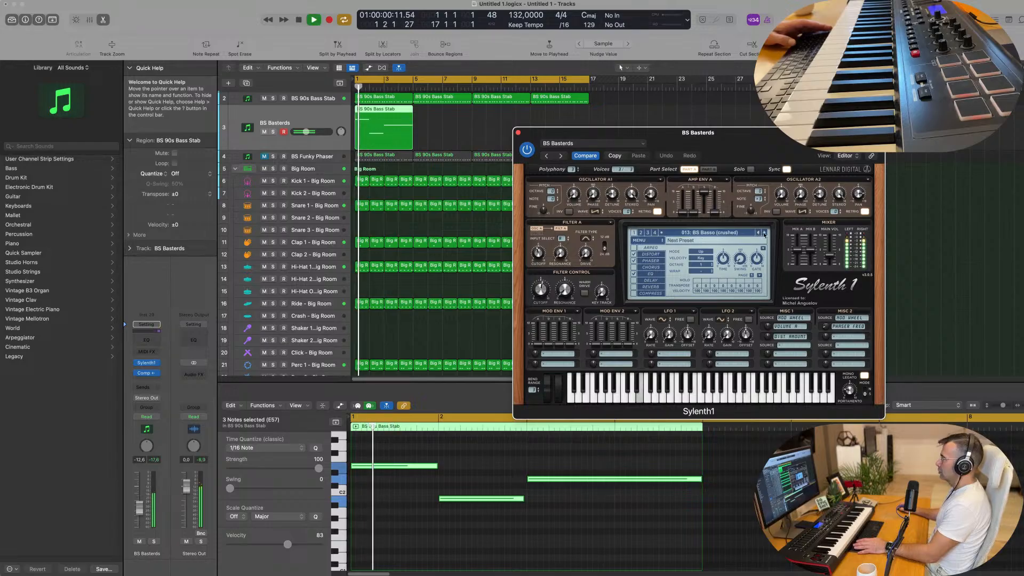
click(765, 233)
click(764, 232)
click(765, 233)
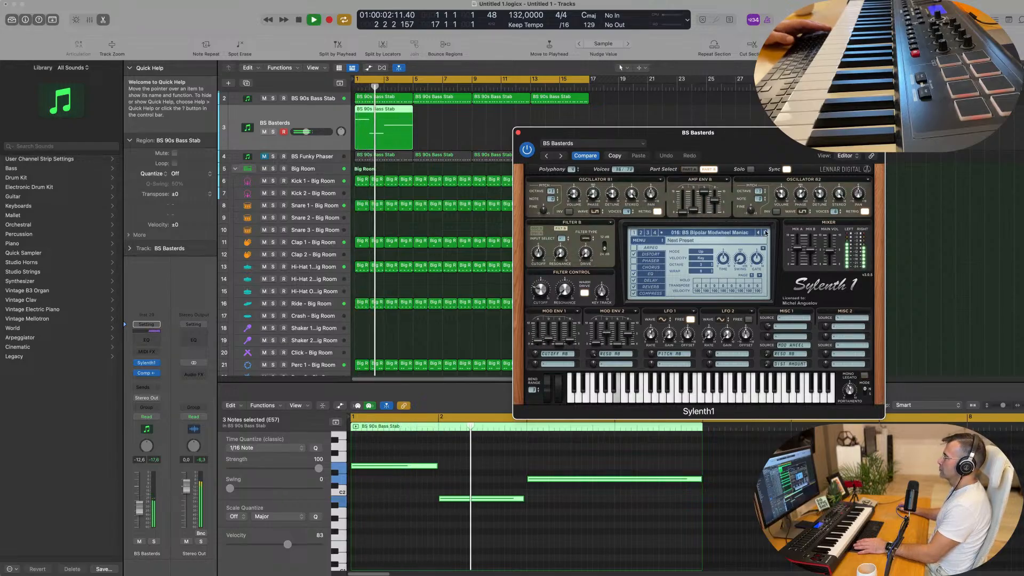
click(765, 232)
click(766, 232)
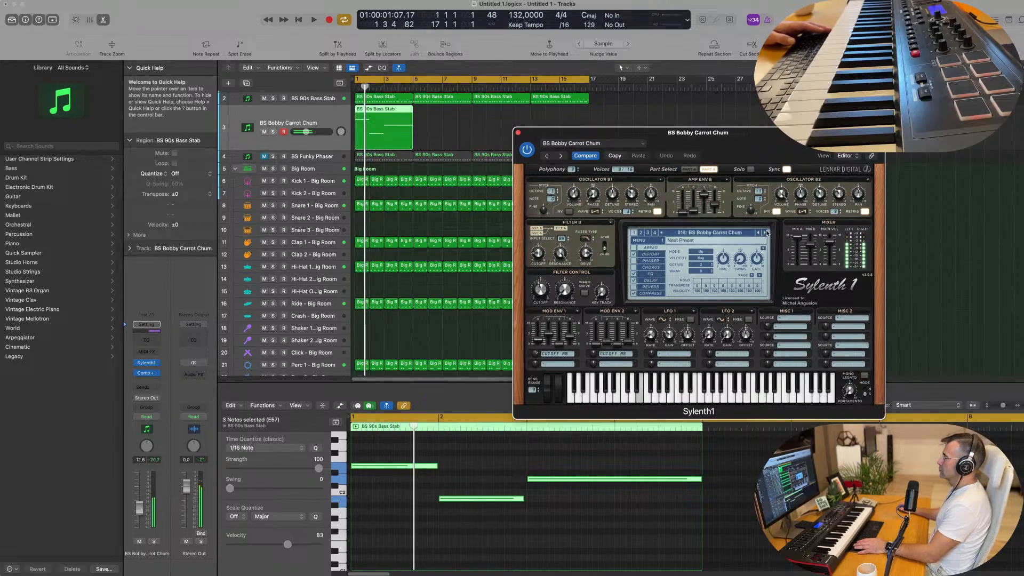
click(766, 232)
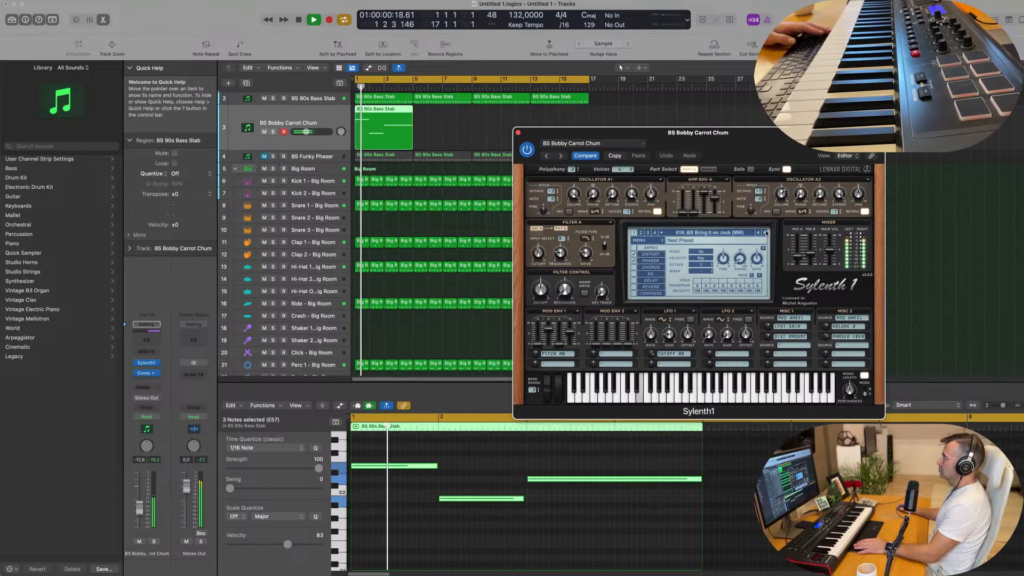
click(766, 233)
click(766, 233)
key(space)
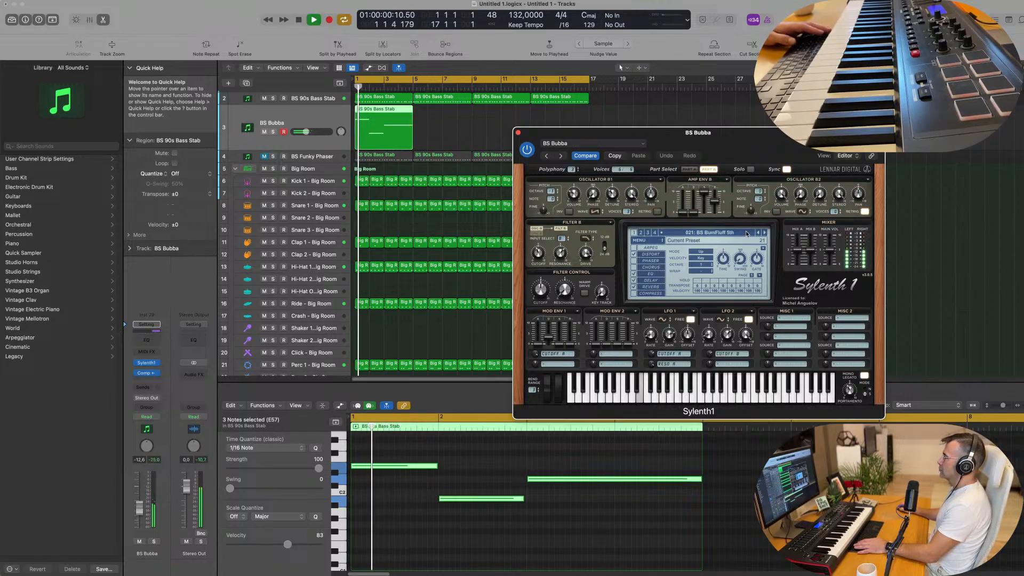
Jump to BS Zewa Rocker at the end of the bass bank and audition presets backwards to BS Vandal Routine
click(746, 233)
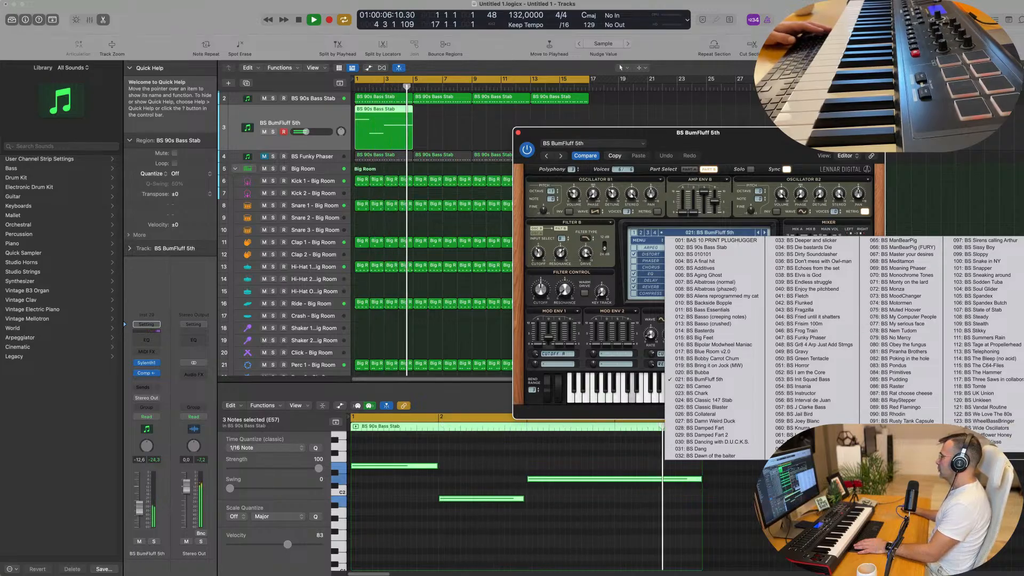
click(980, 455)
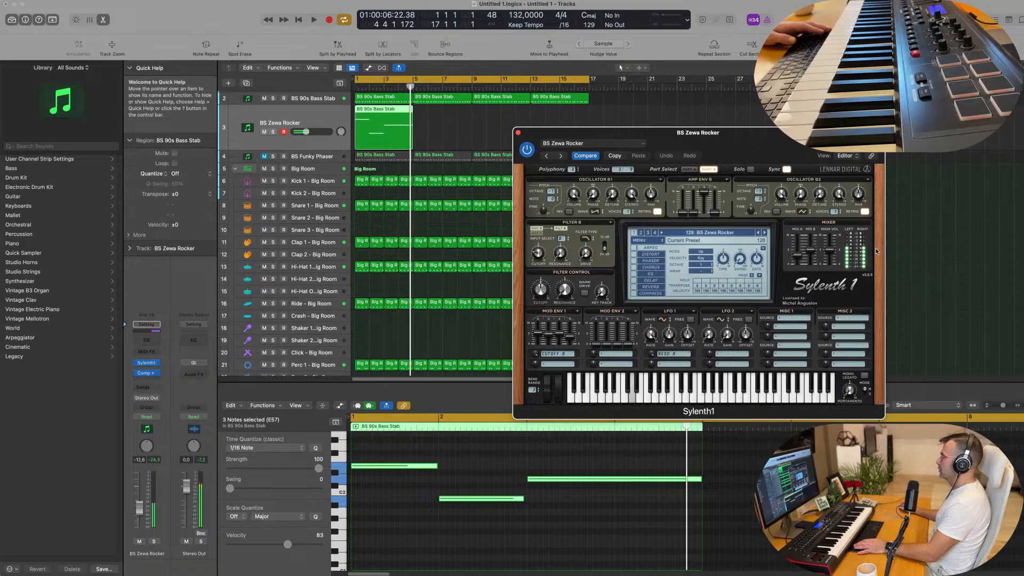
click(758, 234)
click(759, 234)
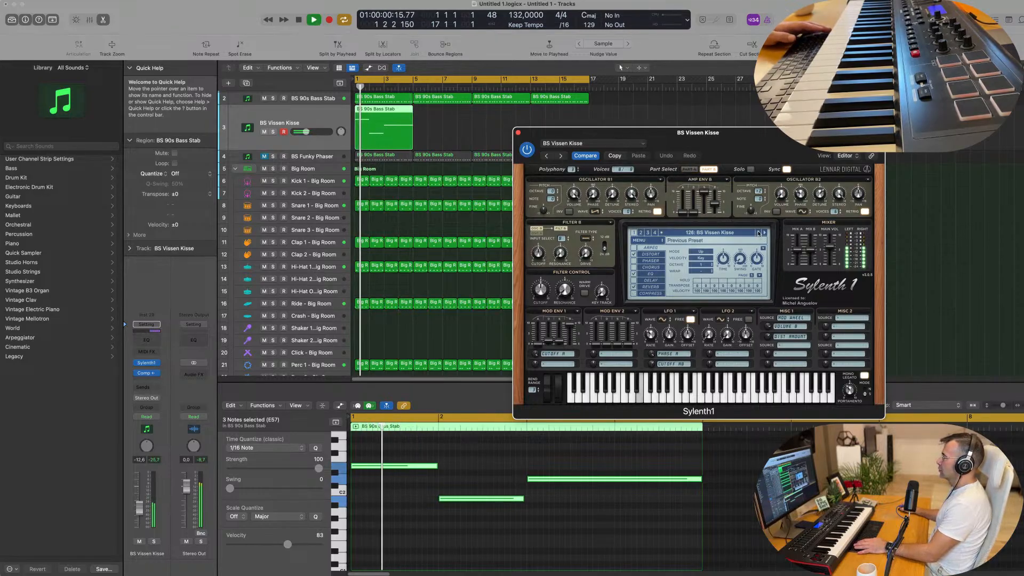
click(759, 234)
click(759, 234)
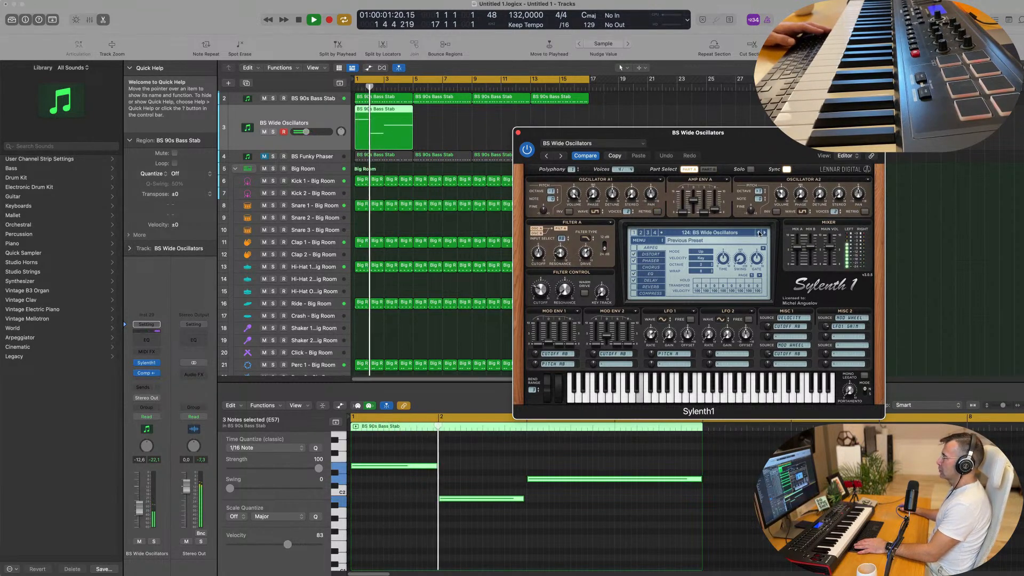
click(759, 235)
click(758, 234)
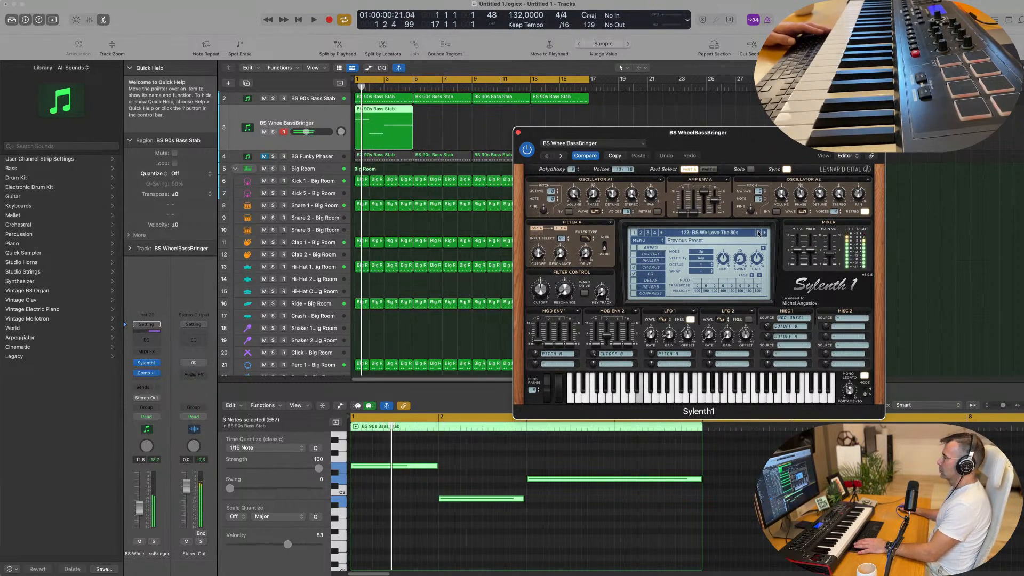
click(759, 234)
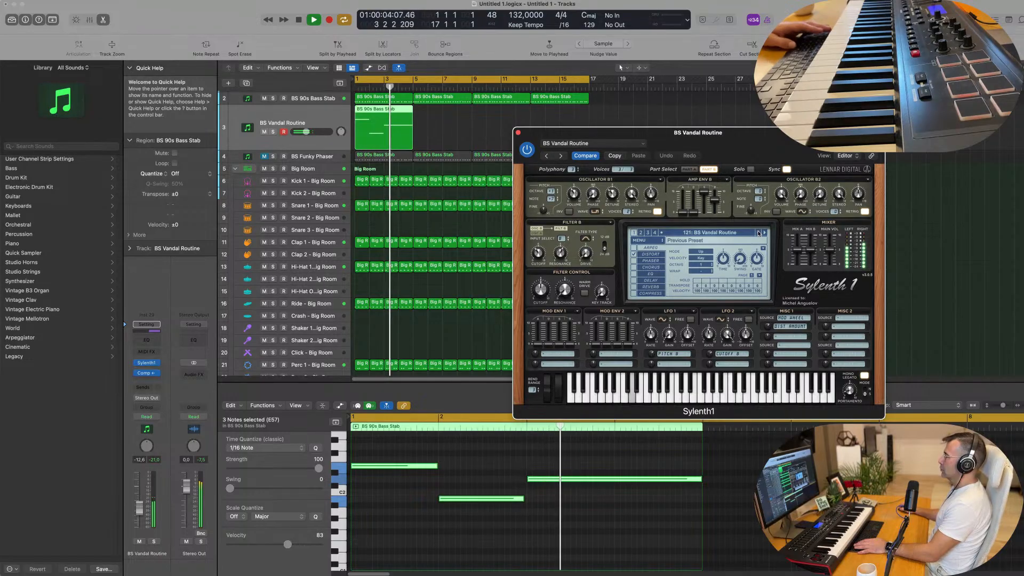
Replay the loop with BS Vandal Routine and set its filter control cutoff to about 8.5
key(space)
key(space)
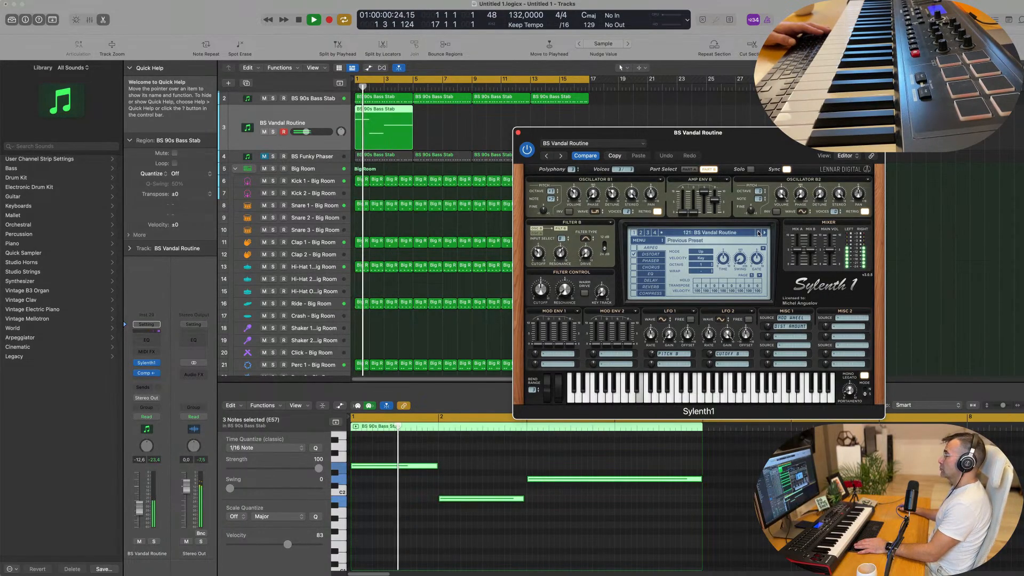
drag(541, 290, 538, 330)
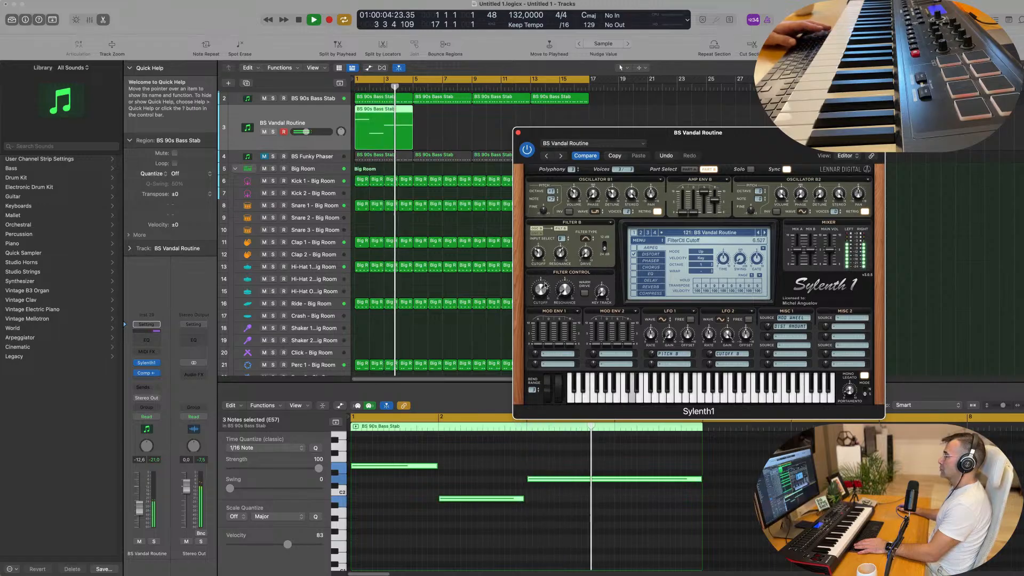
key(space)
key(space)
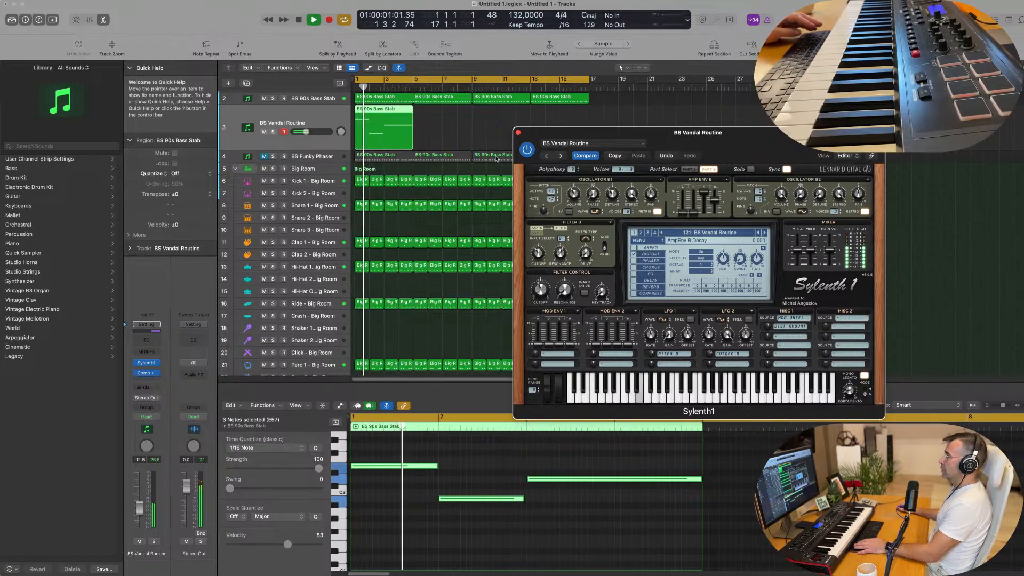
Repeat the four-bar sustained bass region three times to fill 16 bars, and move the Sylenth1 window clear of the copies
drag(456, 136, 401, 127)
key(super+r)
key(super+r)
key(super+r)
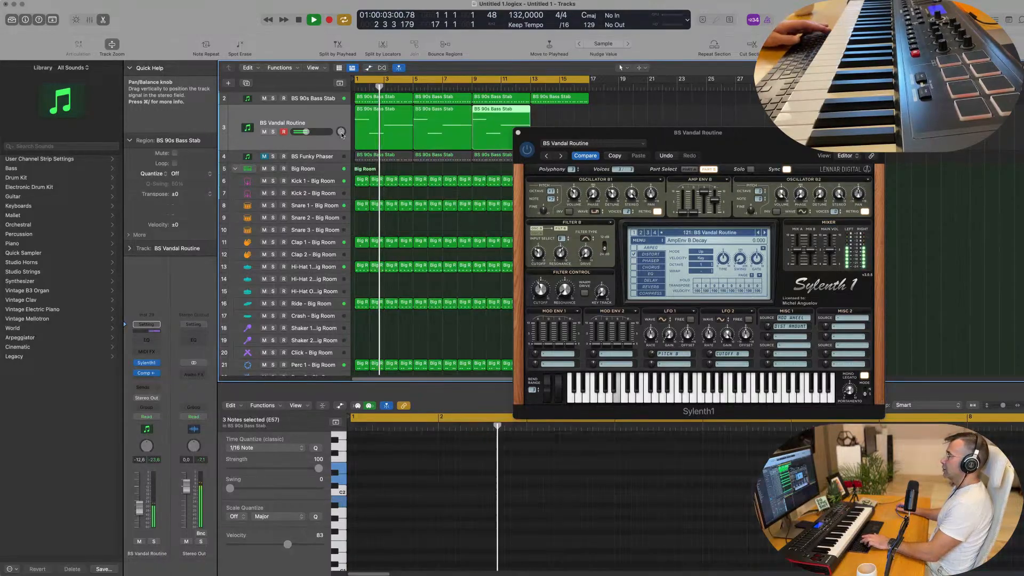
drag(576, 153, 537, 165)
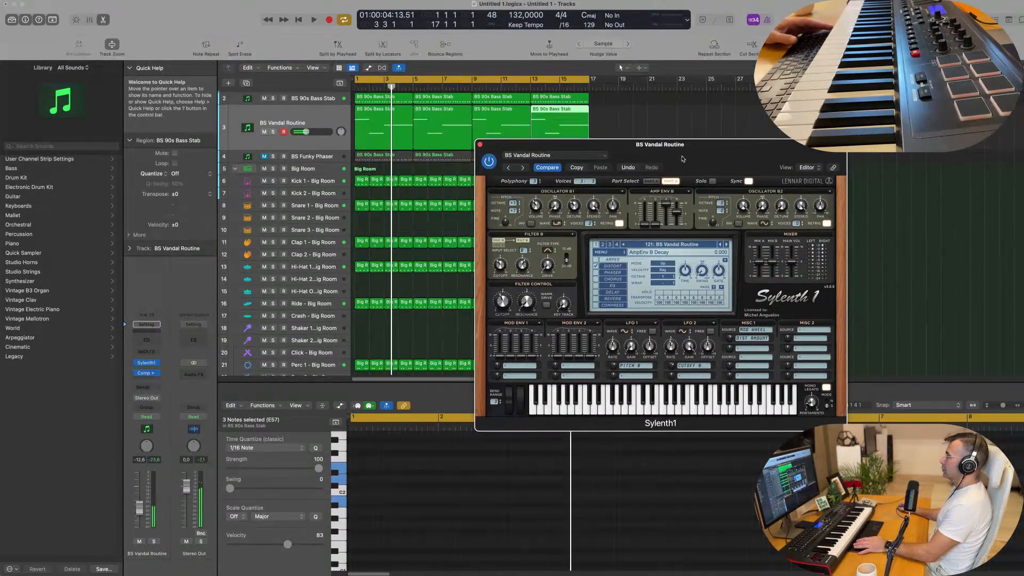
Audition the Sylenth1 bass presets backwards from BS Unkleen to BS Steady over the looped groove
click(721, 245)
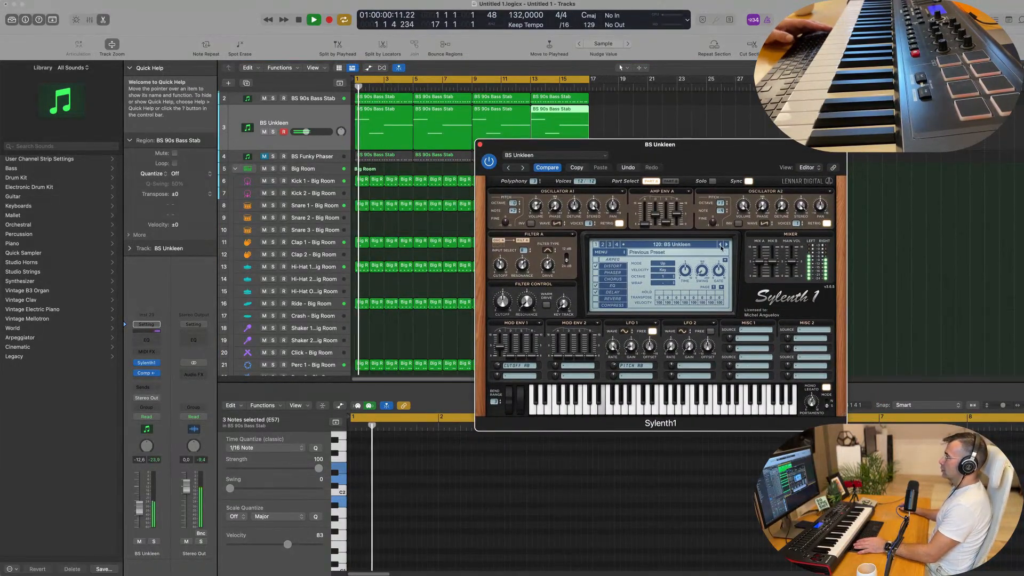
click(720, 245)
click(721, 245)
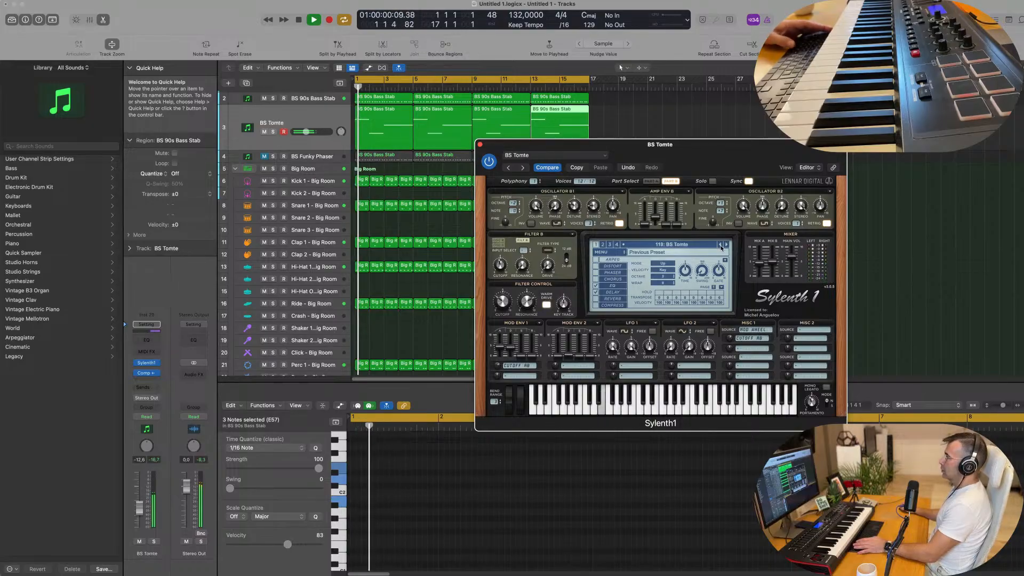
click(720, 246)
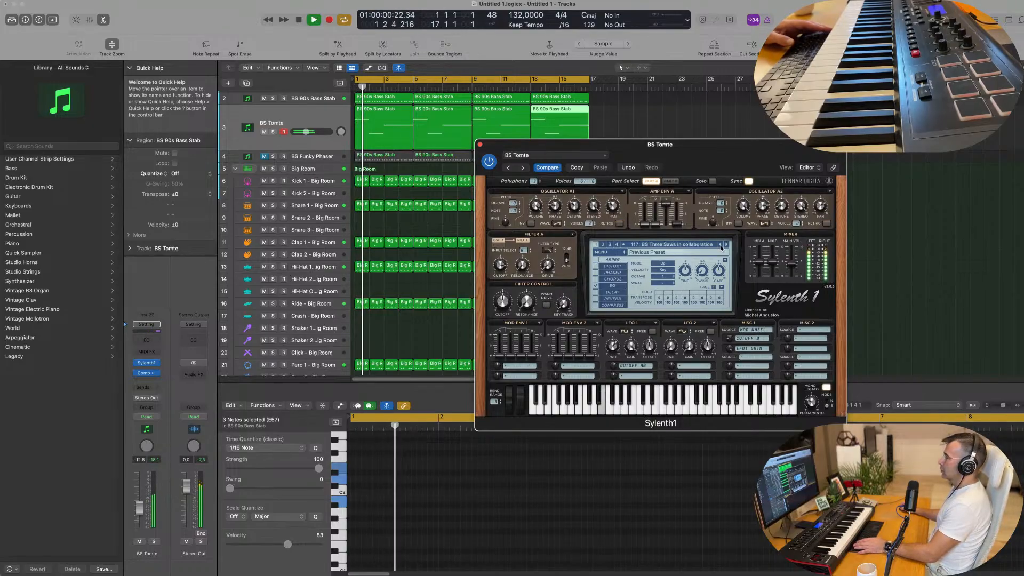
click(720, 246)
click(720, 245)
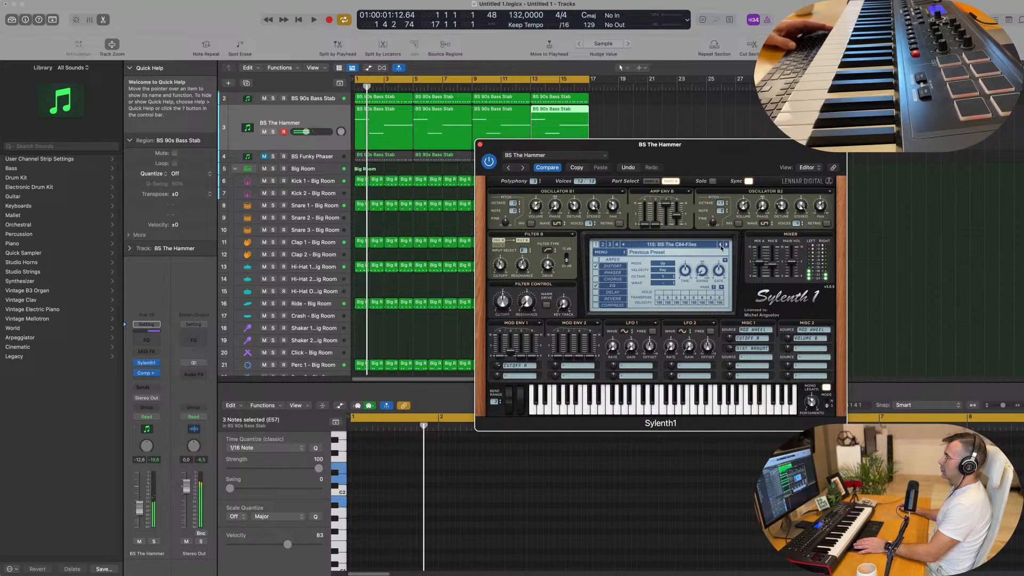
click(721, 246)
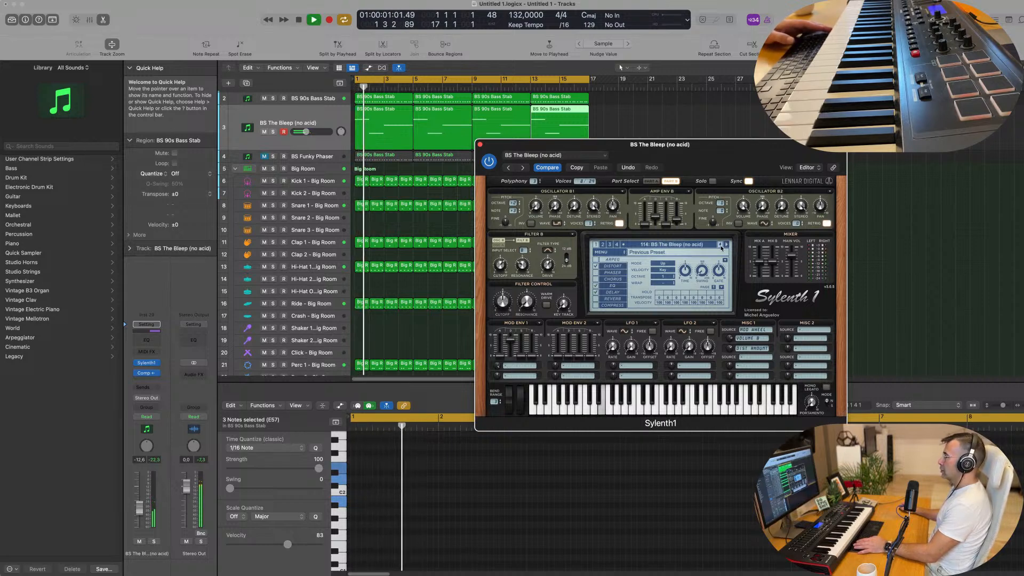
click(721, 246)
click(720, 245)
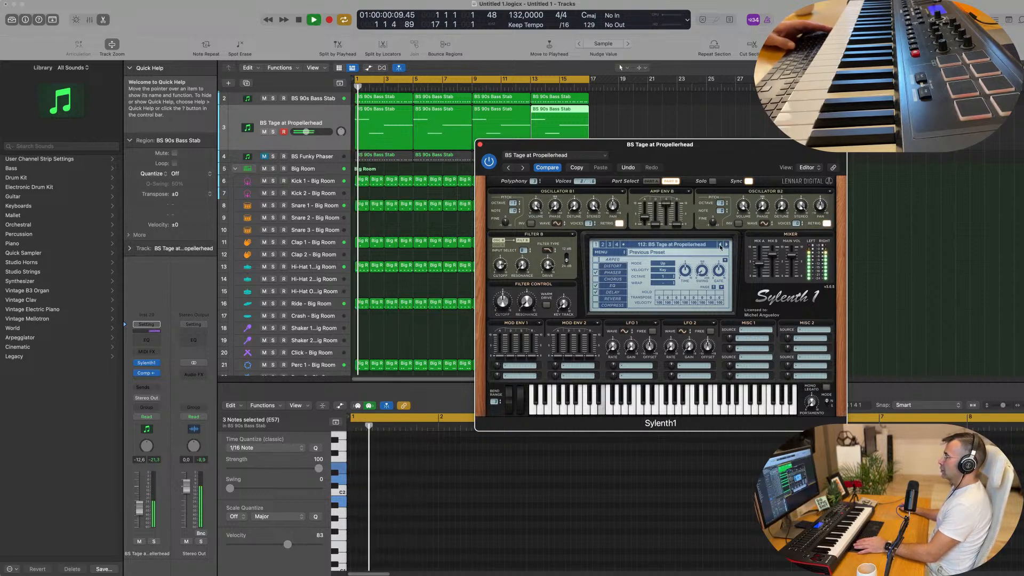
click(721, 246)
click(721, 245)
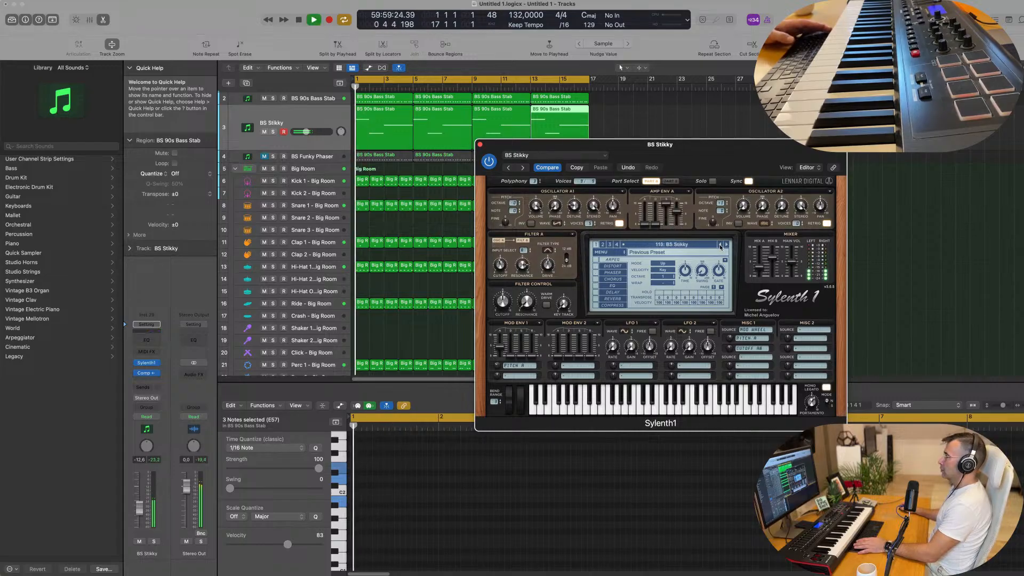
click(721, 245)
click(721, 245)
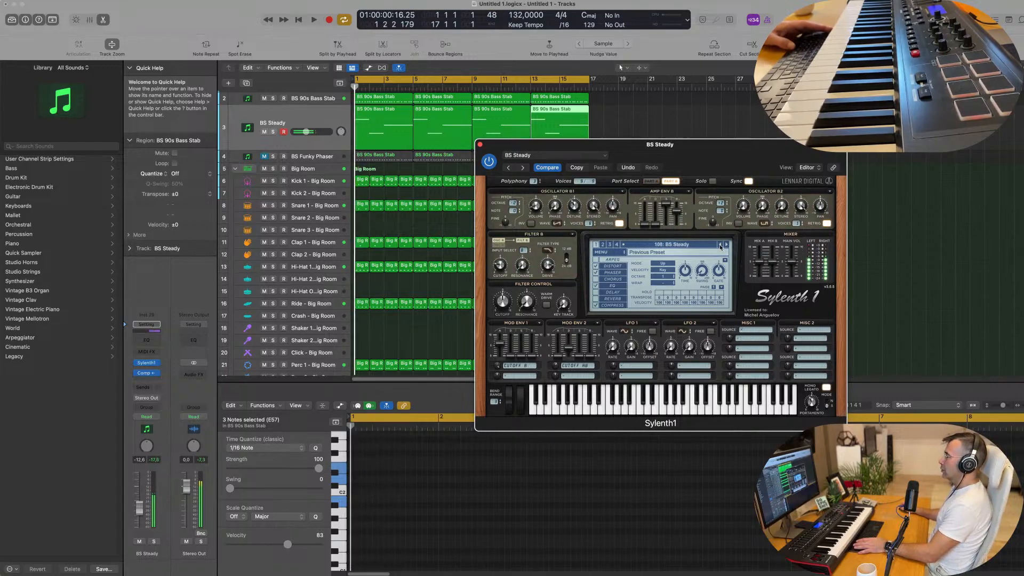
Check the bass preset list at BS State of Stab and audition presets backwards to BS Sneaking around, restarting playback for each
click(702, 246)
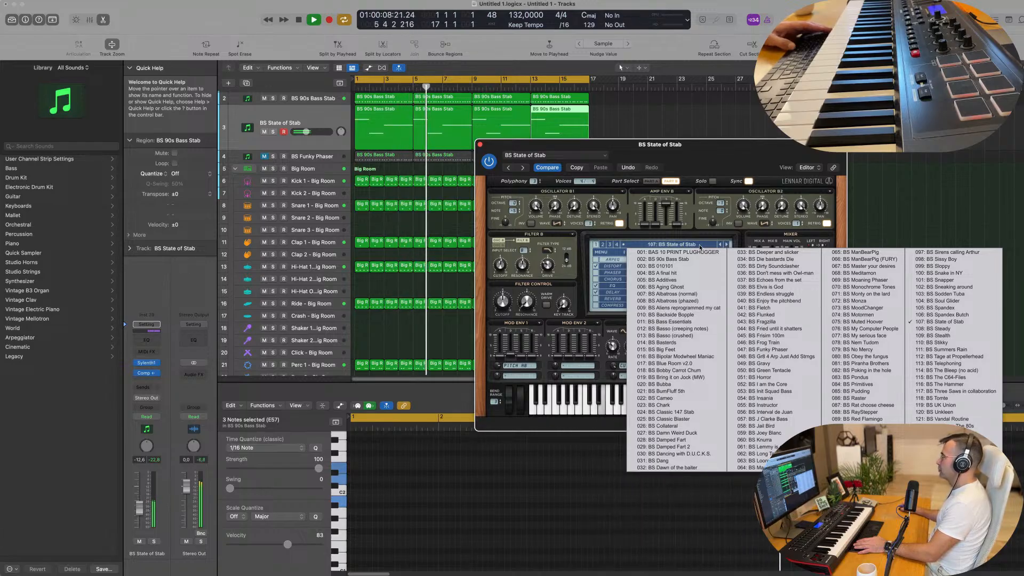
click(719, 245)
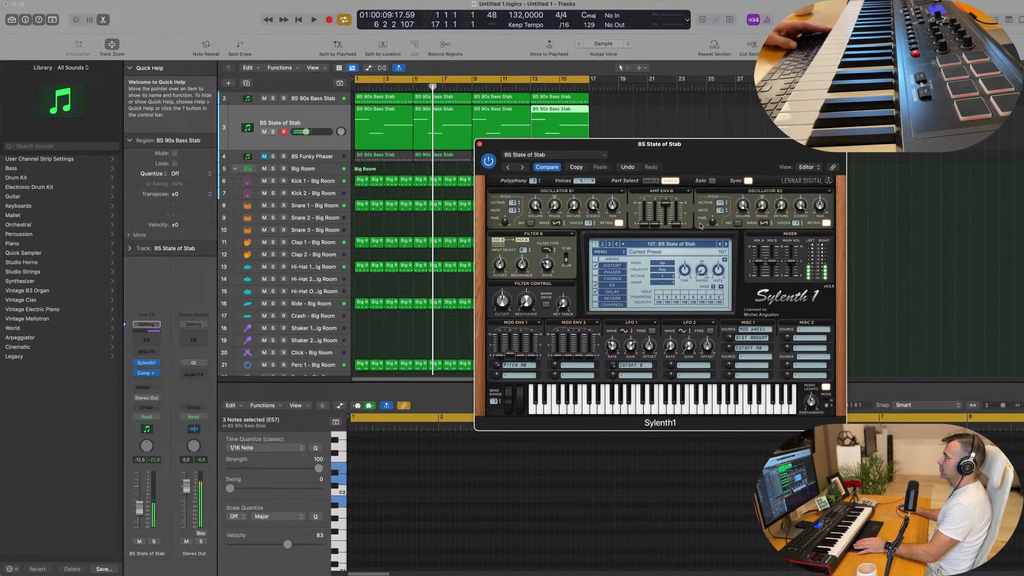
key(space)
key(space)
click(720, 244)
key(space)
key(space)
click(720, 245)
key(space)
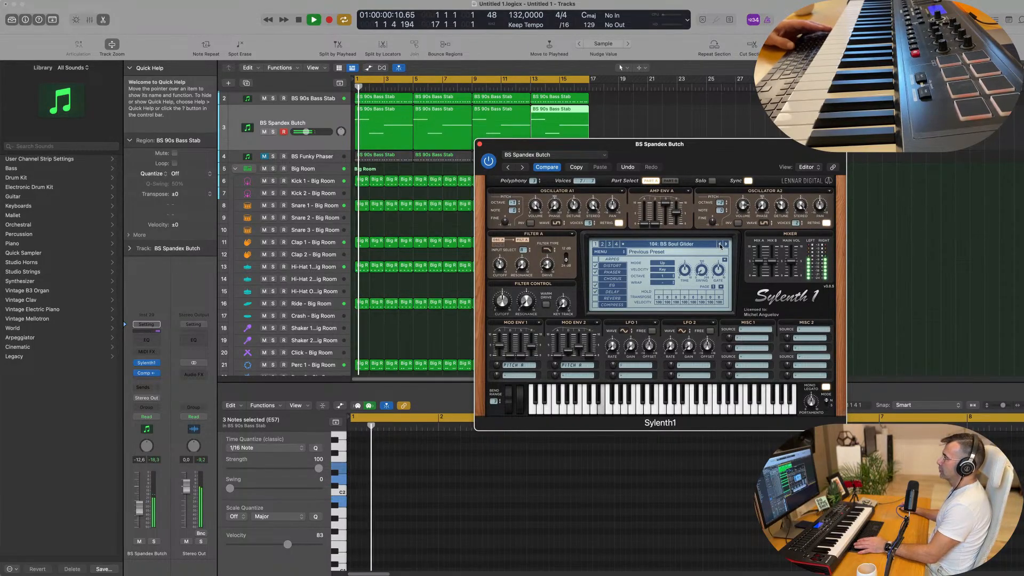
click(720, 245)
key(space)
key(space)
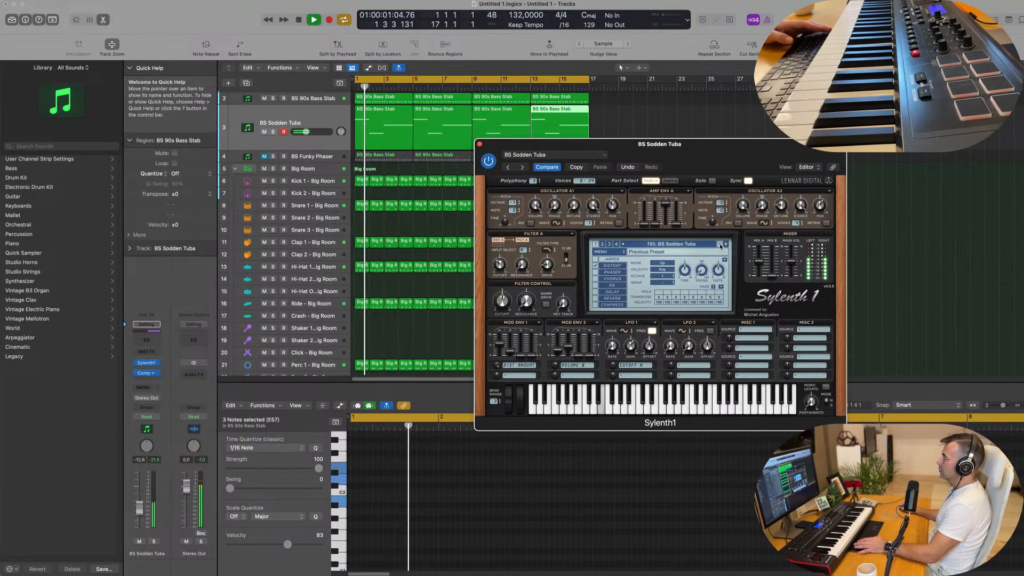
click(720, 245)
Audition presets backwards from BS Snapper, choose BS Sissy Boy for the sustained bass, and reposition the Sylenth1 window
key(space)
key(space)
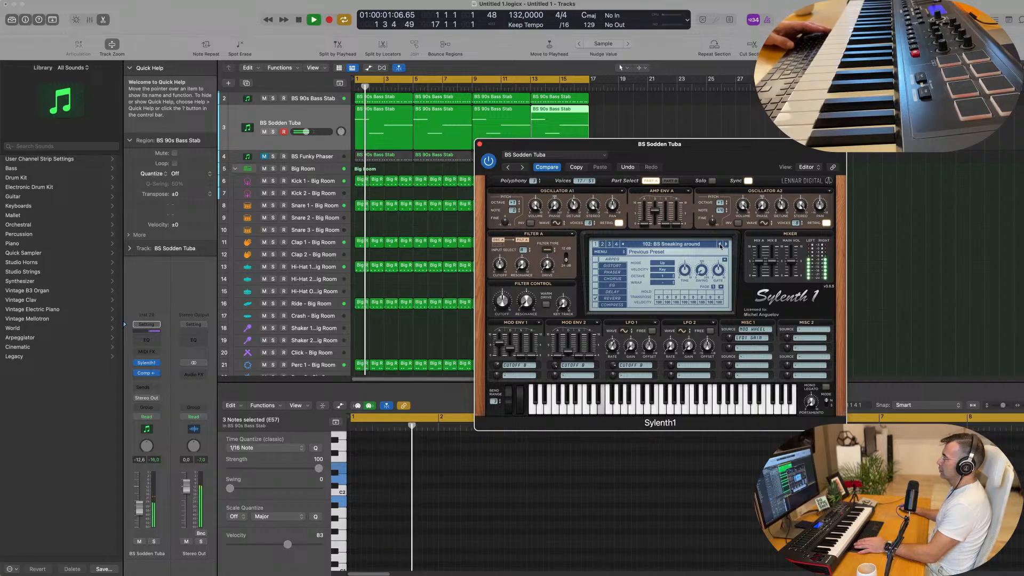
click(720, 245)
key(space)
key(space)
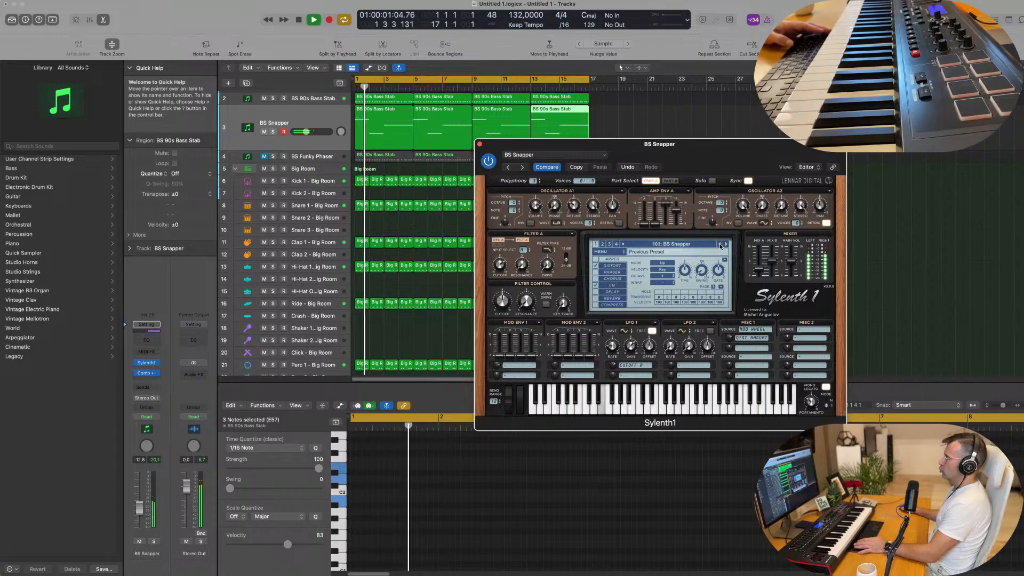
click(720, 245)
key(space)
key(space)
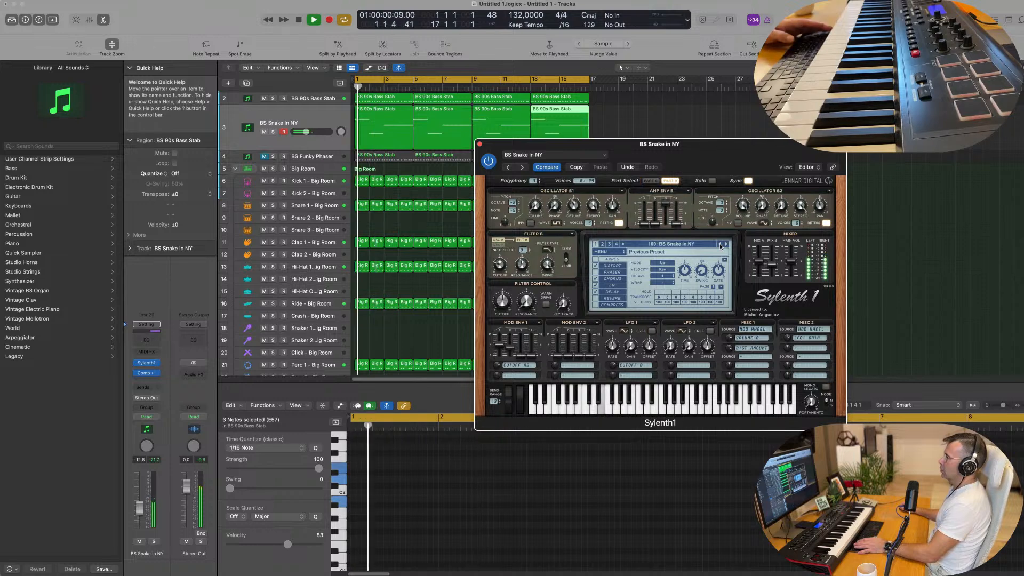
click(720, 245)
key(space)
key(space)
click(720, 245)
key(space)
key(space)
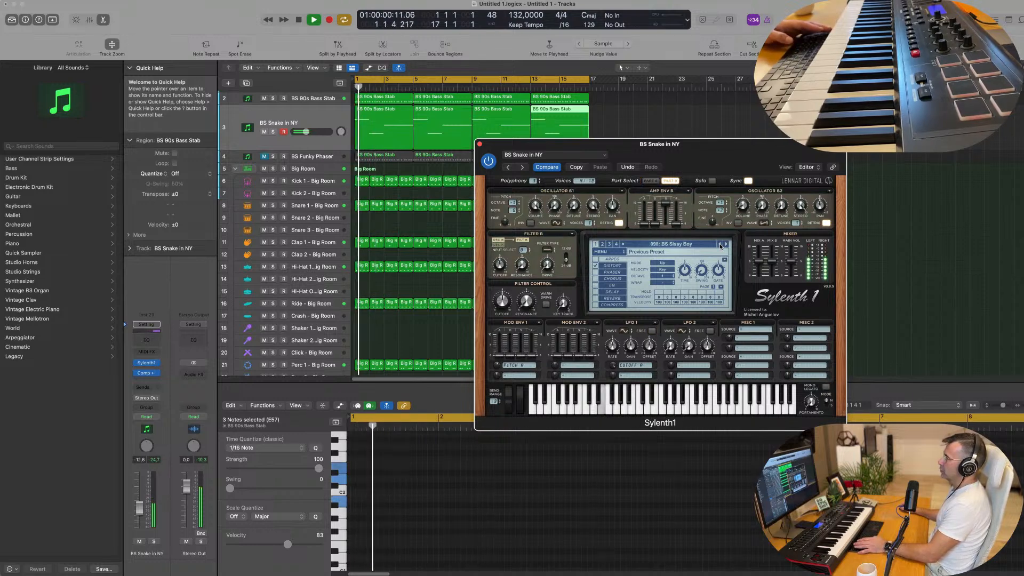
drag(720, 155, 699, 146)
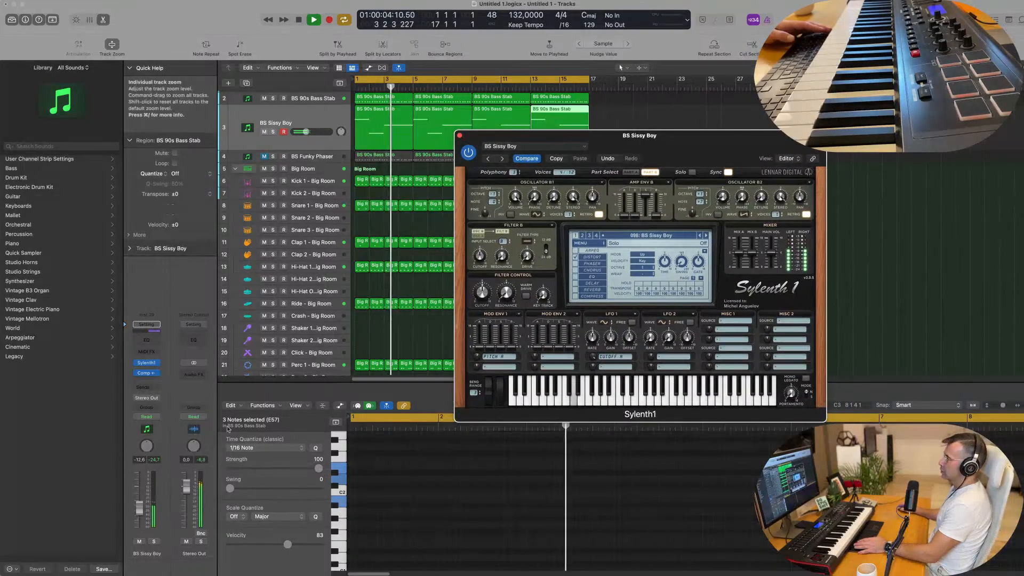
Compare the BS Sissy Boy bass soloed and in the mix, and lower its track volume to -13.2 dB
key(space)
key(space)
click(153, 543)
click(153, 542)
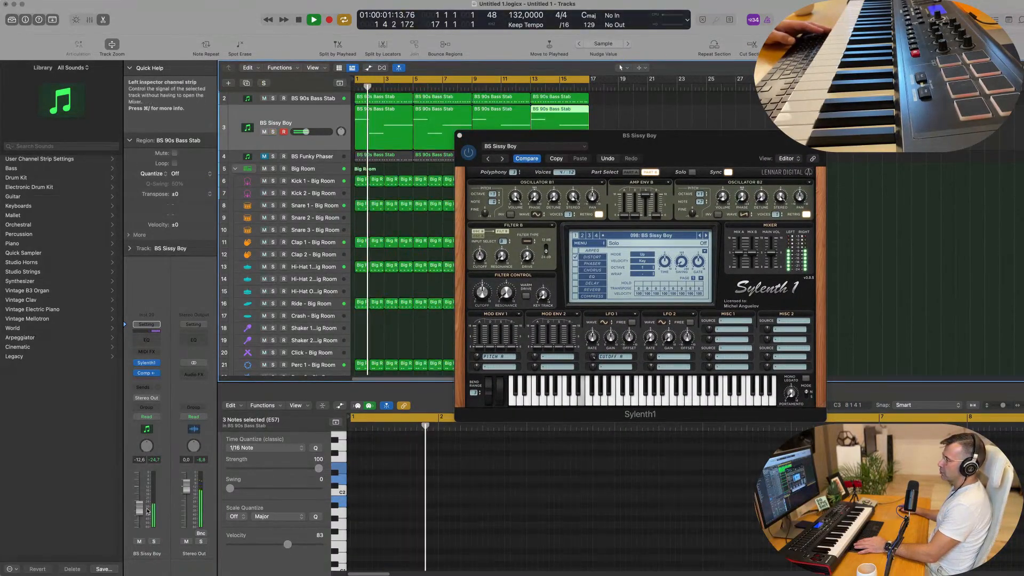
key(space)
key(space)
mouse_move(139, 508)
mouse_down()
mouse_move(139, 526)
mouse_move(140, 509)
mouse_up()
key(space)
key(space)
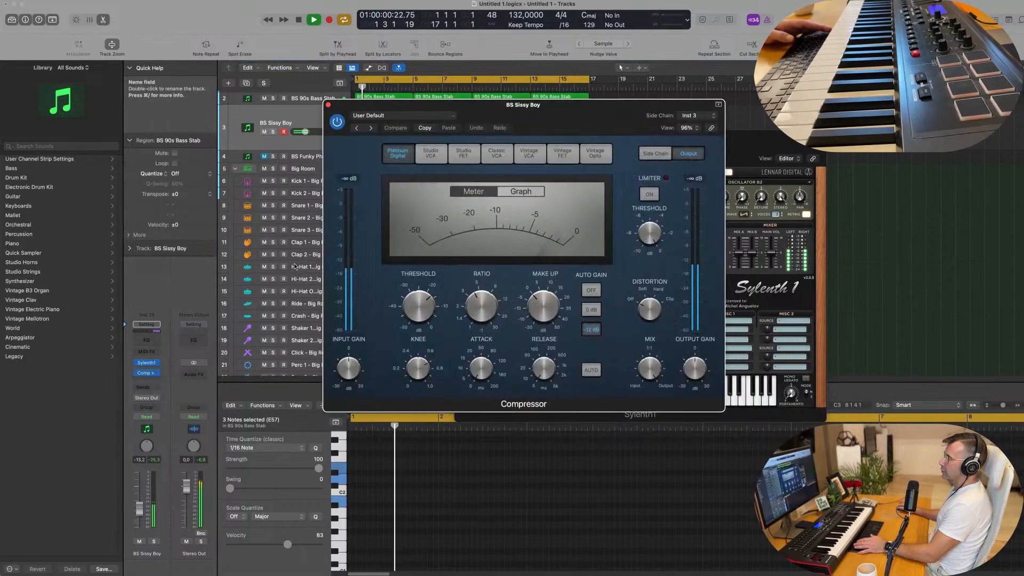
Adjust the compressor threshold on the BS Sissy Boy track and set the track volume to -11.8 dB
click(146, 373)
drag(421, 306, 421, 325)
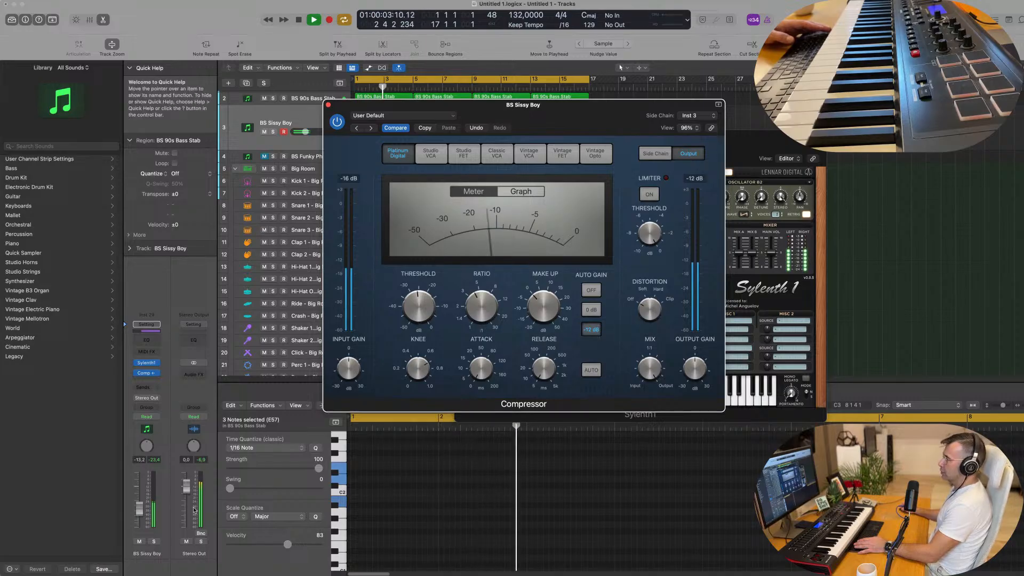
drag(139, 508, 140, 507)
key(Return)
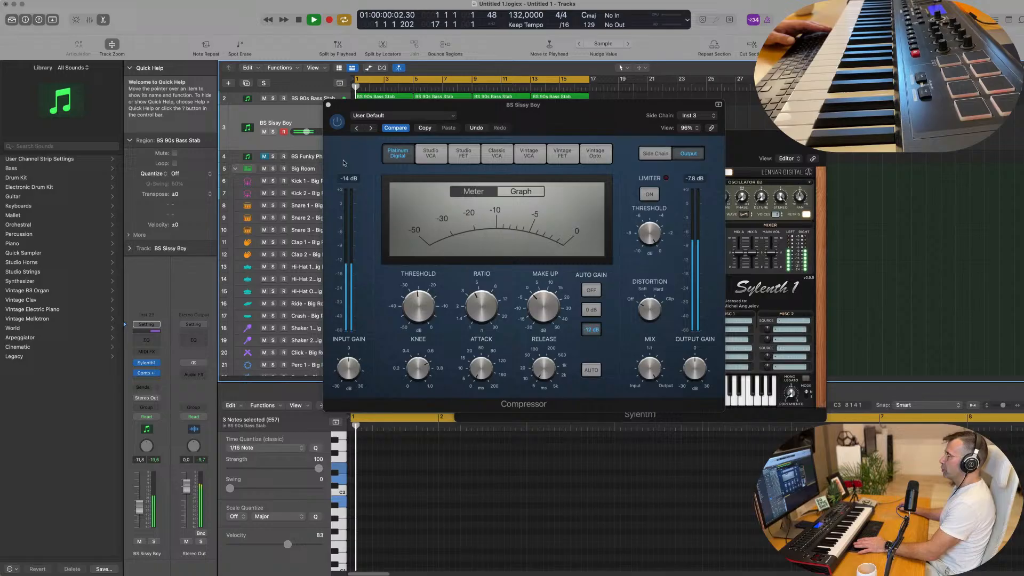
Close the Compressor and Sylenth1 windows and replay the groove from the start
click(328, 105)
drag(638, 152, 475, 187)
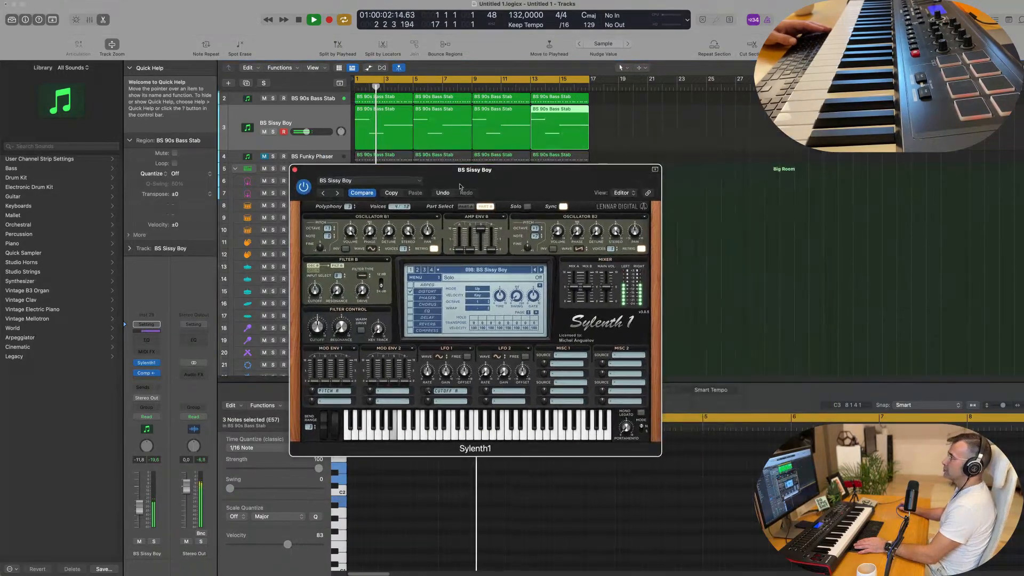
click(296, 170)
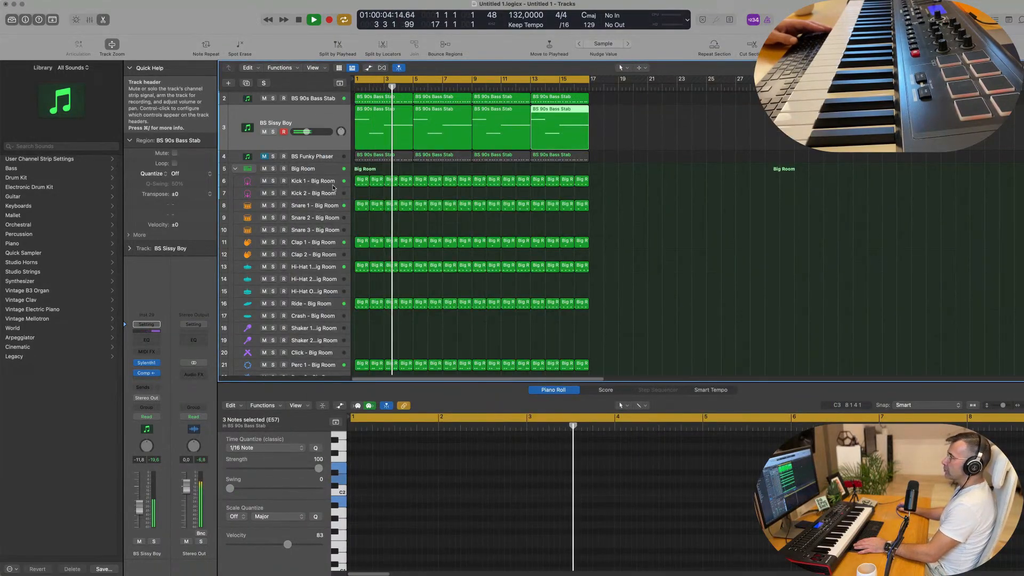
scroll(320, 134, up, 1)
key(Return)
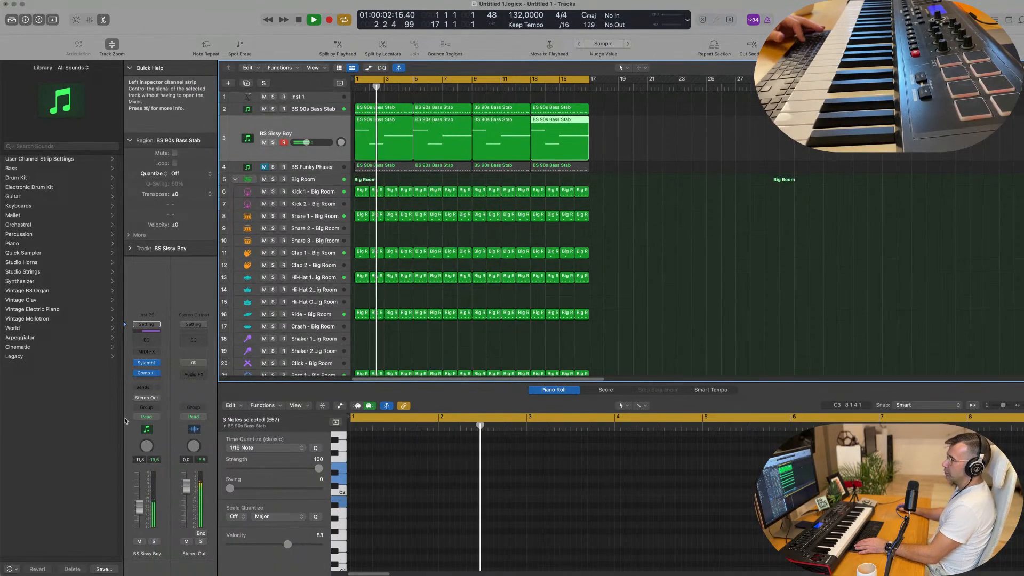
Show the mixer and route the BS 90s Bass Stab and BS Sissy Boy channels together to Bus 5
key(x)
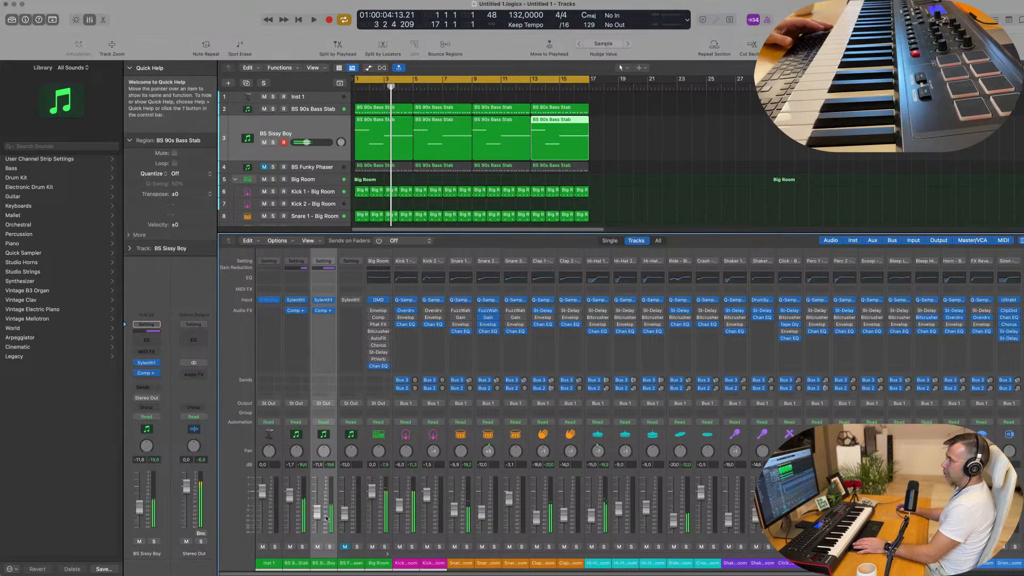
key(Return)
key(Up)
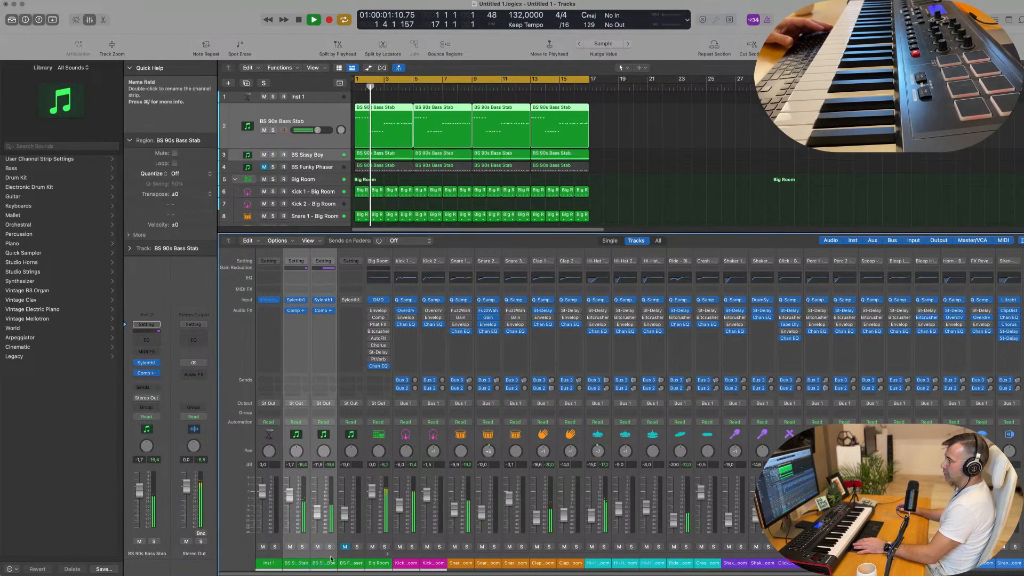
click(326, 404)
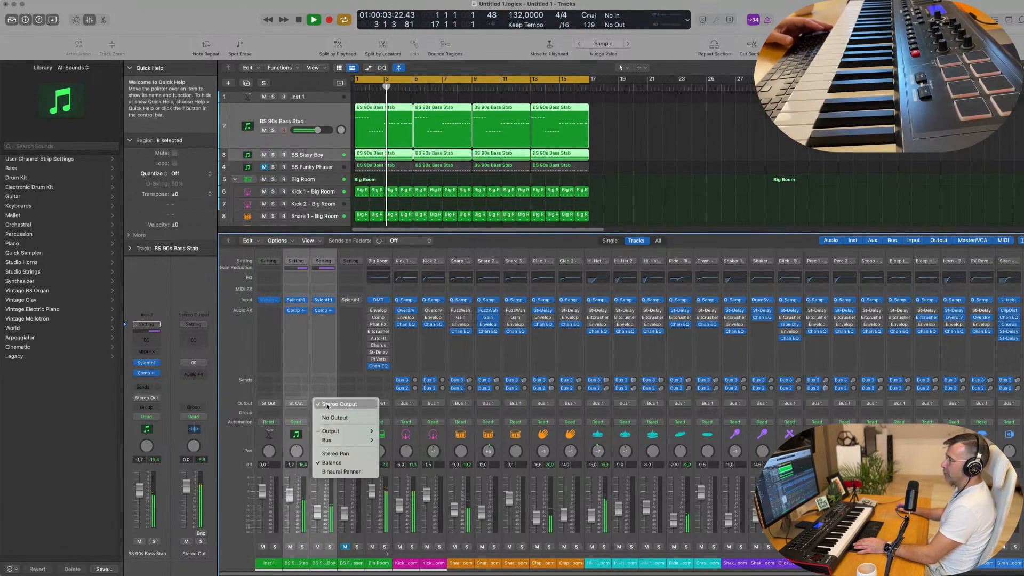
mouse_move(341, 440)
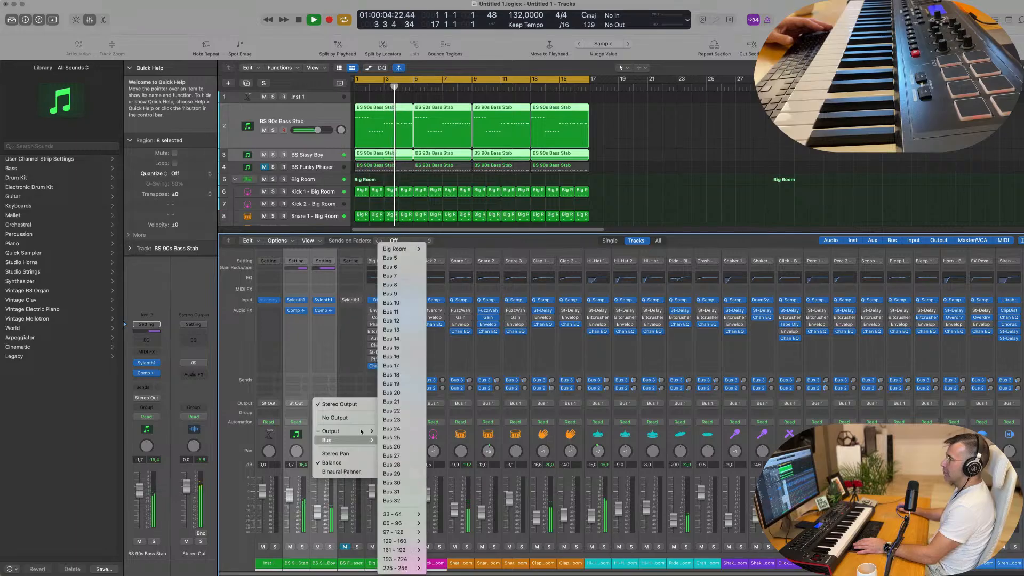
click(397, 258)
key(space)
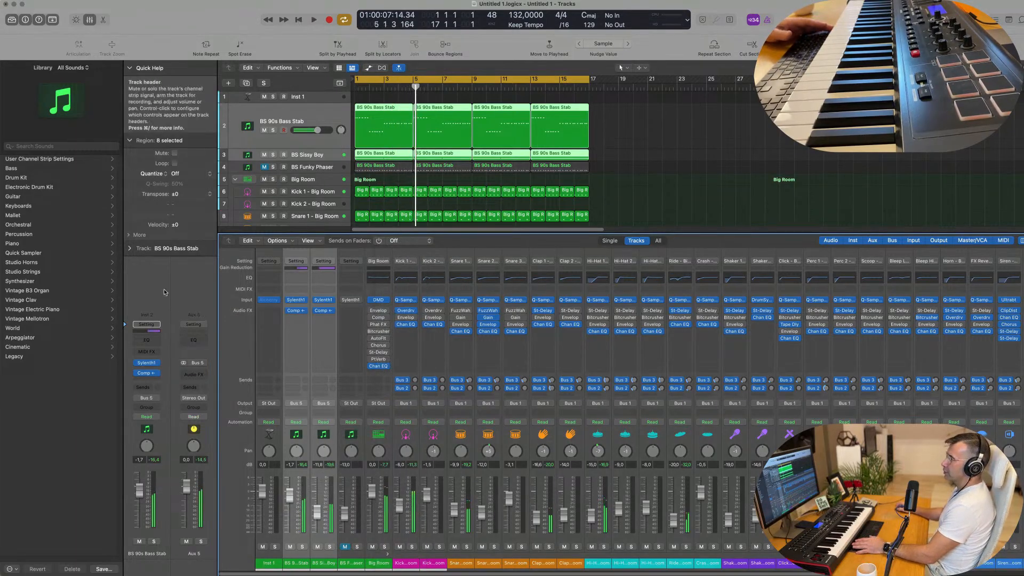
Move the compressor from BS 90s Bass Stab to the Aux 5 channel, bypass the BS Sissy Boy compressor, and restart playback
key(space)
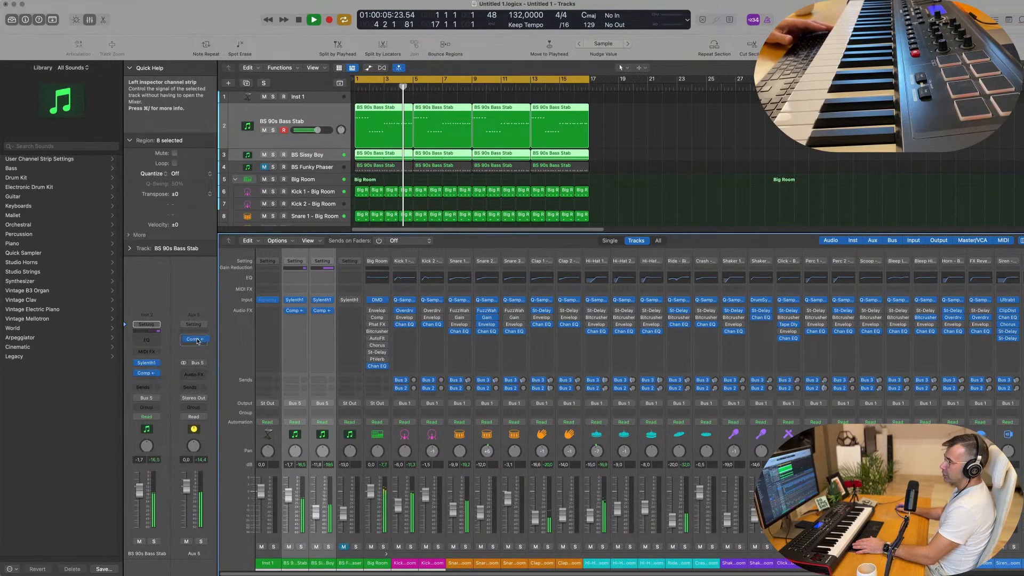
drag(196, 342, 194, 344)
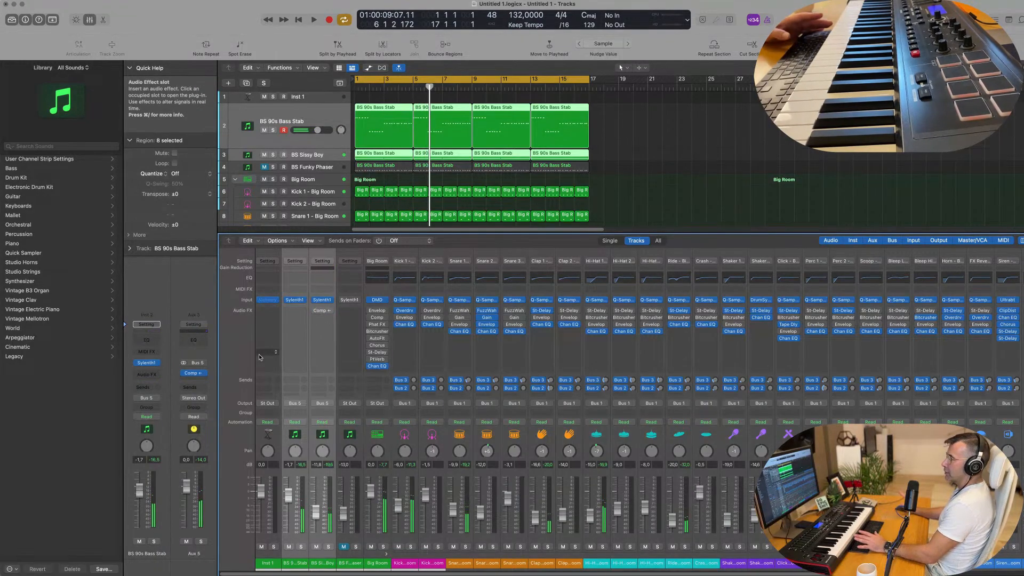
key(space)
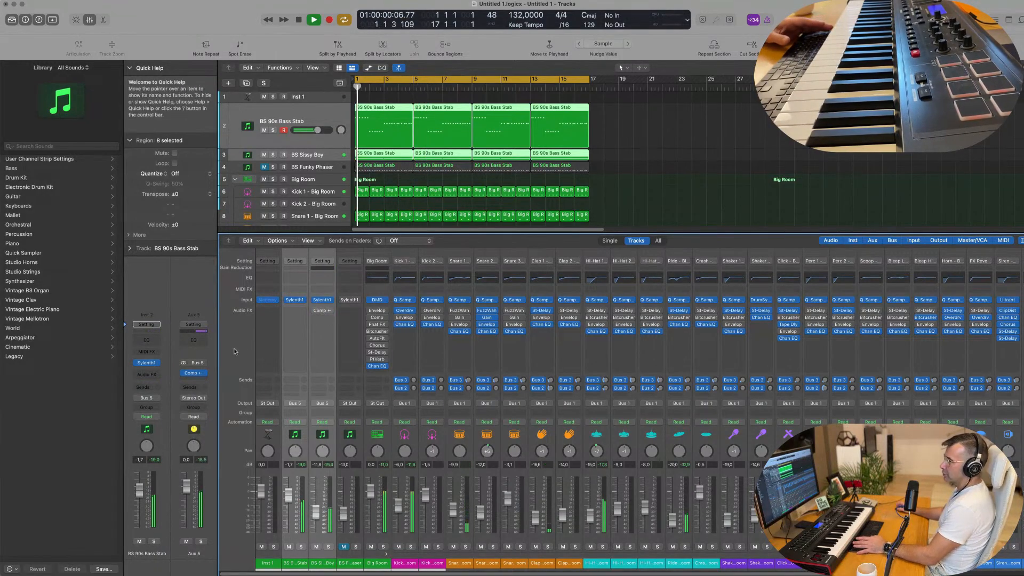
Solo Aux 5 to hear both basses alone and review the threshold and side chain of its compressor
click(200, 541)
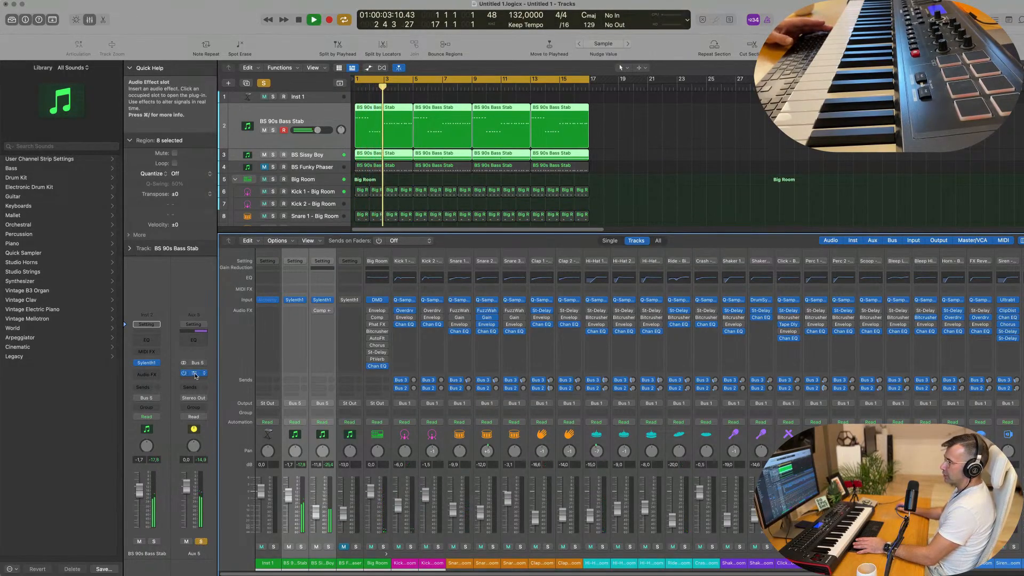
click(191, 373)
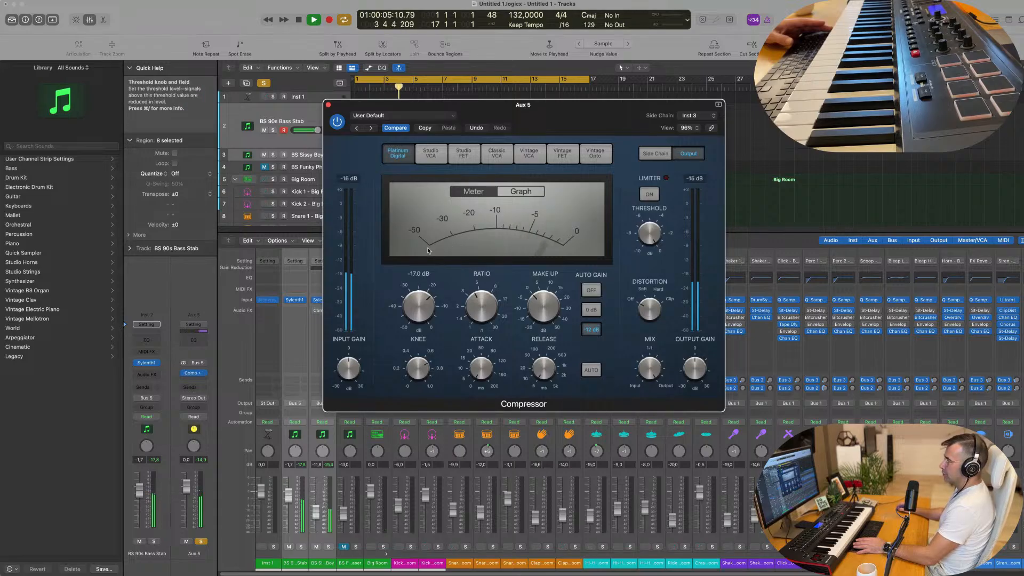
click(329, 105)
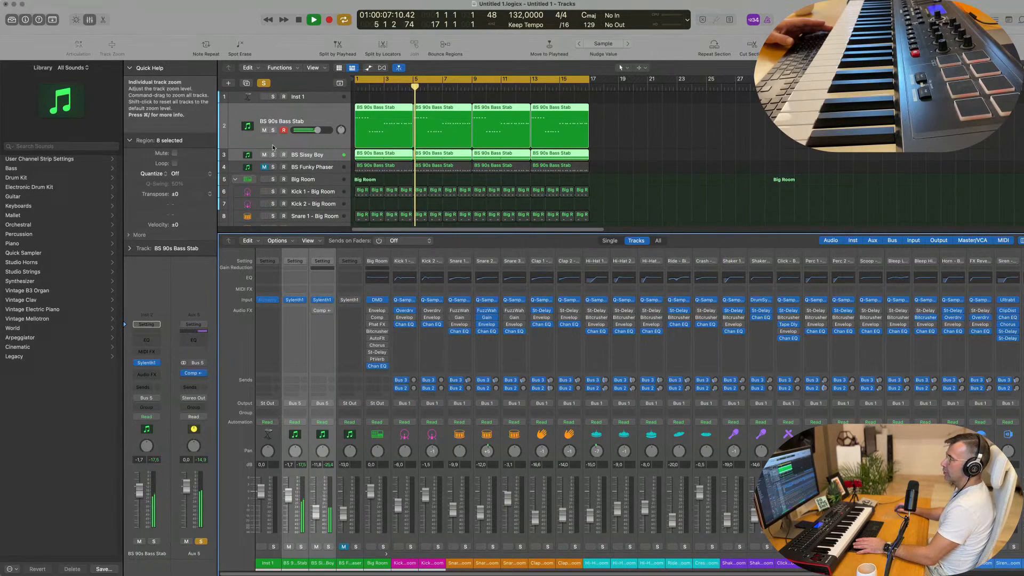
Solo BS 90s Bass Stab and BS Sissy Boy together, then release both solos to compare the basses with the full groove
click(273, 155)
key(s)
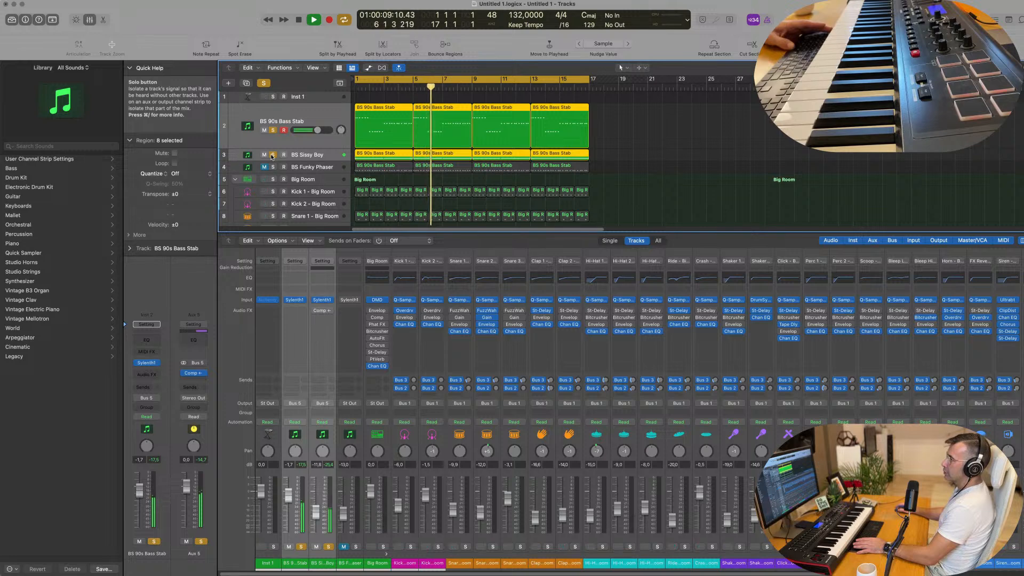
key(space)
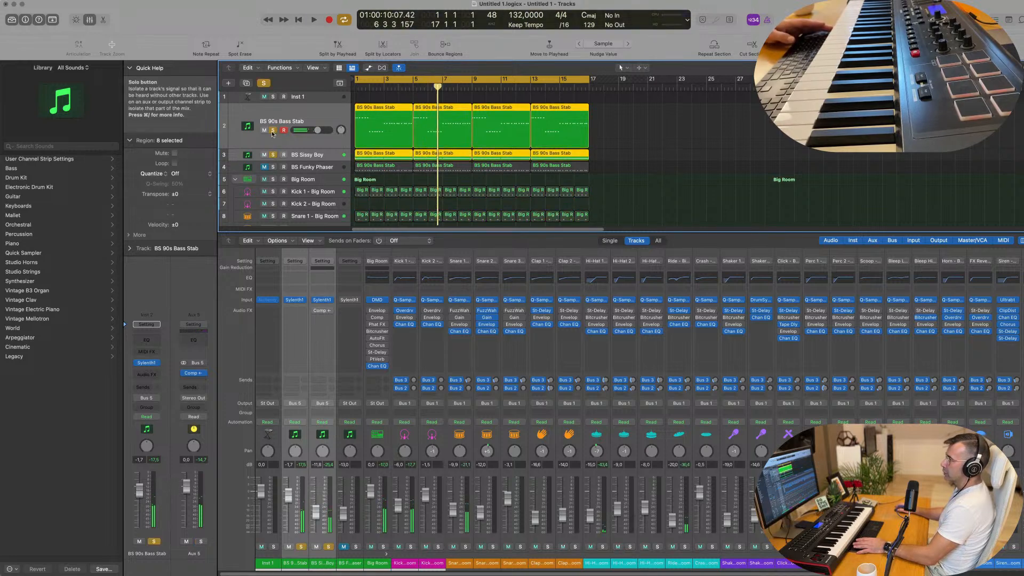
key(Return)
key(space)
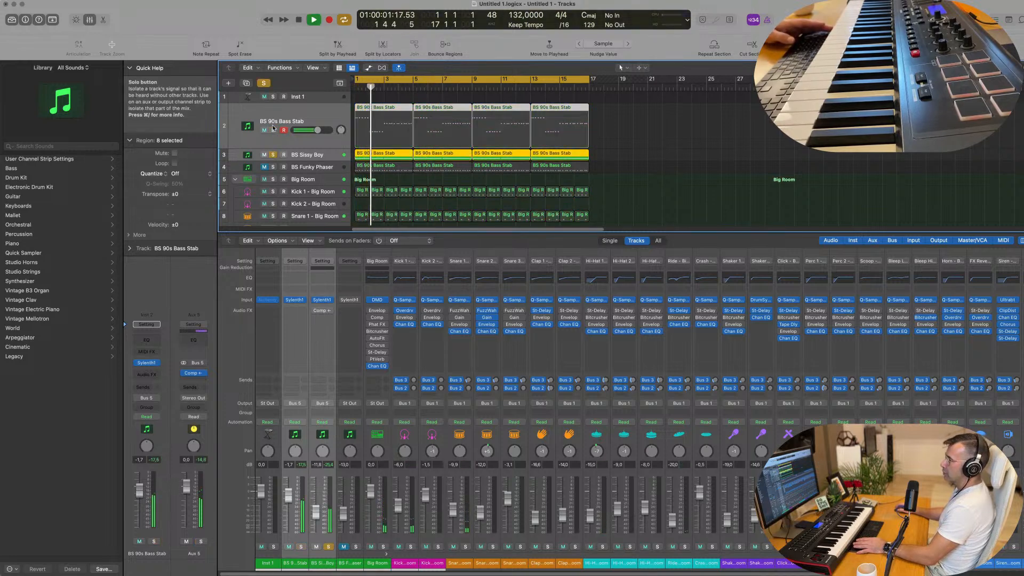
click(273, 130)
click(338, 145)
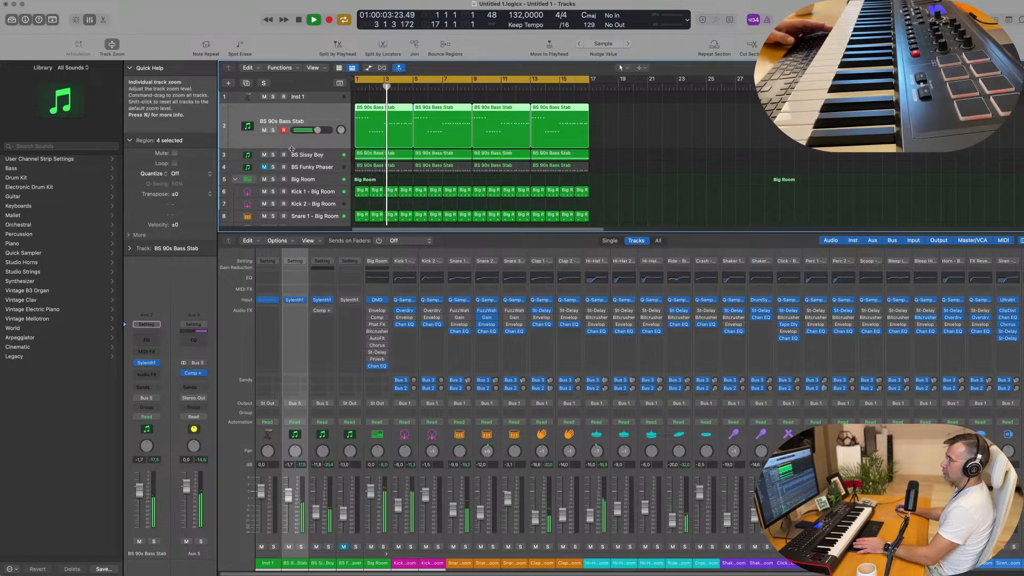
Audition BS 90s Bass Stab and BS Sissy Boy one at a time in solo, replaying each from the start against the full groove
click(273, 131)
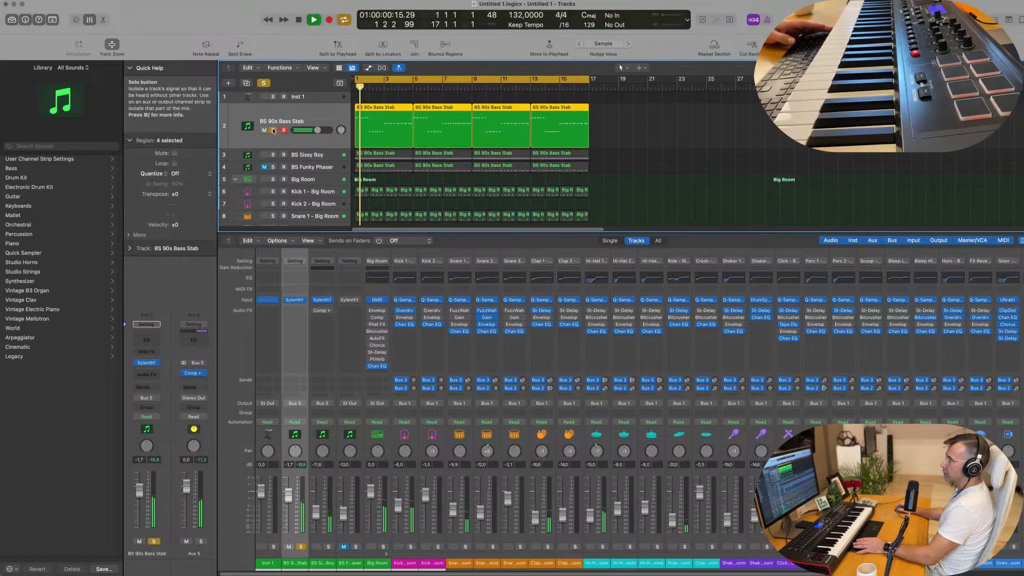
click(273, 130)
click(272, 155)
key(Return)
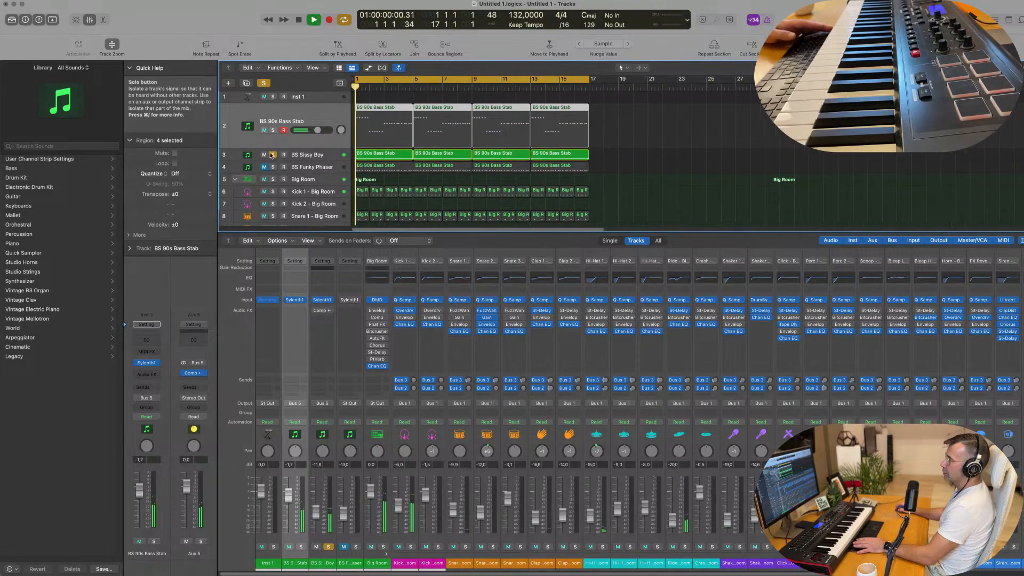
key(space)
click(264, 83)
key(Return)
key(space)
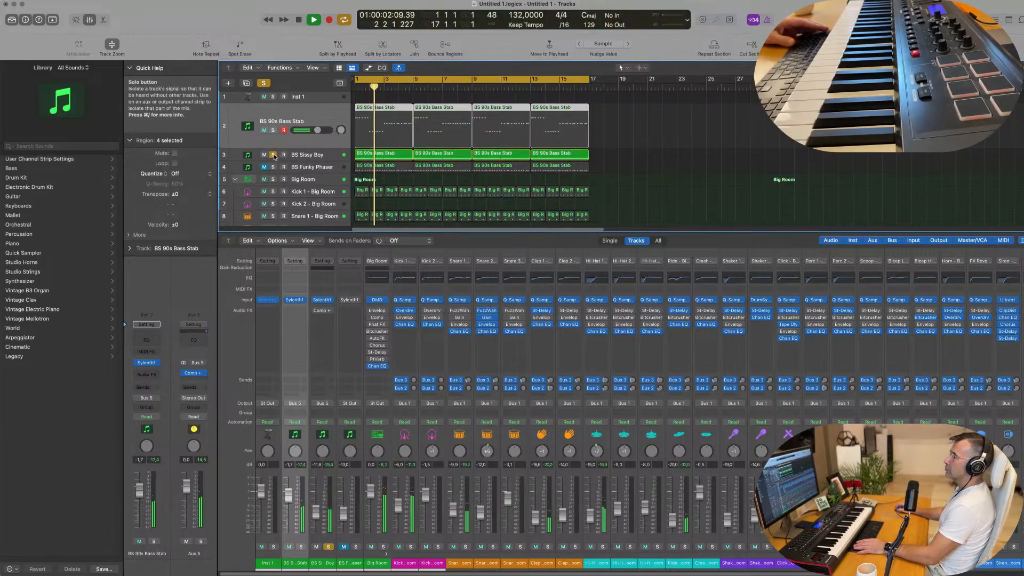
Rebalance the basses by setting BS Sissy Boy to -12.8 dB and BS 90s Bass Stab to -1.1 dB
click(318, 155)
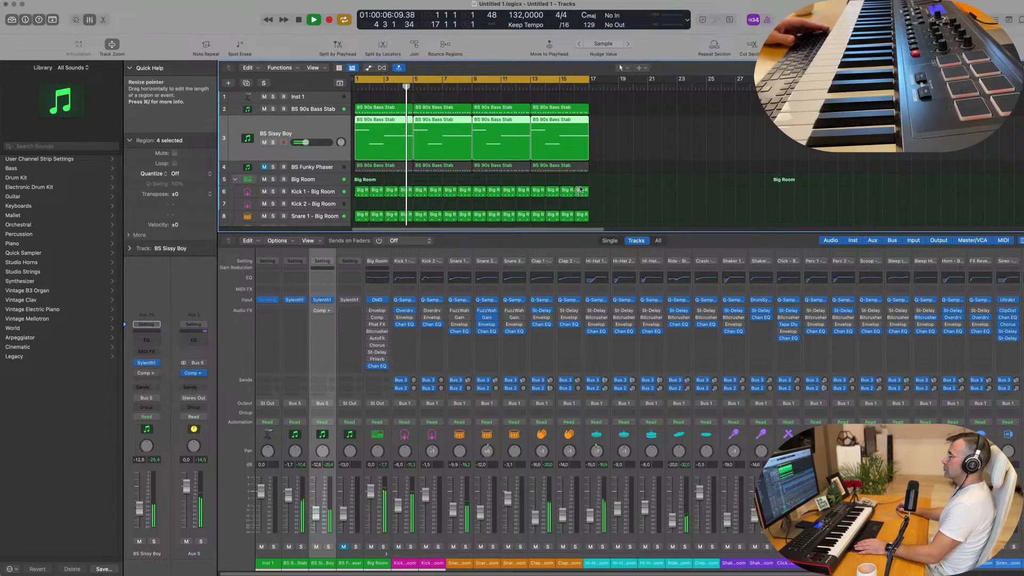
key(Up)
key(Return)
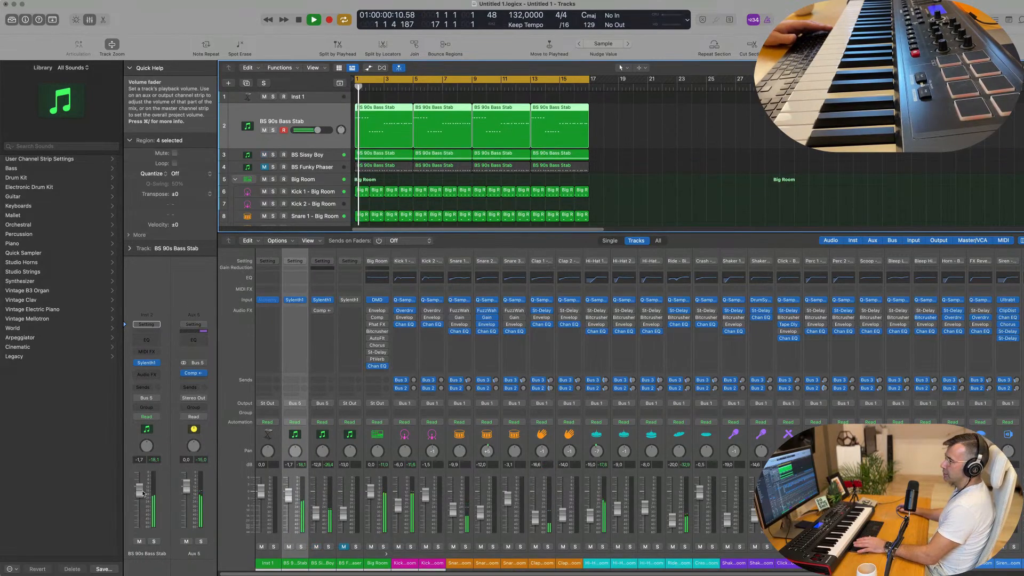
drag(139, 491, 140, 489)
click(702, 142)
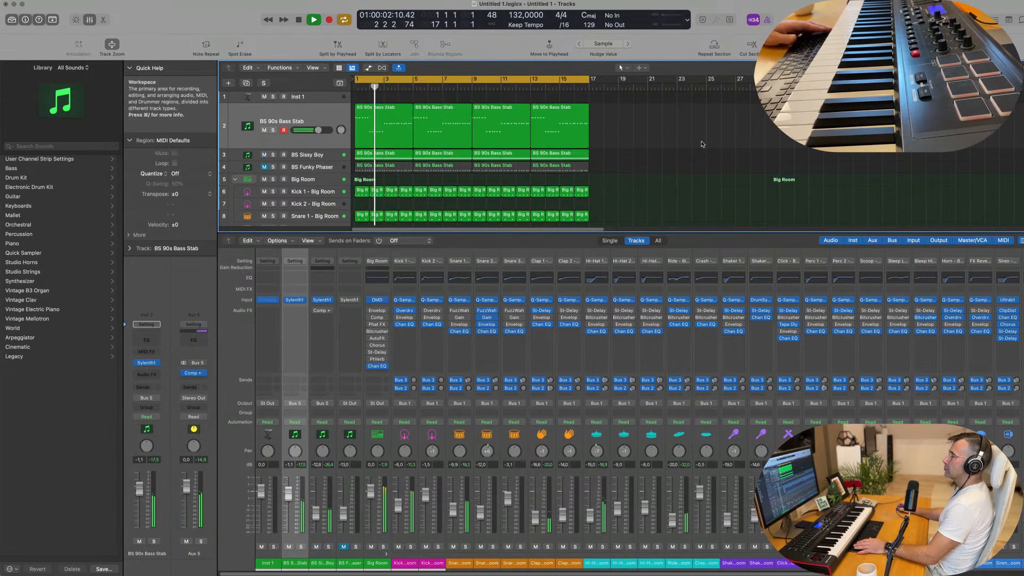
Duplicate the BS Sissy Boy track to get another Sylenth1 track with the same settings
scroll(320, 152, down, 1)
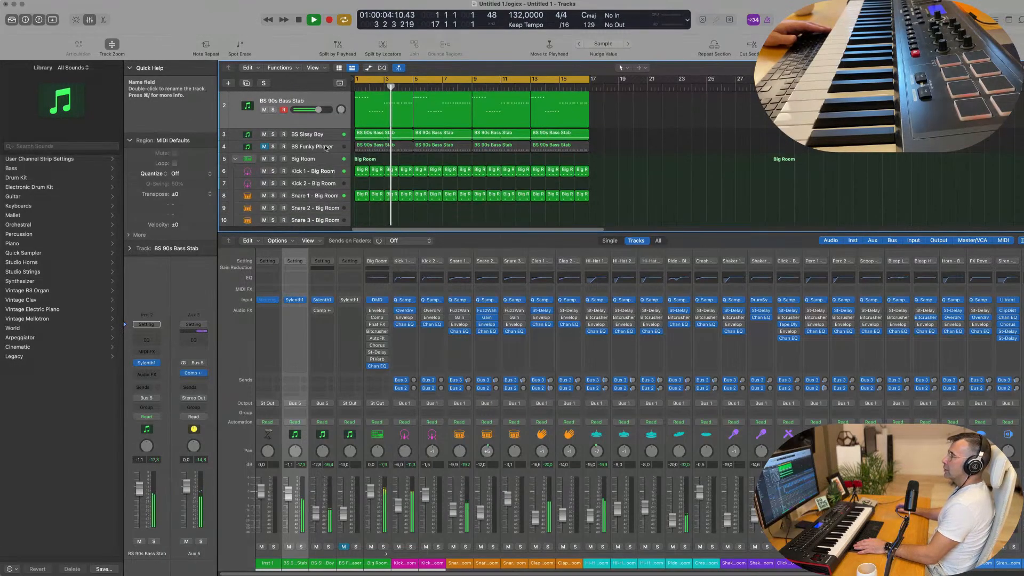
click(326, 140)
key(space)
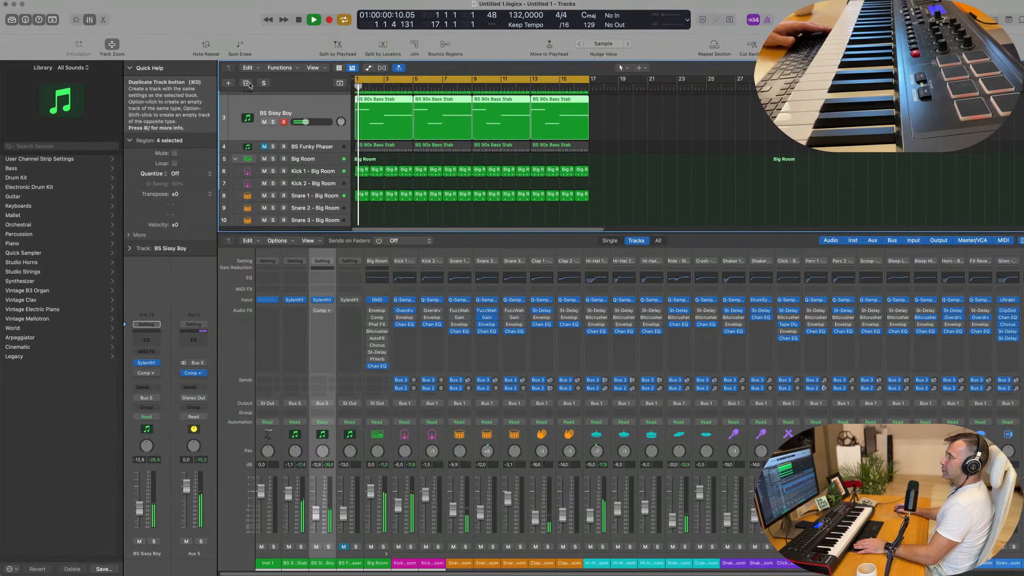
key(super+d)
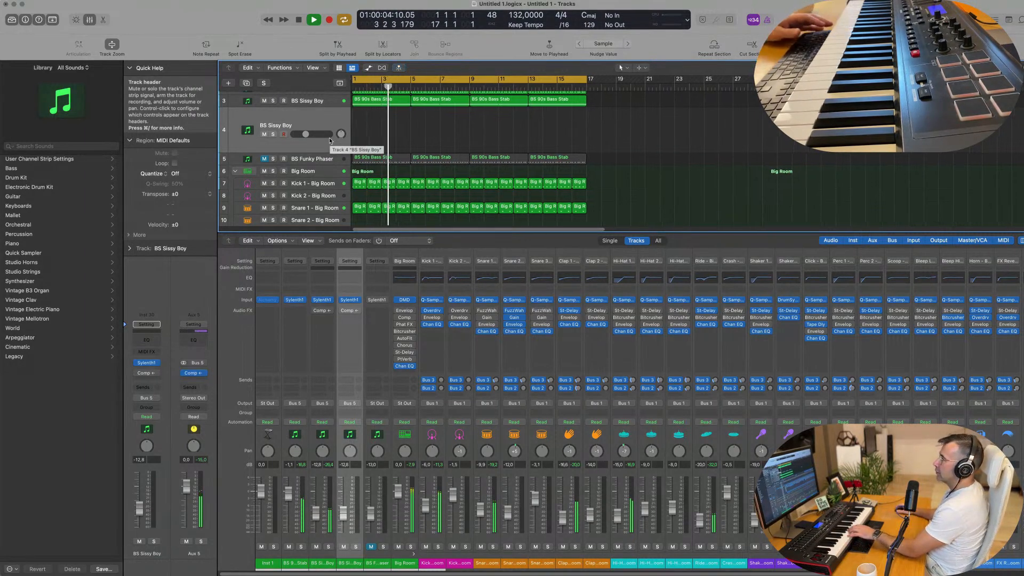
Load the PD NoisePad preset from the third bank in the duplicate track's Sylenth1 and lower the track's volume slightly
click(148, 364)
click(501, 205)
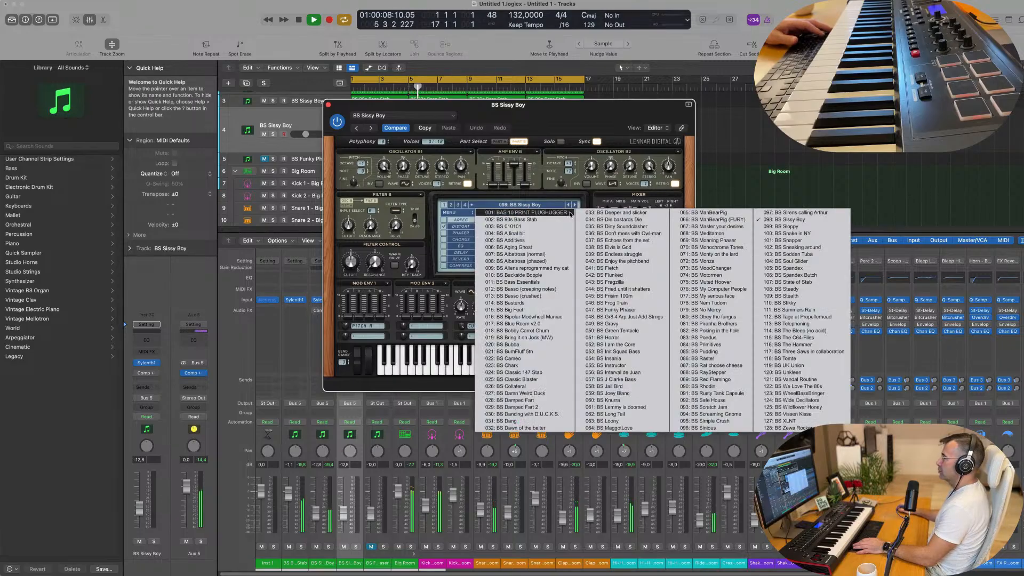
click(452, 207)
click(523, 206)
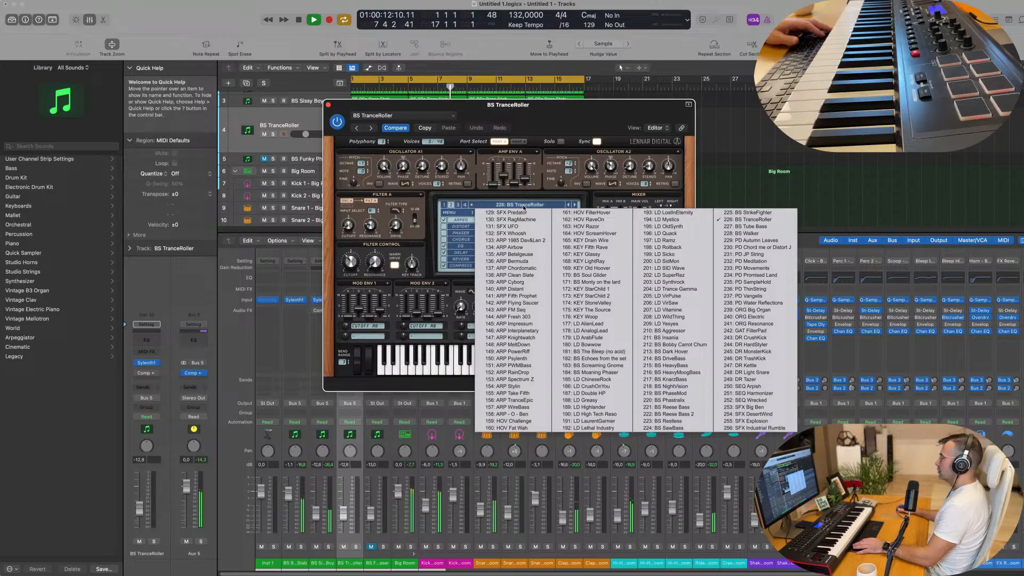
click(458, 205)
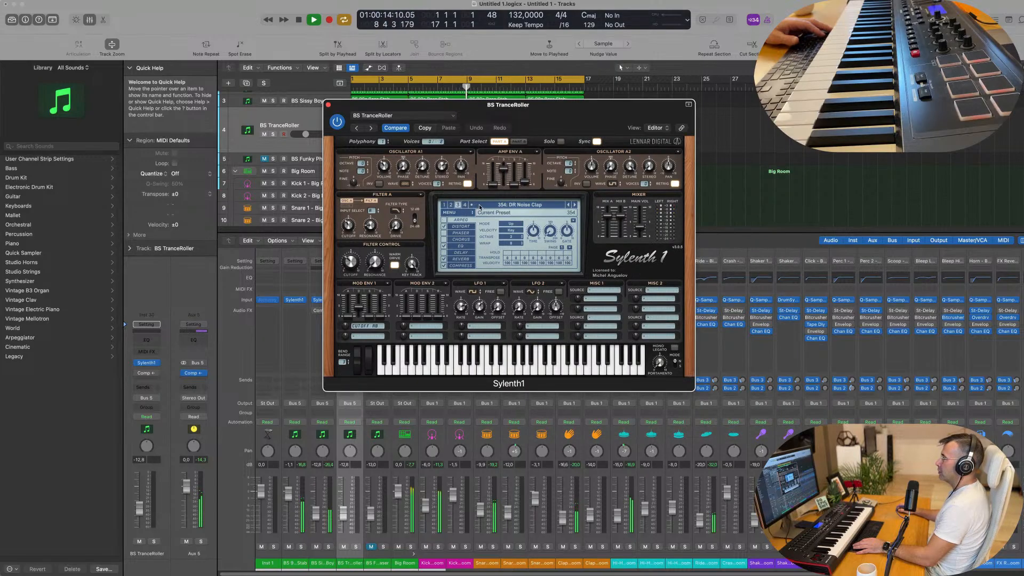
click(480, 205)
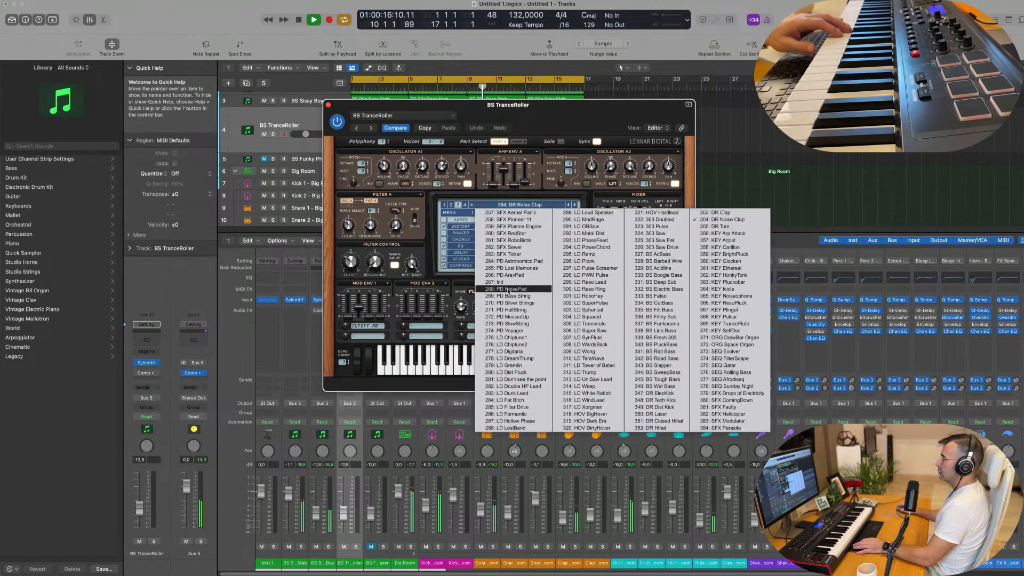
click(508, 295)
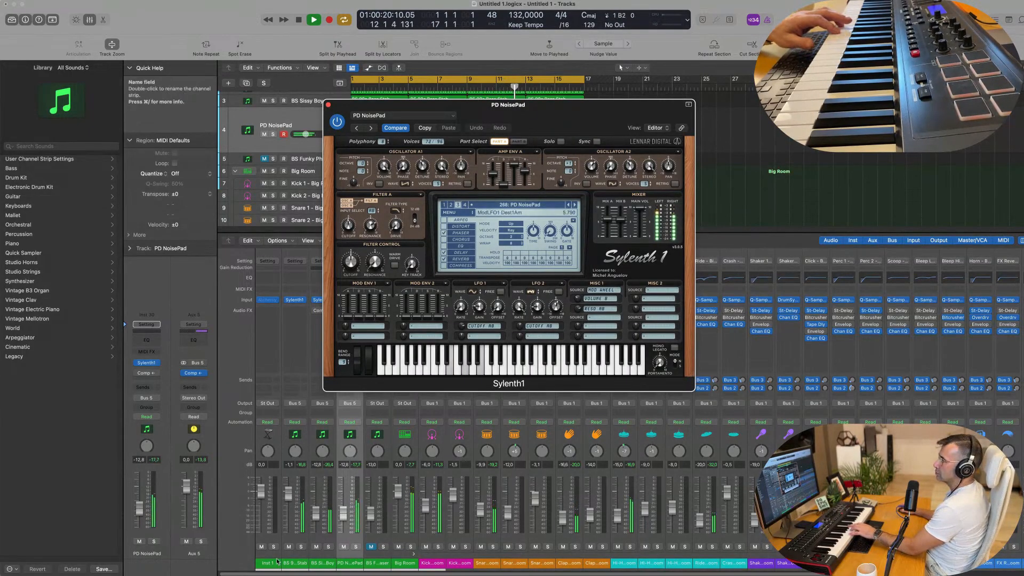
drag(140, 516, 141, 511)
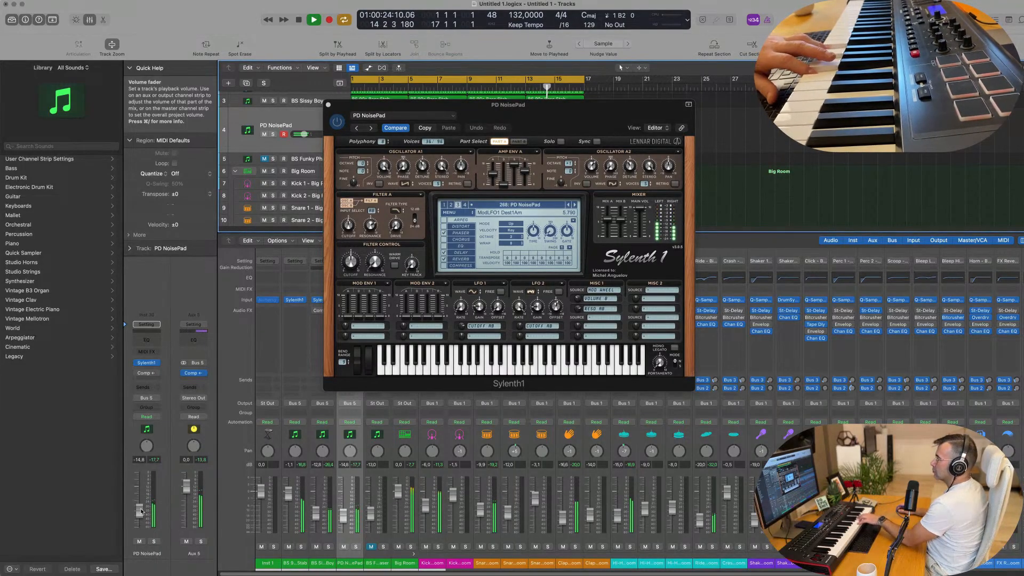
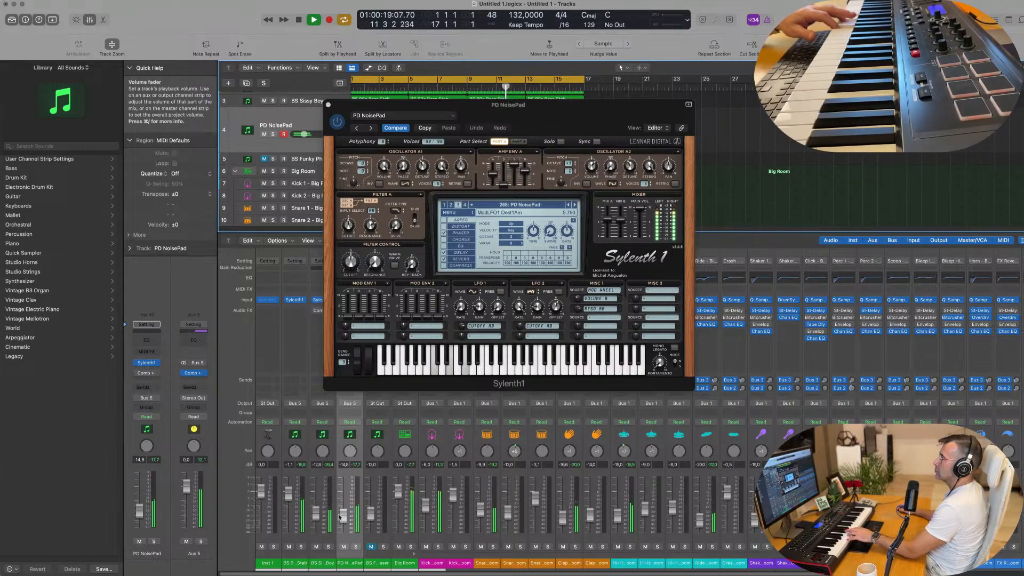
Audition the neighbouring PD pad presets in Sylenth1 from PD Bass String to PD HallString and settle on PD Silver Strings
drag(533, 105, 719, 156)
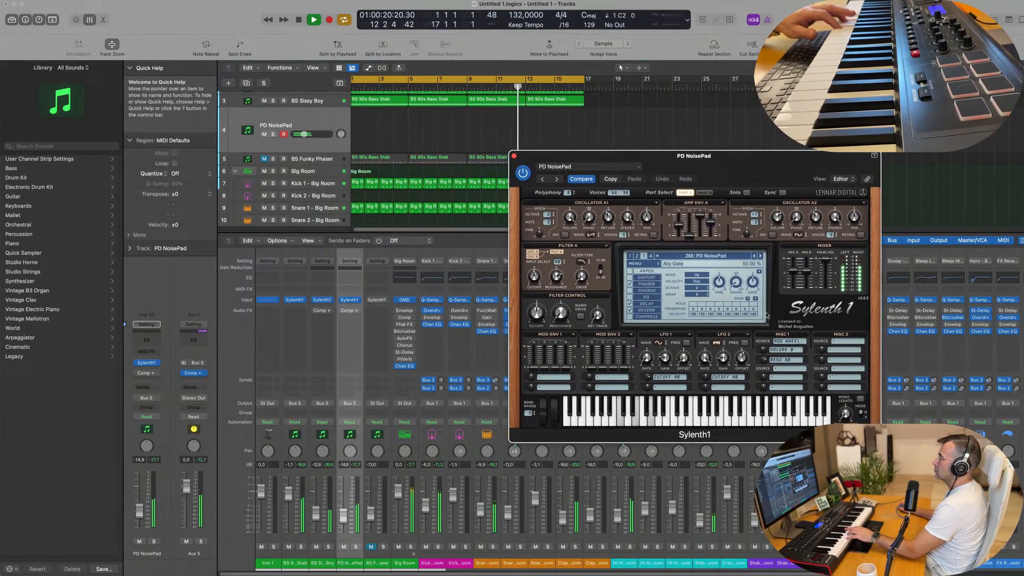
click(760, 256)
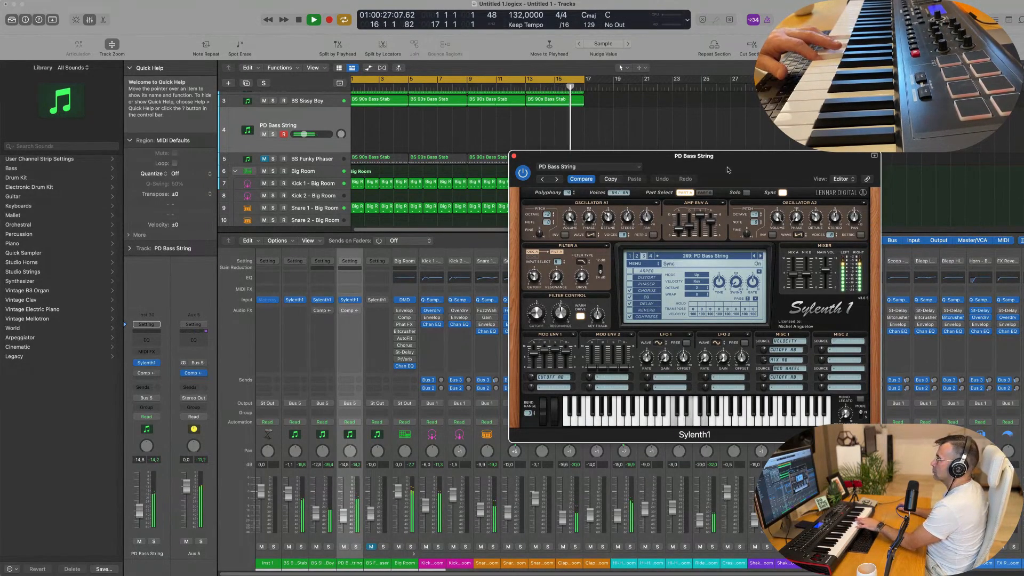
drag(728, 169, 687, 173)
click(515, 181)
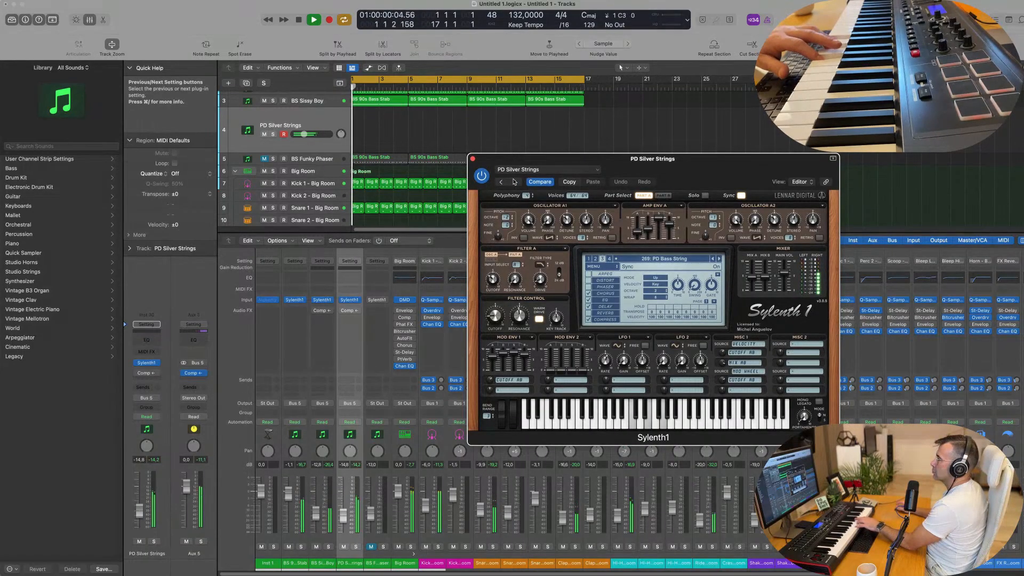
click(514, 182)
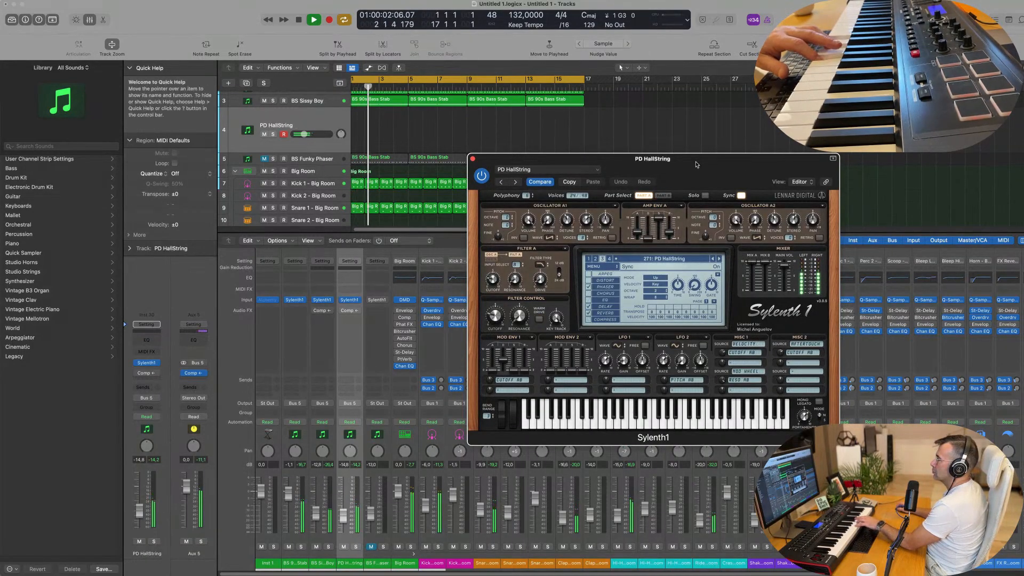
click(712, 259)
mouse_move(667, 167)
mouse_down()
mouse_move(598, 169)
mouse_move(647, 183)
mouse_move(643, 193)
mouse_move(760, 174)
mouse_move(662, 180)
mouse_up()
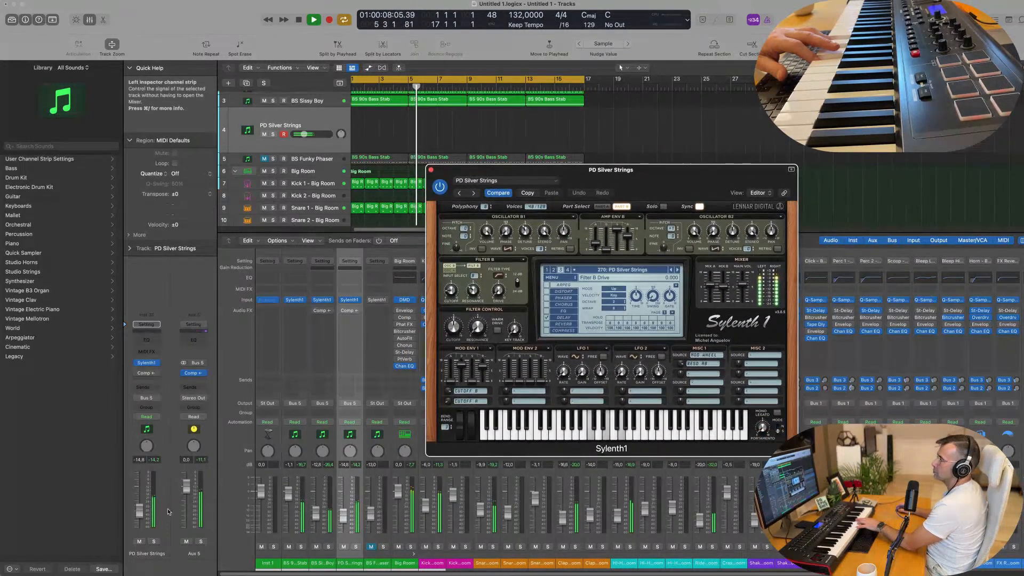
Lower the PD Silver Strings track to -17.0 dB and route its output from Bus 5 to Stereo Output
click(140, 513)
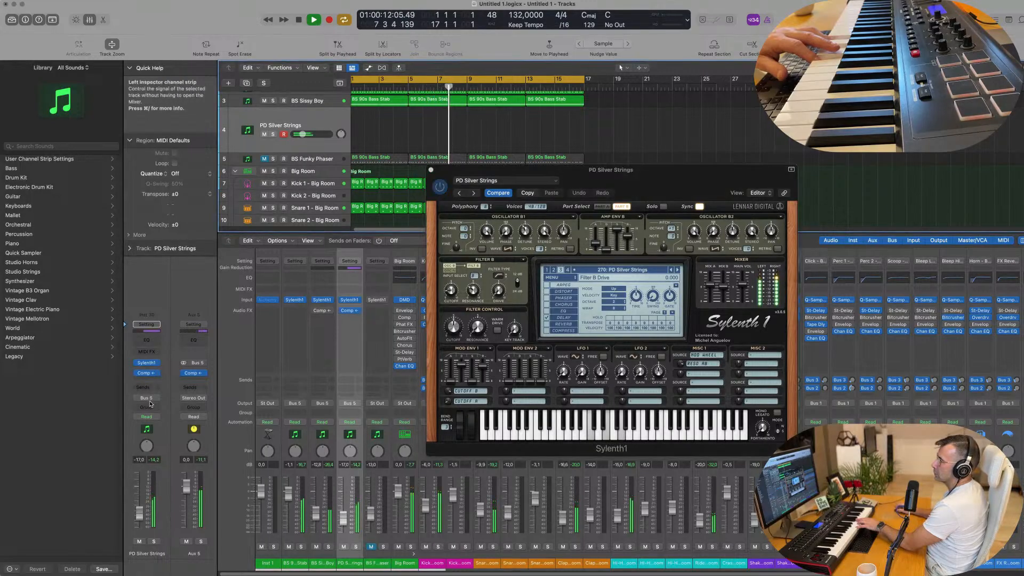
click(146, 399)
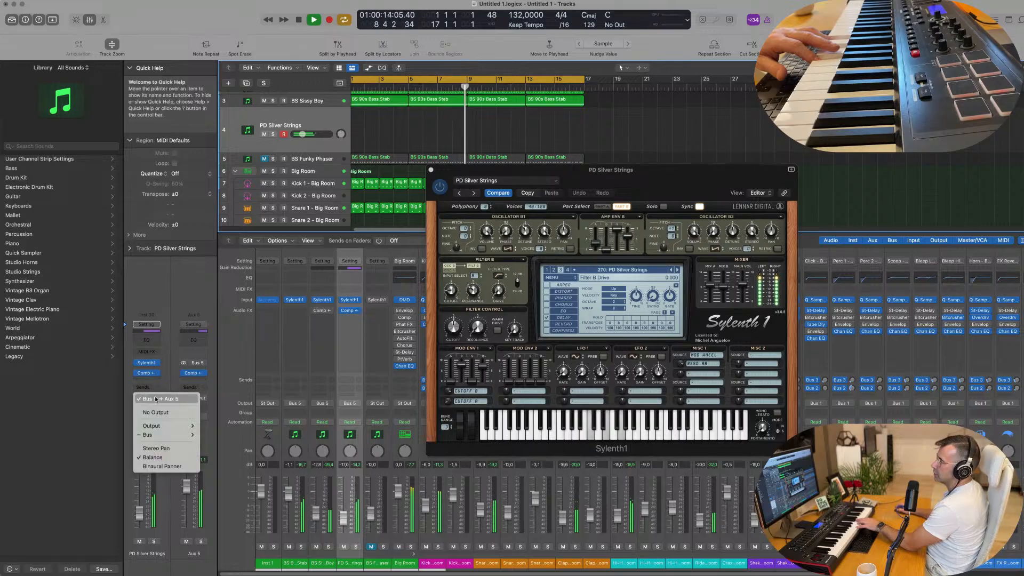
mouse_move(154, 425)
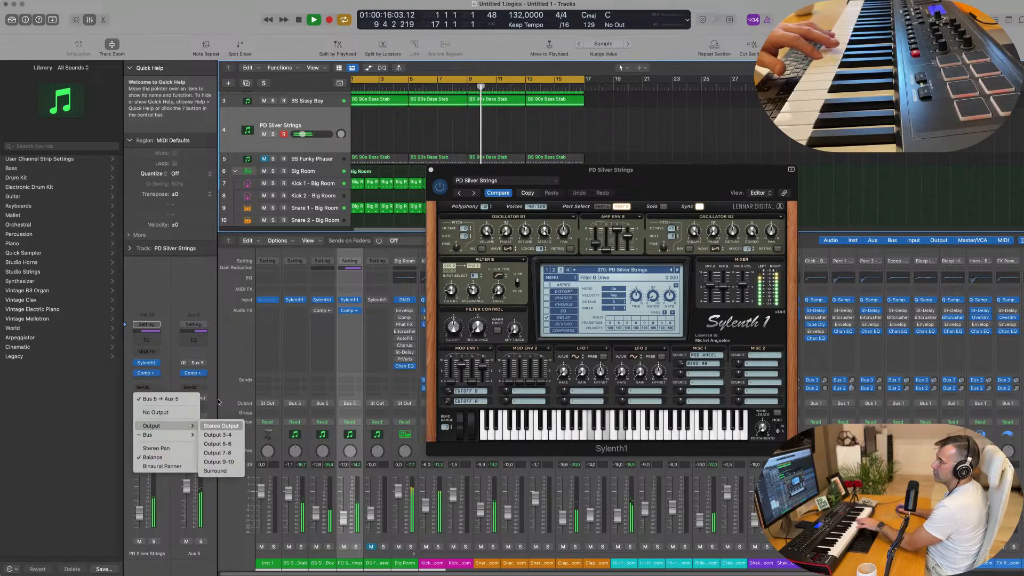
click(221, 425)
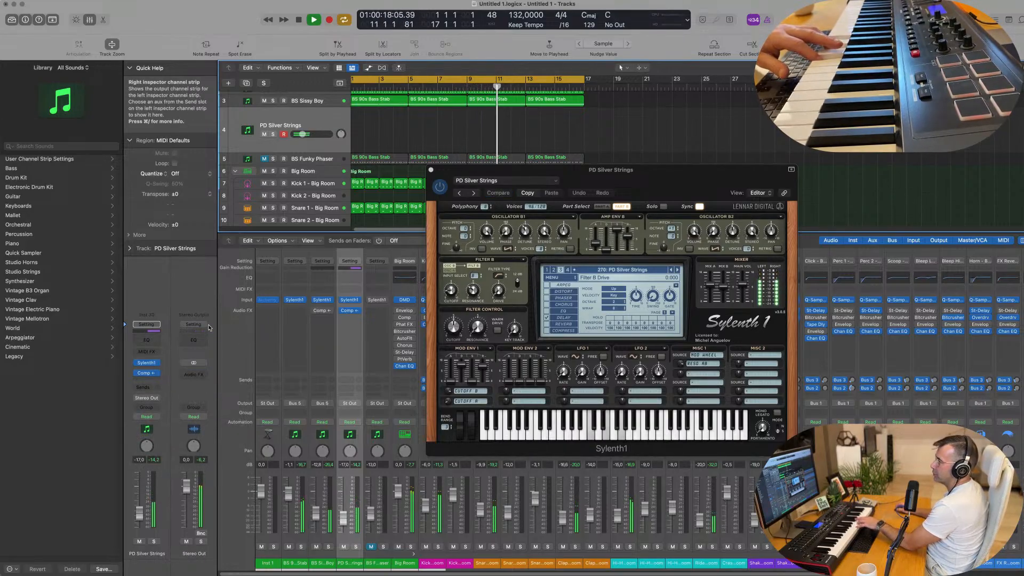
Step forward through the third bank's presets, auditioning PD HallString, PD SlowString and LD Chiptune1 up to LD Digitaria
click(676, 271)
click(676, 271)
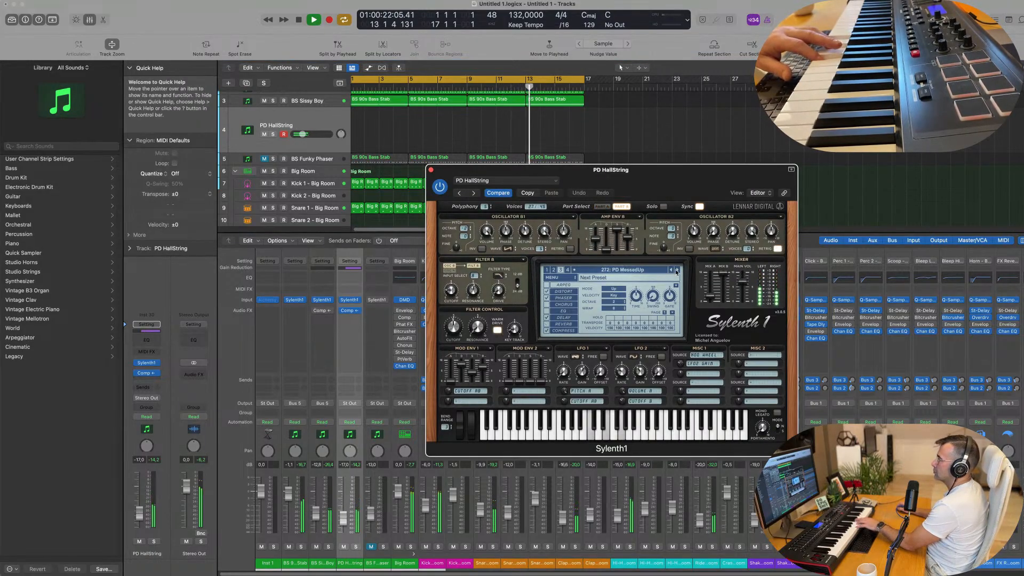
click(675, 271)
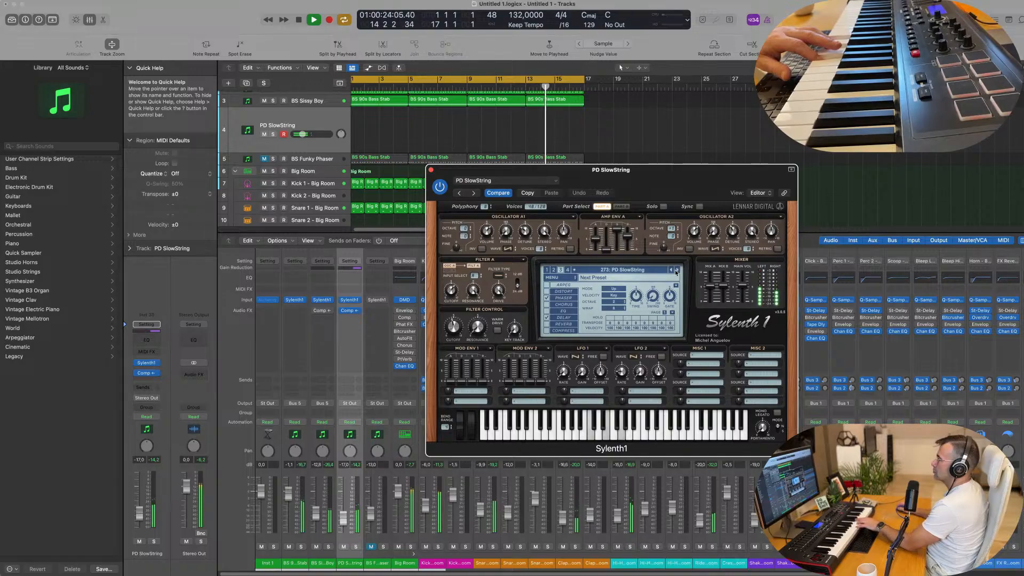
click(676, 270)
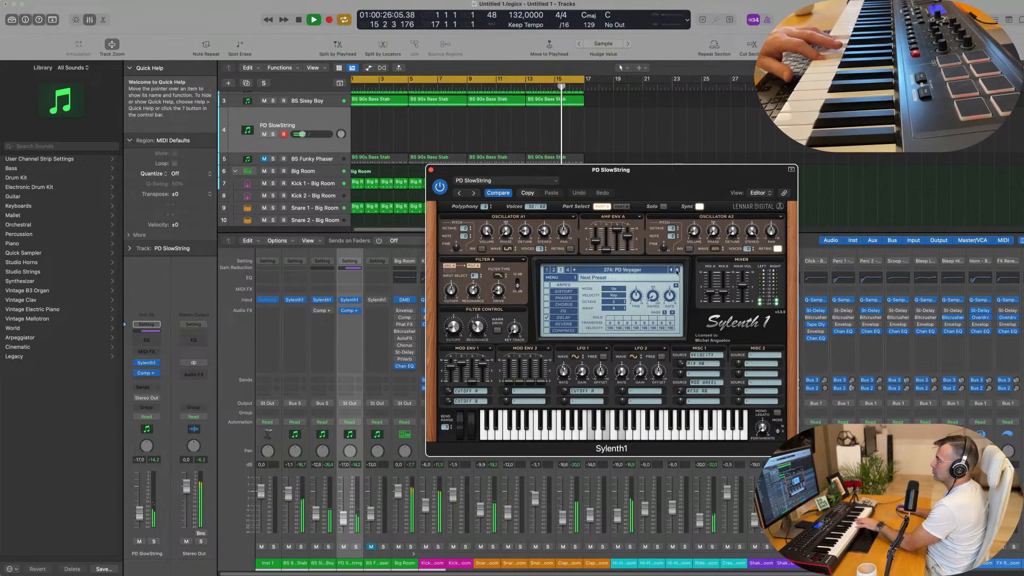
click(676, 270)
click(677, 272)
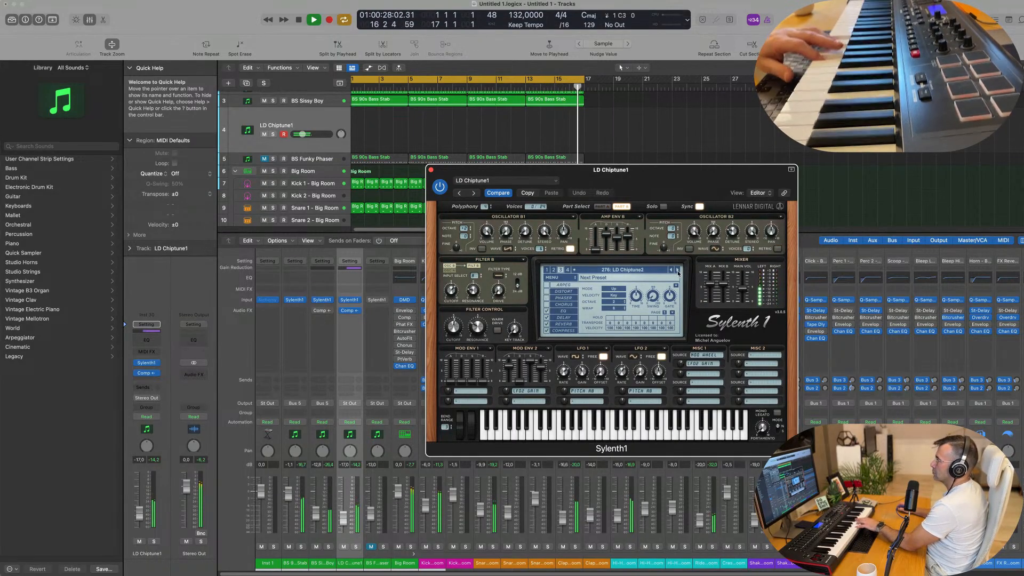
click(677, 272)
Switch Sylenth1 to its fourth bank, audition ARP Northern Light, and load the ARP Blade Runner preset
click(644, 271)
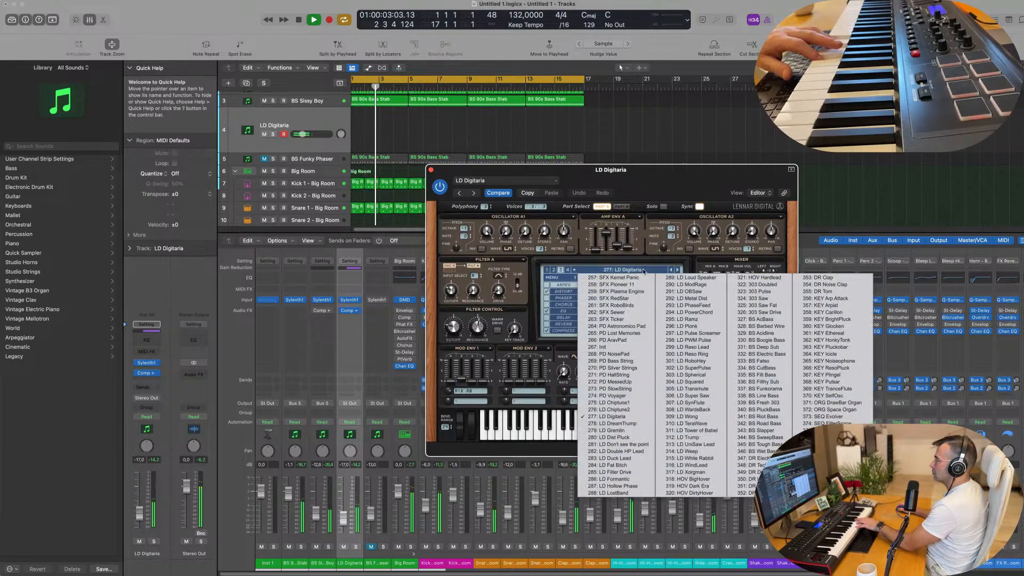
click(568, 270)
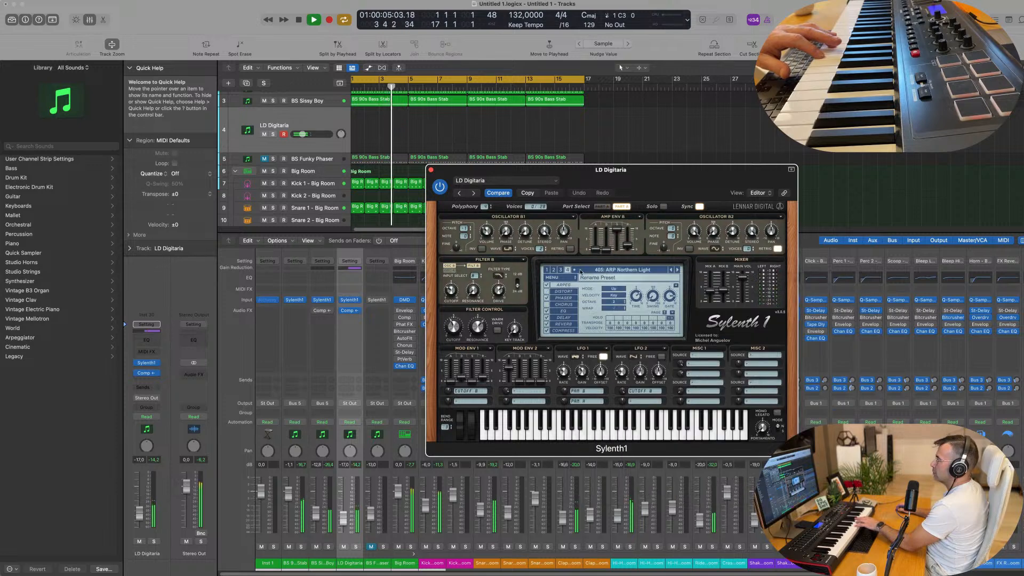
click(603, 270)
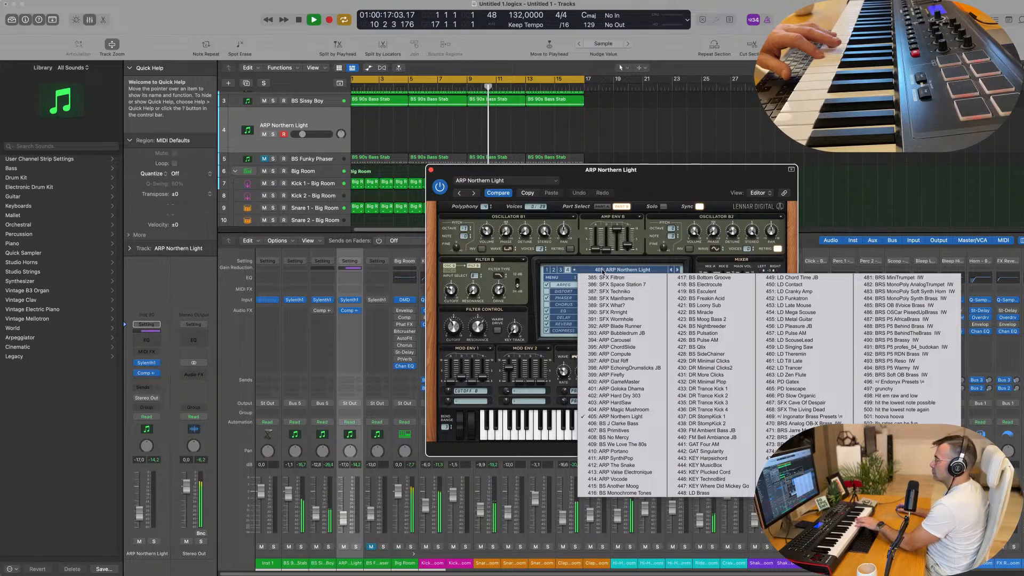
click(610, 326)
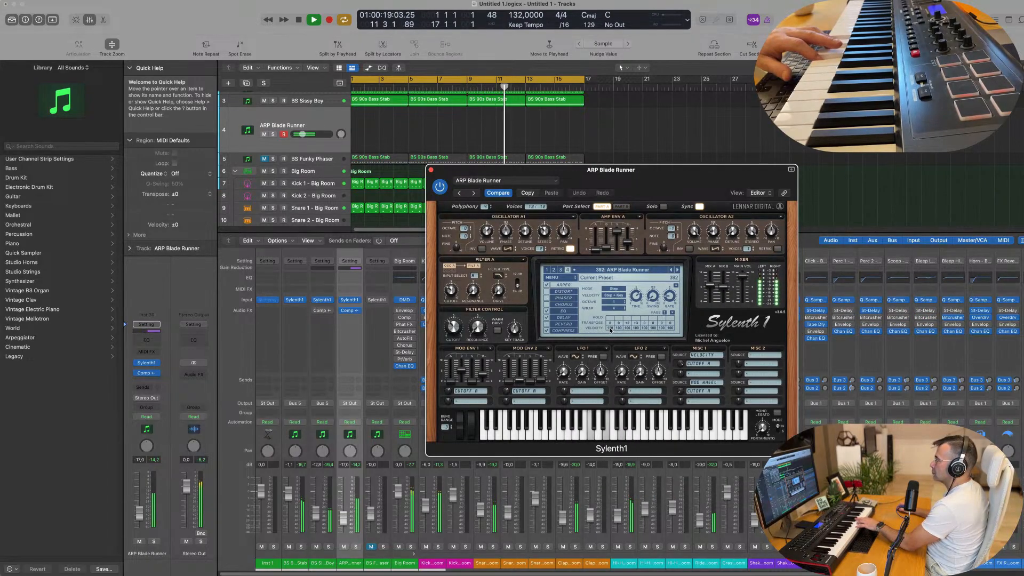
Audition the following arpeggio presets, ARP Bubbledrum JB, ARP Carousel, ARP ChordSlide and ARP Compute, up to ARP Dist Riff
drag(663, 187, 670, 233)
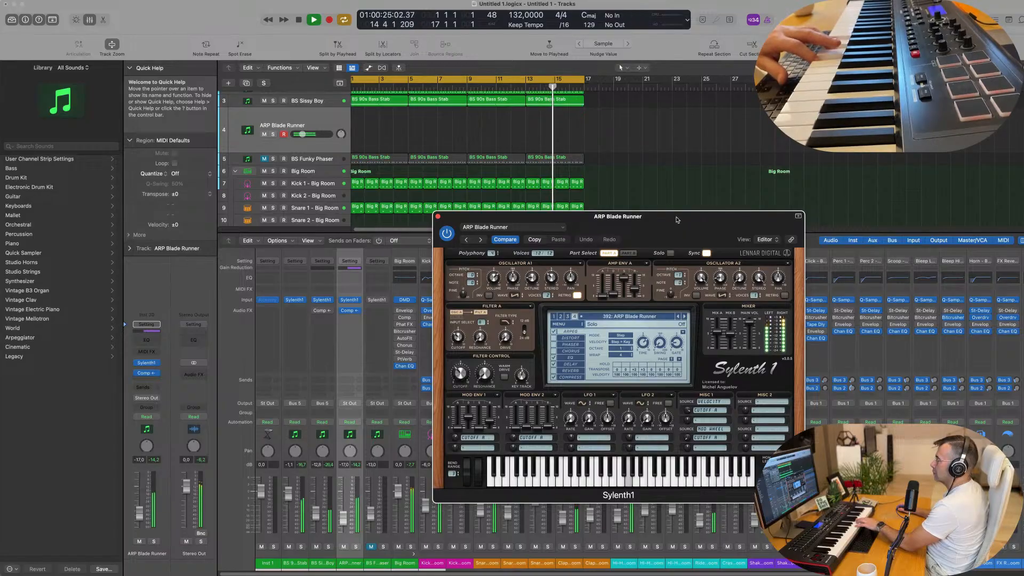
drag(667, 222, 607, 228)
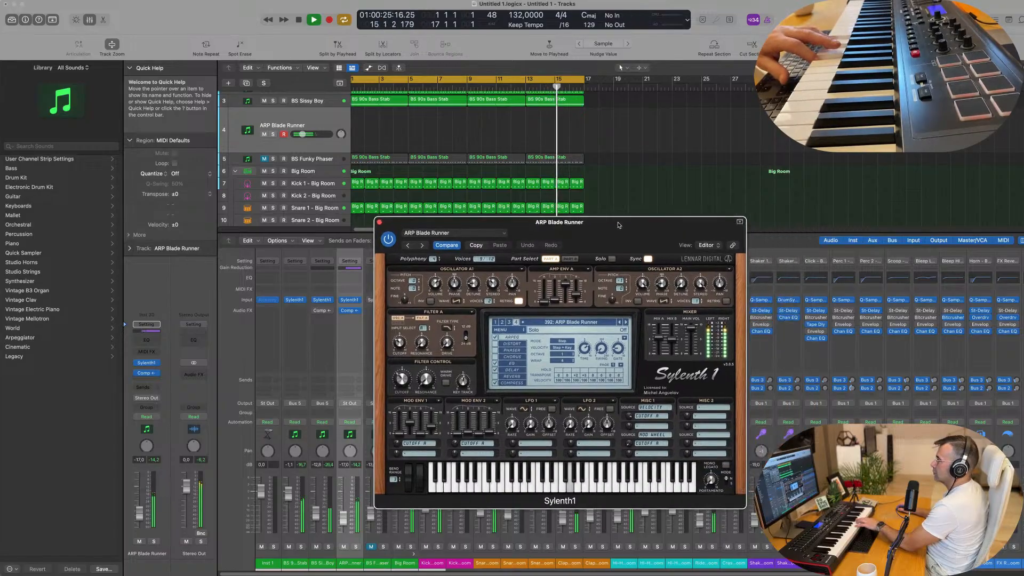
click(624, 322)
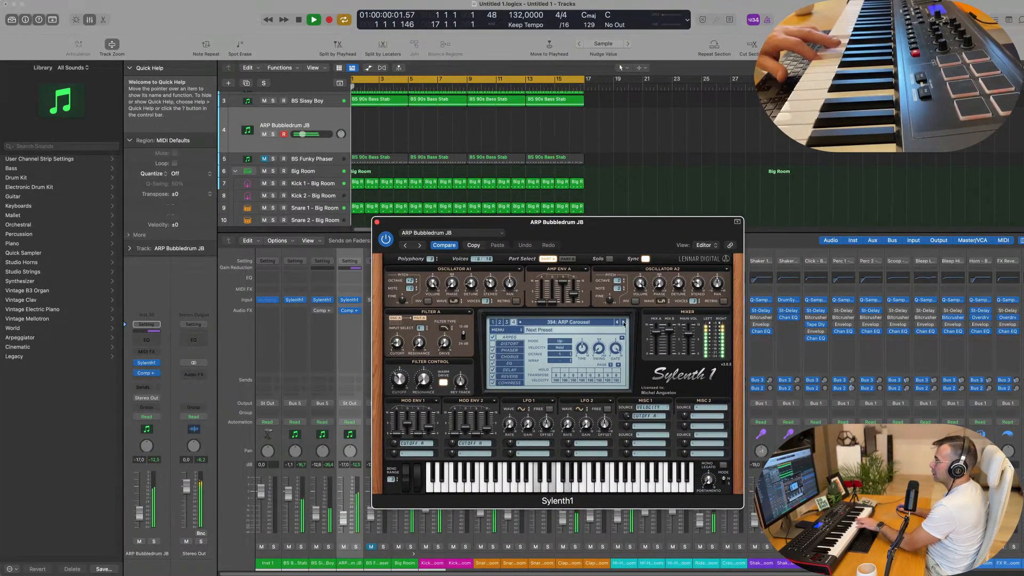
click(623, 322)
click(624, 323)
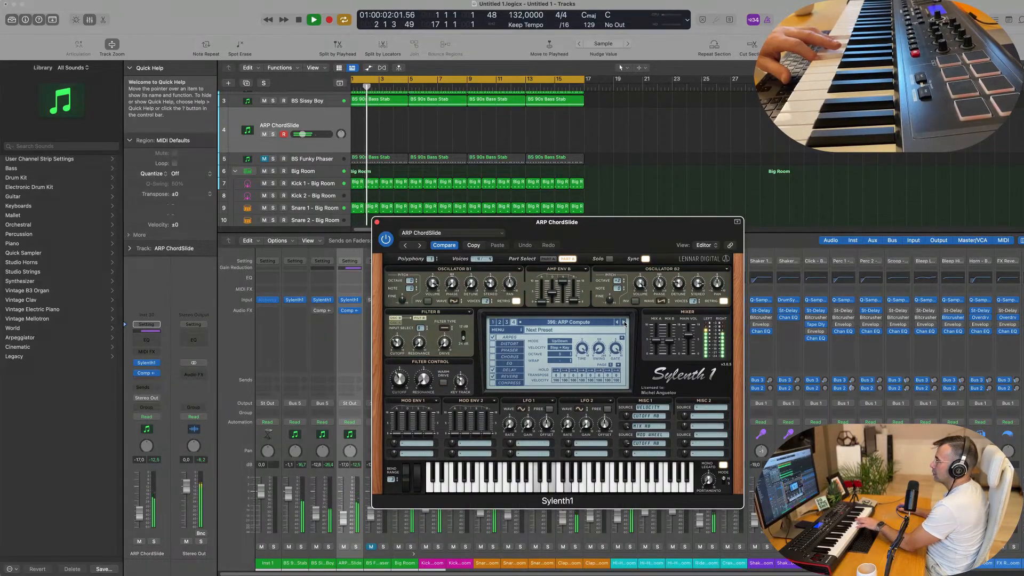
click(624, 322)
click(623, 322)
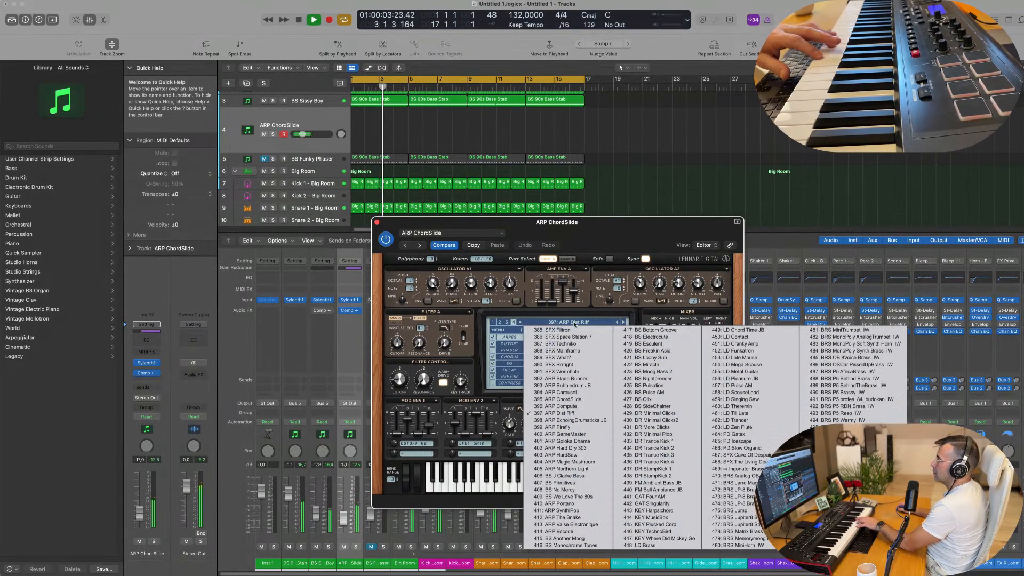
Load another factory bank, the one starting with BASS - #ABGT, and select its PAD - Back in Time preset
click(576, 321)
click(502, 329)
click(502, 330)
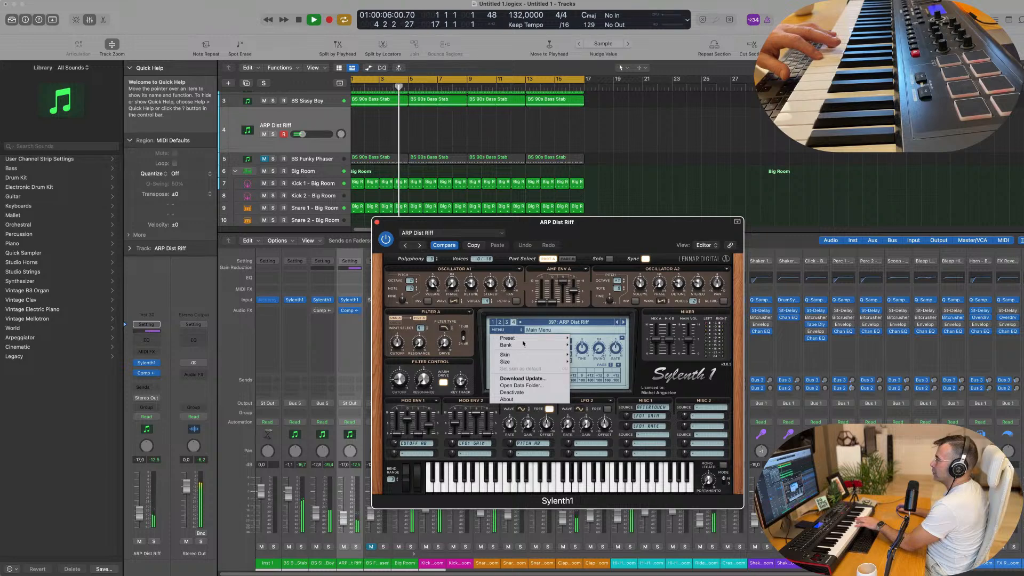
mouse_move(525, 345)
mouse_move(611, 350)
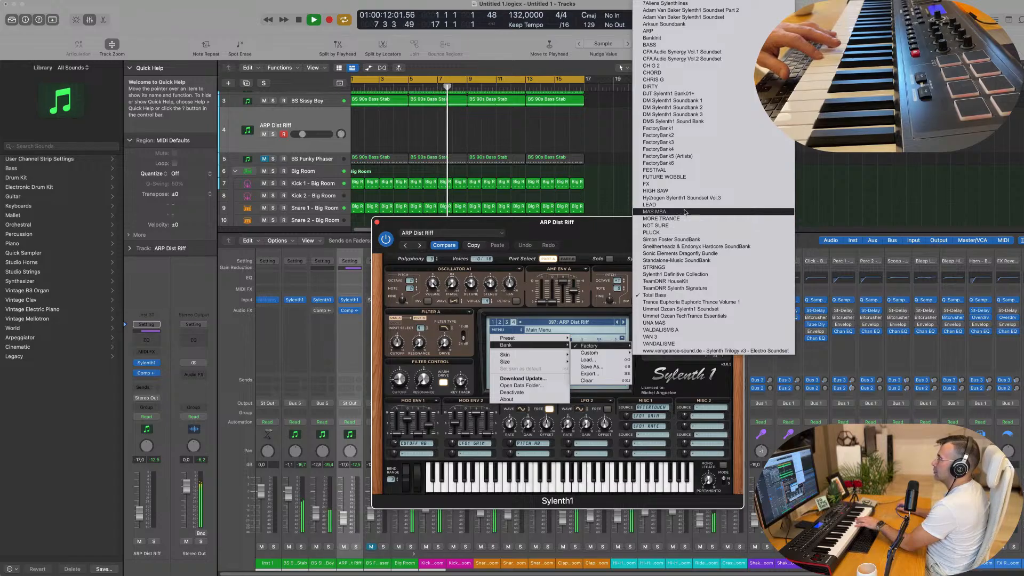
click(679, 87)
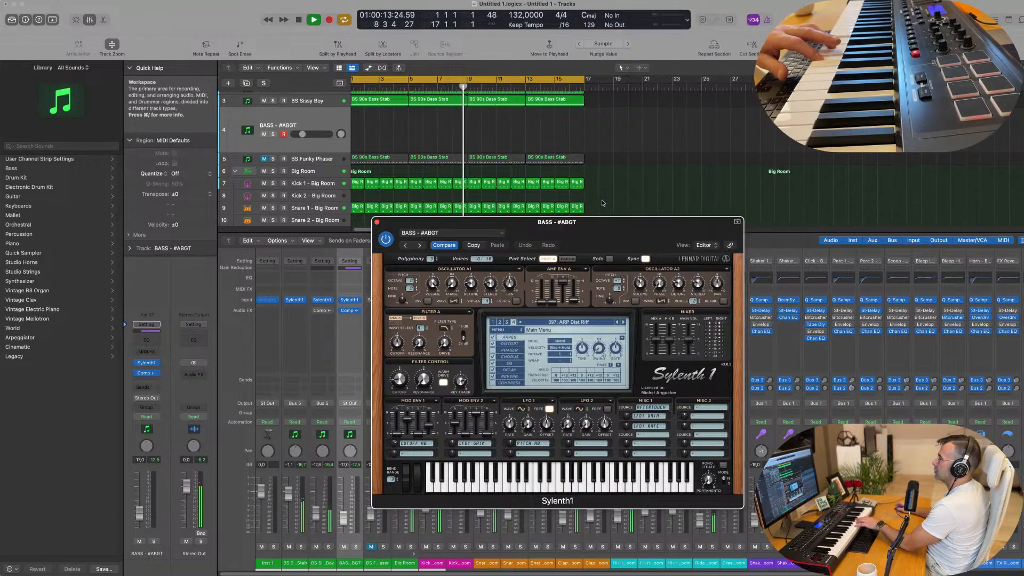
click(577, 324)
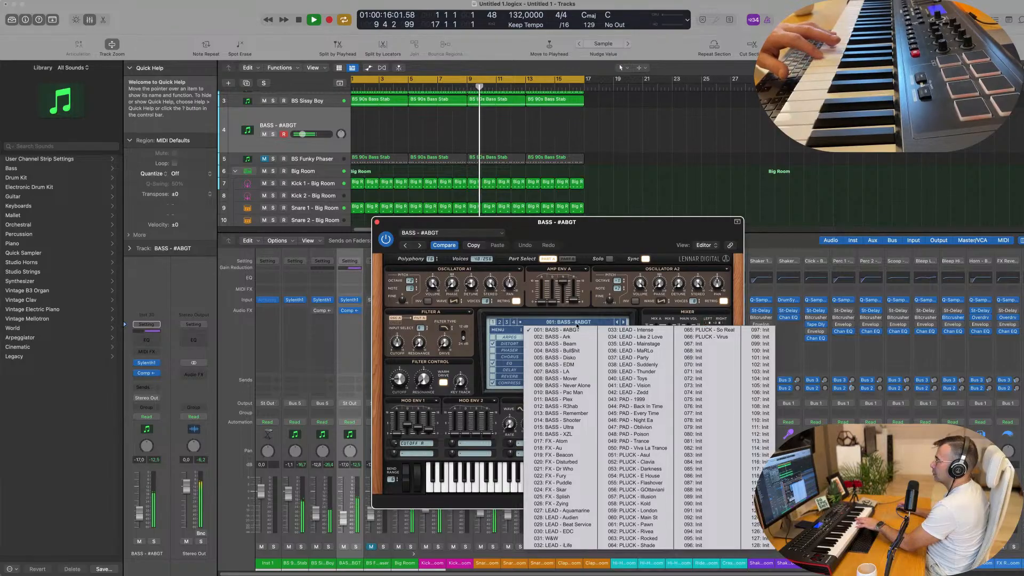
click(634, 406)
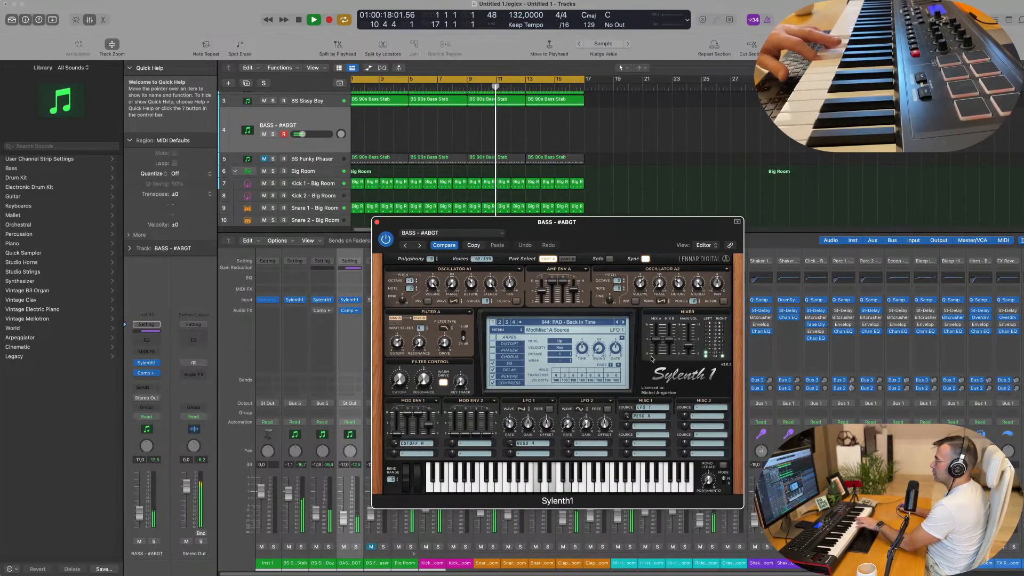
Step through the bank's pad presets, from PAD - Every Time to PAD - Viva La Trance, and on to PLUCK - Asul
click(405, 246)
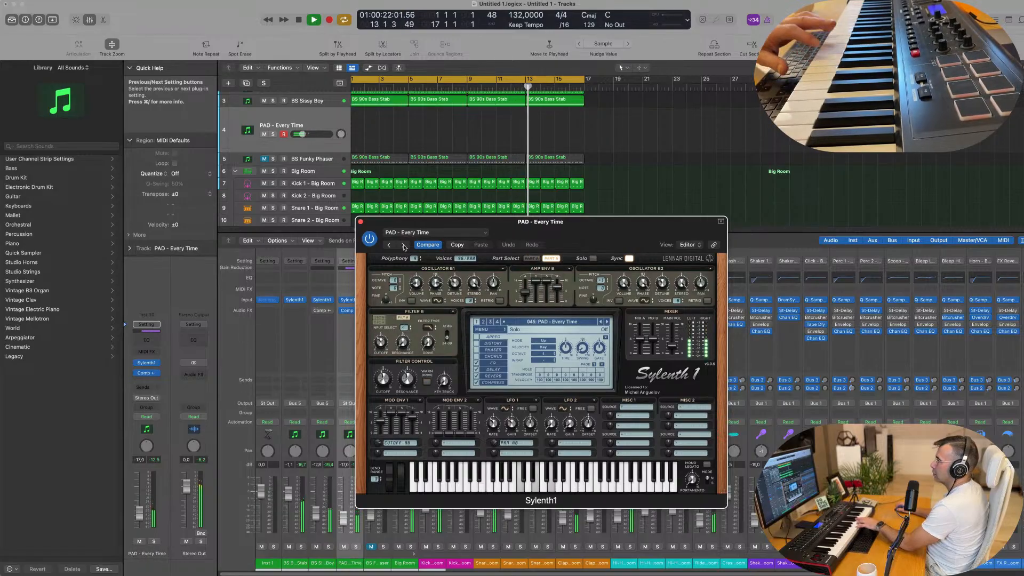
click(404, 246)
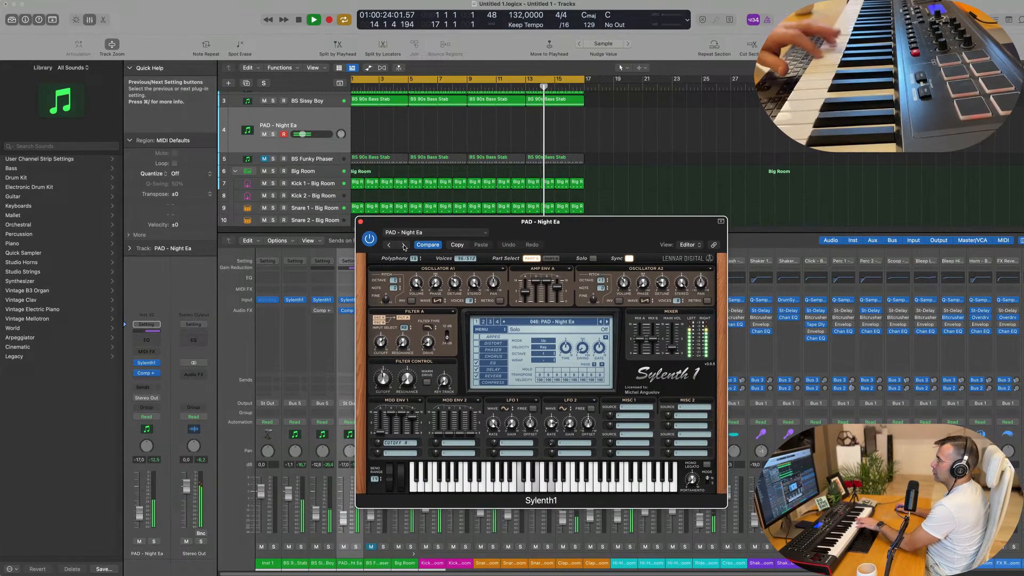
click(405, 246)
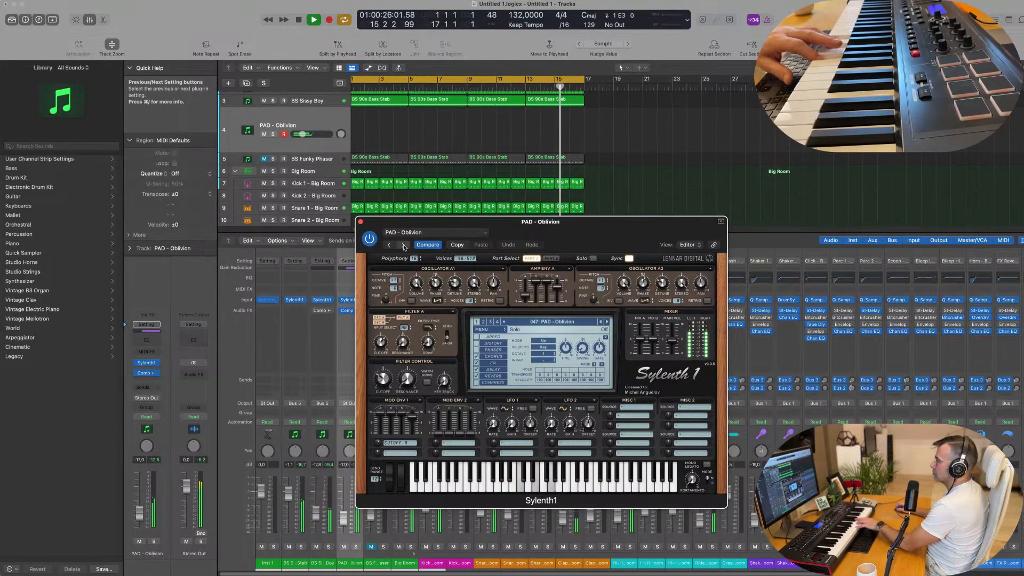
click(405, 246)
click(404, 246)
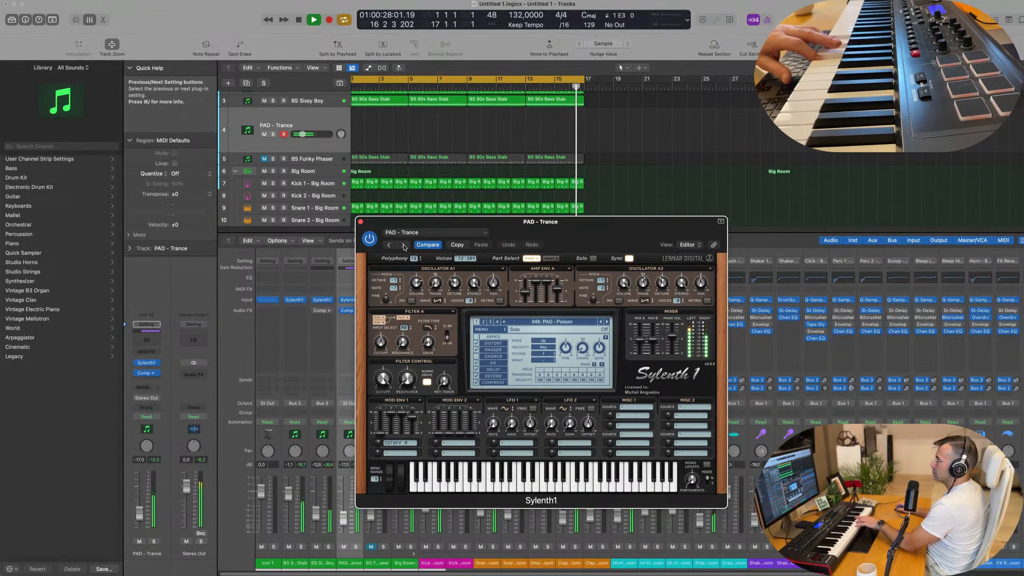
click(405, 246)
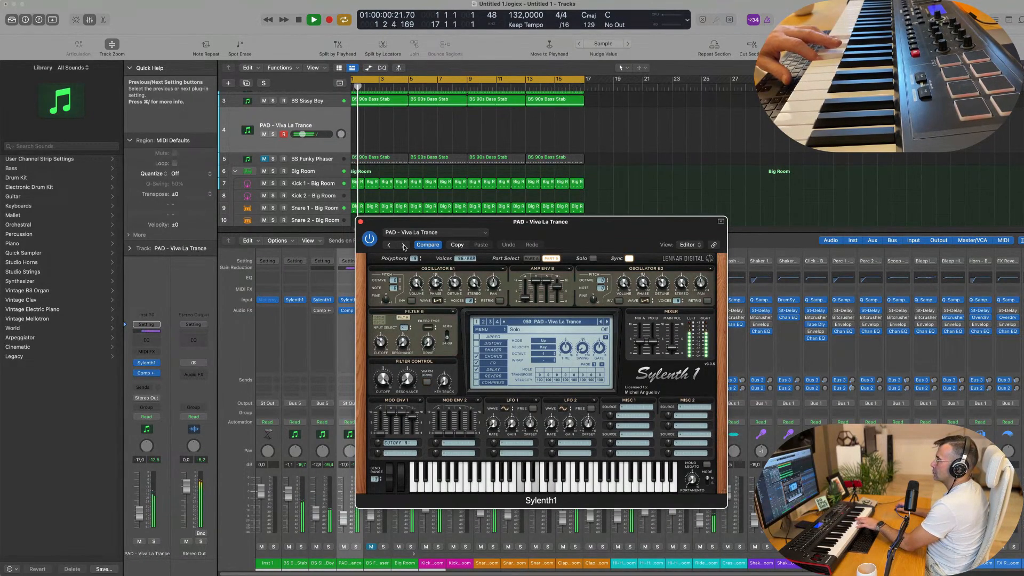
click(404, 247)
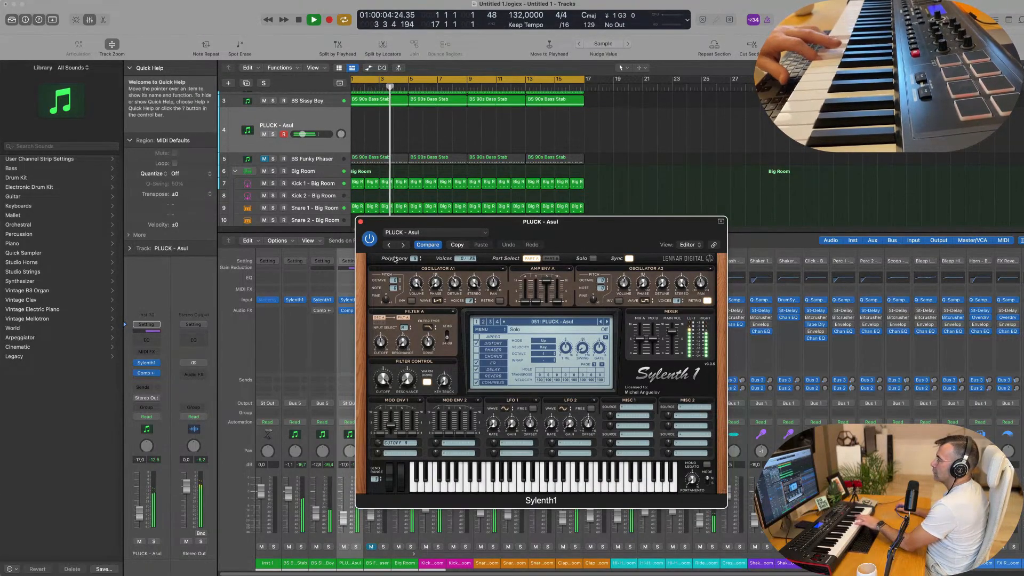
Close Sylenth1 and replace the instrument on the PLUCK - Asul track with Alchemy
click(360, 222)
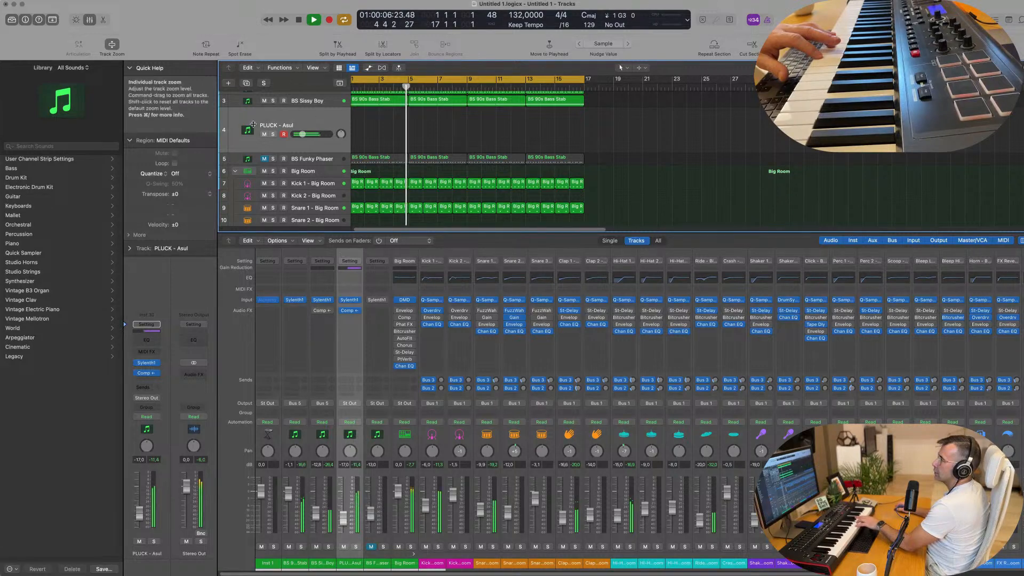
click(152, 363)
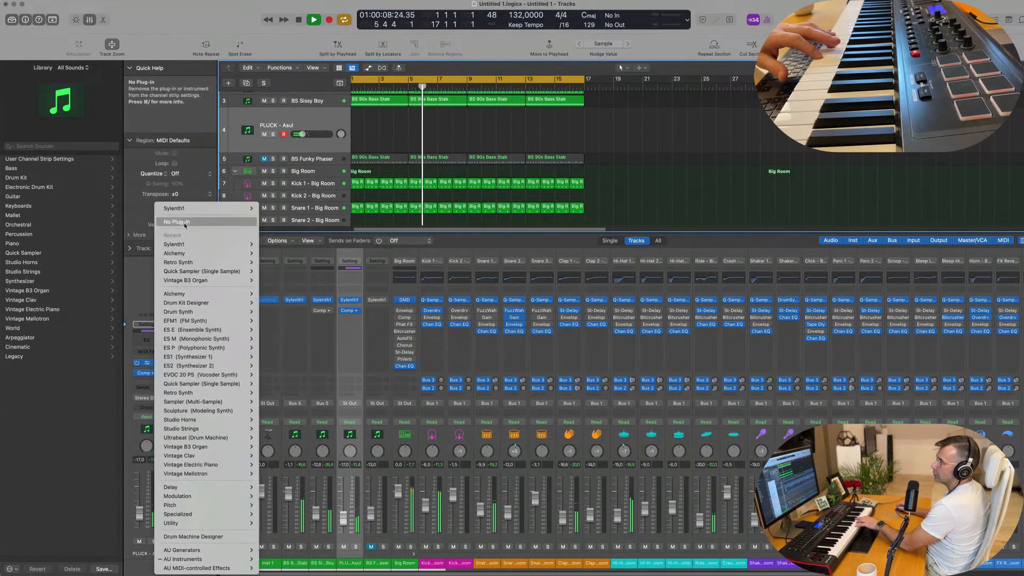
mouse_move(235, 294)
click(275, 299)
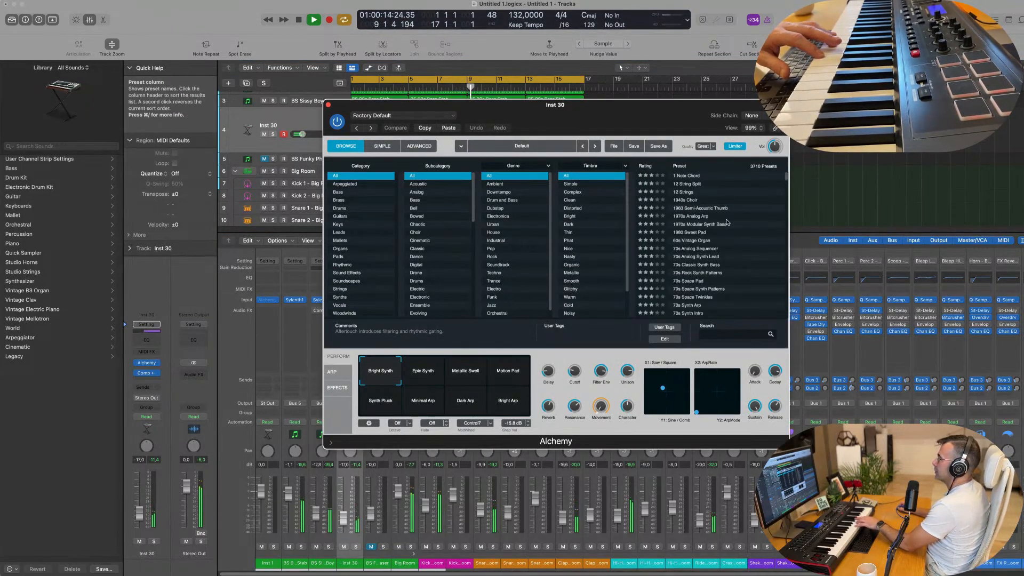
Filter Alchemy's presets to Pads, sort them by rating, and load Perfect Pad 02
click(338, 256)
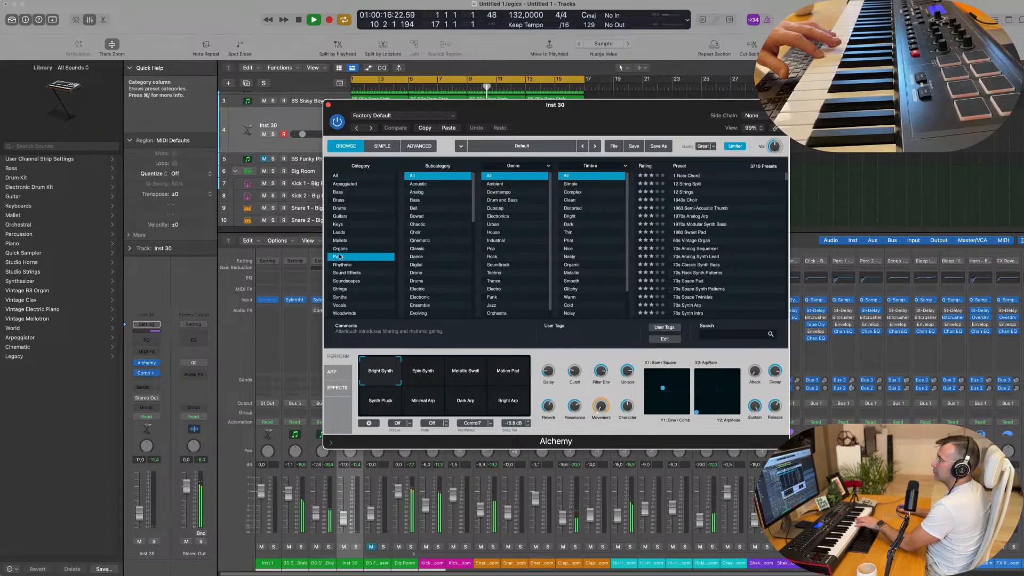
click(646, 166)
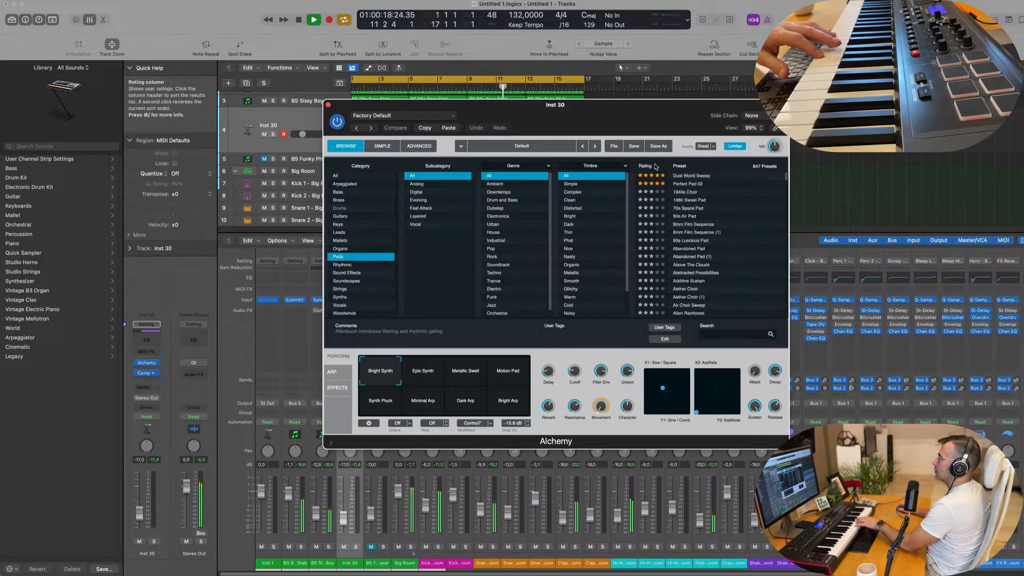
click(698, 185)
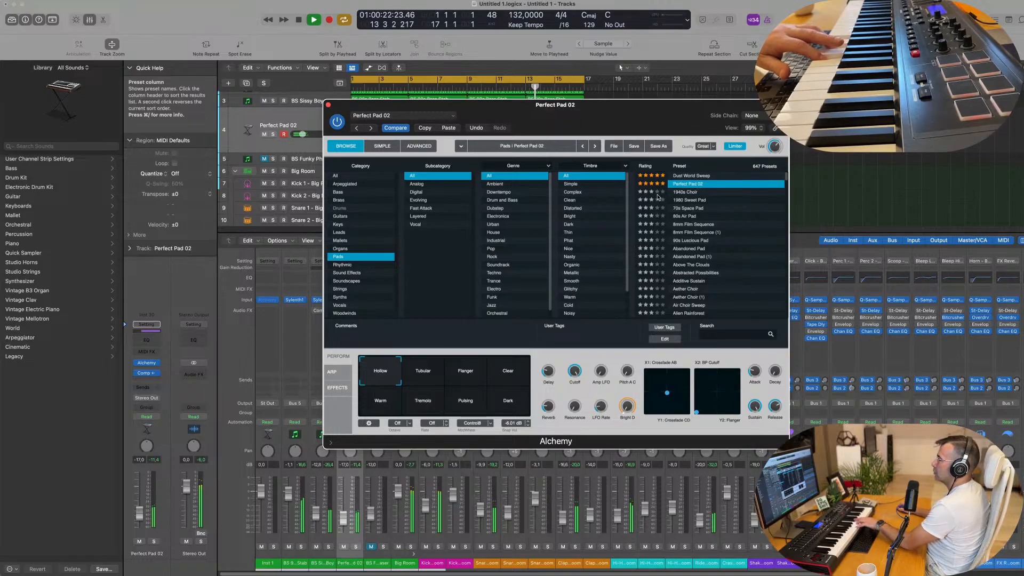
drag(567, 114, 661, 139)
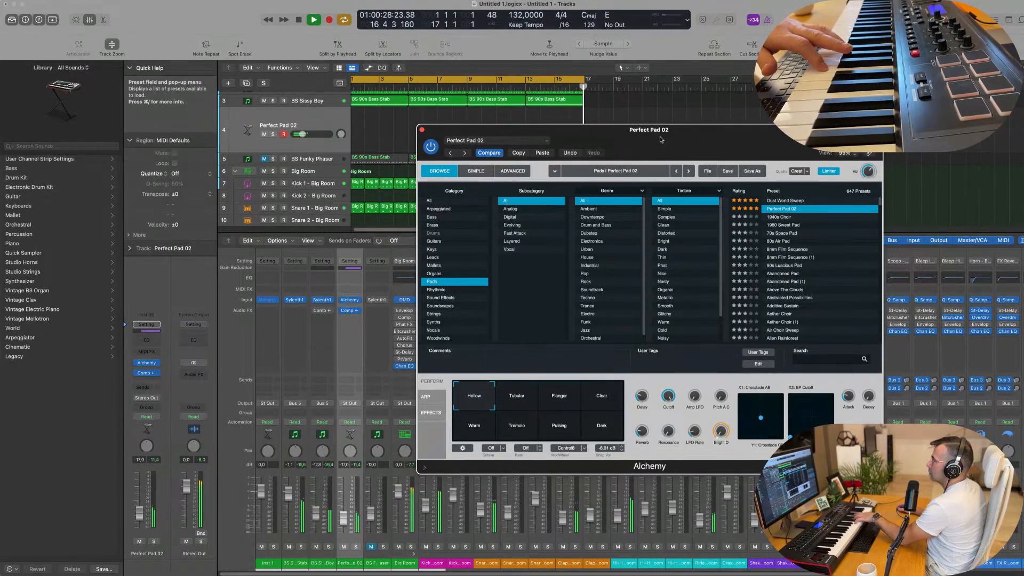
Record a pad chord progression from bar 5 on the Perfect Pad 02 track and move the recorded region to bar 1
key(r)
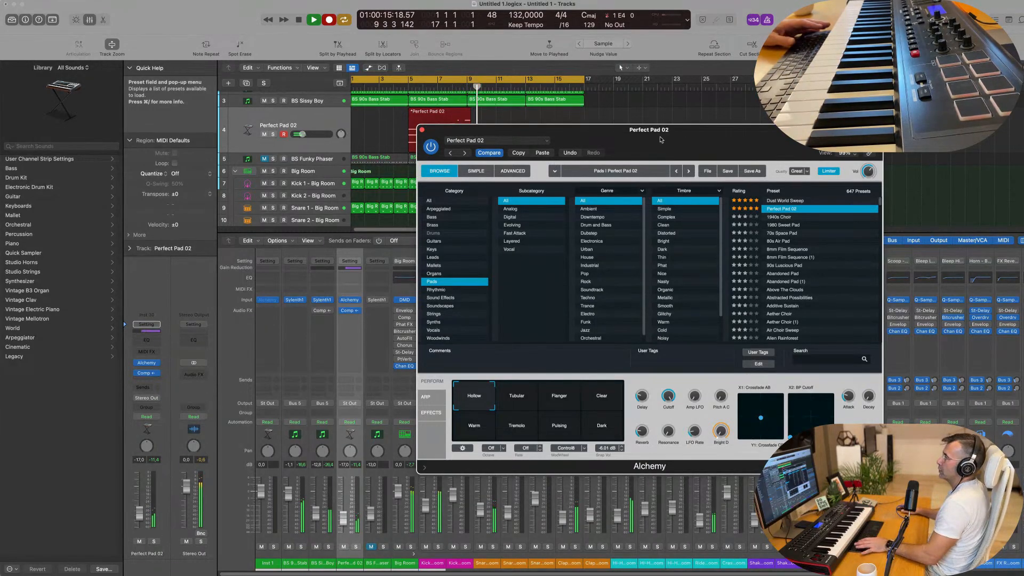
key(space)
drag(661, 140, 878, 151)
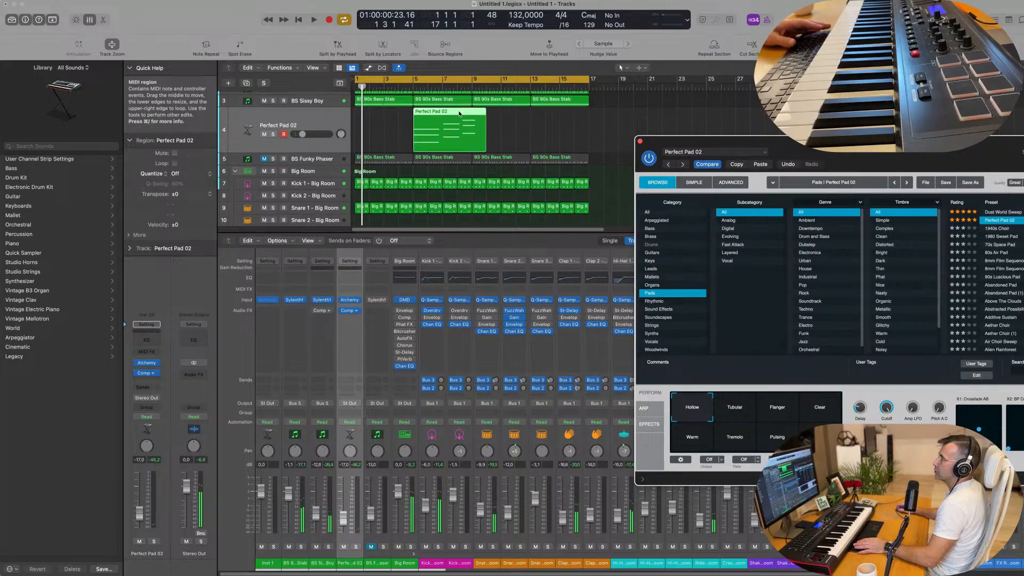
drag(459, 114, 402, 114)
Open the recorded pad region in the Piano Roll and delete its third chord
key(e)
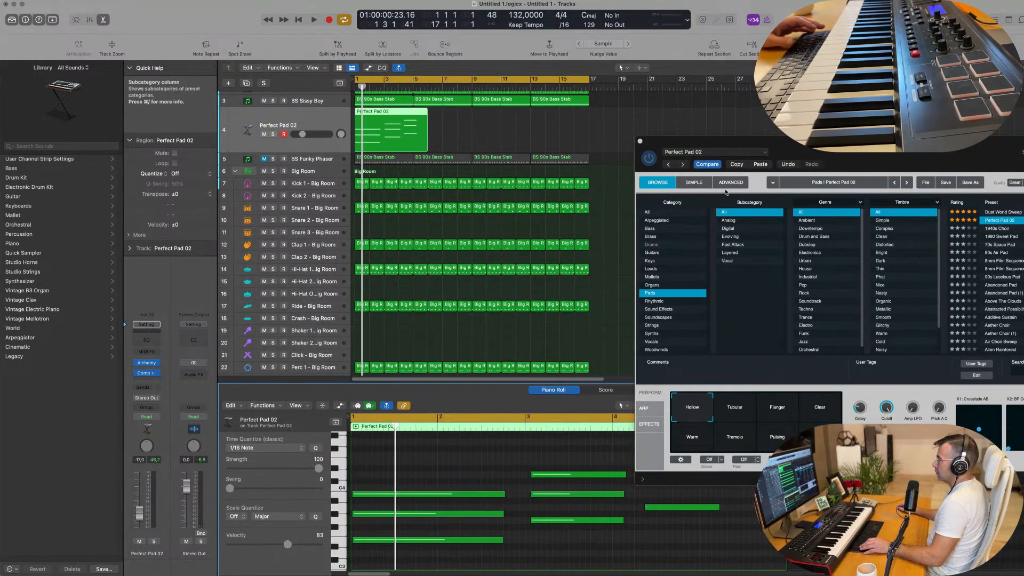
drag(664, 479, 670, 525)
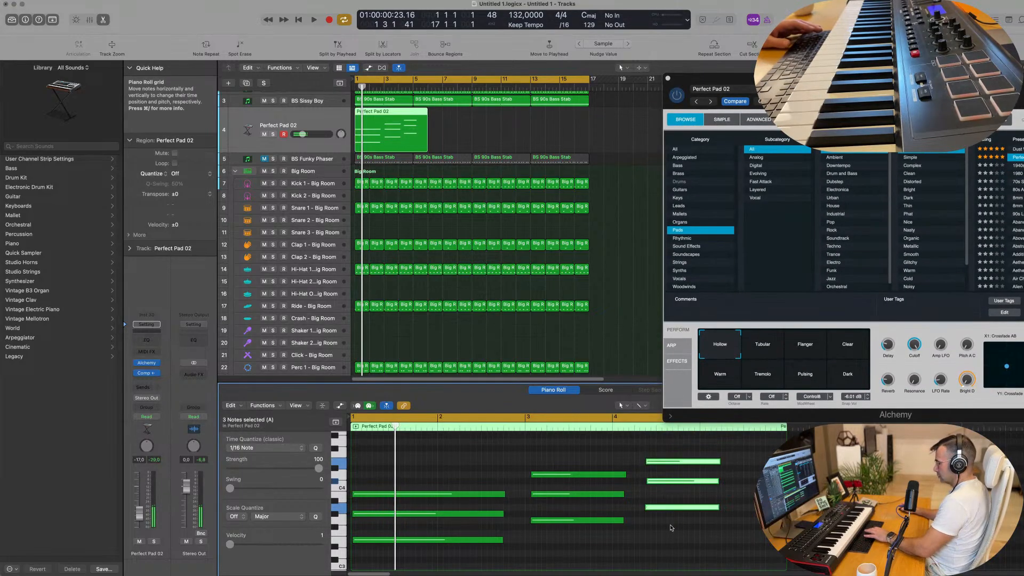
key(Delete)
Shift the second chord to start at bar 3 and lengthen the first chord until it meets the second
drag(543, 462, 558, 550)
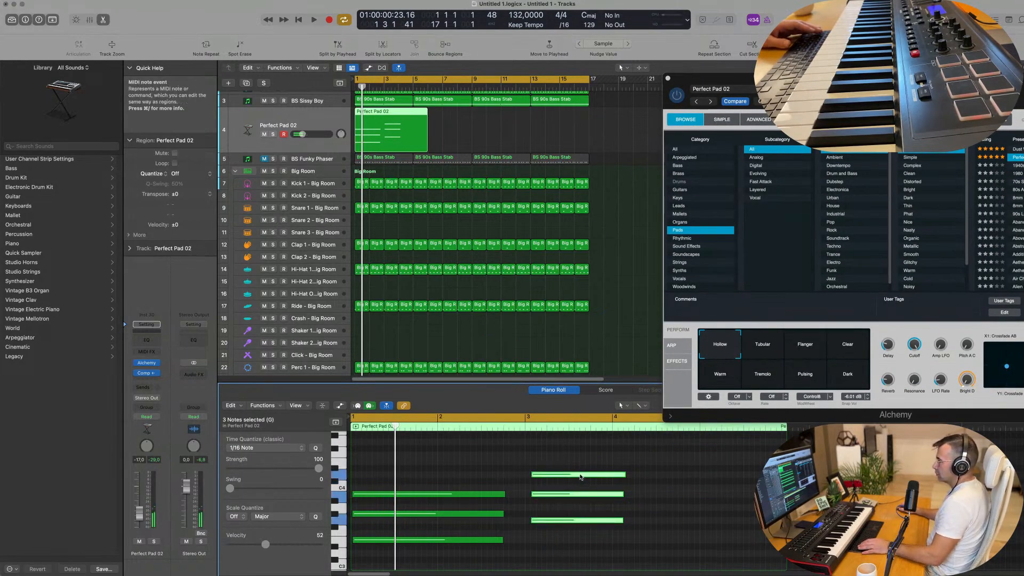
drag(581, 476, 576, 476)
drag(473, 484, 487, 546)
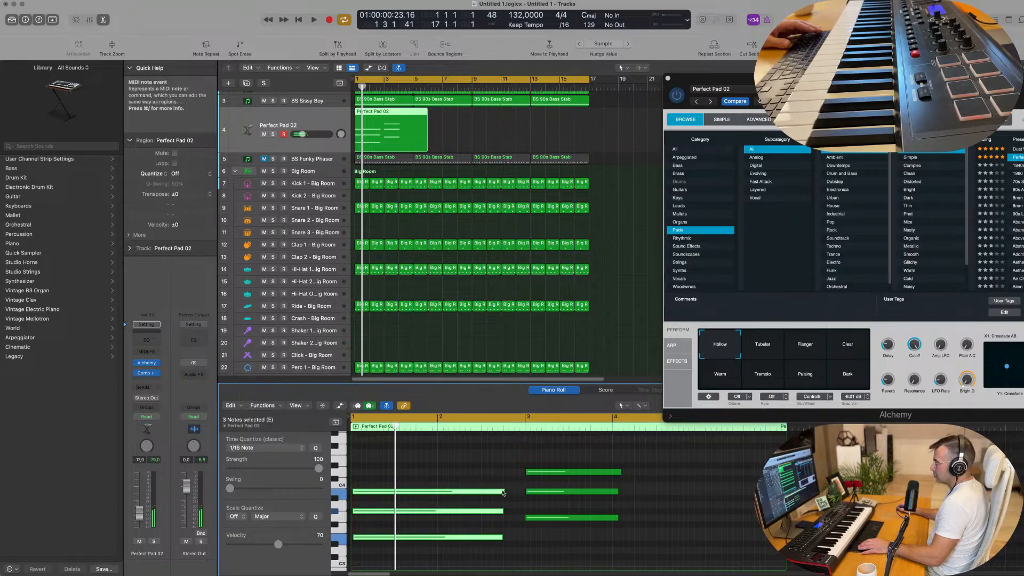
drag(503, 491, 526, 491)
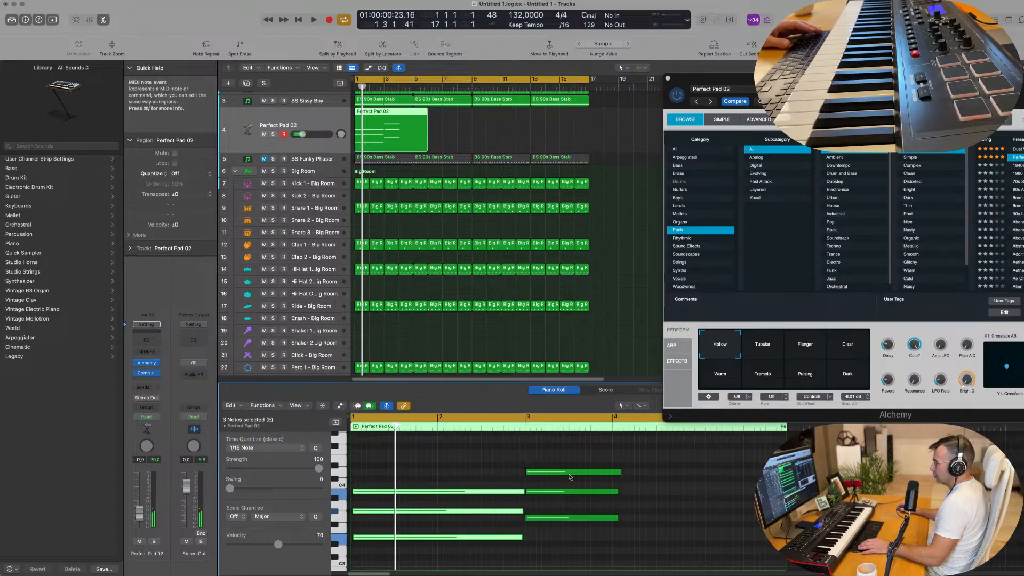
Lengthen the second chord to about bar 5, then split off and delete the part of the pad region past bar 5
drag(602, 460, 616, 526)
drag(618, 470, 699, 471)
key(space)
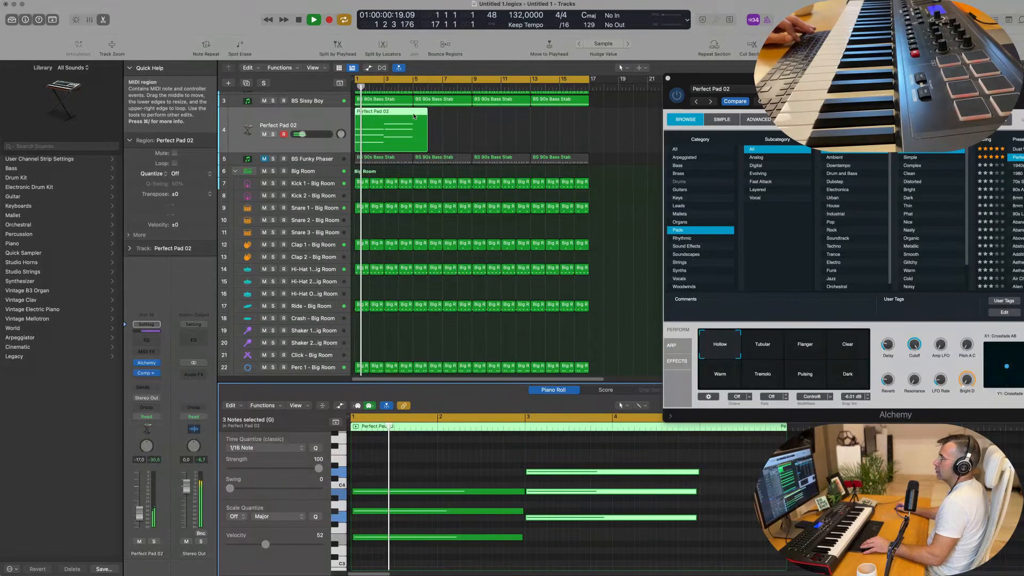
super+double_click(414, 119)
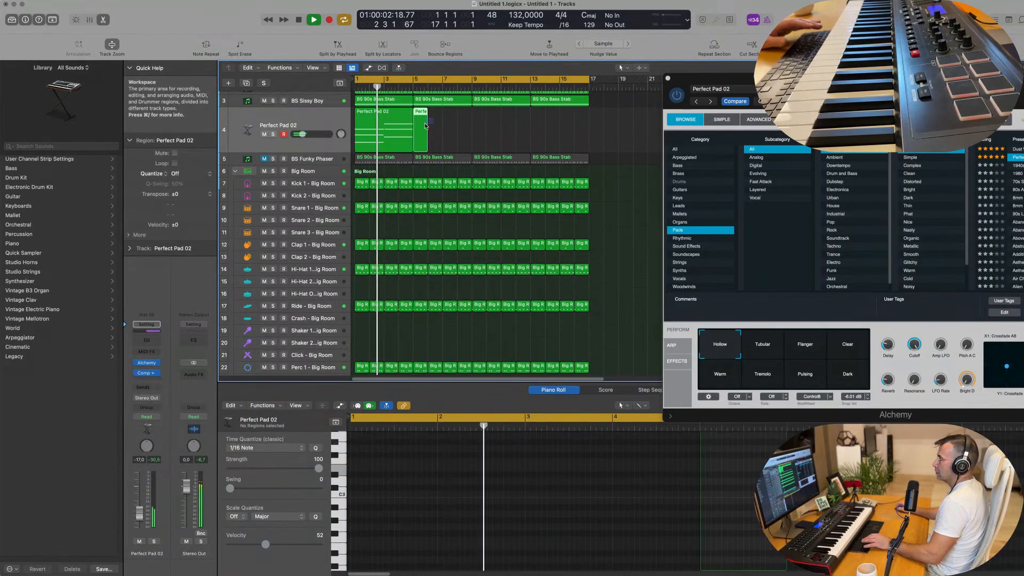
key(Delete)
Close the Alchemy window and replay the groove with the four-bar pad region from the beginning
drag(800, 78, 631, 124)
click(500, 123)
key(Return)
click(377, 127)
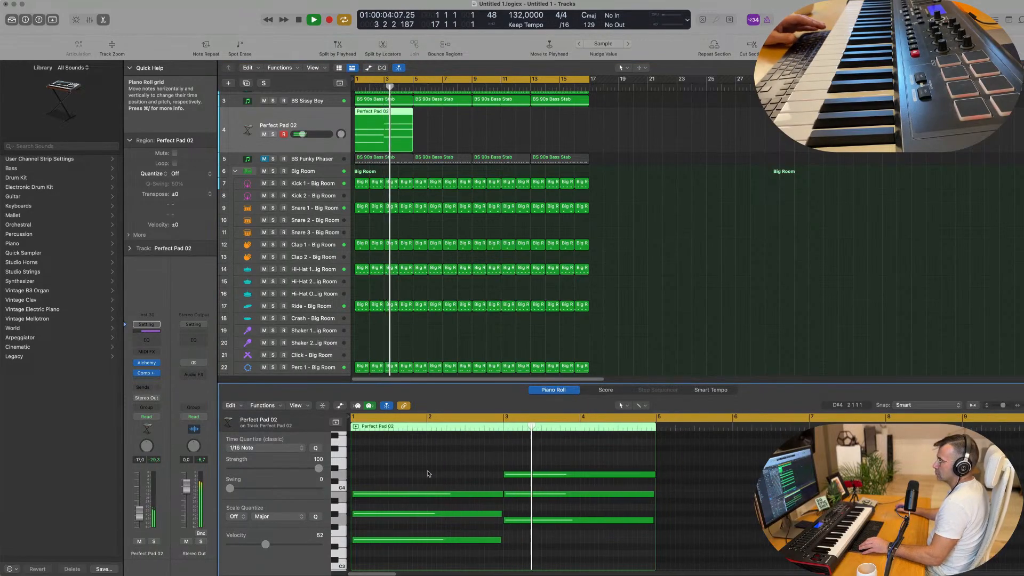
click(373, 118)
key(Return)
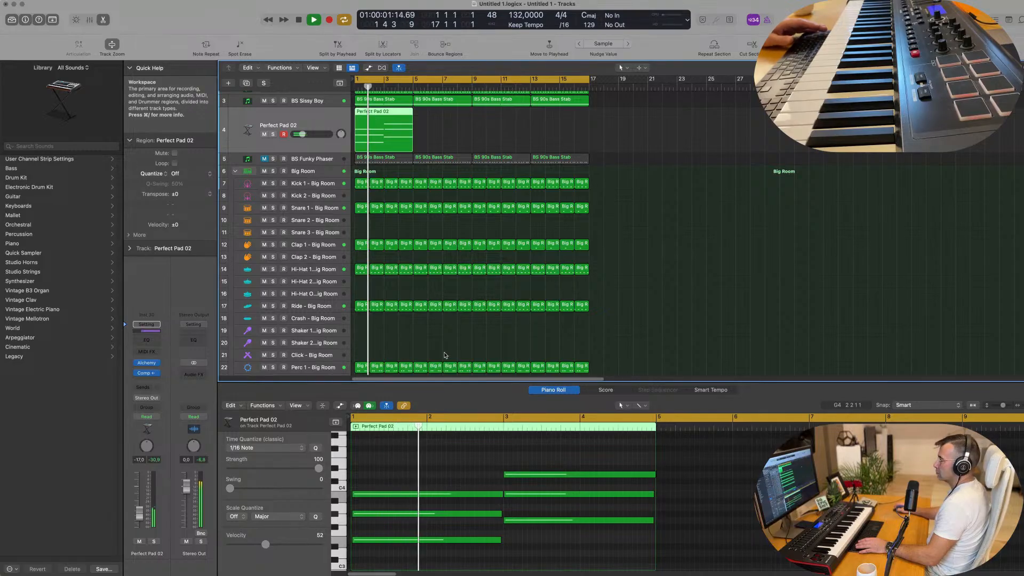
key(Return)
Repeat the four-bar Perfect Pad 02 region three times so that it fills all 16 bars
drag(380, 118, 380, 117)
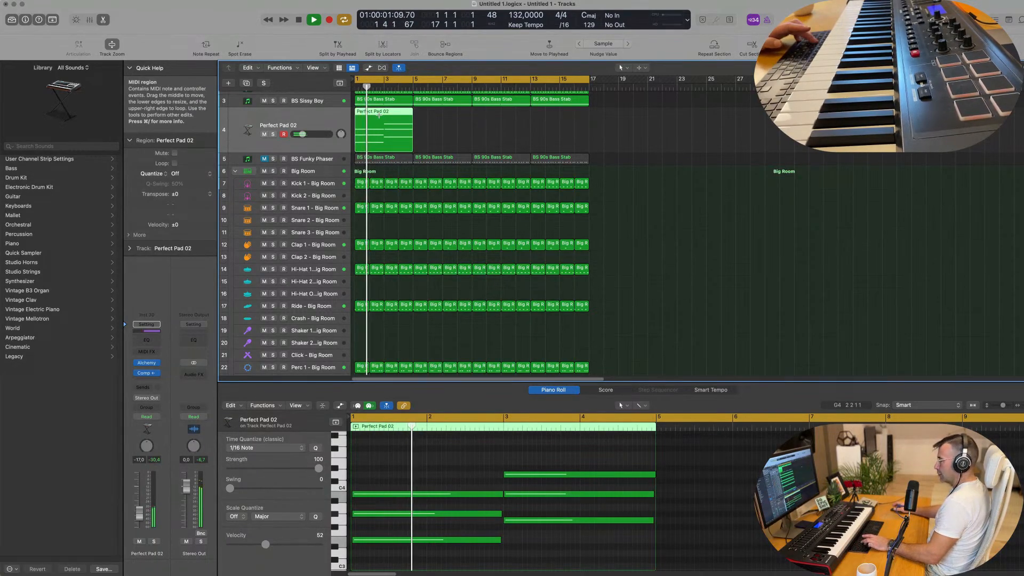
key(super+r)
key(super+r)
key(super+r)
click(331, 116)
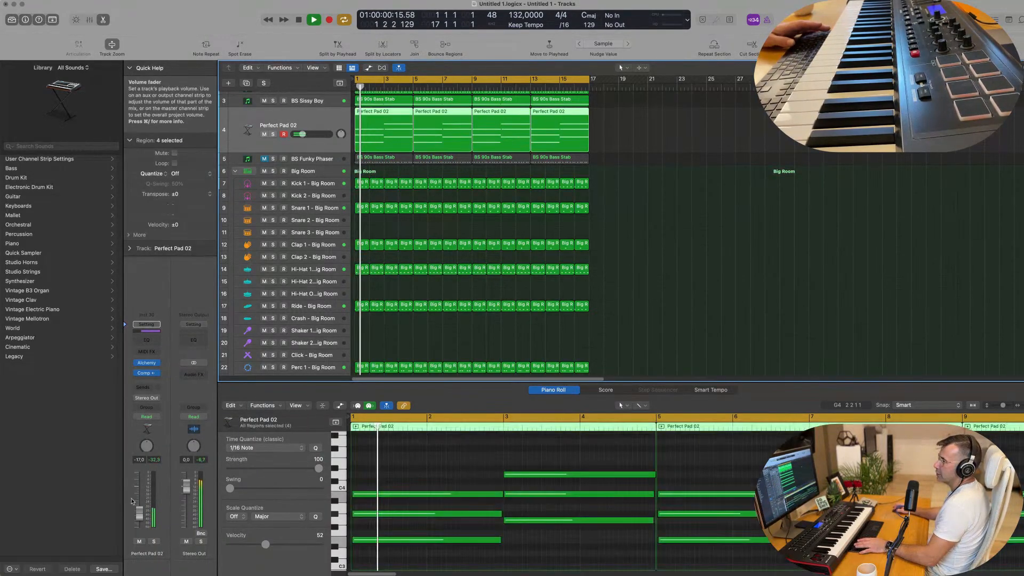
Reopen Alchemy and audition Perfect Pad 02's Tubular, Flanger, Clear, Warm, Tremolo, Pulsing and Dark snapshots during playback
click(147, 362)
drag(772, 124, 588, 77)
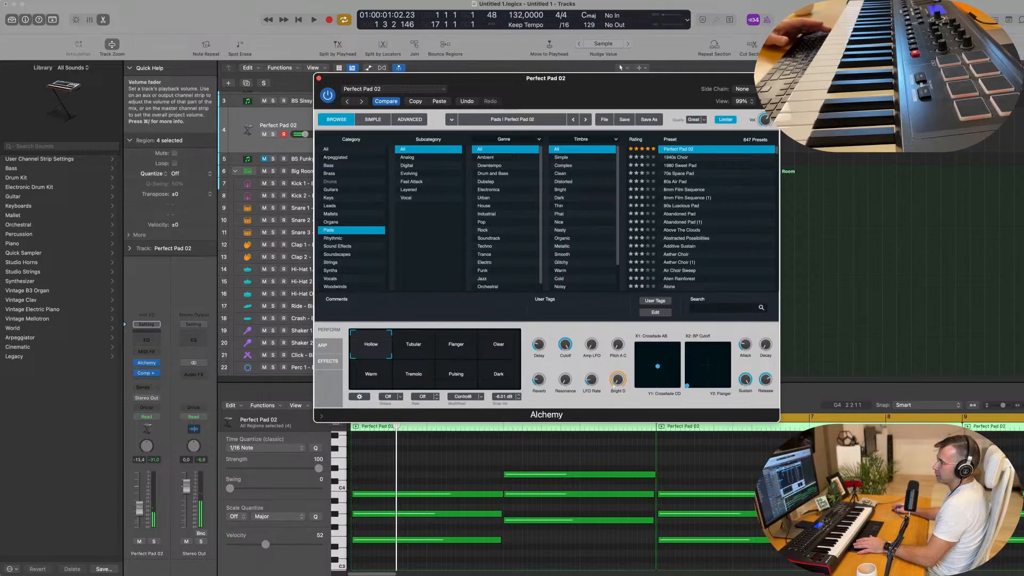
key(space)
click(422, 350)
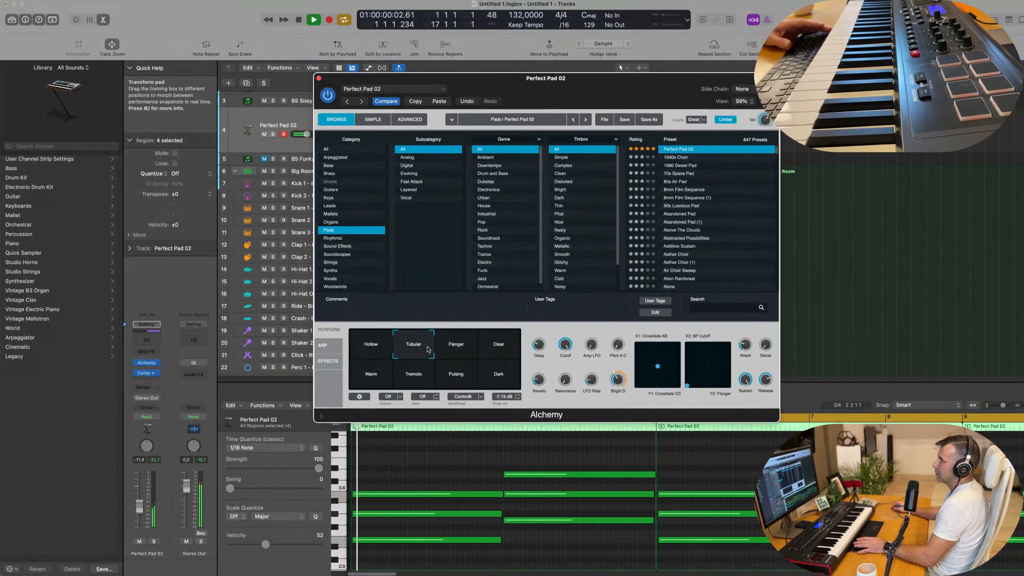
click(449, 348)
click(498, 348)
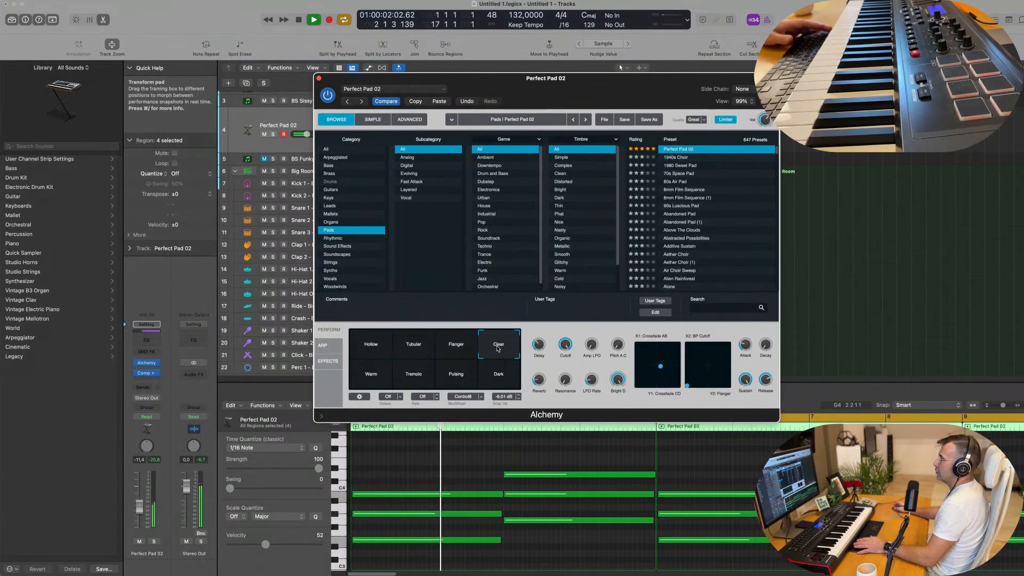
click(372, 376)
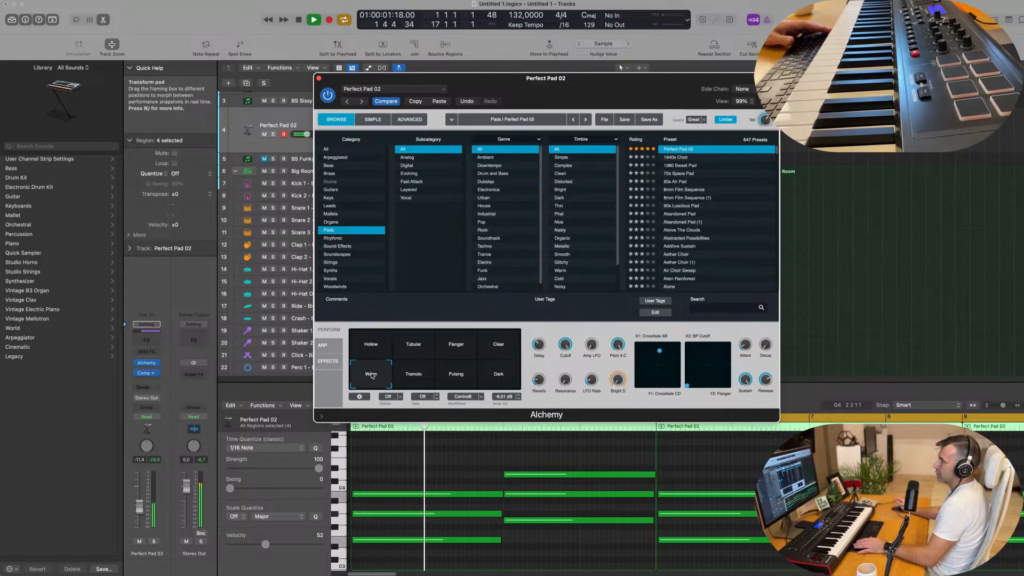
click(419, 376)
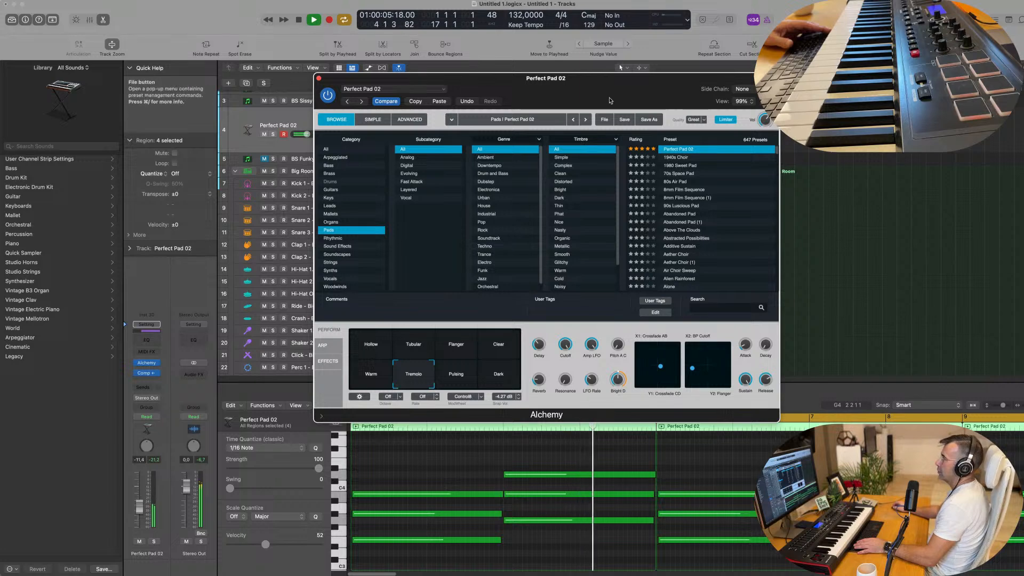
drag(523, 79, 560, 118)
click(500, 417)
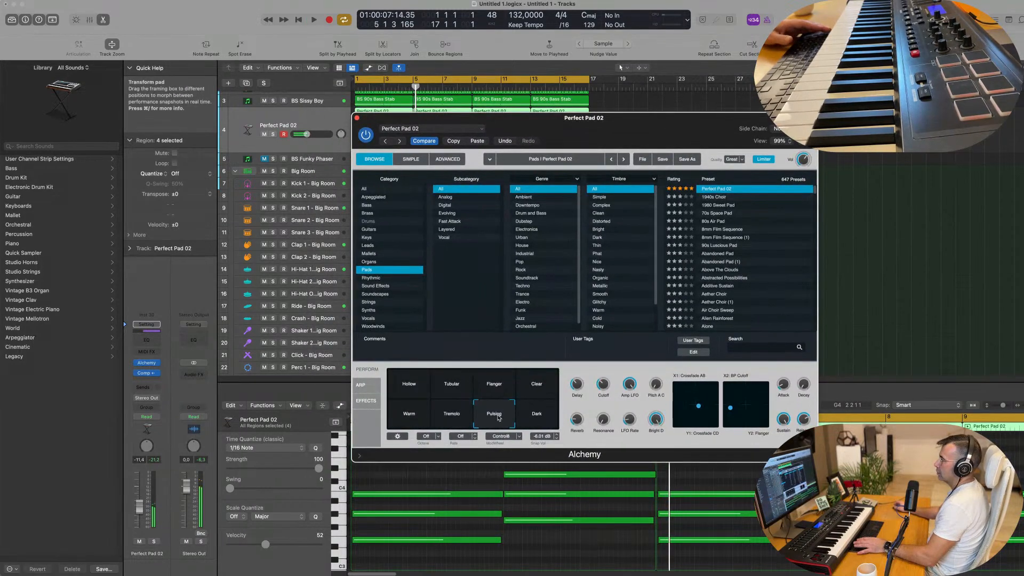
drag(658, 129, 565, 154)
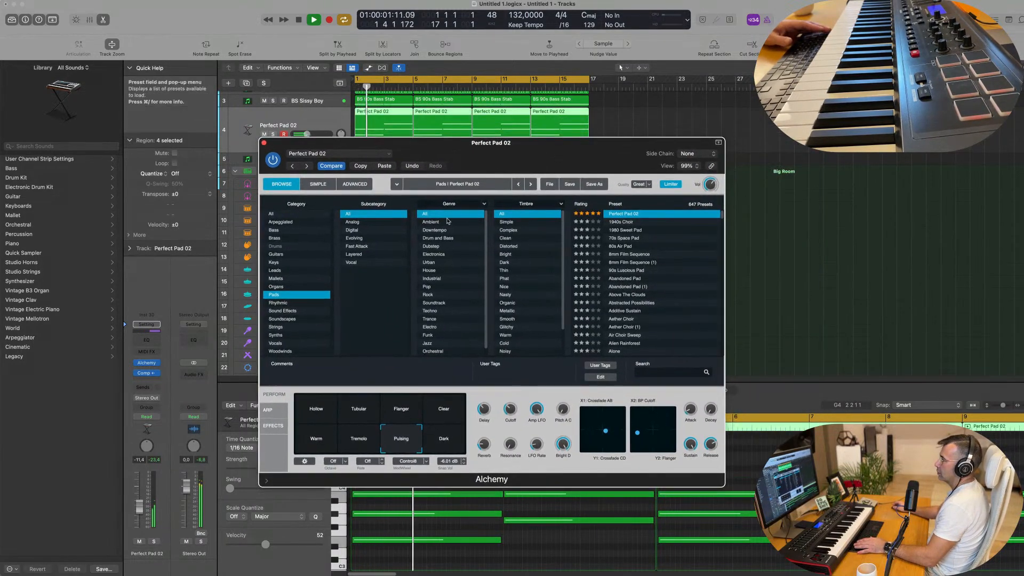
click(446, 440)
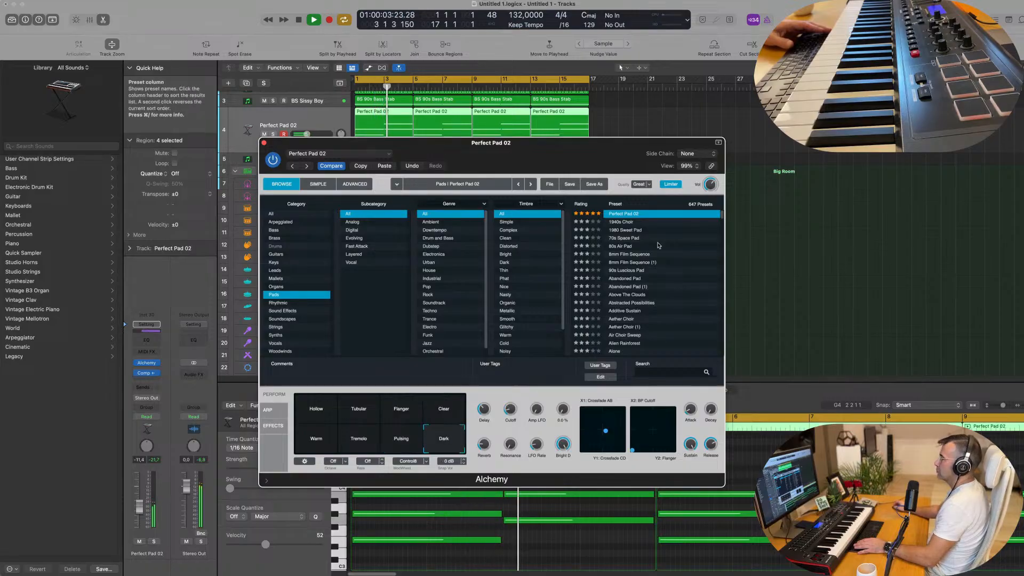
Audition the Dust World Sweep preset with its Muffled, Gated, String Ensemble, Filter Sequence, Detuned and Rhythmic snapshots, and load Perfect Pad 02 again
scroll(639, 240, up, 1)
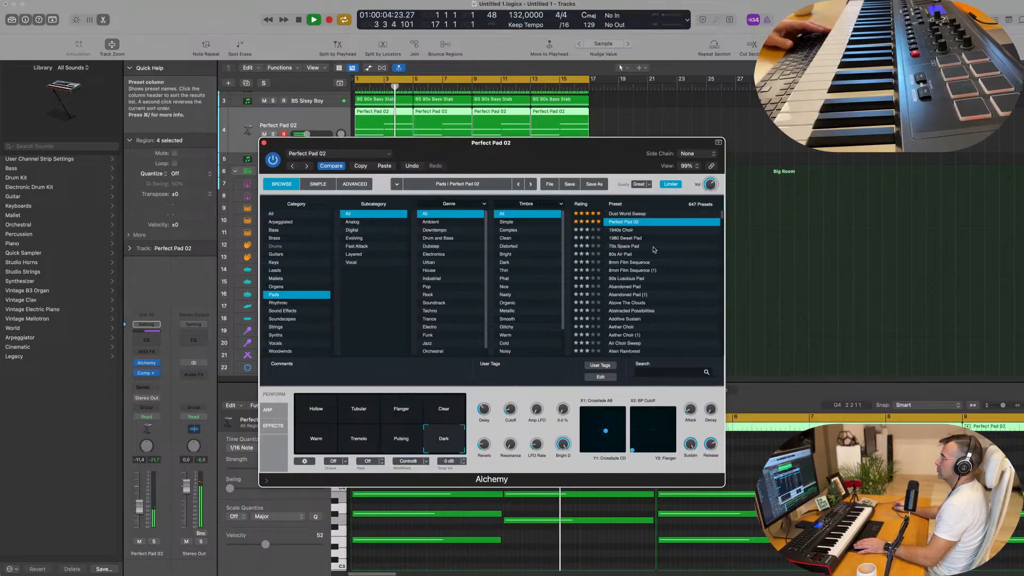
click(625, 215)
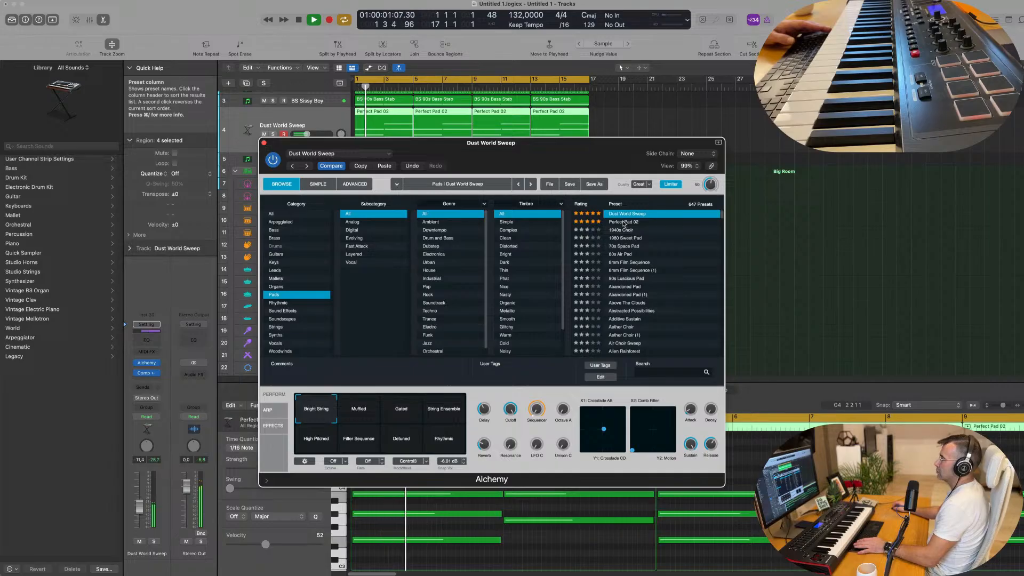
click(356, 408)
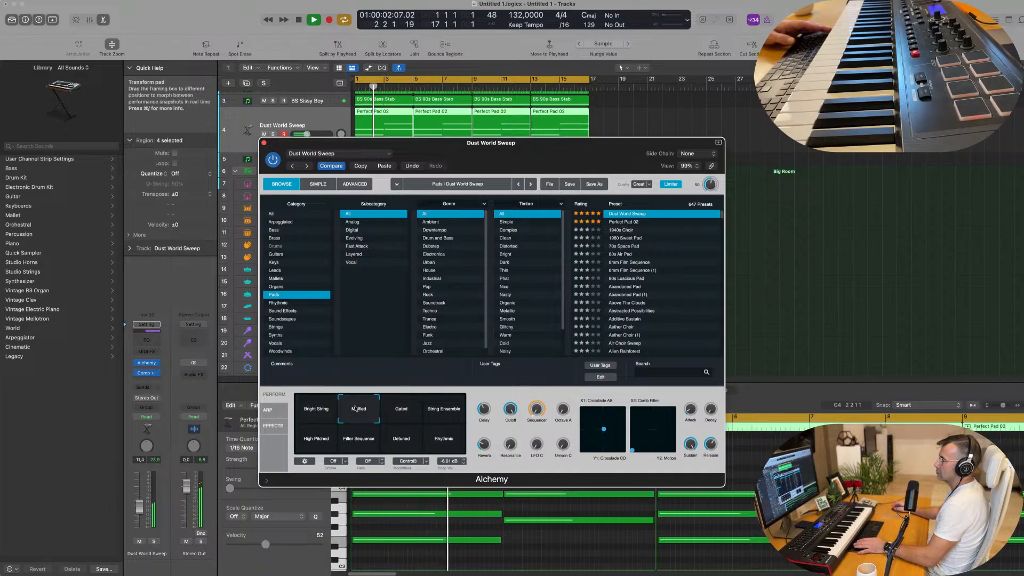
click(402, 410)
click(443, 411)
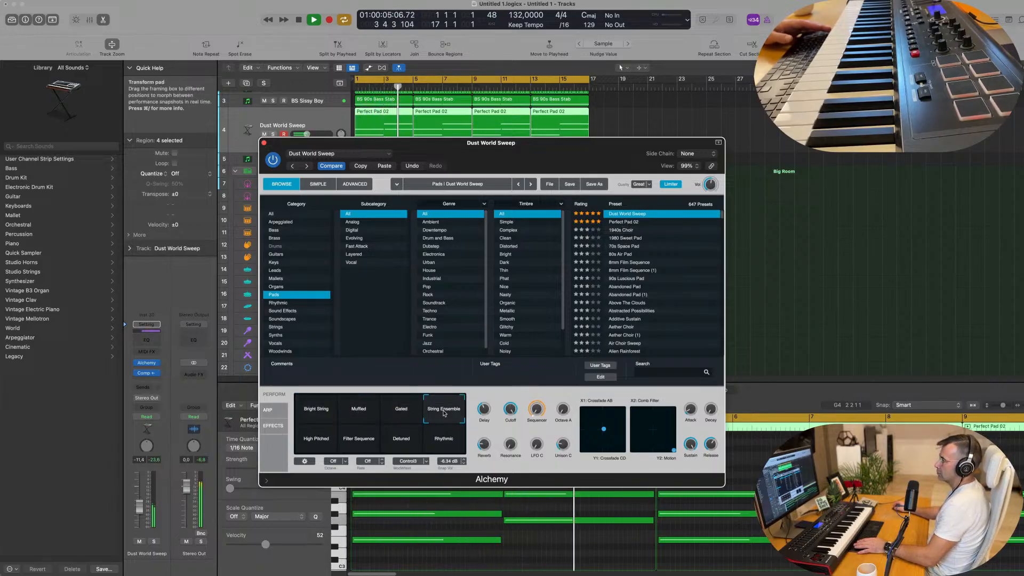
click(358, 438)
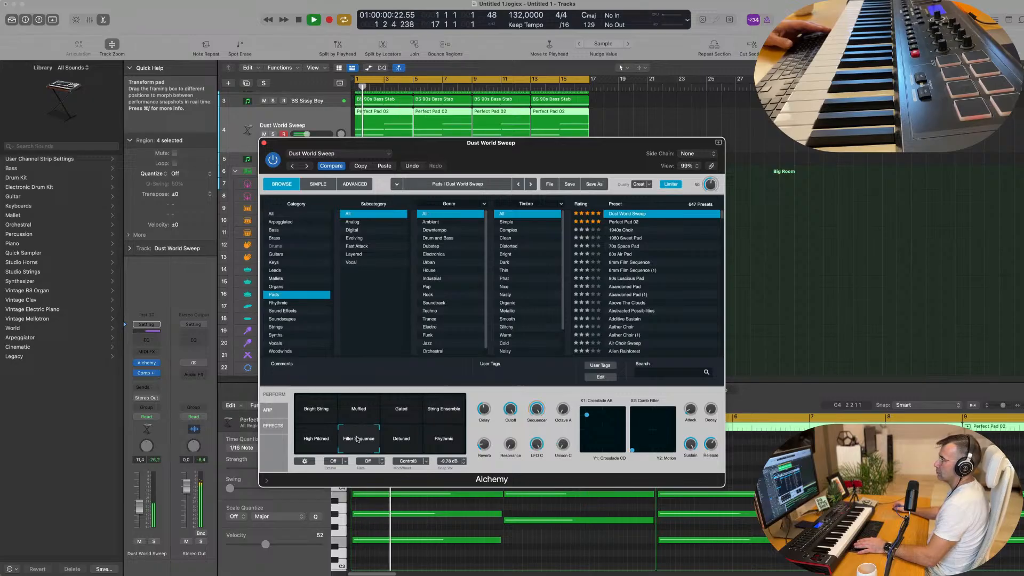
click(406, 441)
click(446, 438)
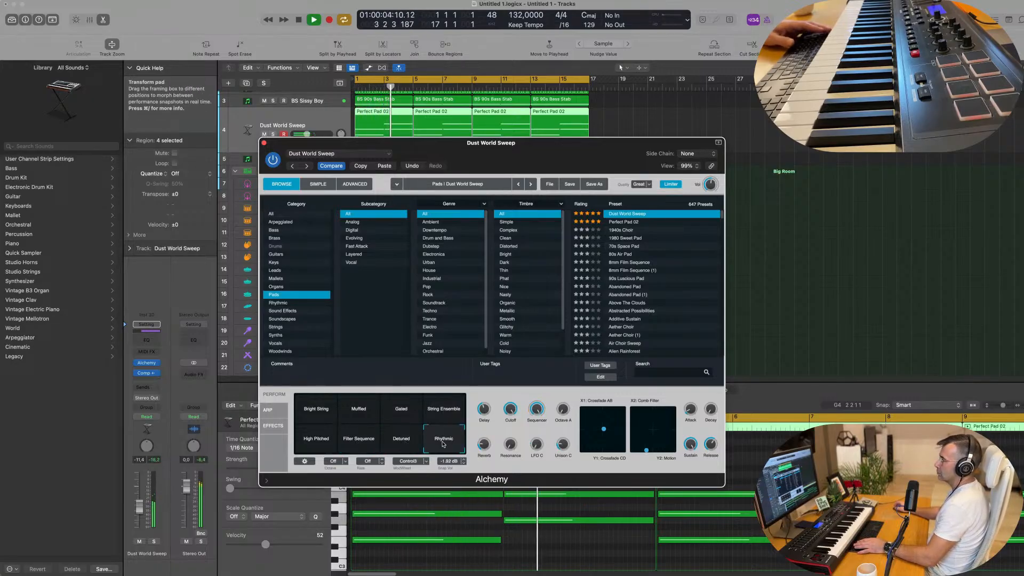
click(632, 223)
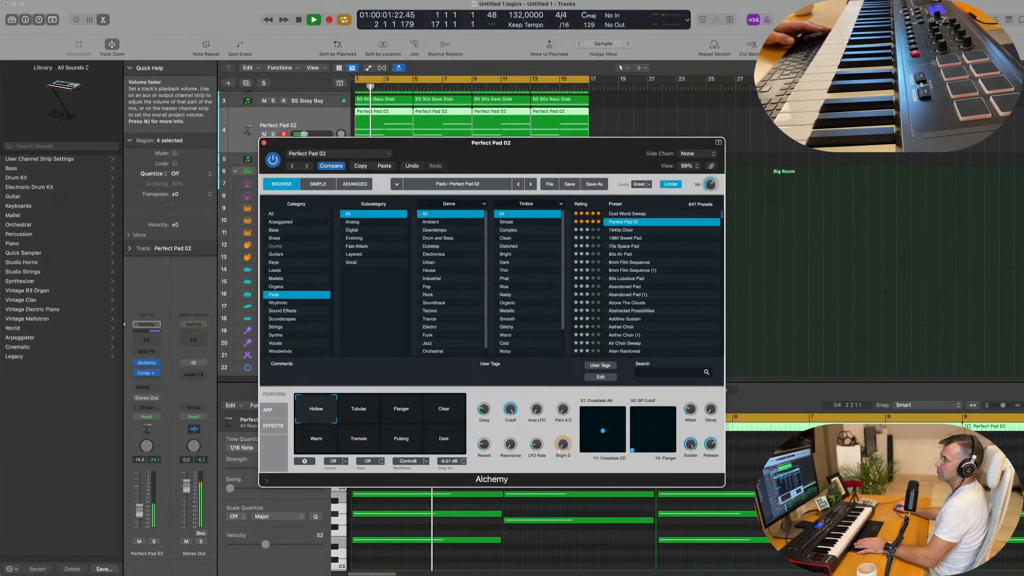
Raise the Perfect Pad 02 track's volume to -10.6 dB, turn down the pad's Cutoff and close Alchemy
click(139, 510)
drag(519, 409, 513, 480)
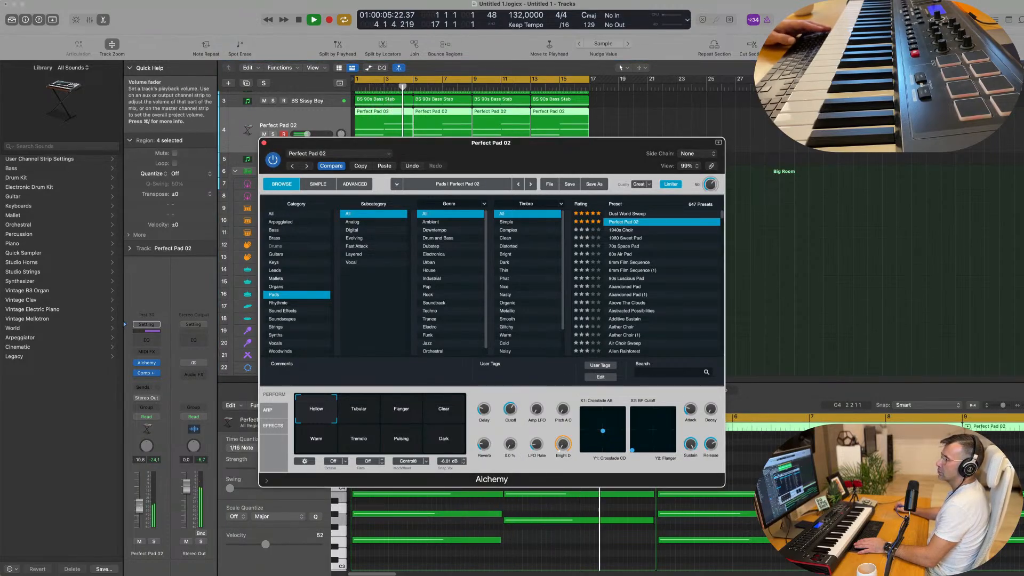
click(290, 89)
click(264, 143)
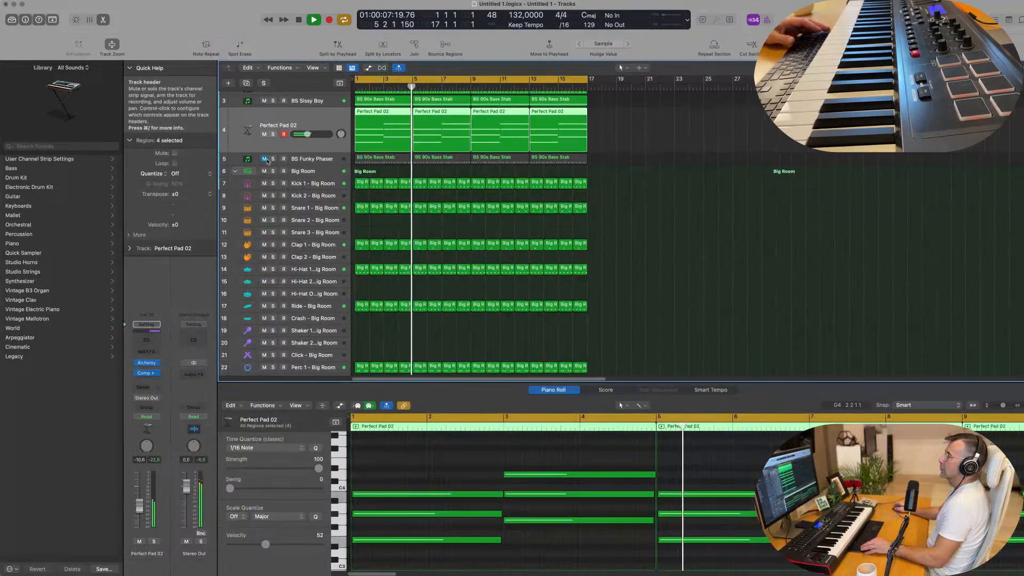
Duplicate the Perfect Pad 02 track with its settings and replace Alchemy on the copy with a stereo Sampler
key(super+Left)
key(super+d)
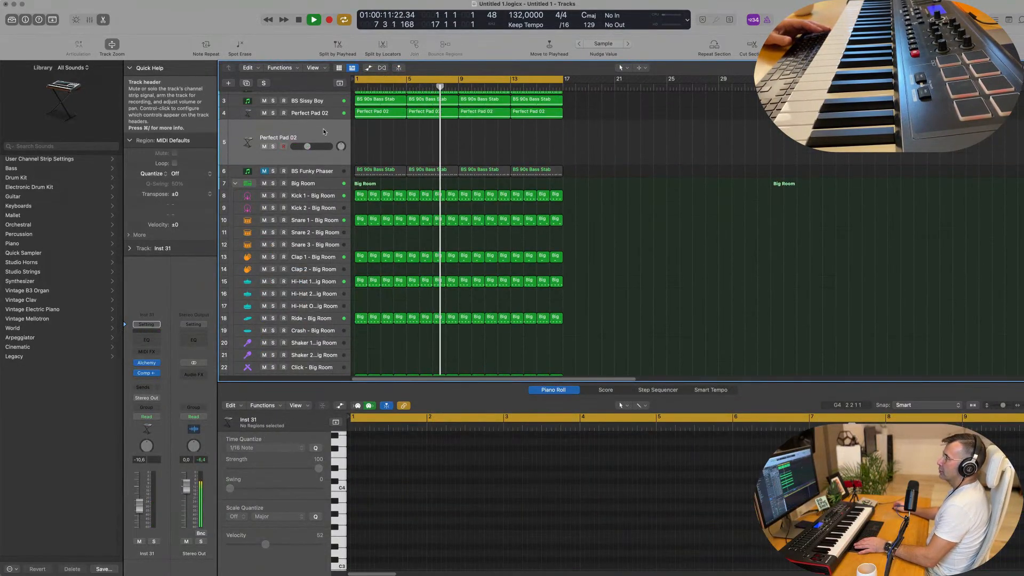
key(Return)
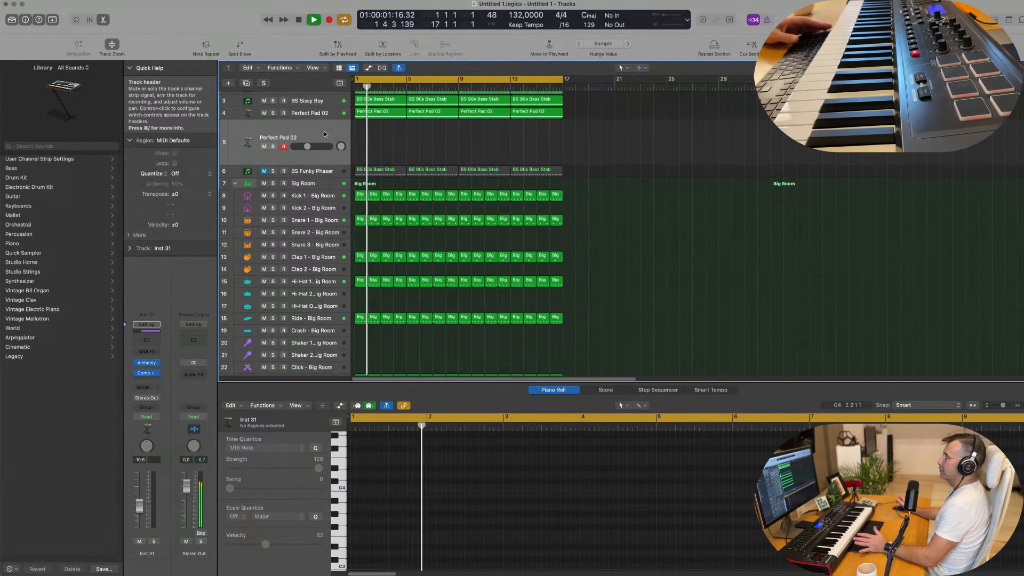
click(155, 363)
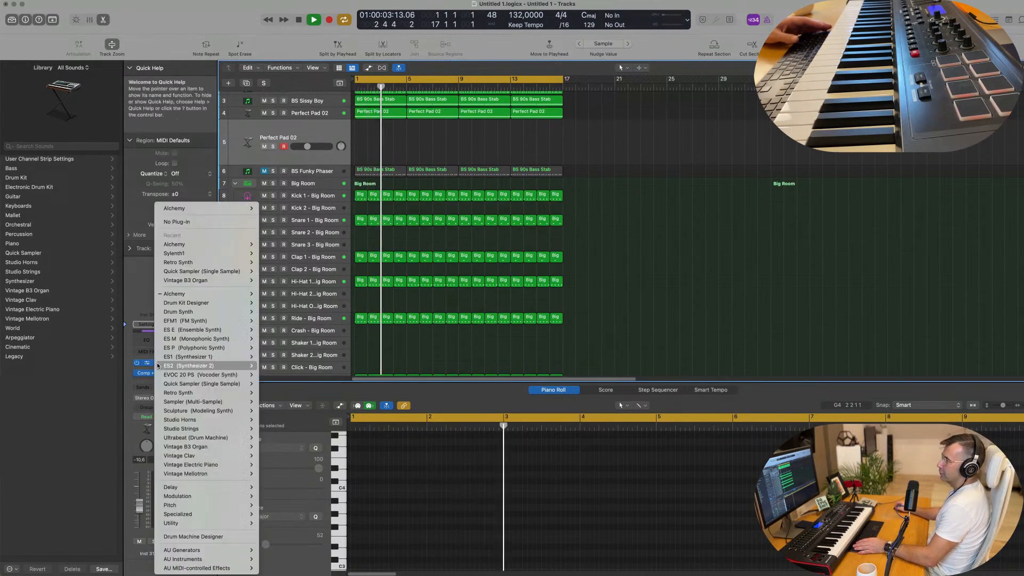
mouse_move(173, 374)
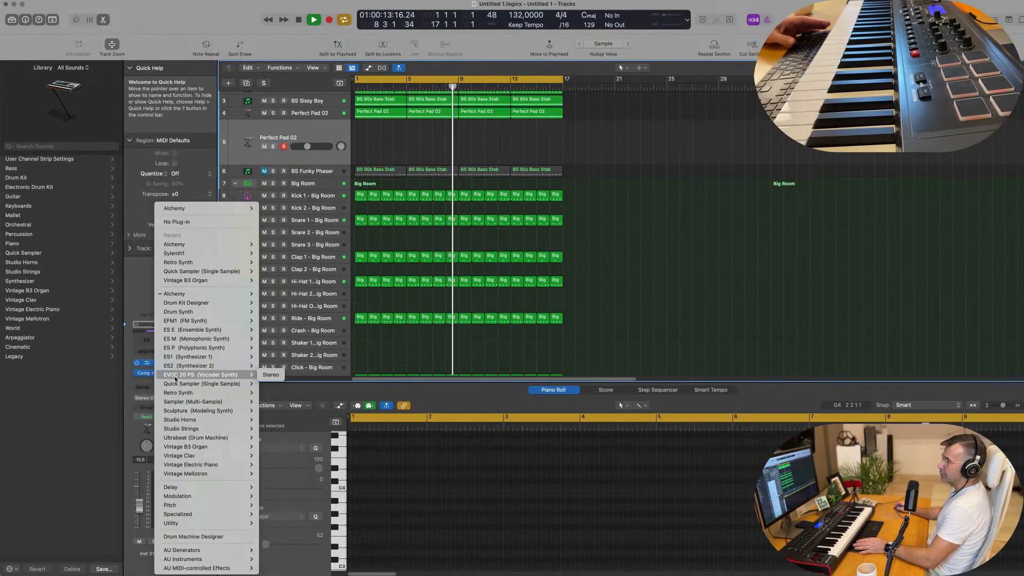
mouse_move(181, 405)
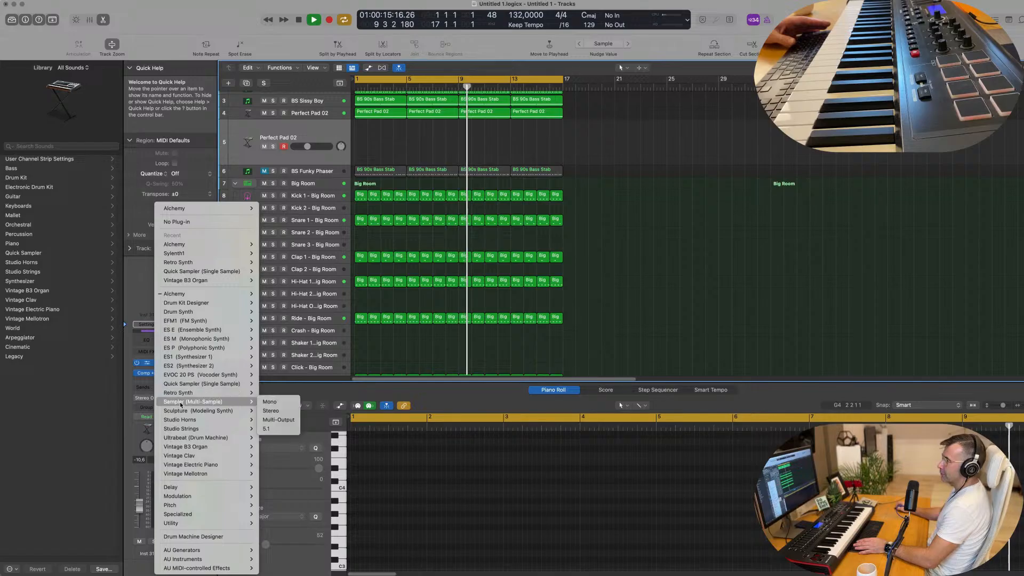
click(287, 411)
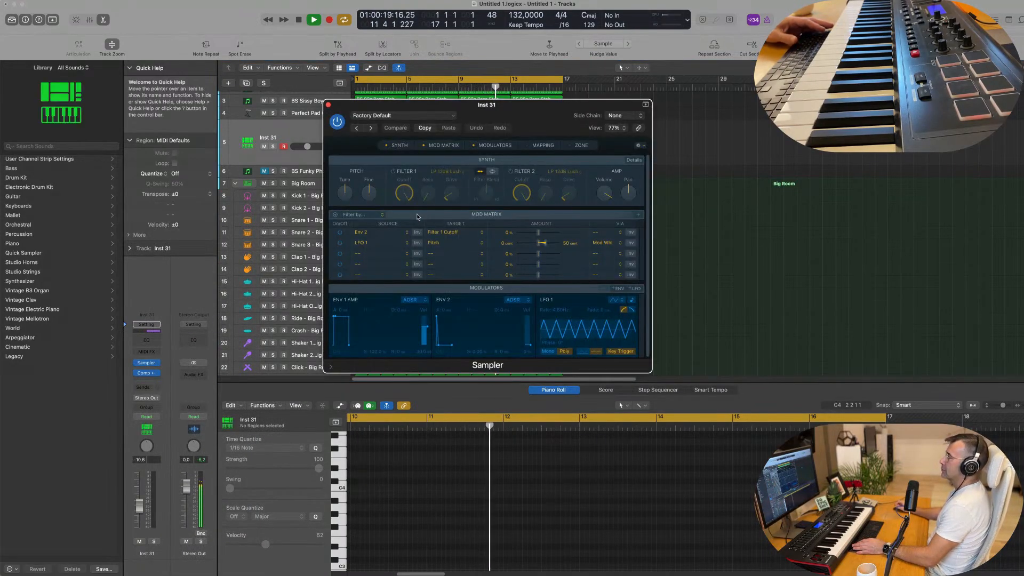
Load the Yamaha Grand Piano preset from Acoustic Pianos into Sampler and move its window off the regions
click(389, 115)
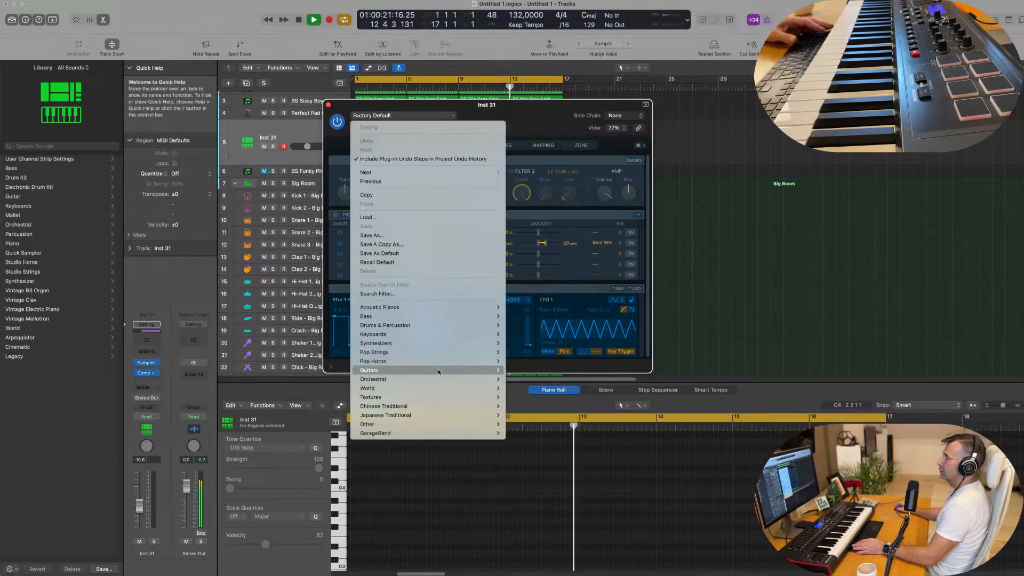
mouse_move(457, 307)
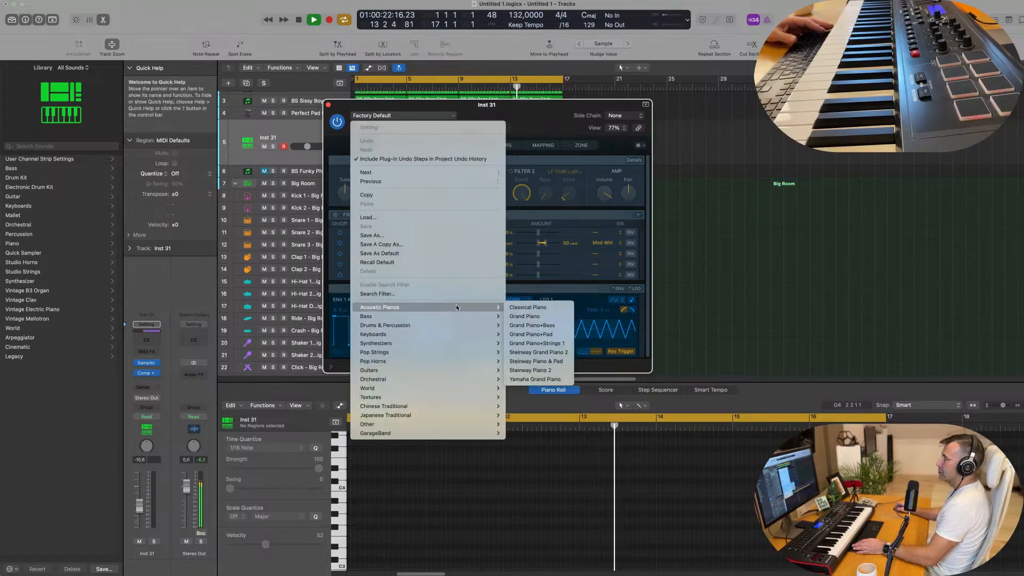
click(535, 379)
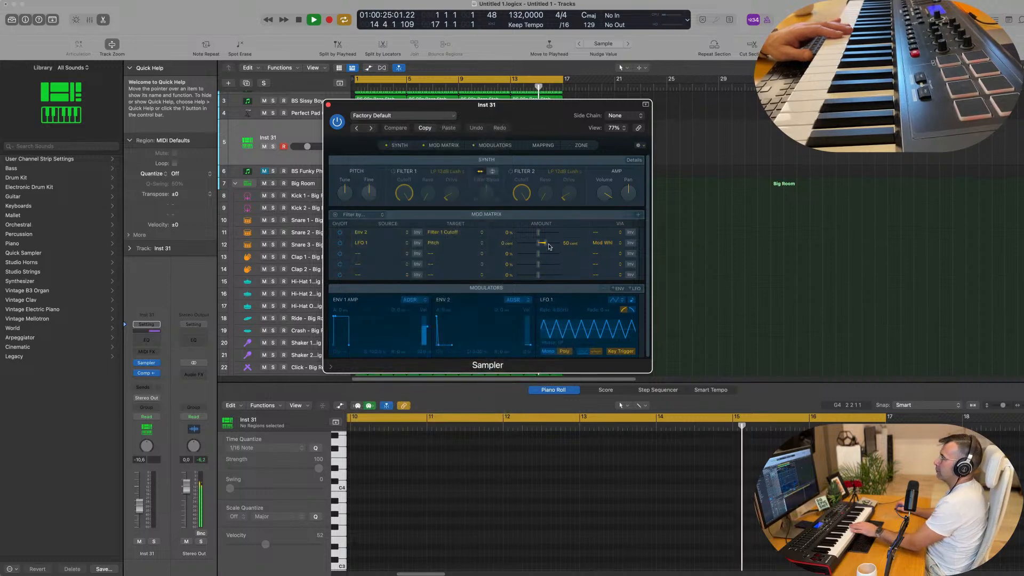
drag(506, 105, 654, 122)
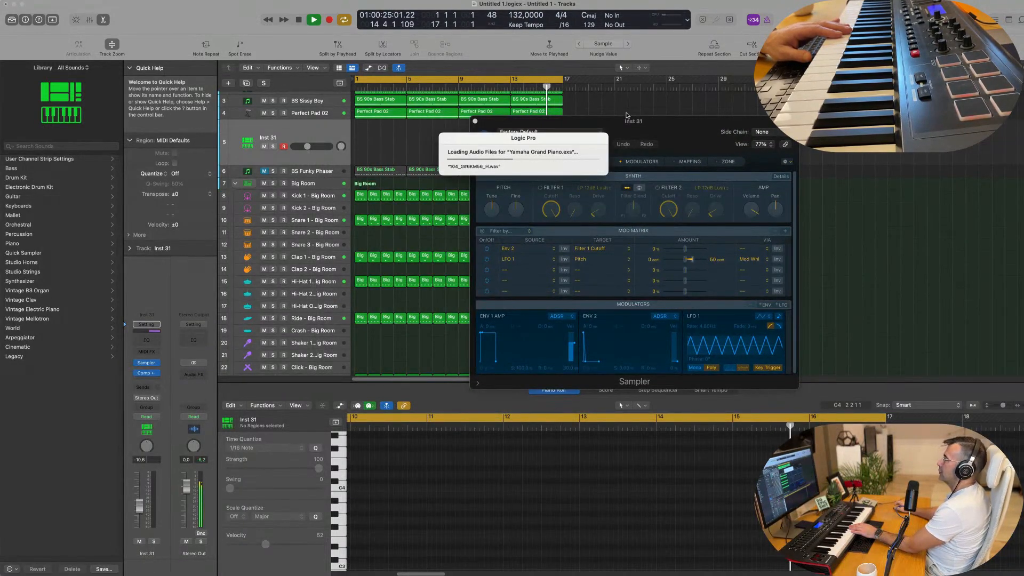
drag(660, 128, 651, 126)
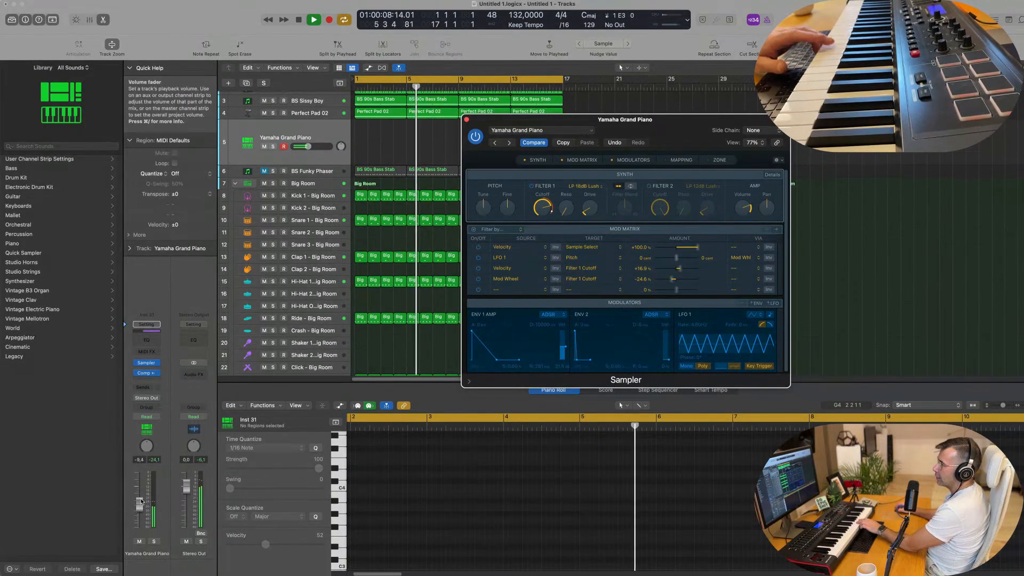
Raise the Yamaha Grand Piano track's volume to -5.0 dB and bypass its compressor
drag(137, 504, 138, 500)
click(137, 375)
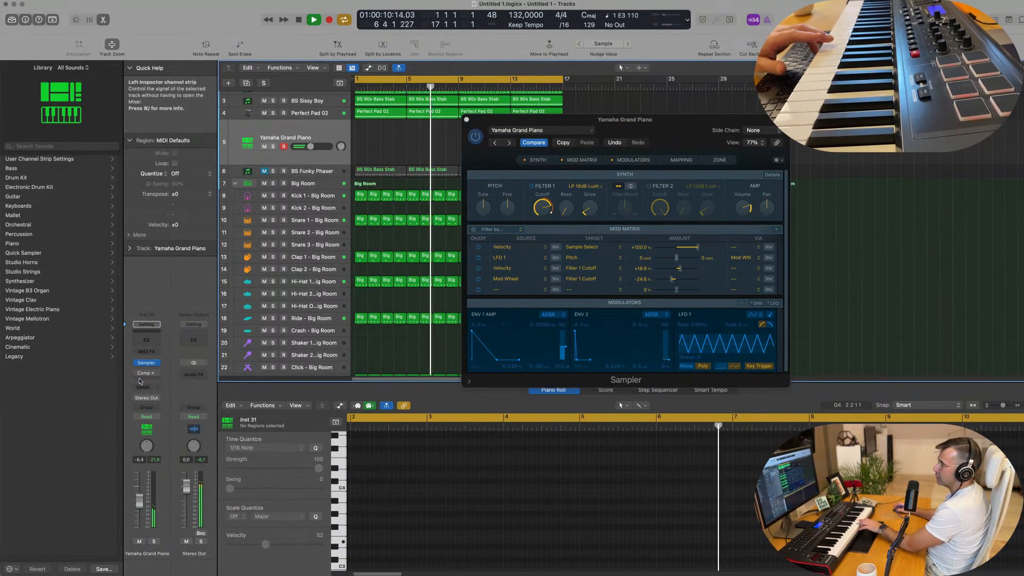
Add a send on the Yamaha Grand Piano channel and route it to Bus 6
click(144, 386)
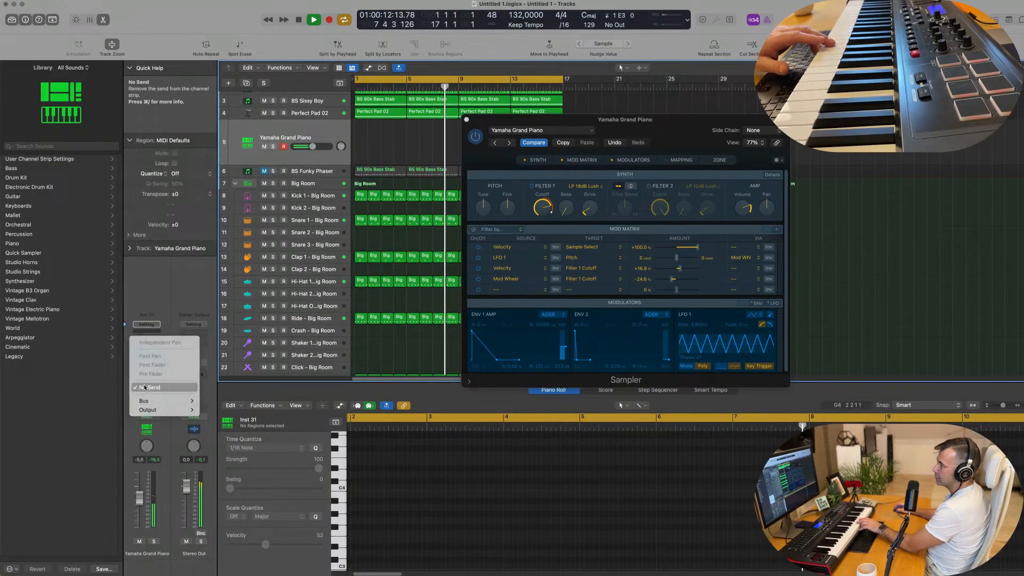
mouse_move(160, 400)
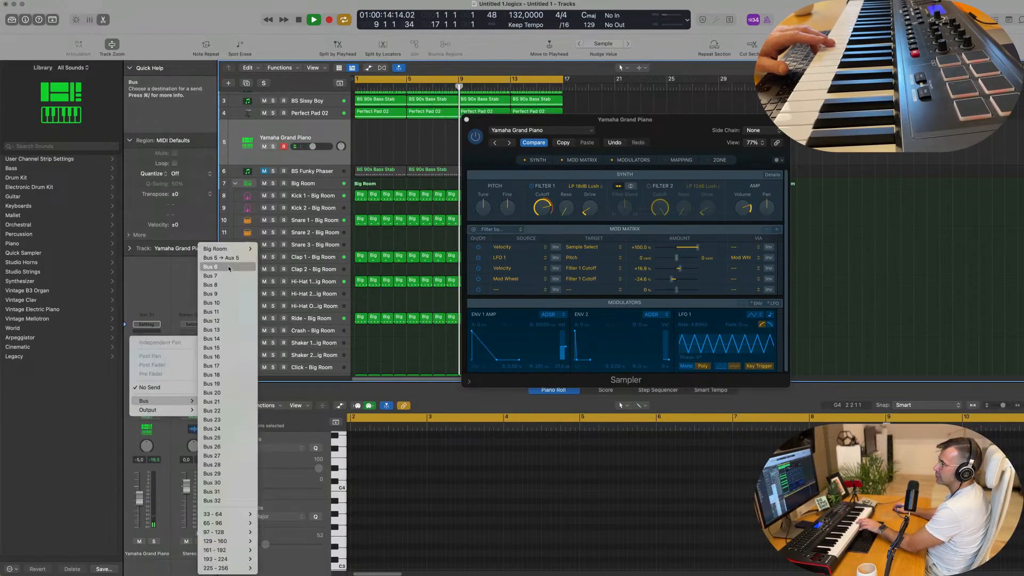
click(220, 257)
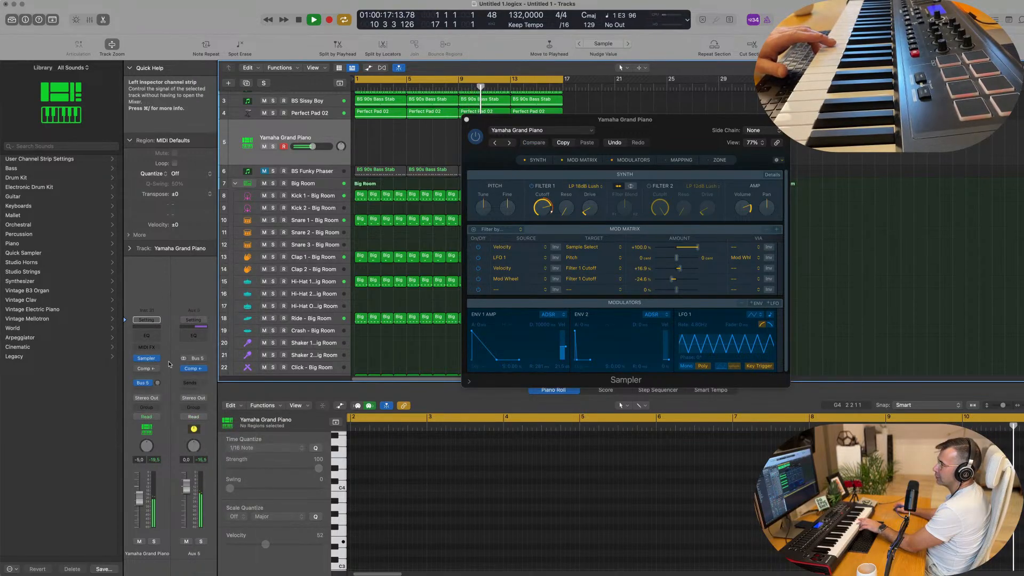
click(142, 383)
mouse_move(158, 465)
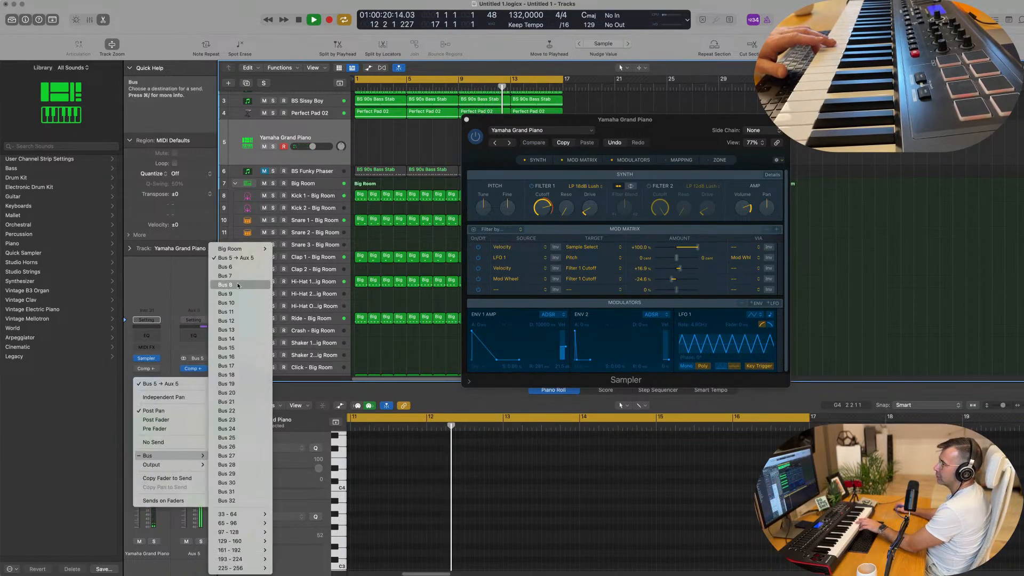
click(216, 273)
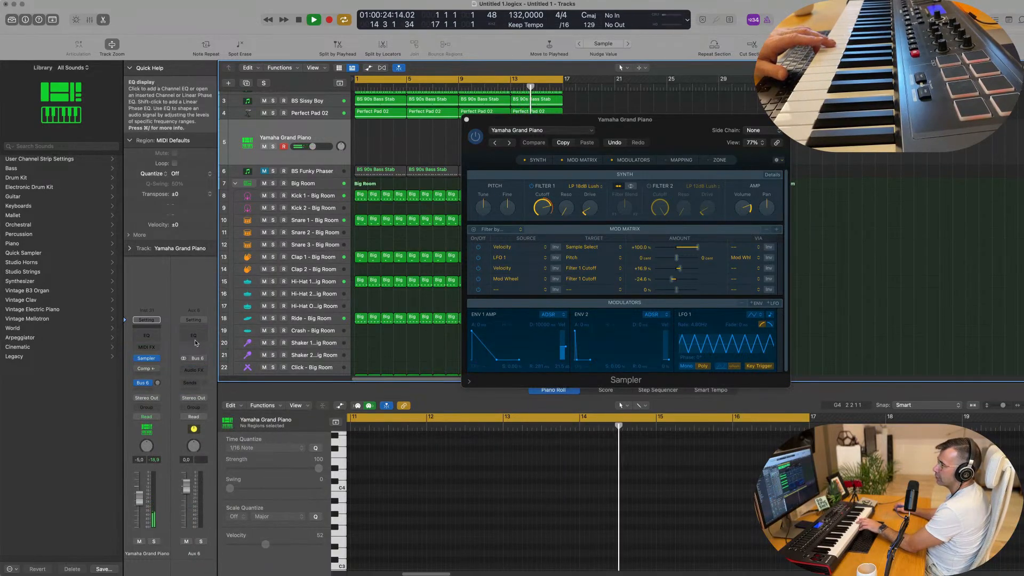
Insert SilverVerb on Aux 6 with the grandiose preset at 100% wet, and turn up the piano's send to it
click(198, 370)
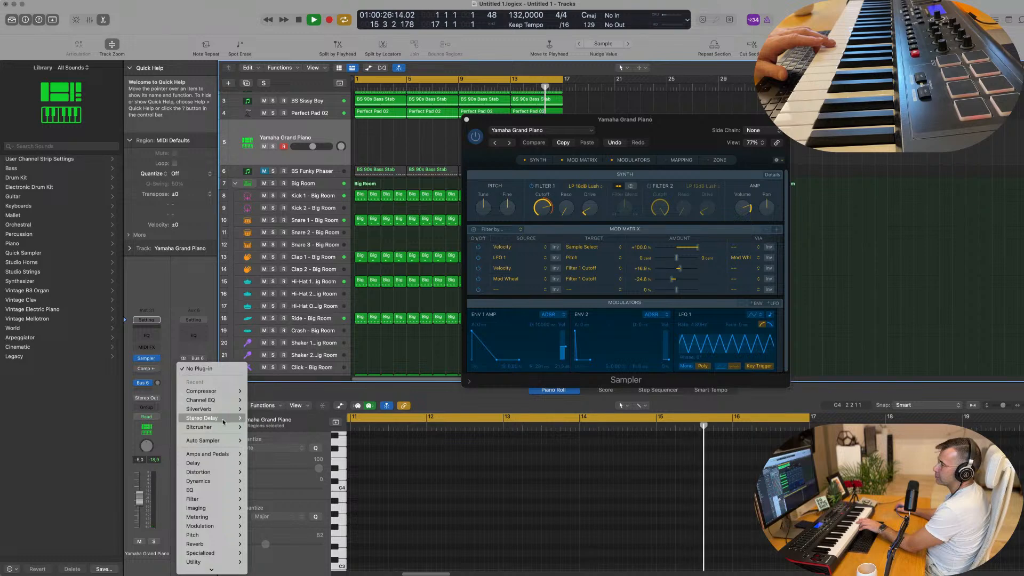
mouse_move(224, 409)
click(259, 409)
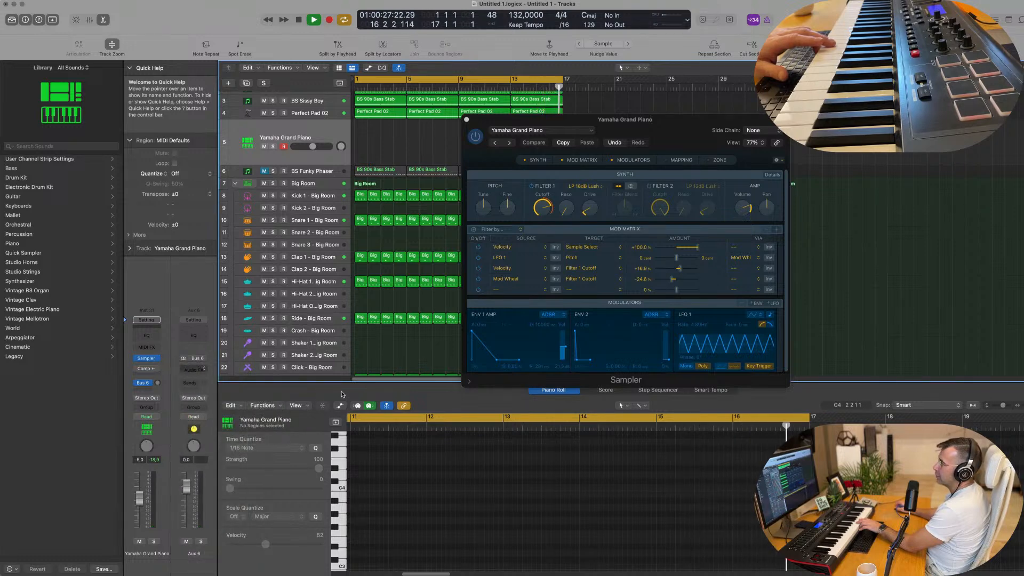
click(443, 120)
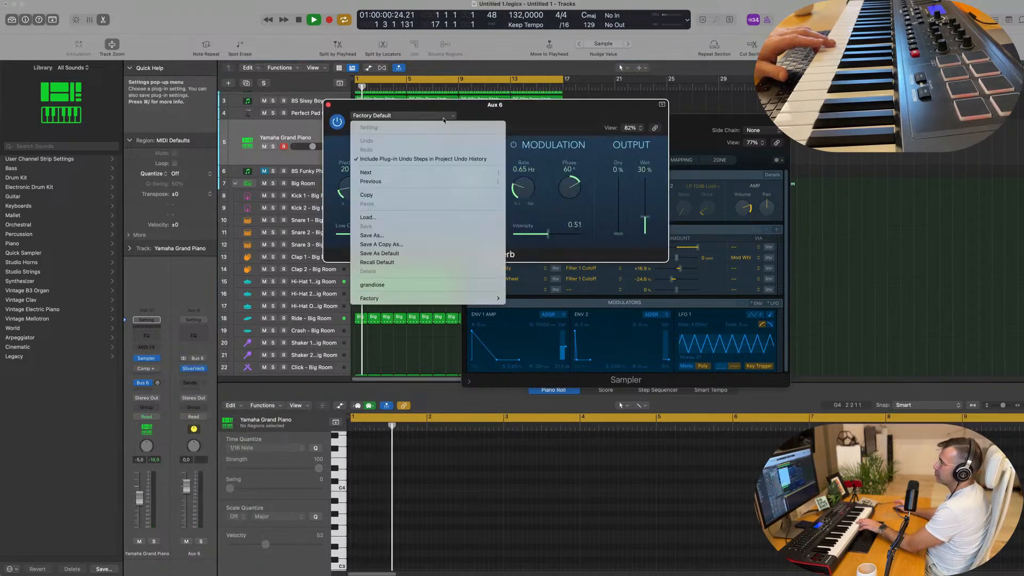
click(406, 282)
drag(644, 180, 647, 161)
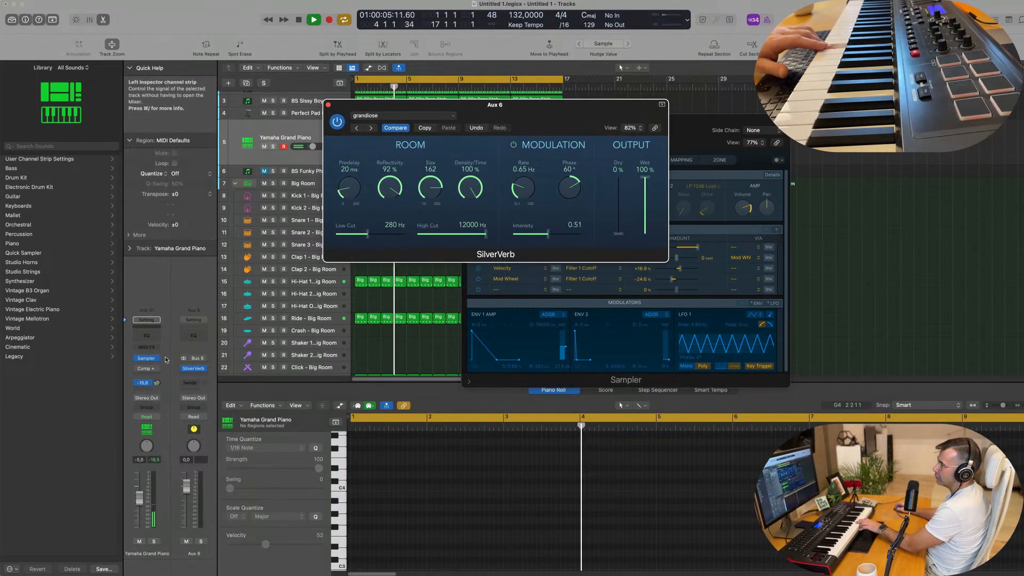
drag(158, 383, 159, 378)
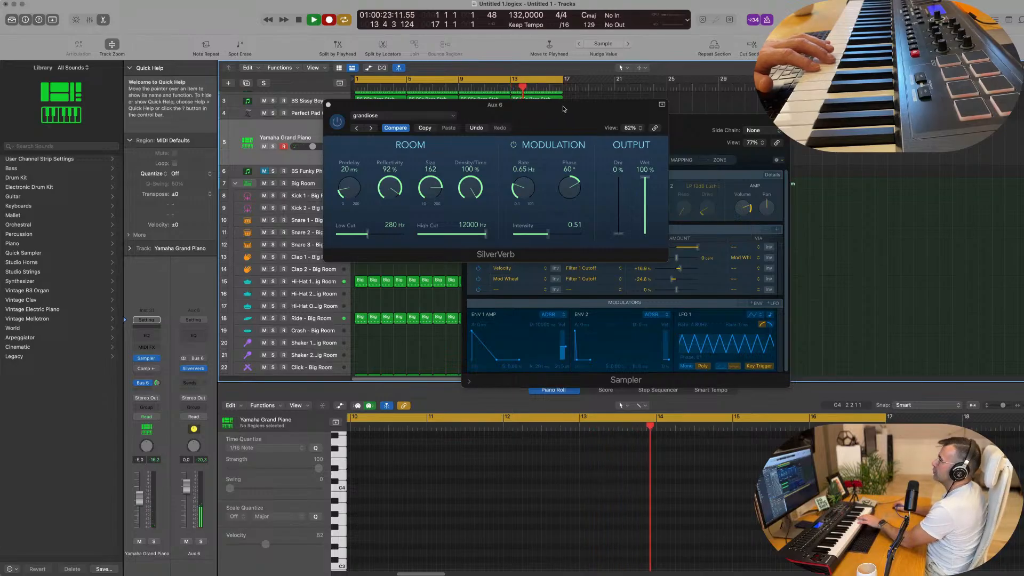
Record a 16-bar piano melody with the plug-in windows moved aside, and open its region for note editing and playback
drag(565, 106, 816, 270)
drag(768, 120, 930, 116)
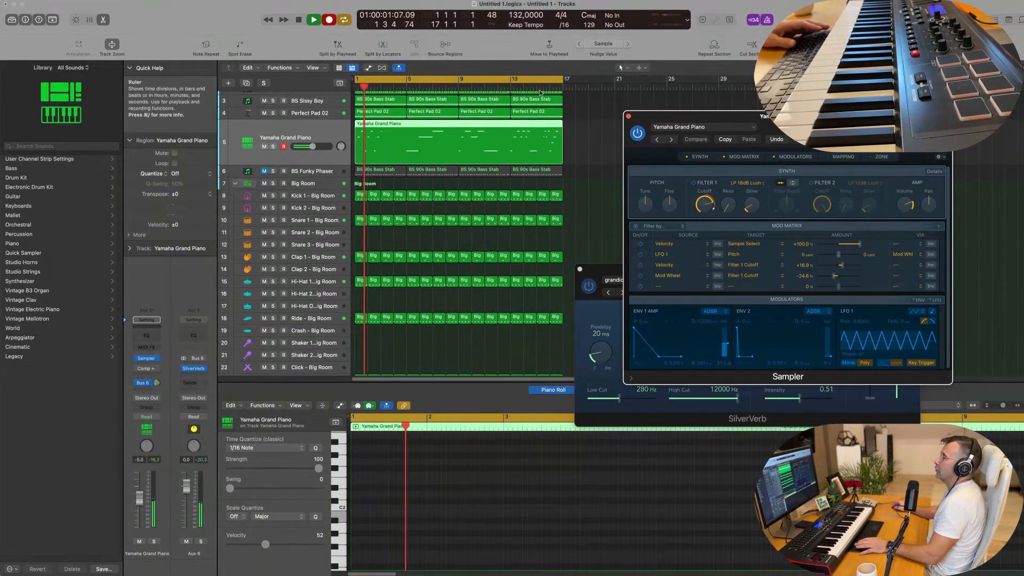
click(424, 126)
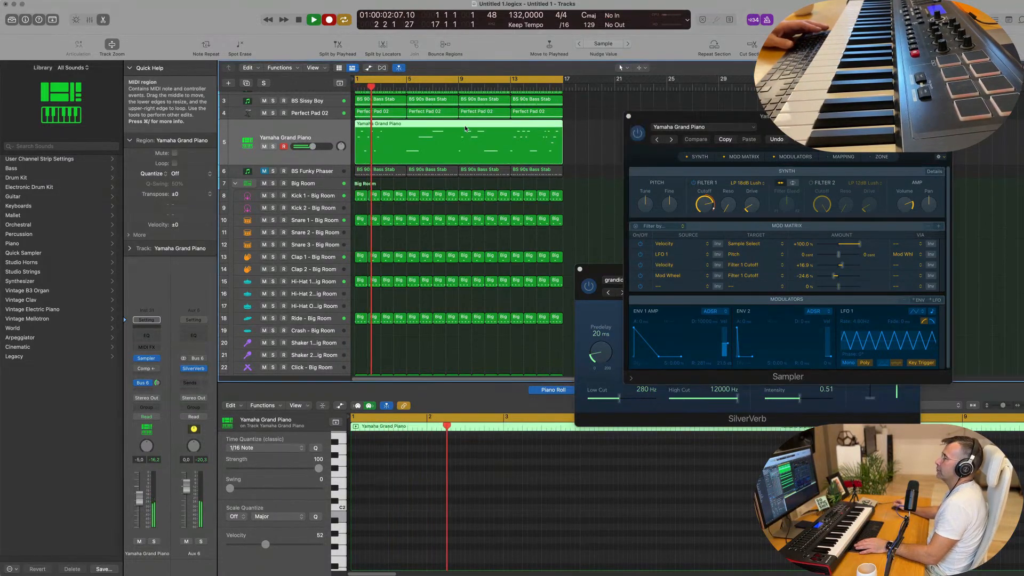
double_click(424, 126)
double_click(419, 150)
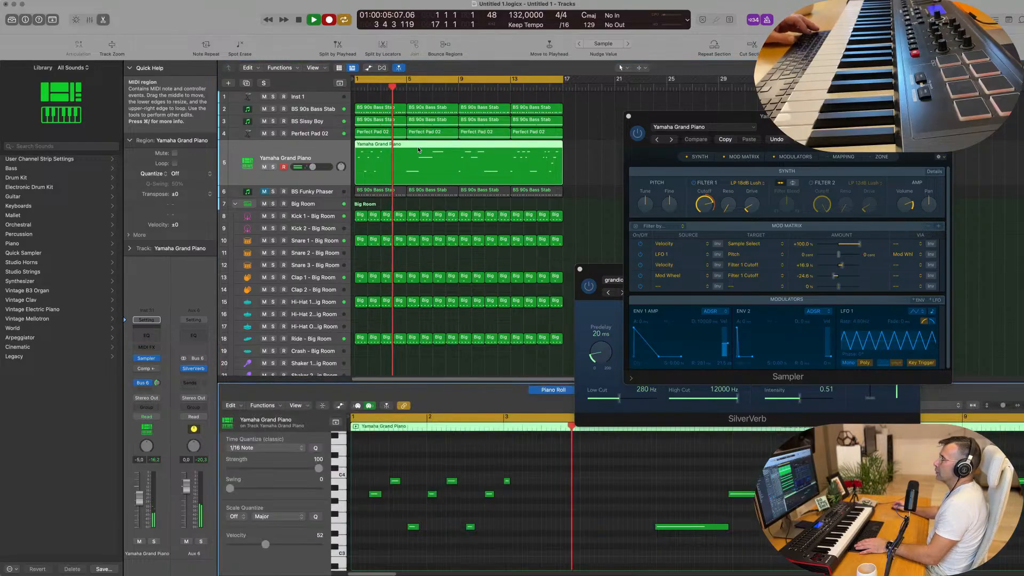
key(space)
key(space)
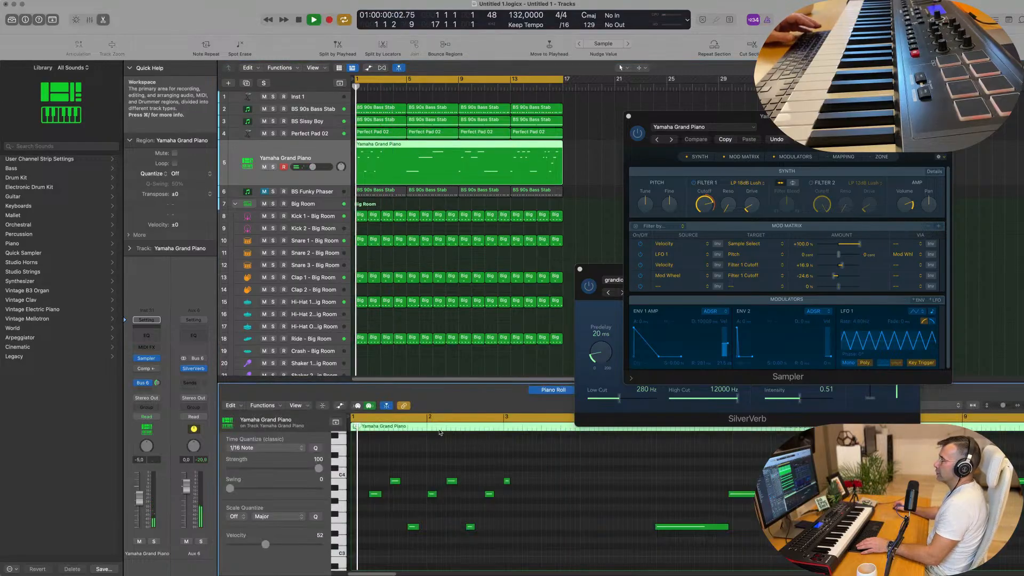
Copy the first high piano note to the region's start and lower the copy to the pitch of bar 1's lowest note
click(394, 481)
drag(392, 482, 354, 483)
click(389, 467)
key(space)
key(space)
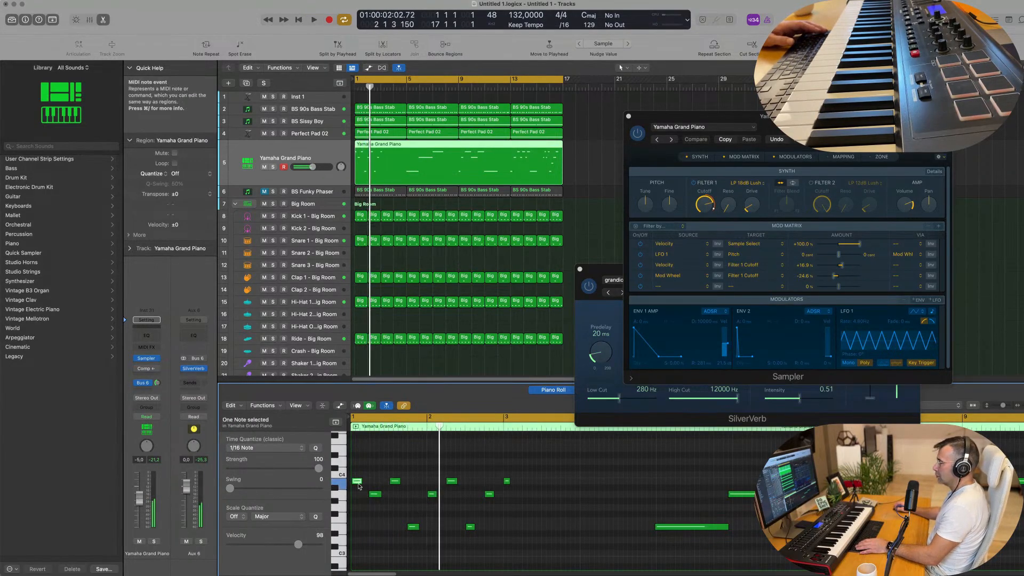
drag(359, 486, 358, 527)
key(space)
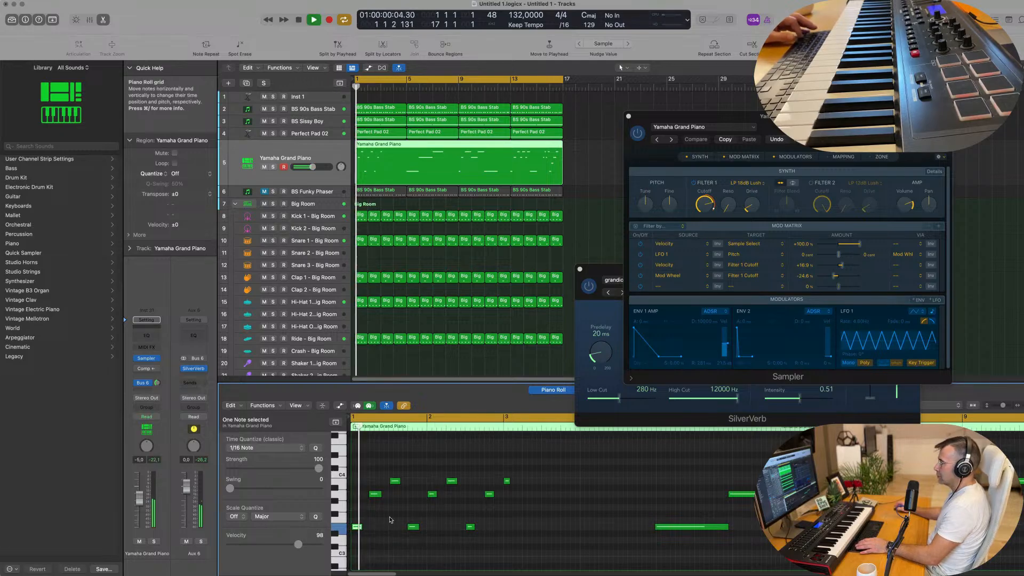
Listen to the edited piano melody against the groove, replaying it from the beginning
click(406, 514)
scroll(409, 513, down, 4)
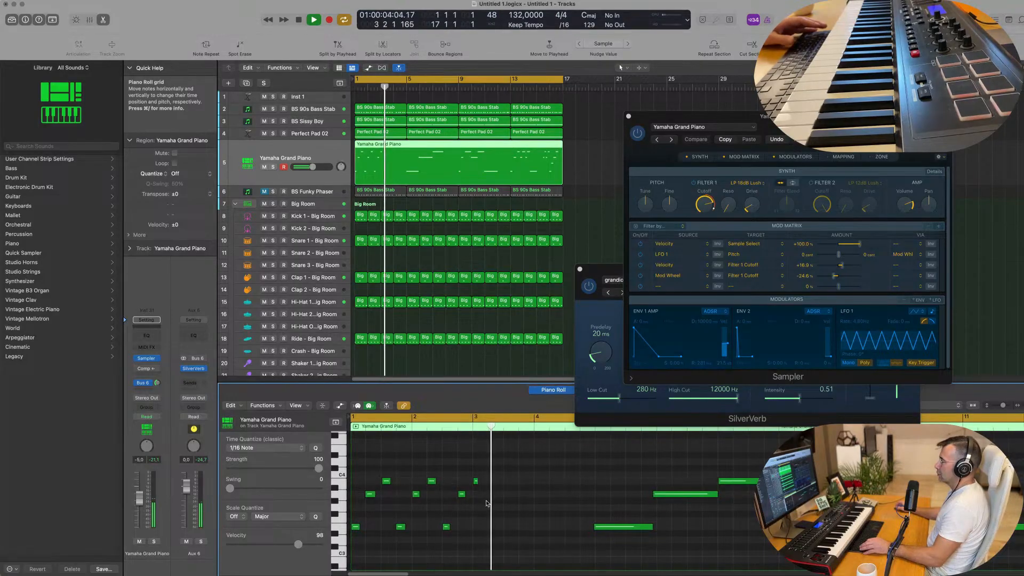
scroll(483, 507, up, 2)
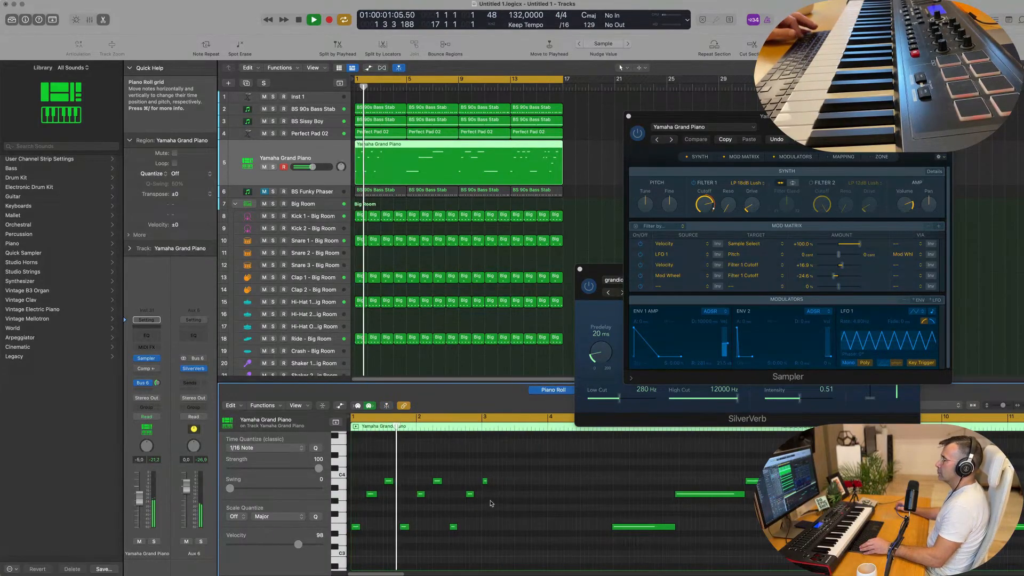
scroll(507, 503, down, 1)
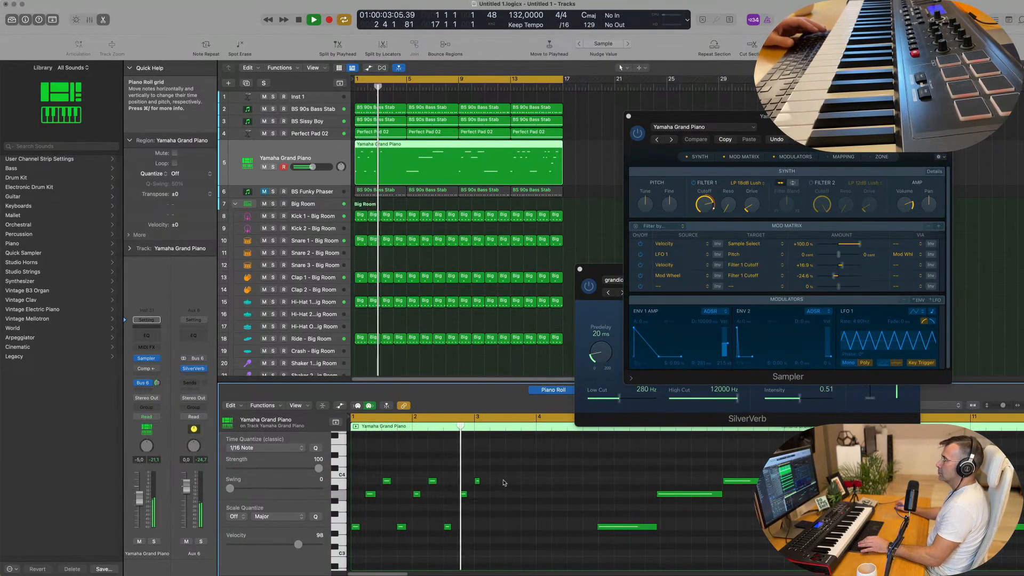
scroll(408, 196, down, 1)
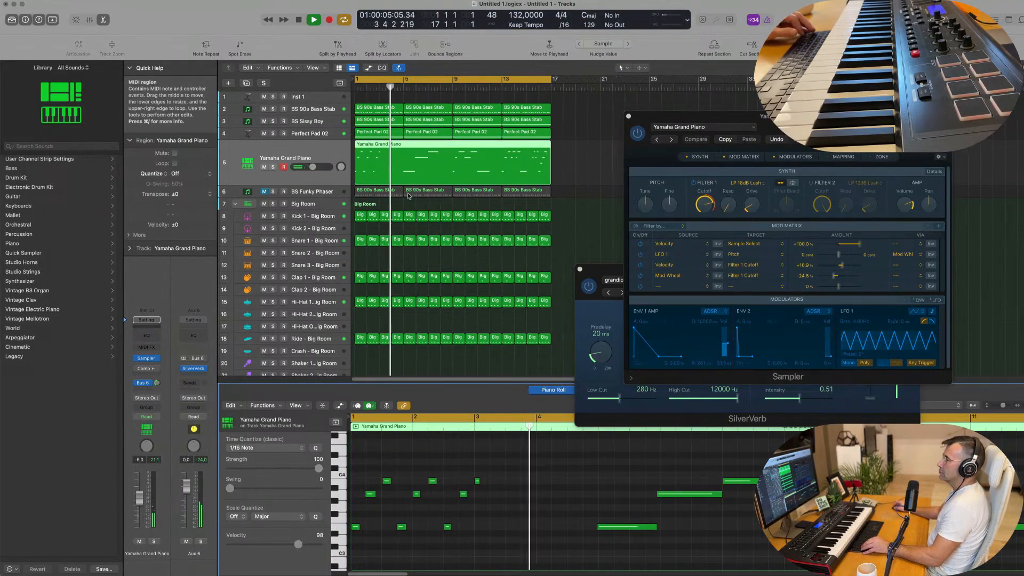
scroll(410, 190, up, 1)
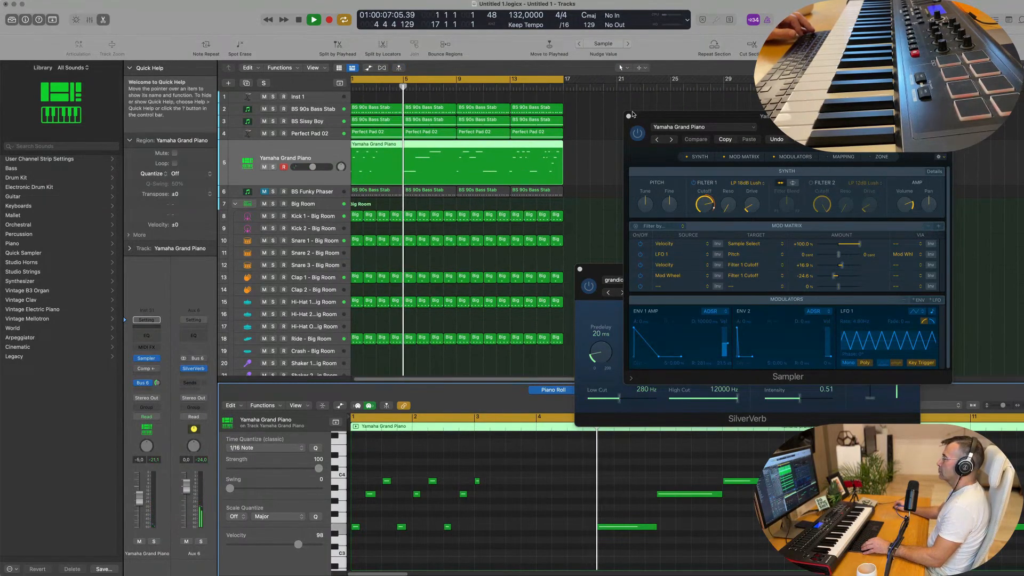
Close the Sampler window and quantize all notes of the piano region to 1/16 notes
click(628, 116)
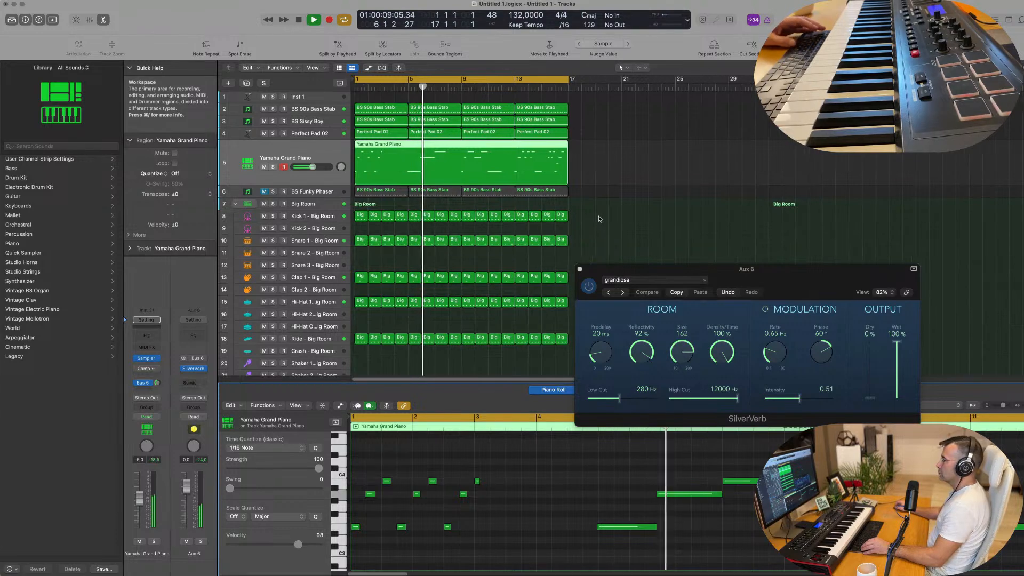
key(Return)
key(super+a)
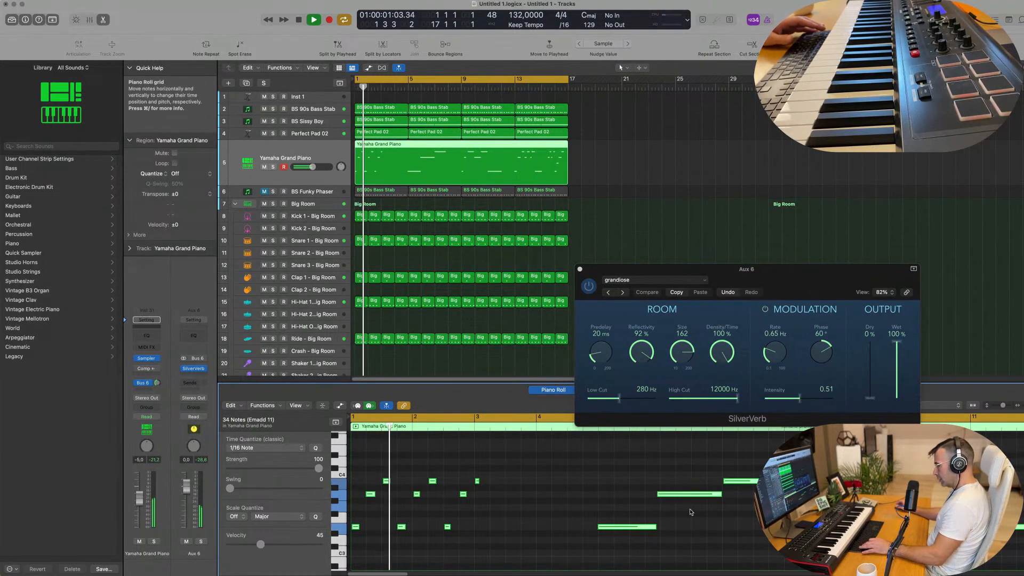
drag(691, 495, 676, 506)
Show the note velocity lane and raise the velocity of the long high piano note in bar 7 during playback from the beginning
click(737, 482)
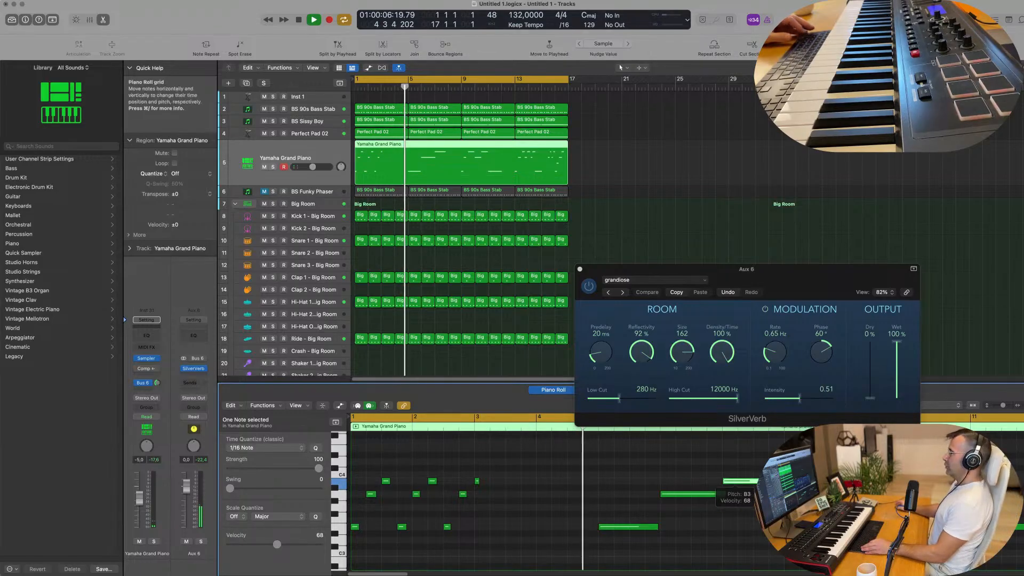
scroll(643, 472, down, 3)
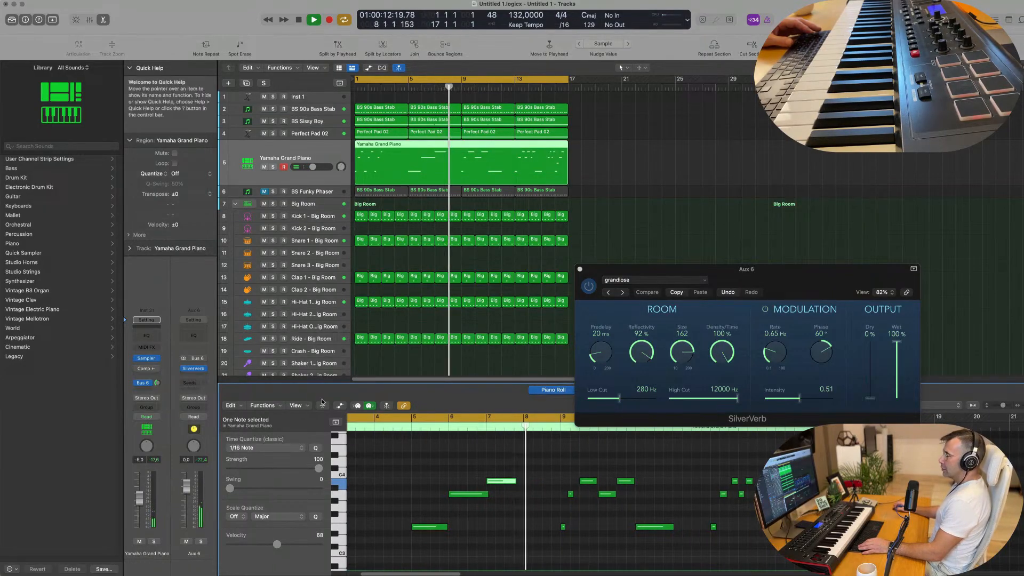
key(a)
key(space)
key(Return)
key(space)
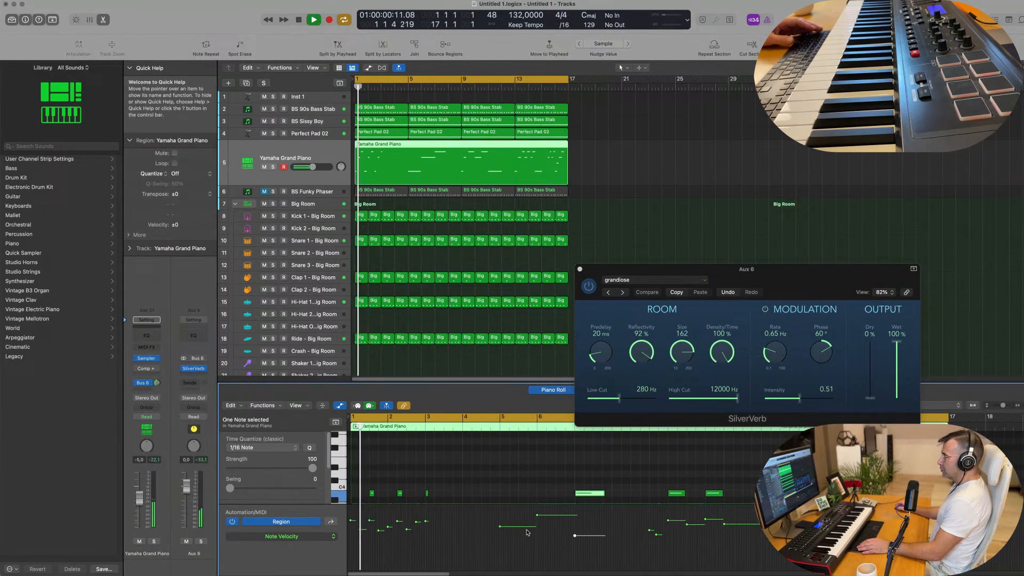
drag(574, 535, 575, 521)
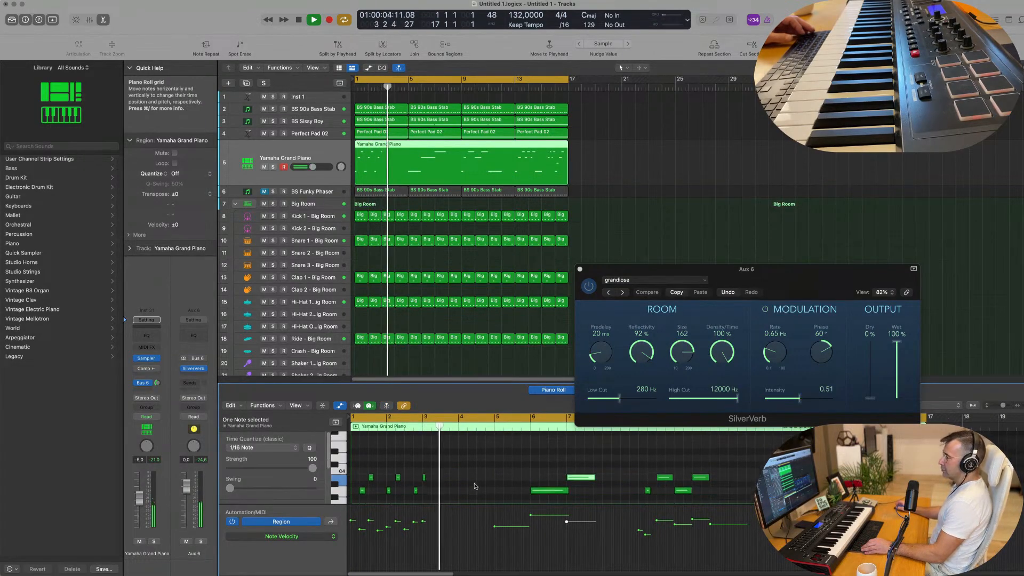
Listen to the piano melody against the groove and review its notes and velocities along the region
scroll(485, 483, down, 3)
scroll(475, 485, down, 1)
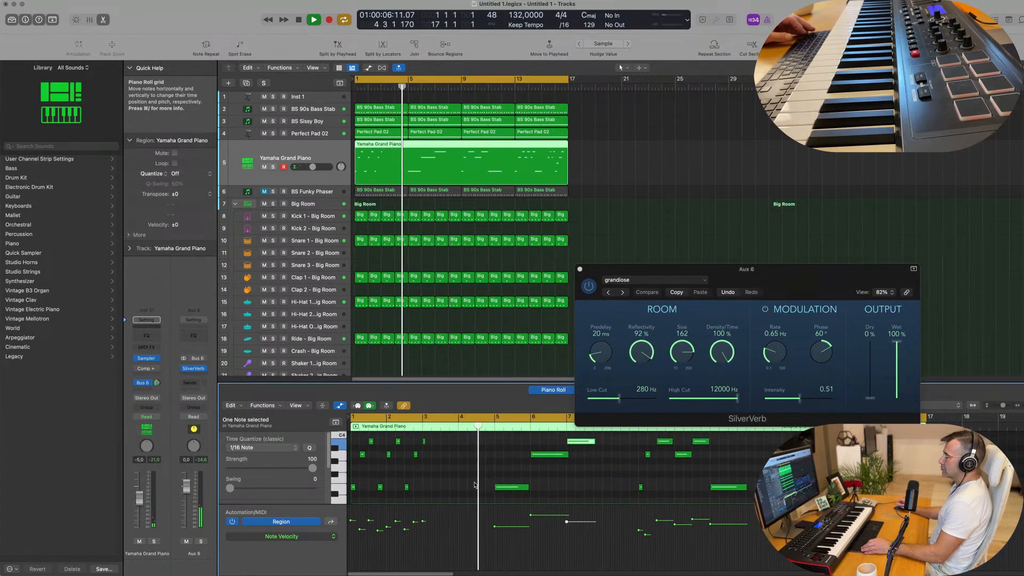
scroll(475, 485, down, 3)
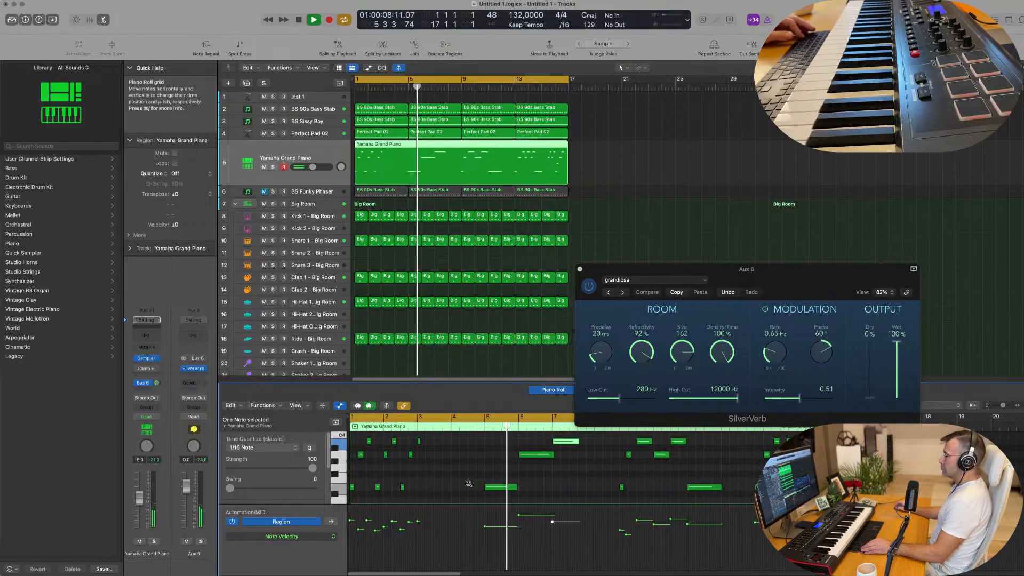
scroll(520, 483, up, 3)
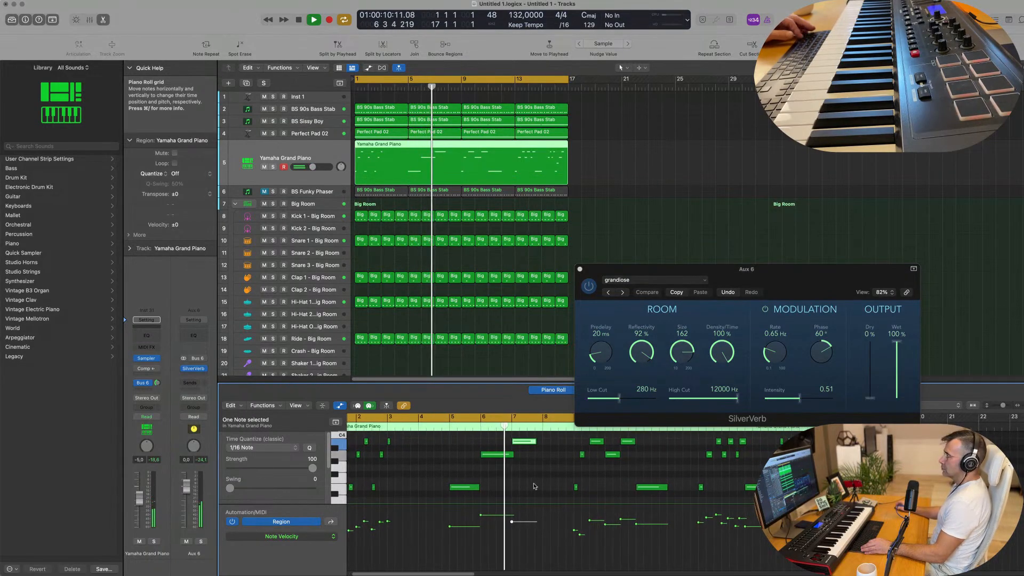
scroll(504, 484, left, 2)
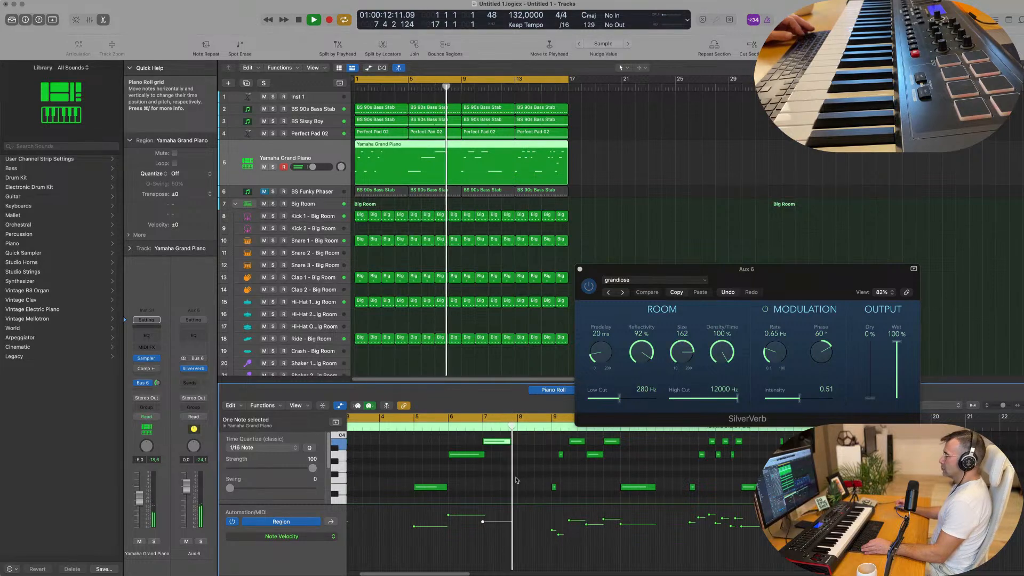
scroll(516, 483, up, 1)
scroll(515, 482, down, 2)
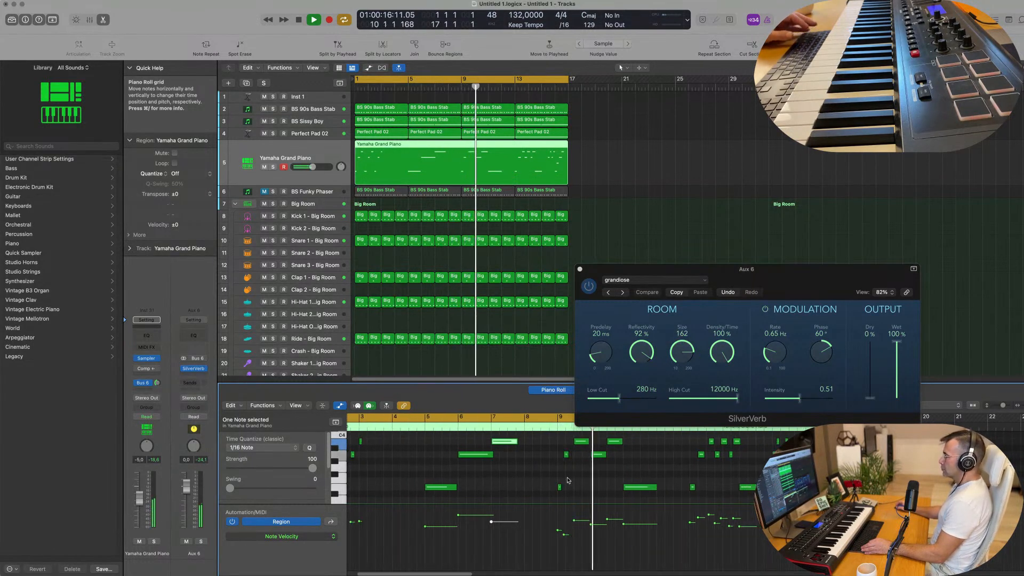
key(Return)
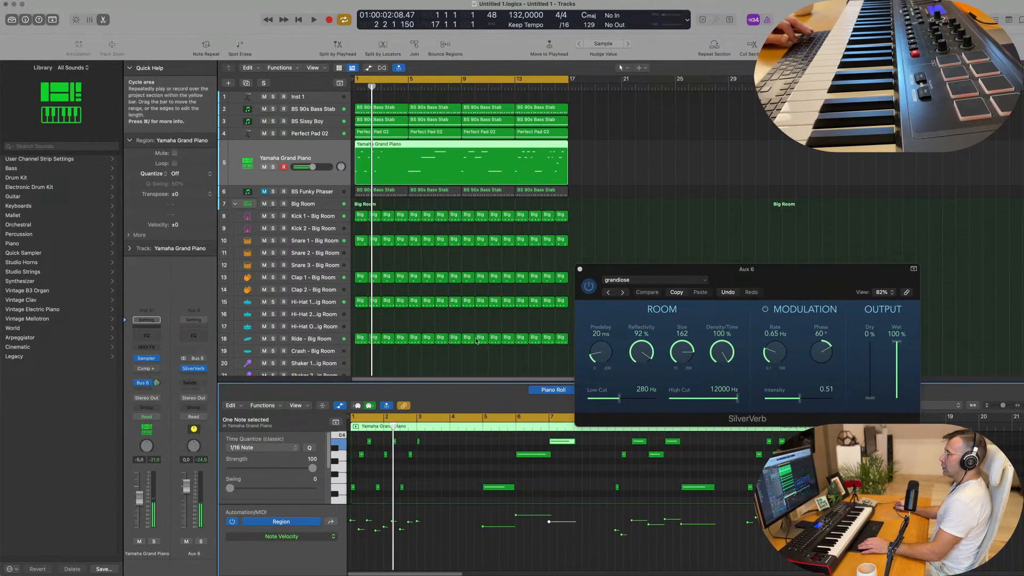
scroll(407, 114, down, 1)
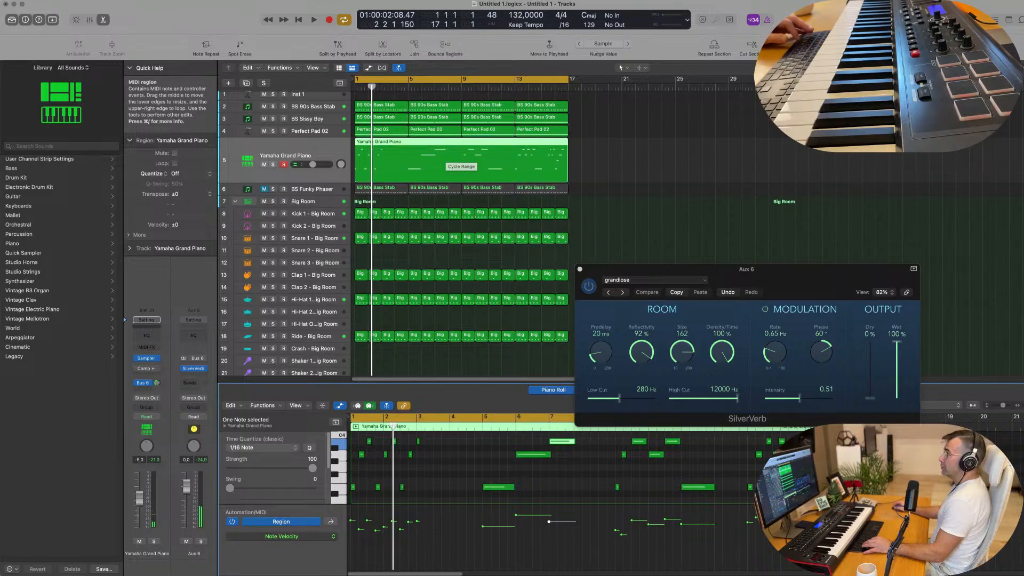
key(space)
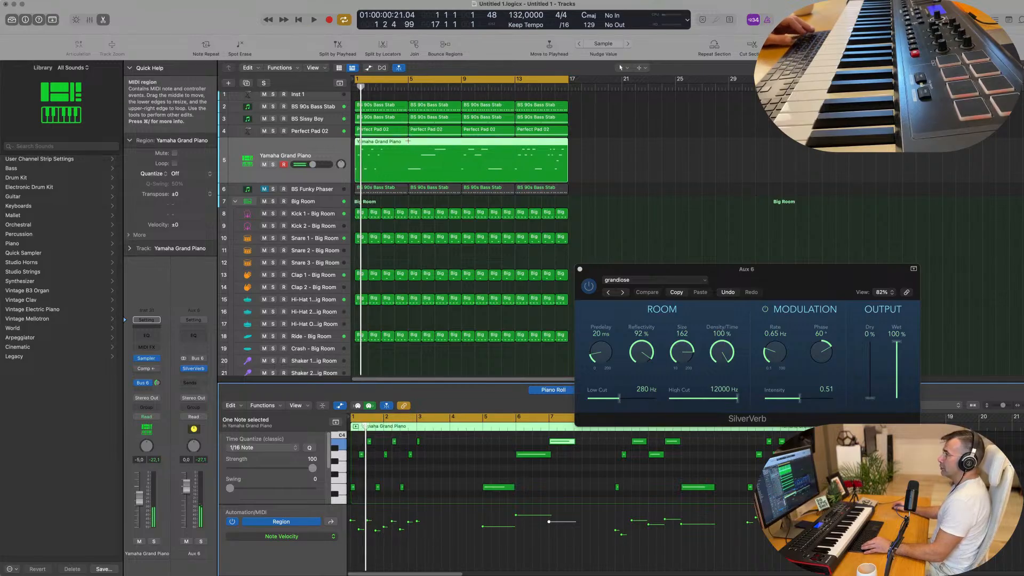
Split the piano region at bar 5, delete its first four bars and move the remaining region to bar 1
click(408, 141)
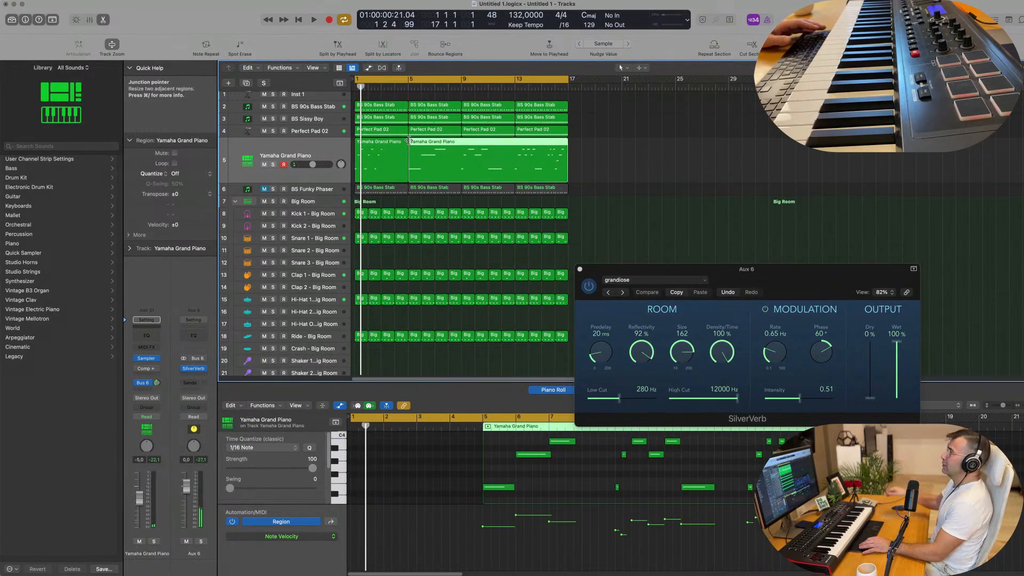
key(space)
click(388, 147)
key(Delete)
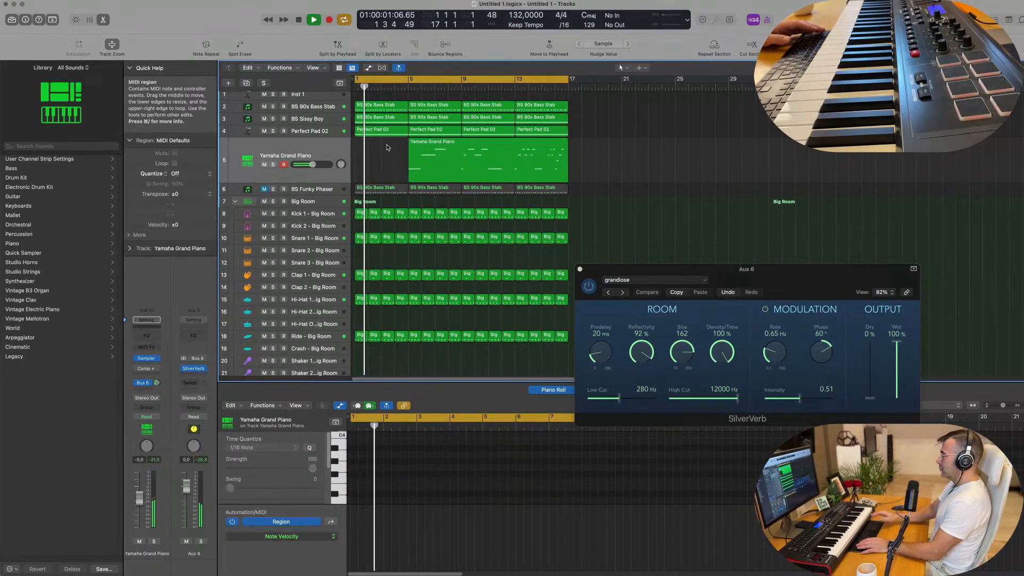
key(space)
drag(439, 146, 386, 146)
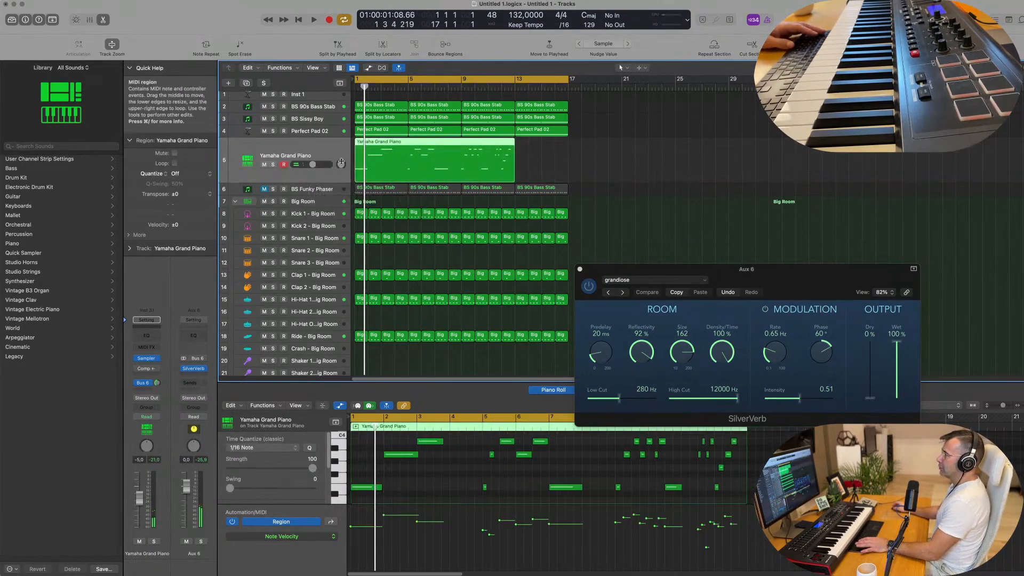
Split the moved piano region at bar 5 and delete the later part, keeping only the three-note phrase in bars 1 to 4
key(space)
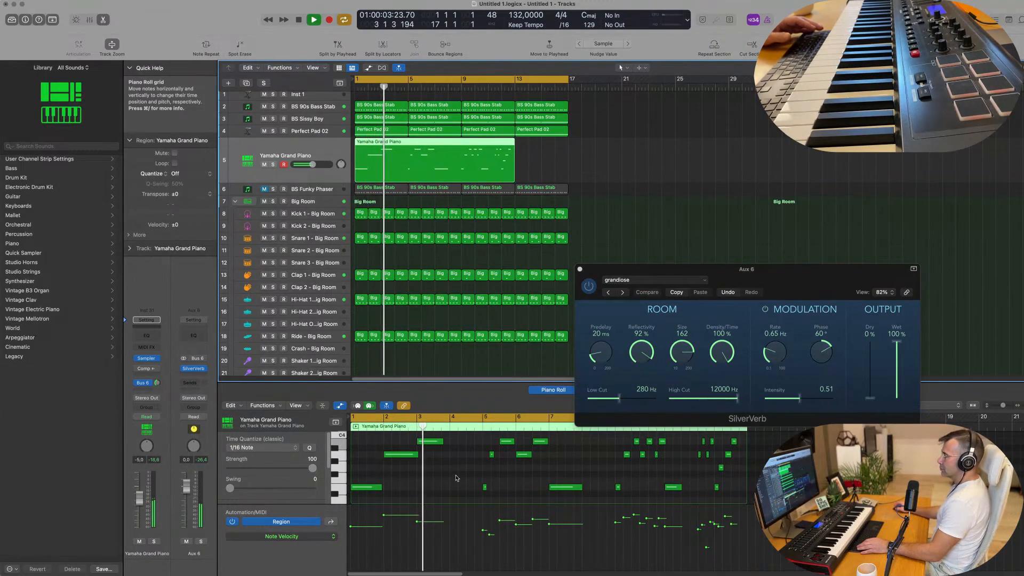
drag(475, 440, 741, 479)
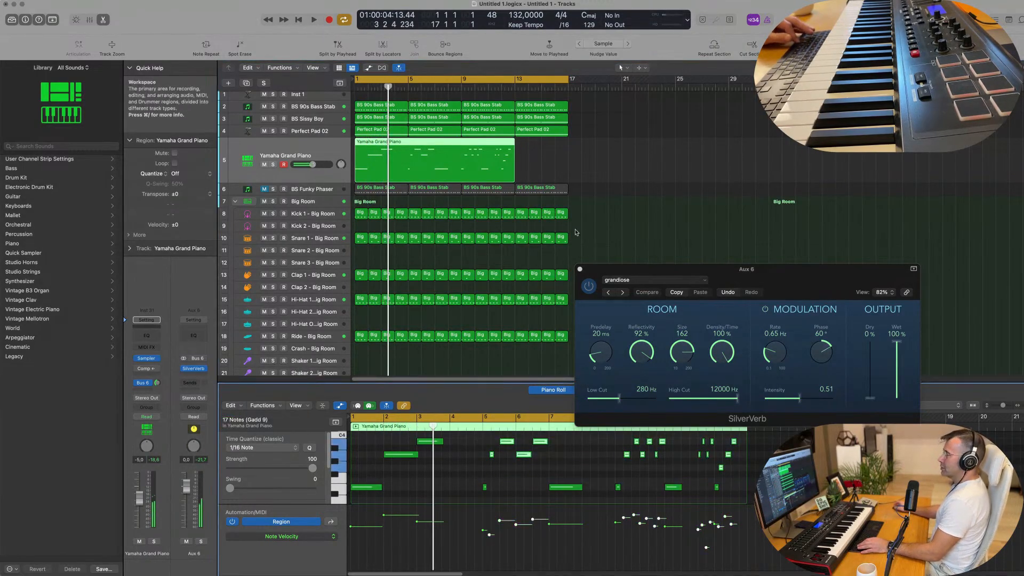
super+double_click(407, 143)
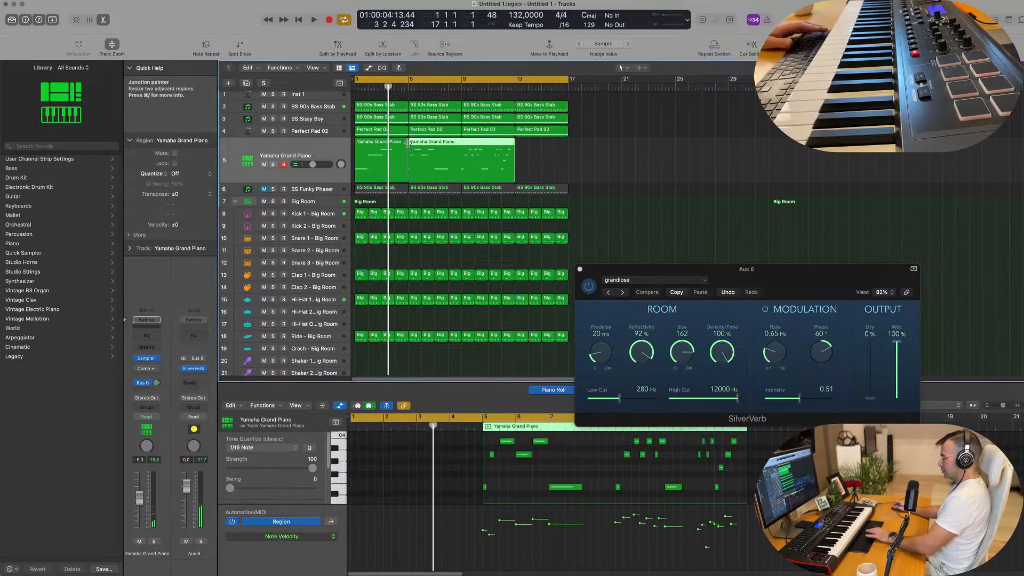
key(Delete)
click(388, 150)
Raise the Yamaha Grand Piano volume to -3.6 dB while playing the groove from the beginning
key(Return)
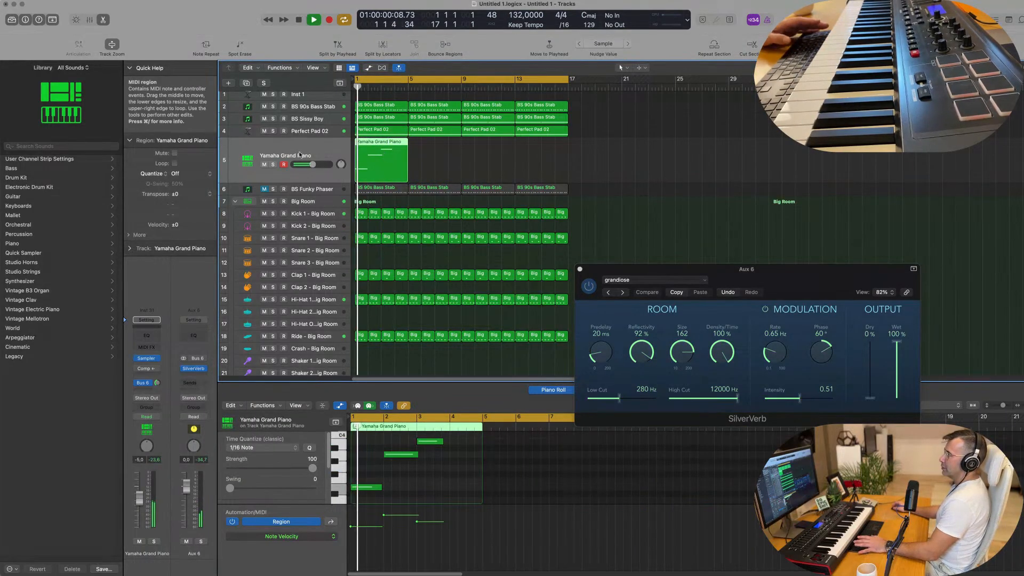
drag(141, 496, 141, 493)
key(space)
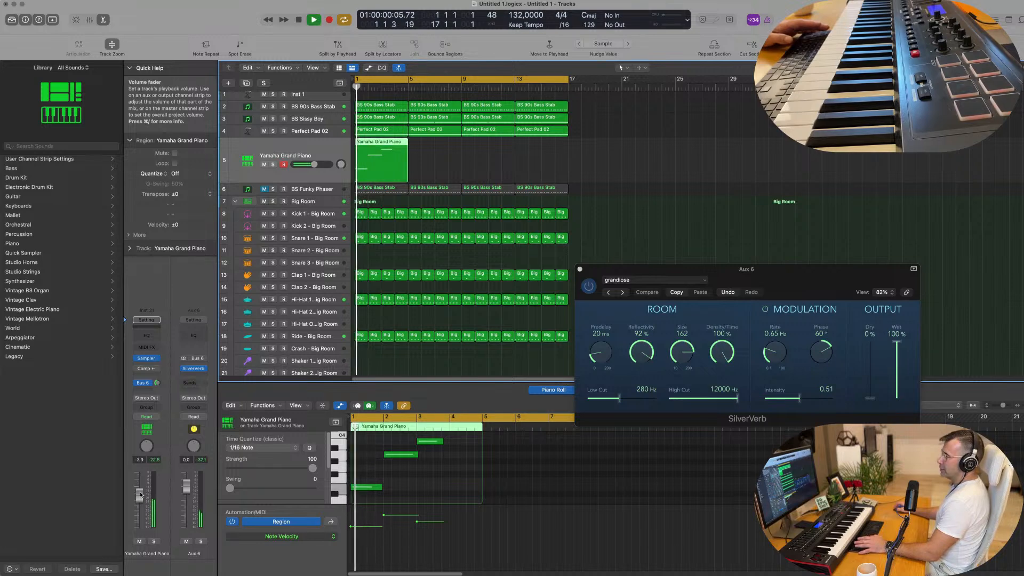
Copy the four-bar piano region to bar 5
click(434, 151)
click(387, 145)
drag(386, 144, 439, 144)
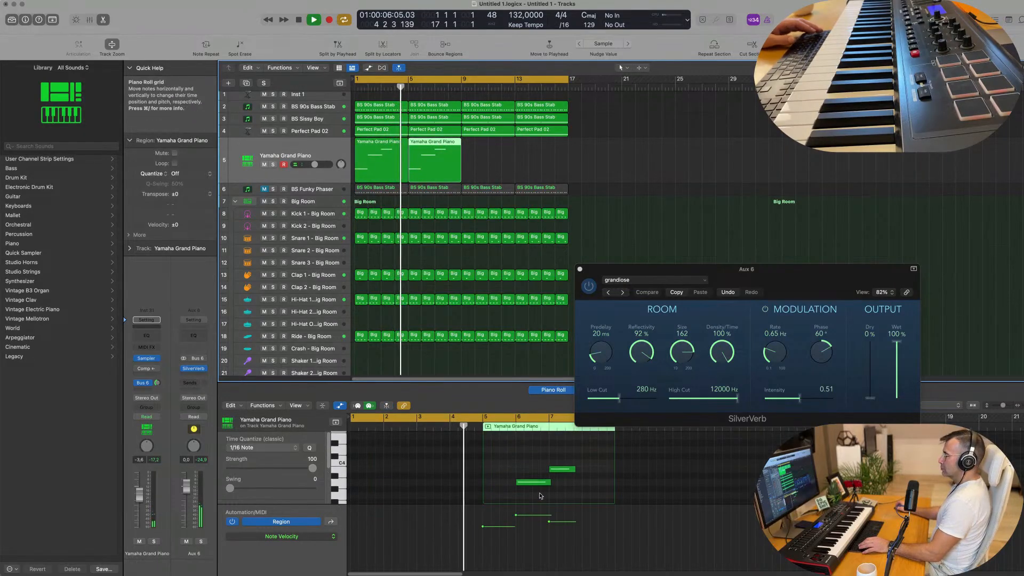
Swap the pitches of the bar 6 and bar 7 notes in the copied piano region, and replay from the beginning
key(space)
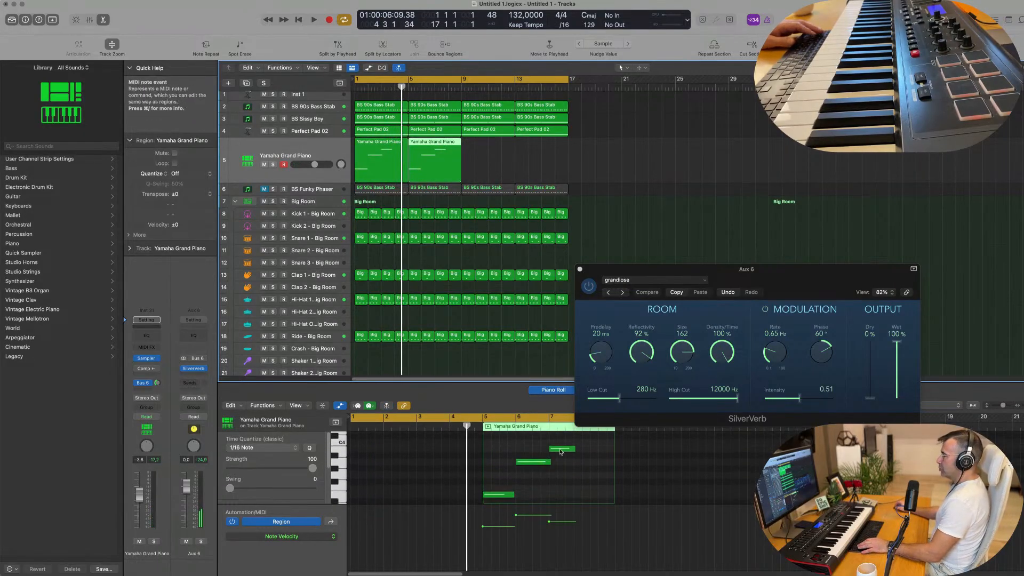
drag(534, 463, 566, 462)
key(Return)
key(space)
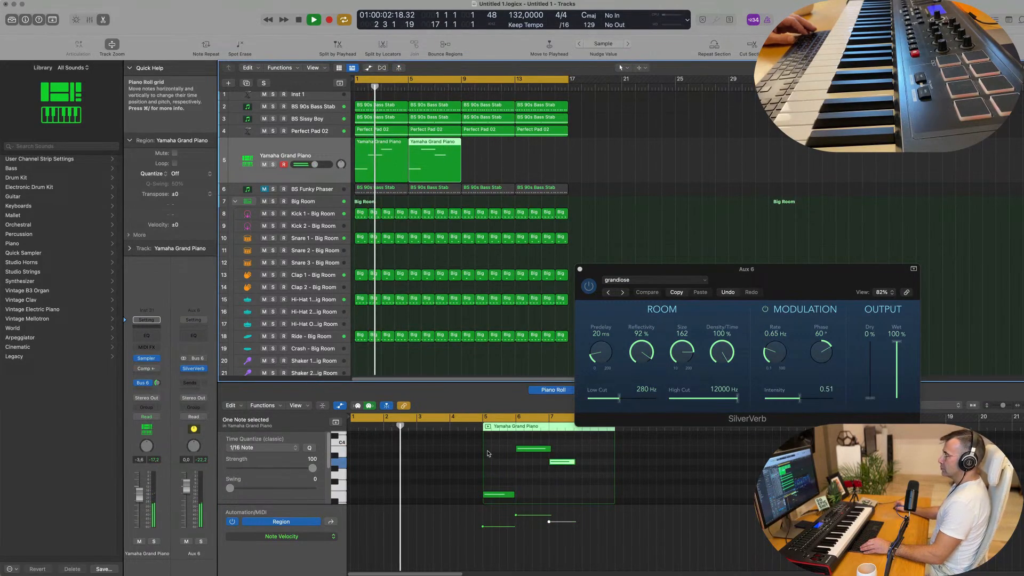
Try a lower pitch for the copied piano region's first note at bar 5, and listen to it
scroll(487, 454, down, 2)
drag(498, 472, 500, 474)
key(super+Left)
click(421, 465)
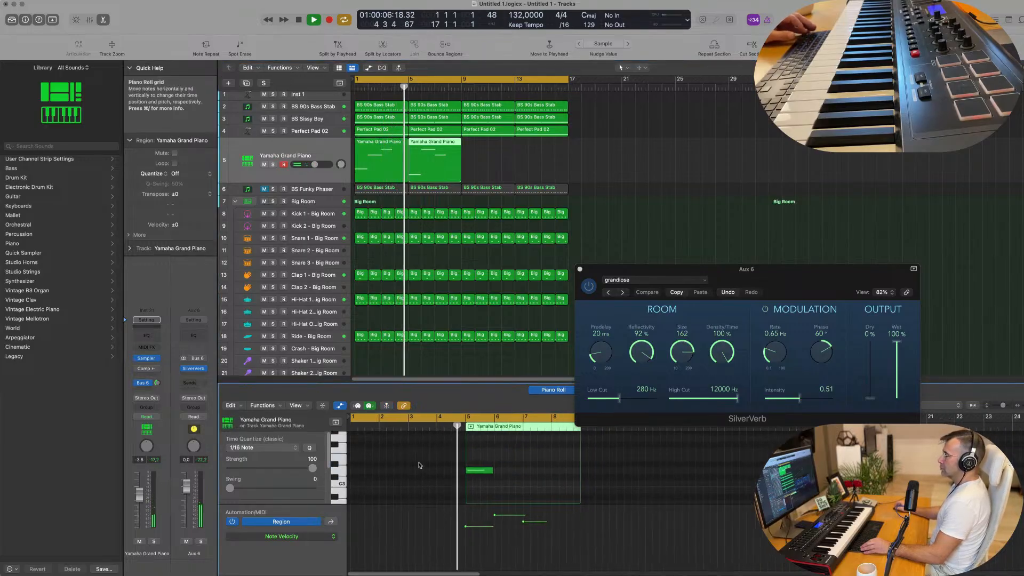
key(super+Left)
scroll(507, 464, right, 2)
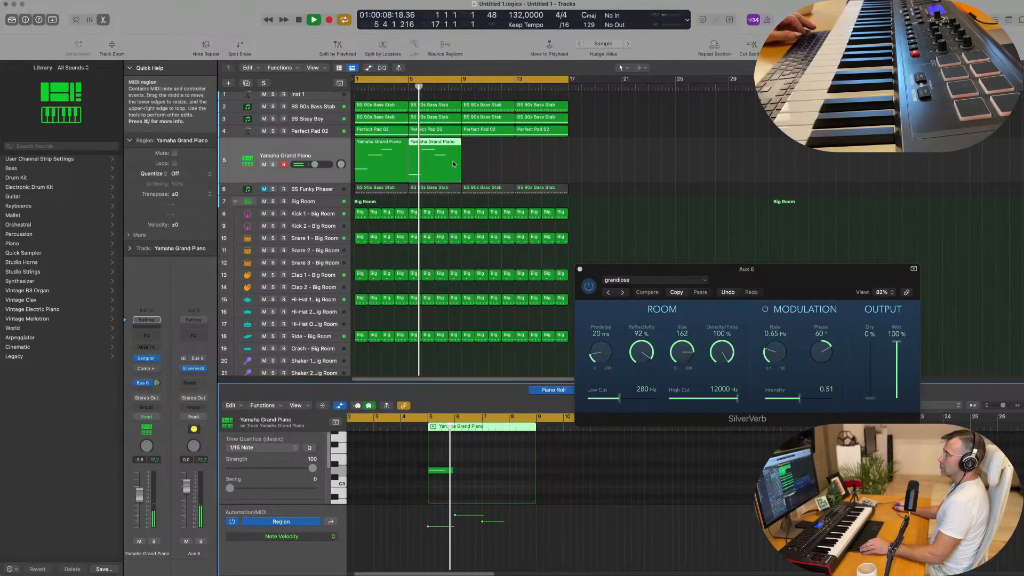
scroll(457, 483, up, 3)
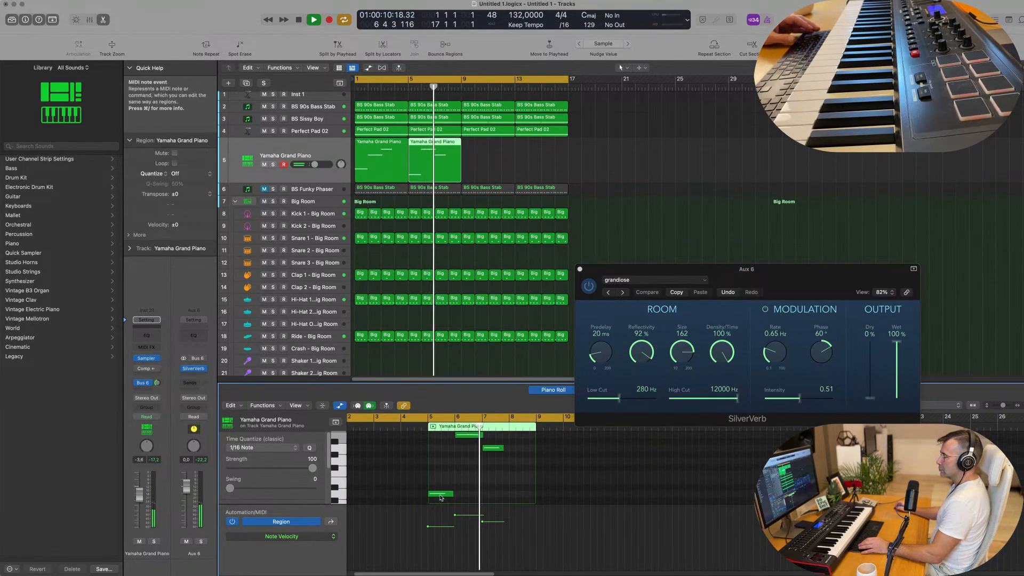
Raise the bar 5 piano note back to its earlier pitch and replay the groove from the beginning
drag(441, 493, 441, 481)
key(space)
key(space)
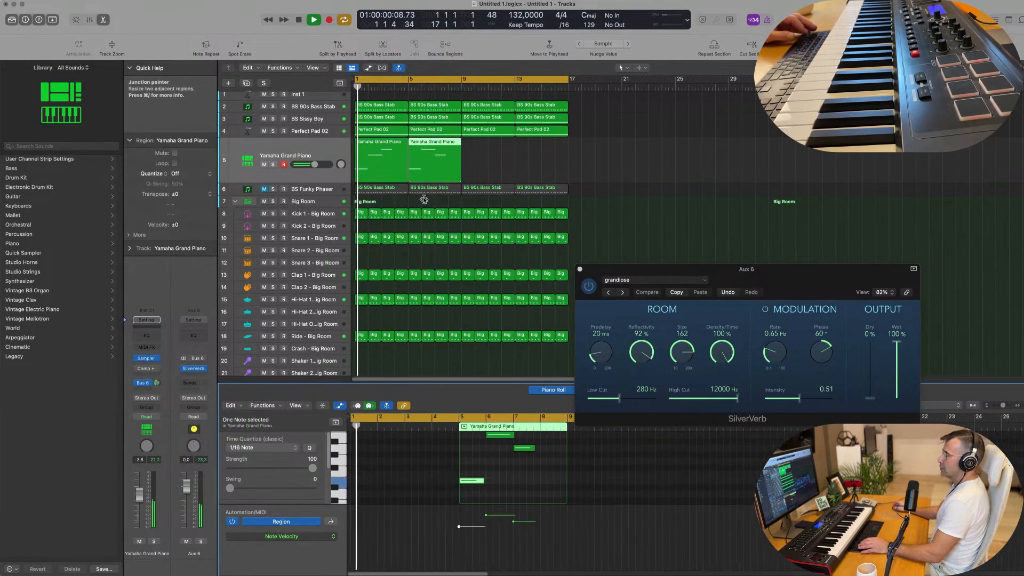
Repeat the two four-bar piano regions together once to fill bars 9 to 16
scroll(437, 173, down, 1)
scroll(437, 173, down, 1)
click(474, 152)
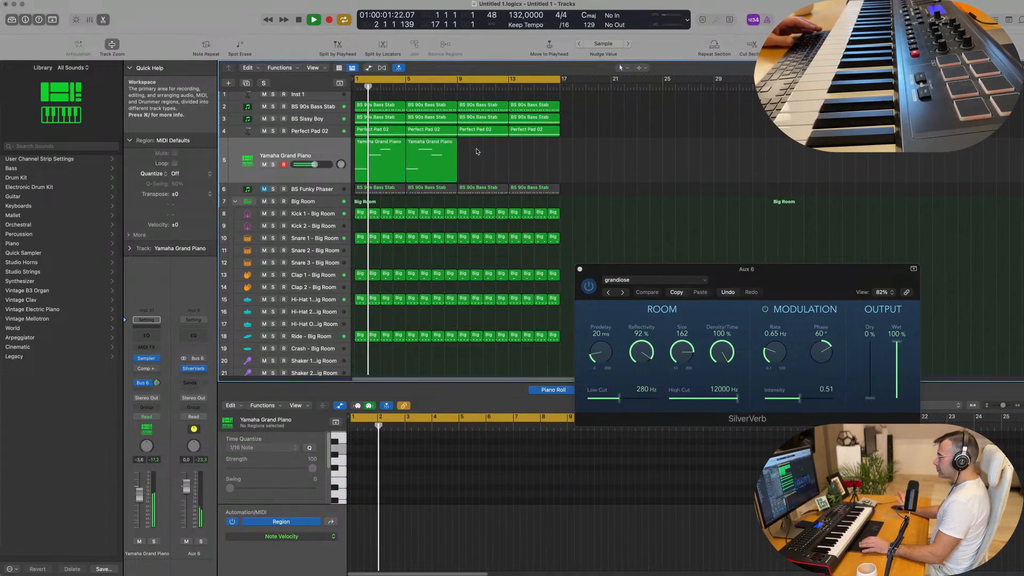
click(444, 152)
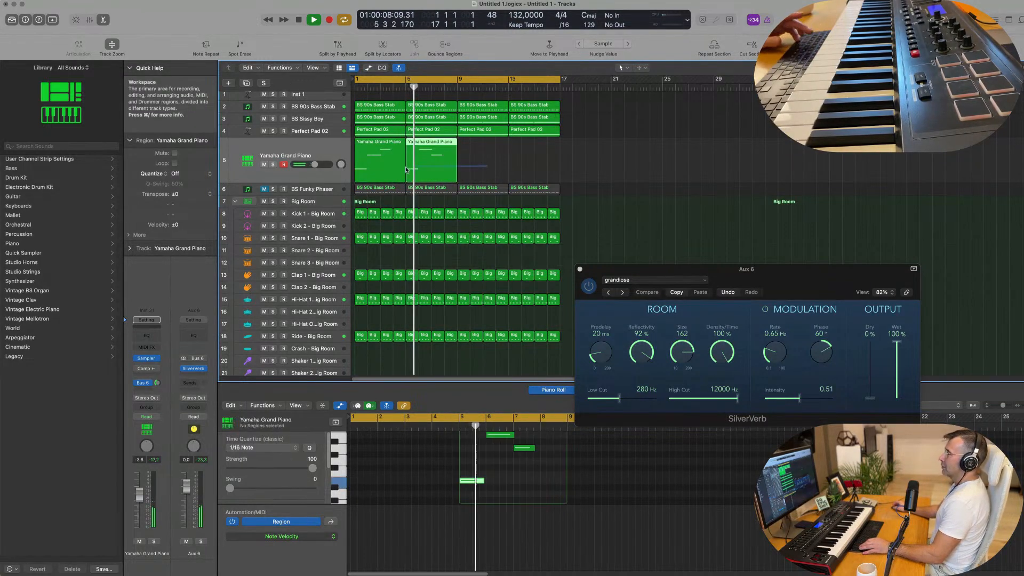
shift+click(372, 166)
key(super+r)
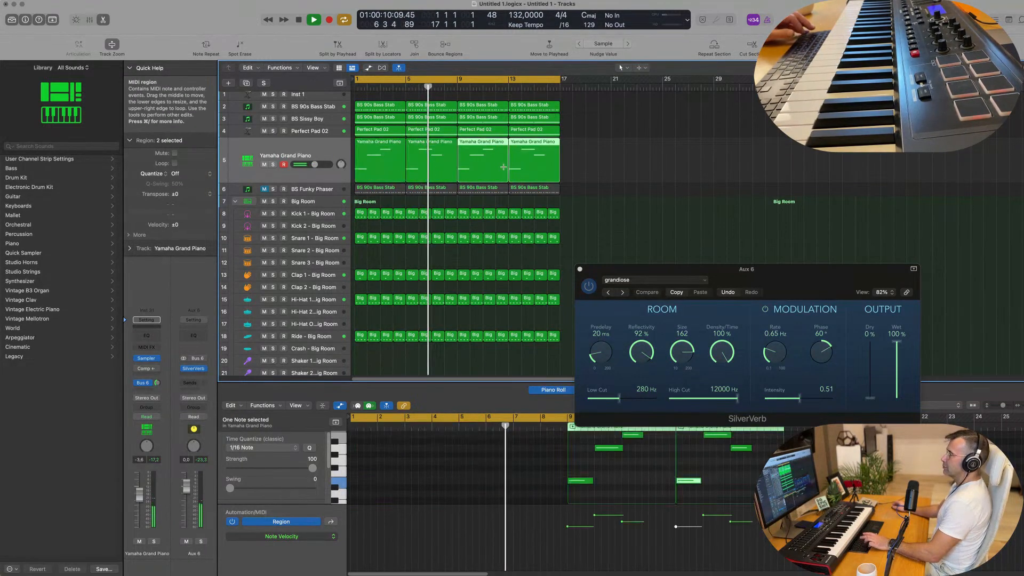
Replay the groove with the repeated piano phrase from the beginning, with the whole arrangement in view
scroll(570, 172, down, 2)
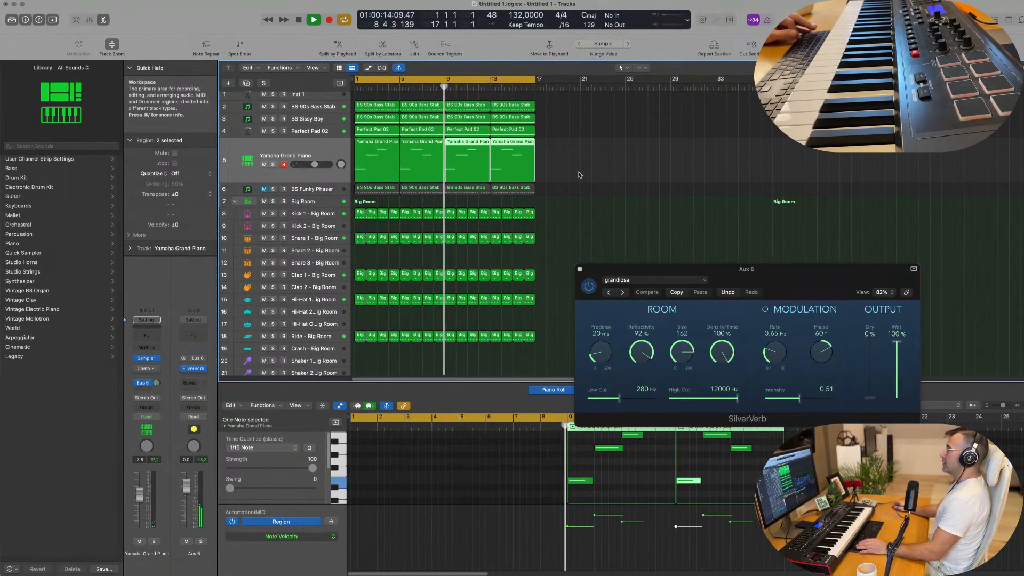
click(566, 184)
scroll(558, 190, down, 1)
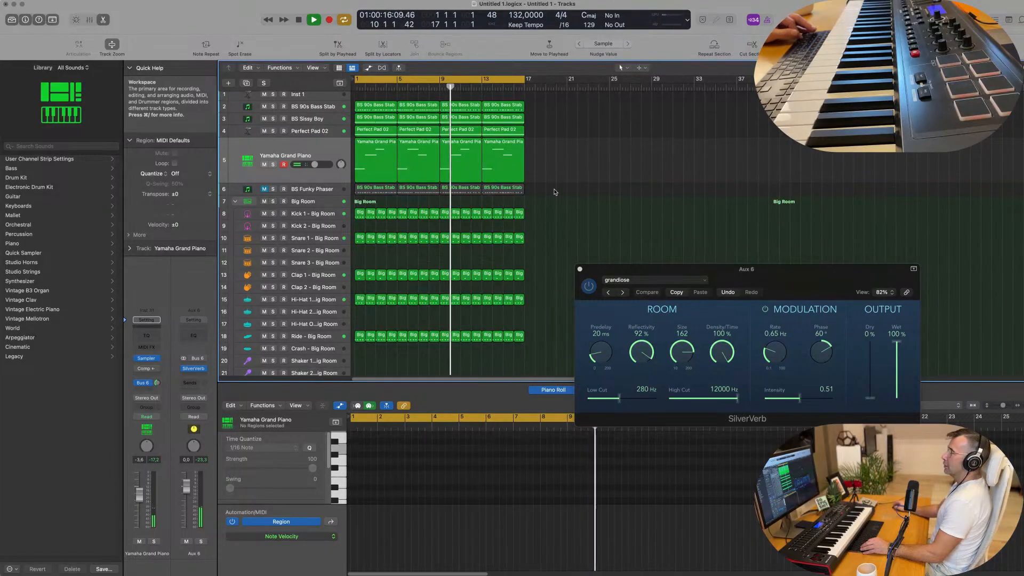
scroll(555, 192, down, 3)
key(space)
key(space)
click(250, 134)
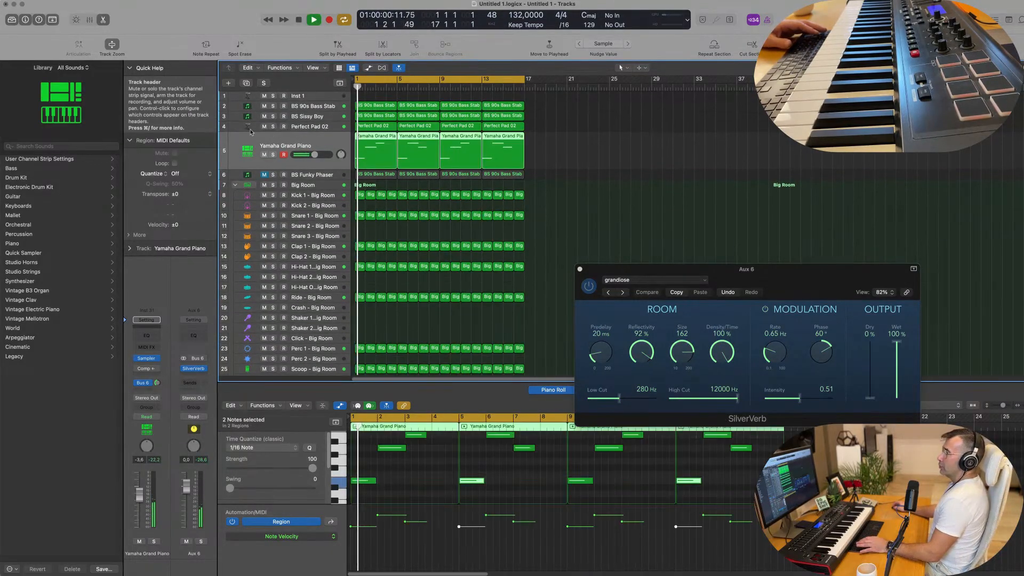
Create a duplicate Yamaha Grand Piano track without regions, and replay the groove with the Perfect Pad 02 track selected
click(246, 82)
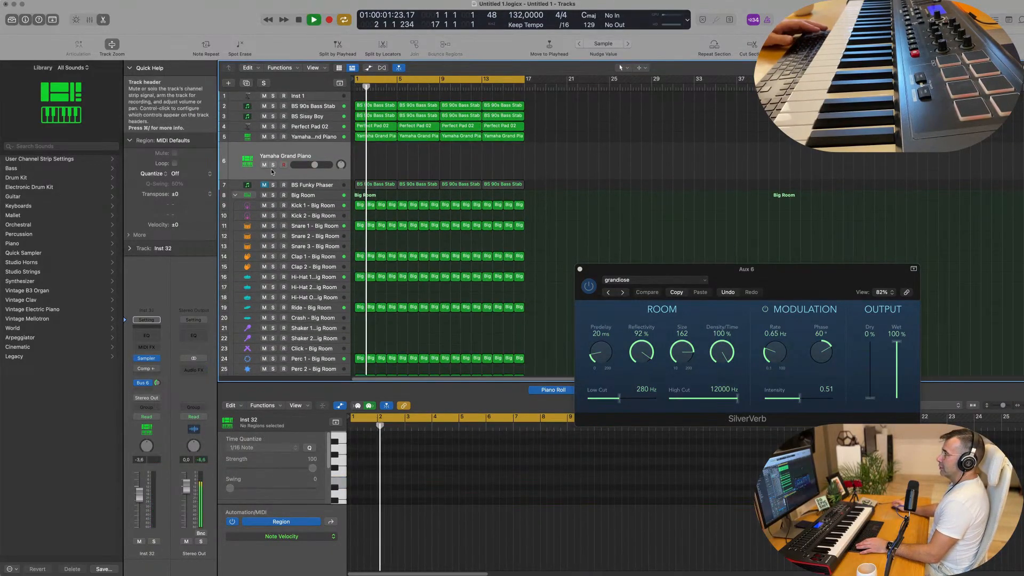
click(325, 127)
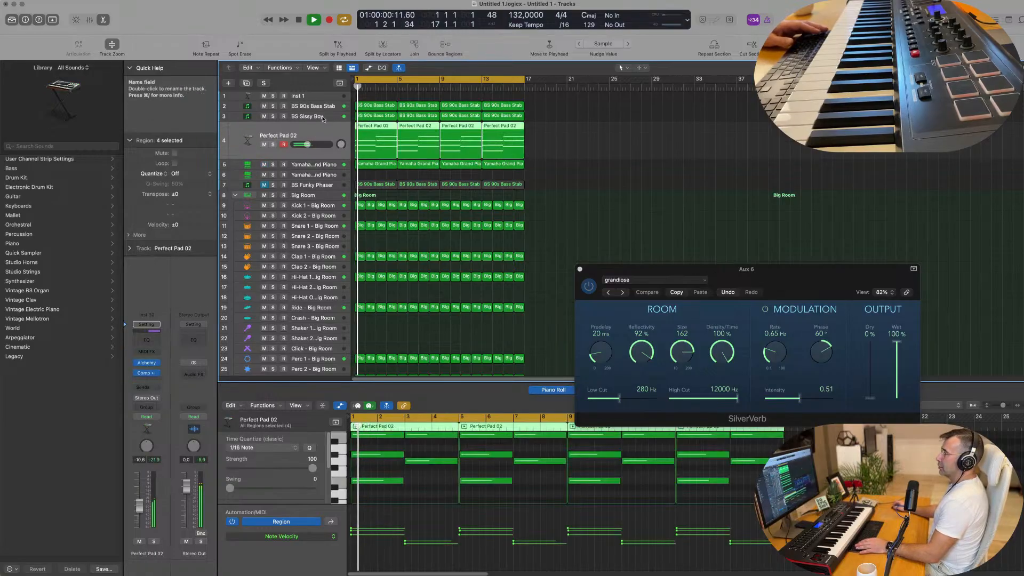
key(space)
key(space)
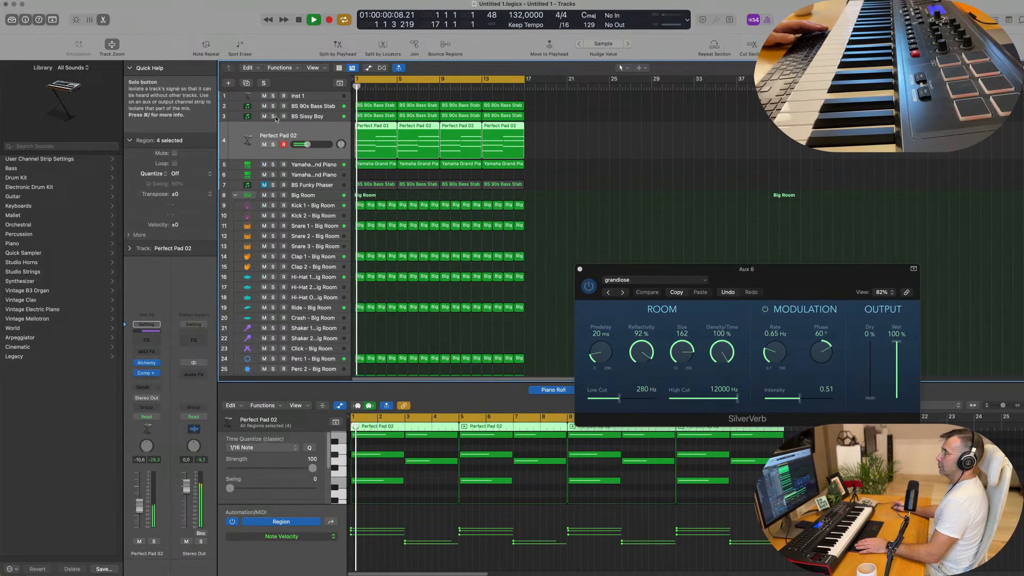
Try the groove with the BS Sissy Boy bass track muted
click(274, 116)
click(274, 116)
key(space)
key(space)
click(264, 116)
key(space)
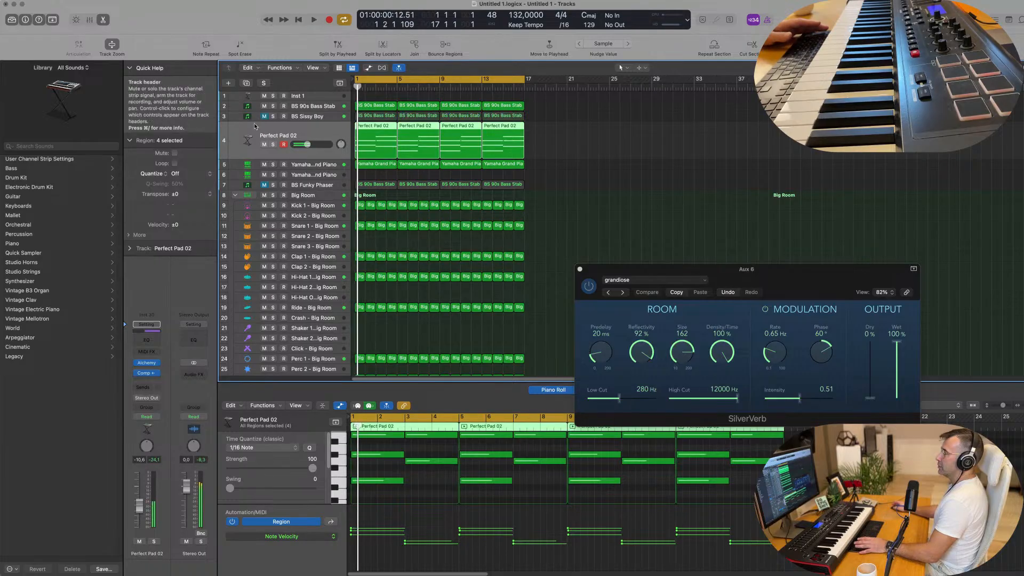
key(space)
Mute the BS 90s Bass Stab track and listen to the groove with the BS Sissy Boy bass active
click(322, 110)
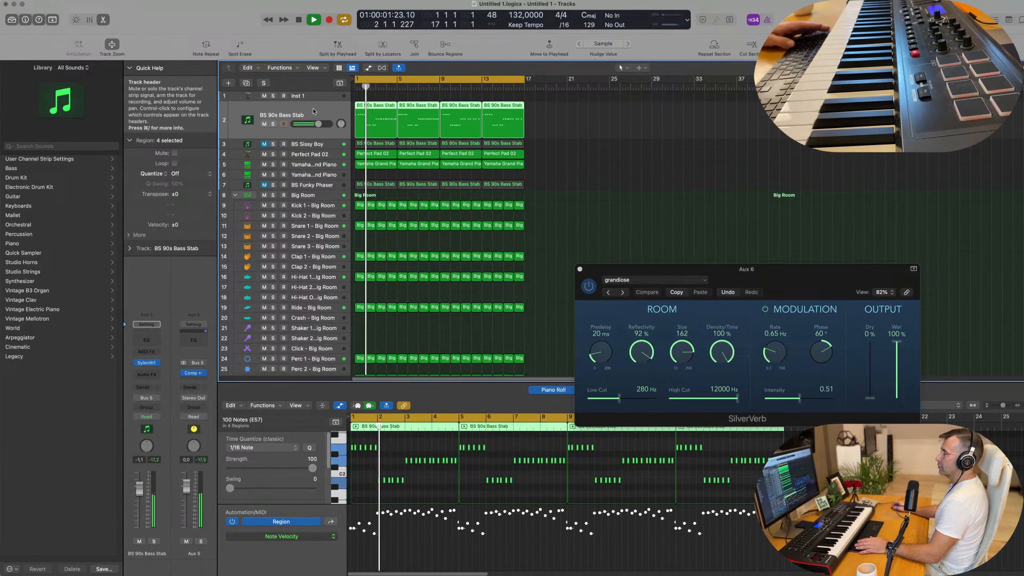
click(264, 123)
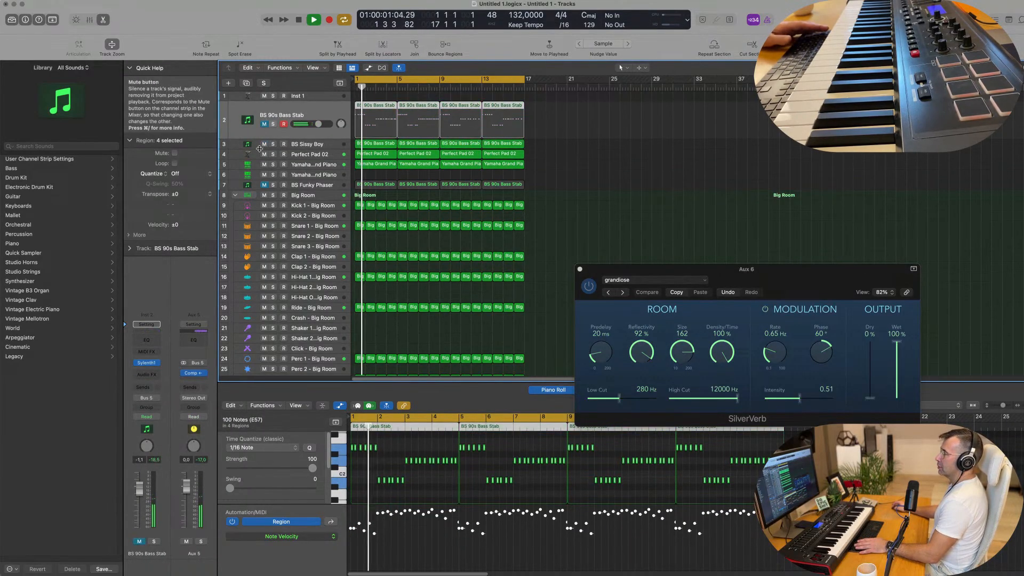
click(316, 146)
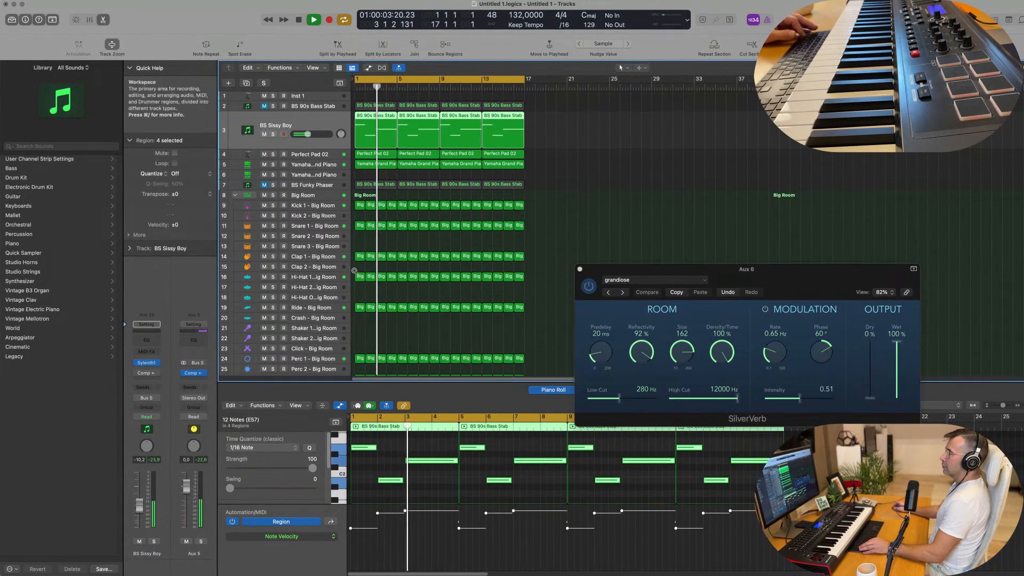
Duplicate the BS Sissy Boy track and open the Sylenth1 instrument on the new track
scroll(354, 271, up, 1)
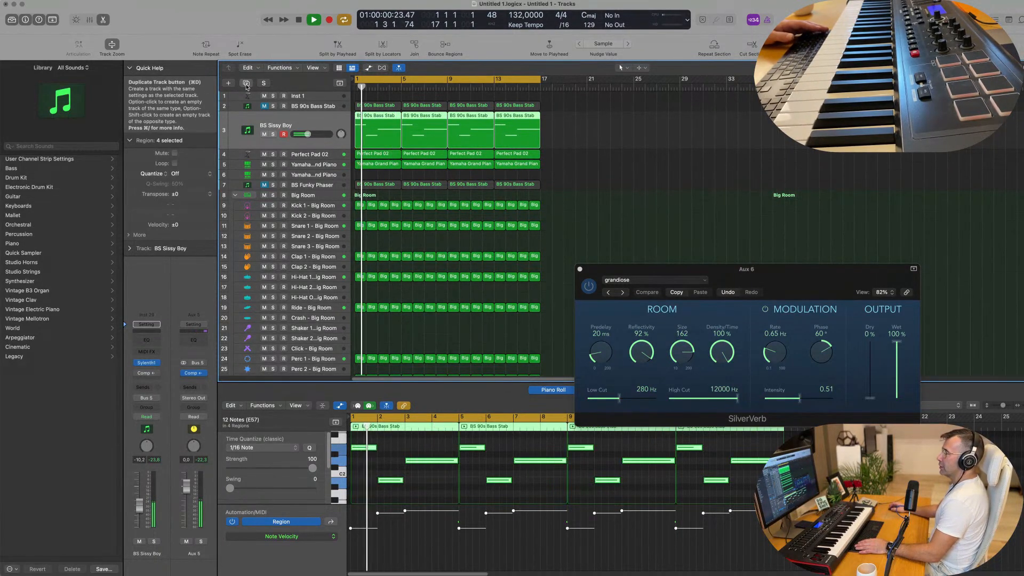
key(super+d)
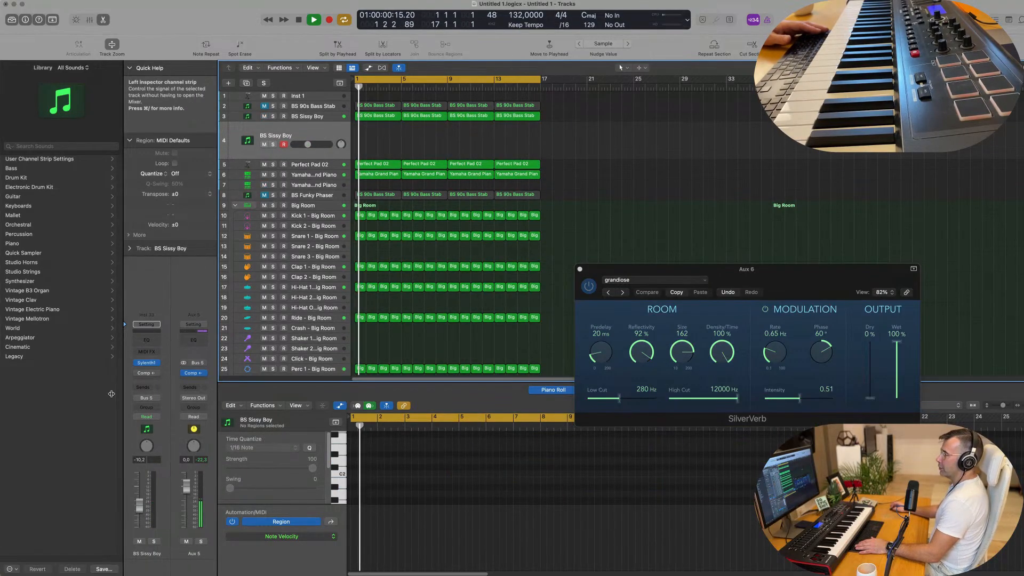
click(146, 363)
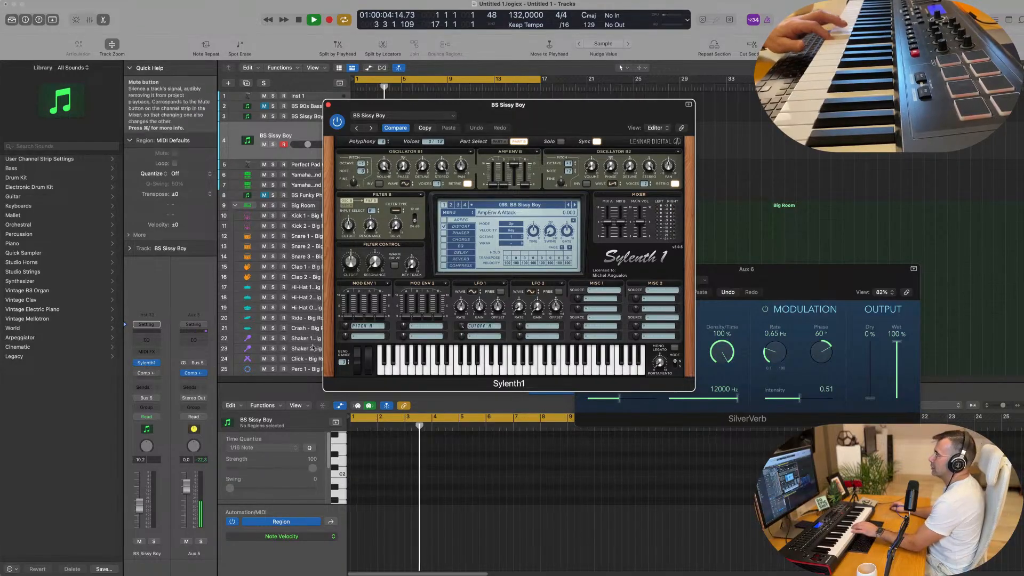
Switch Sylenth1 to preset bank 4 and try the ARP Portano preset
click(526, 205)
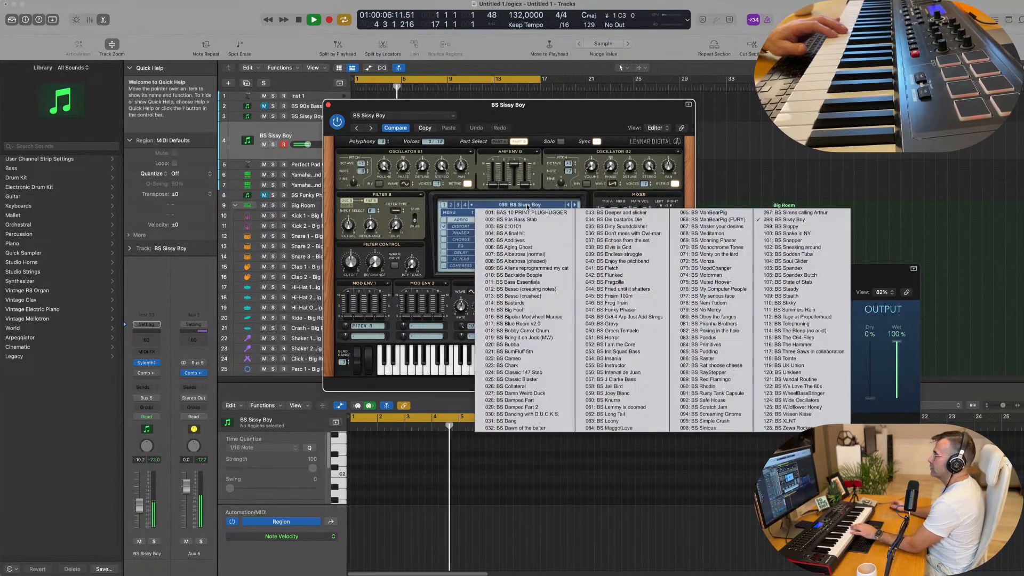
click(464, 205)
click(495, 206)
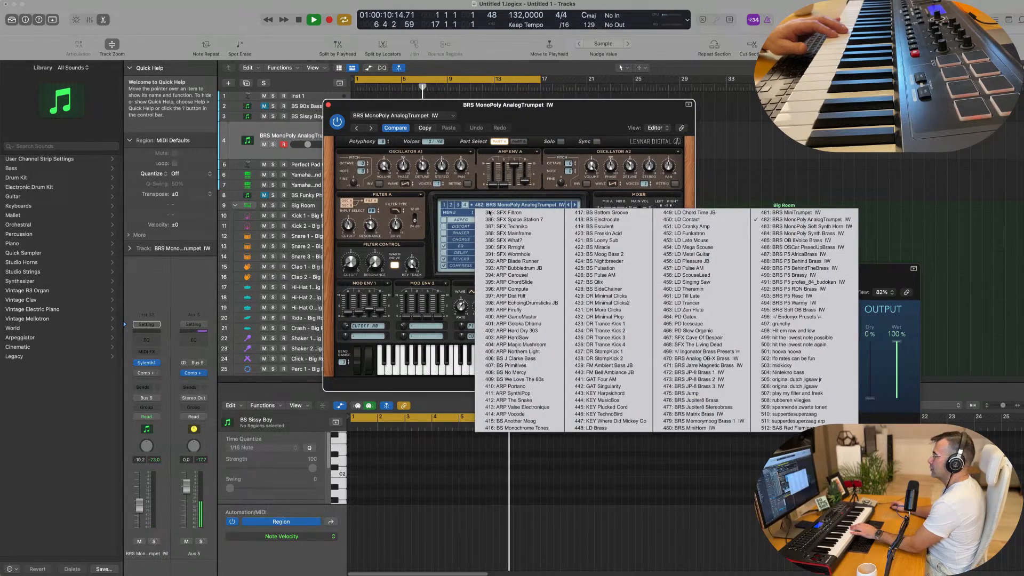
click(509, 386)
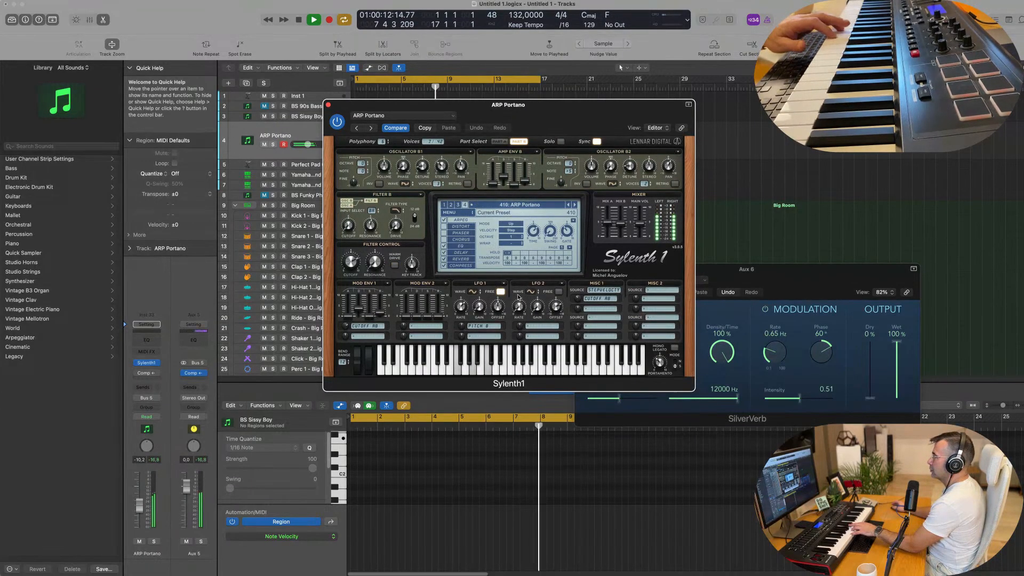
Audition the bank 4 presets from ARP SynthiPop through BS Another Moog over the running groove
click(575, 205)
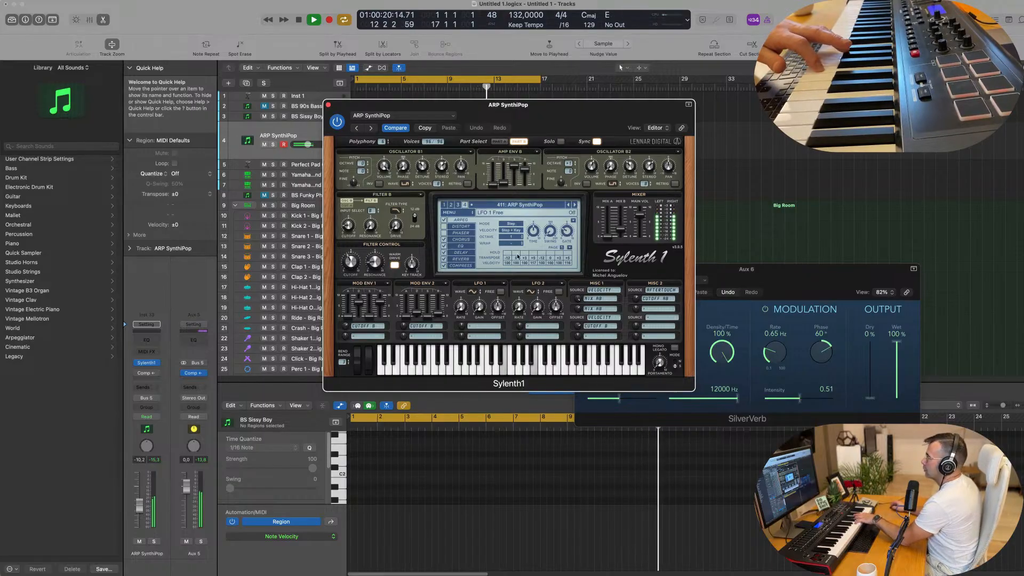
click(575, 205)
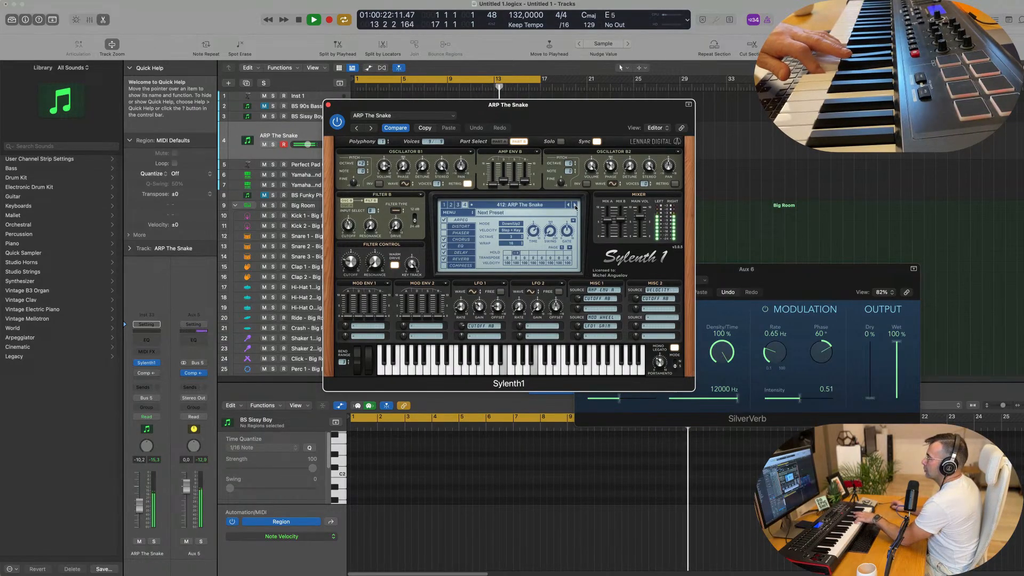
click(575, 205)
click(575, 205)
click(575, 205)
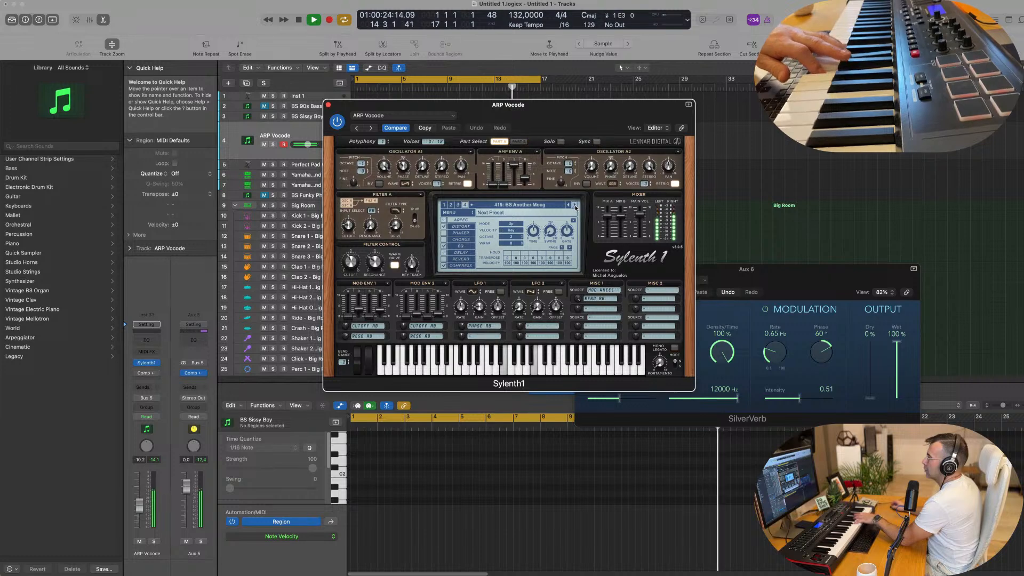
Audition the supperdesuperzaag preset and its neighbour supperdesuperzaag arp
click(561, 208)
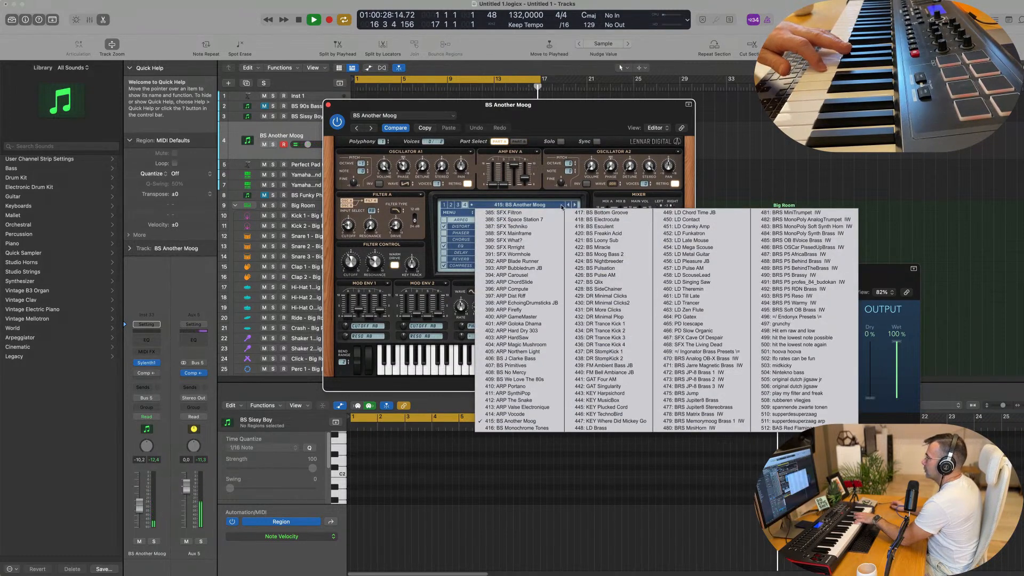
click(794, 414)
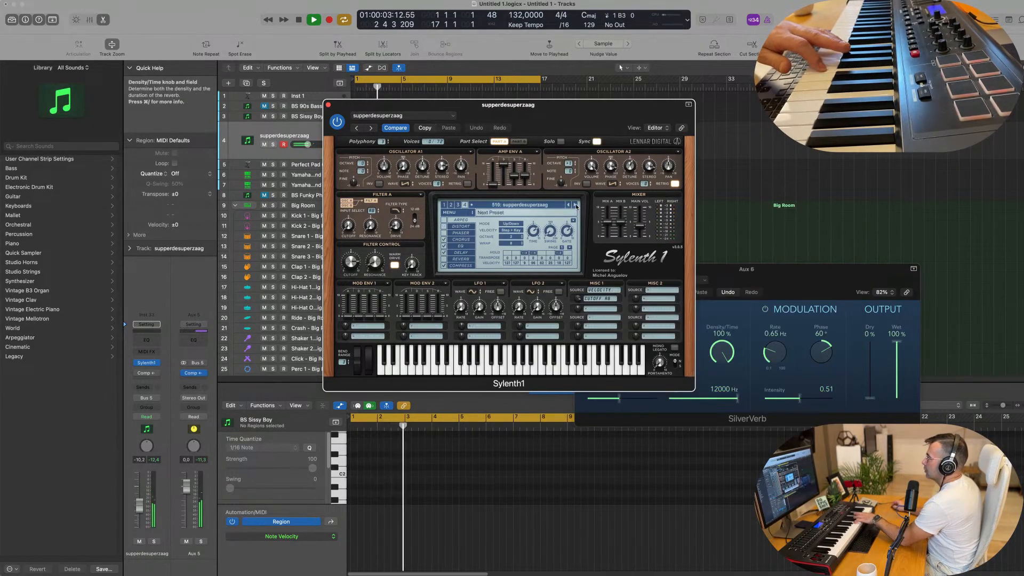
click(576, 205)
Check the preset list of bank 1, and switch Sylenth1 to bank 2 with the SFX Predator preset
click(554, 206)
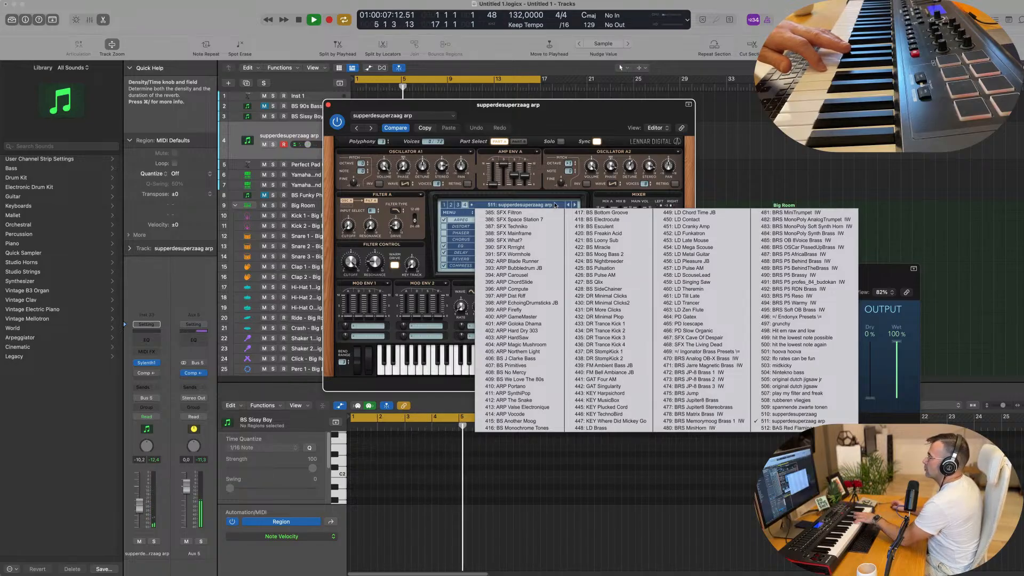
click(451, 205)
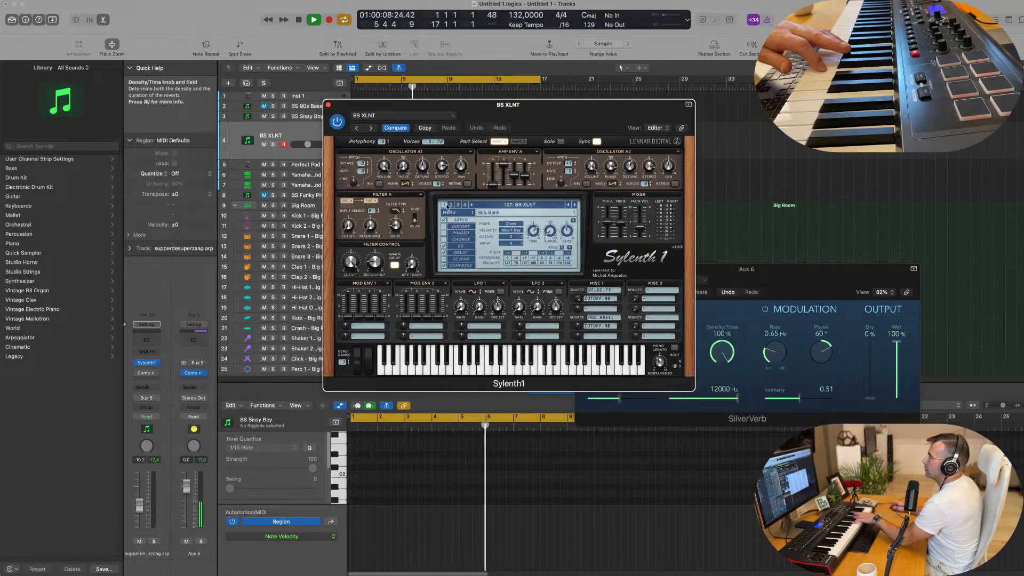
click(499, 206)
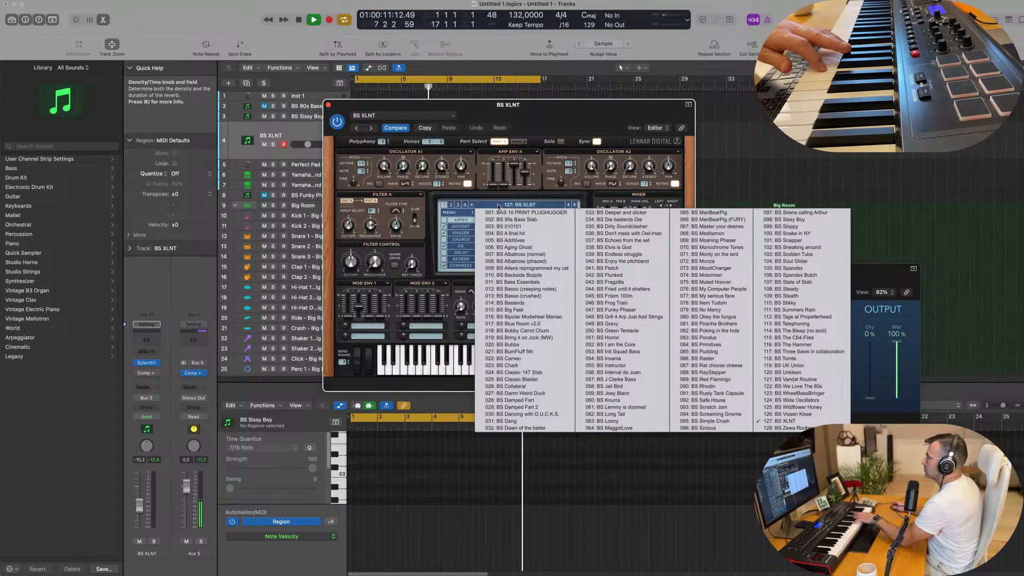
click(451, 205)
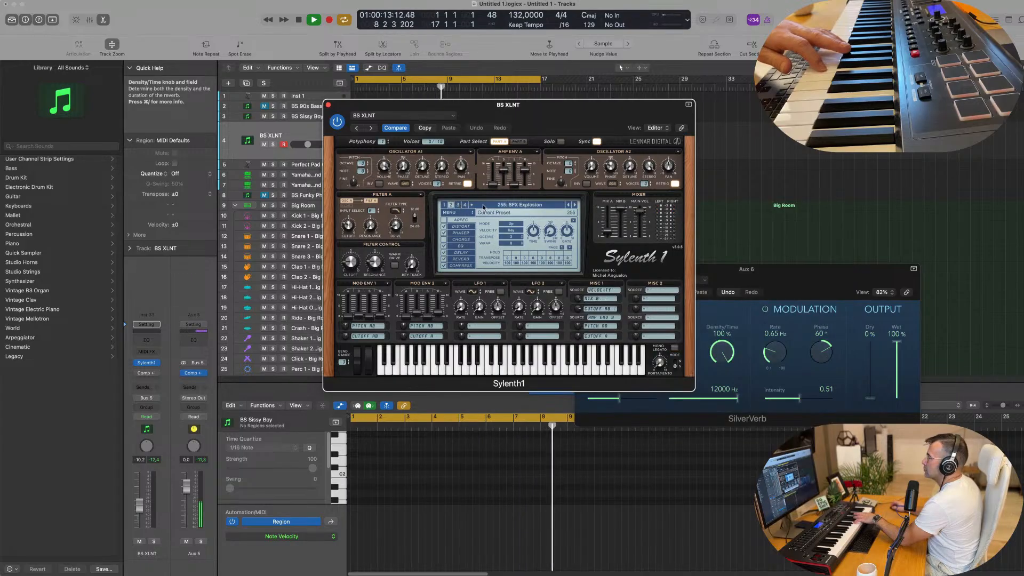
click(484, 206)
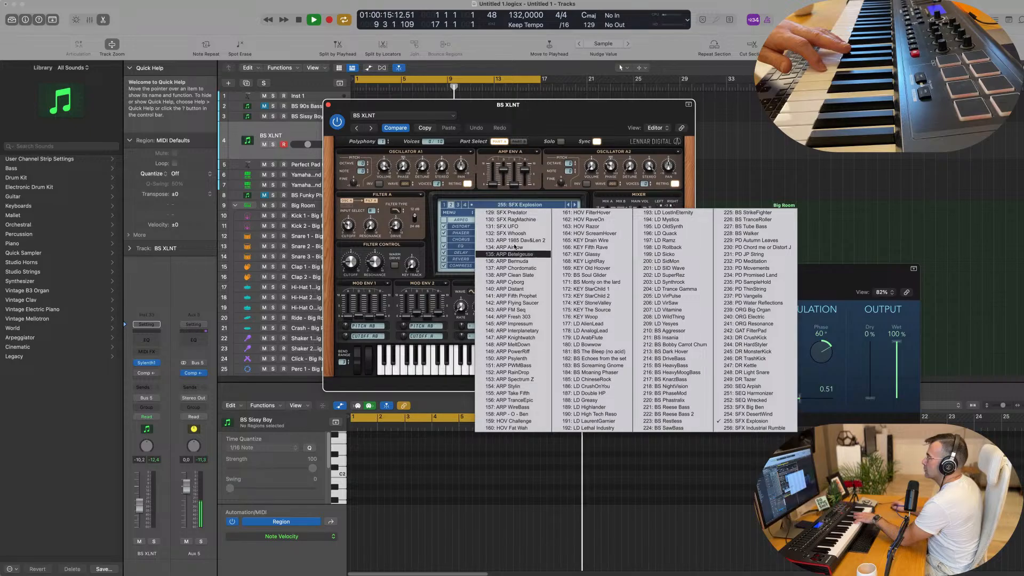
click(504, 213)
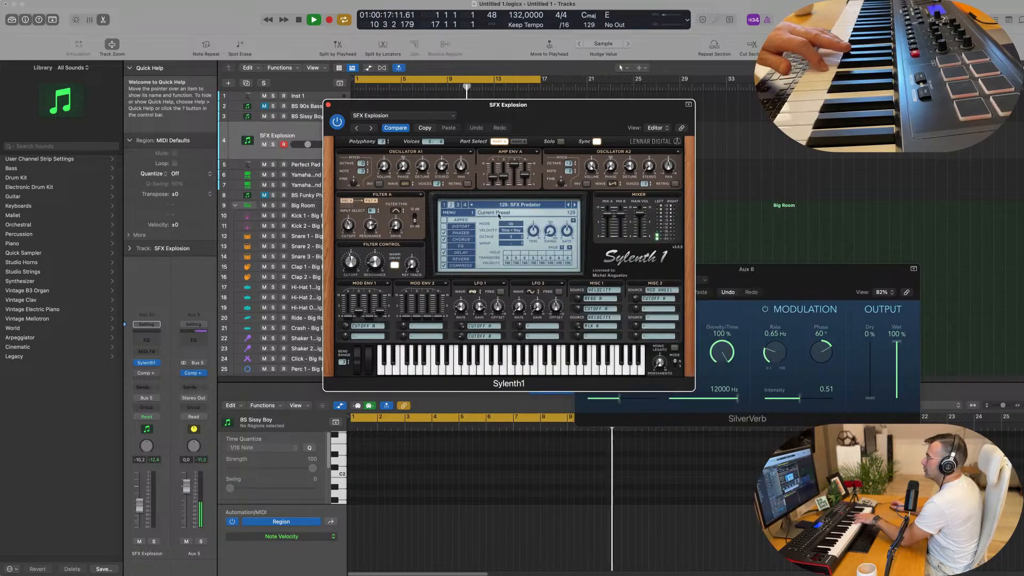
Audition the bank 2 presets from SFX RagMachine through ARP 1985 Dav&Len 2
click(574, 205)
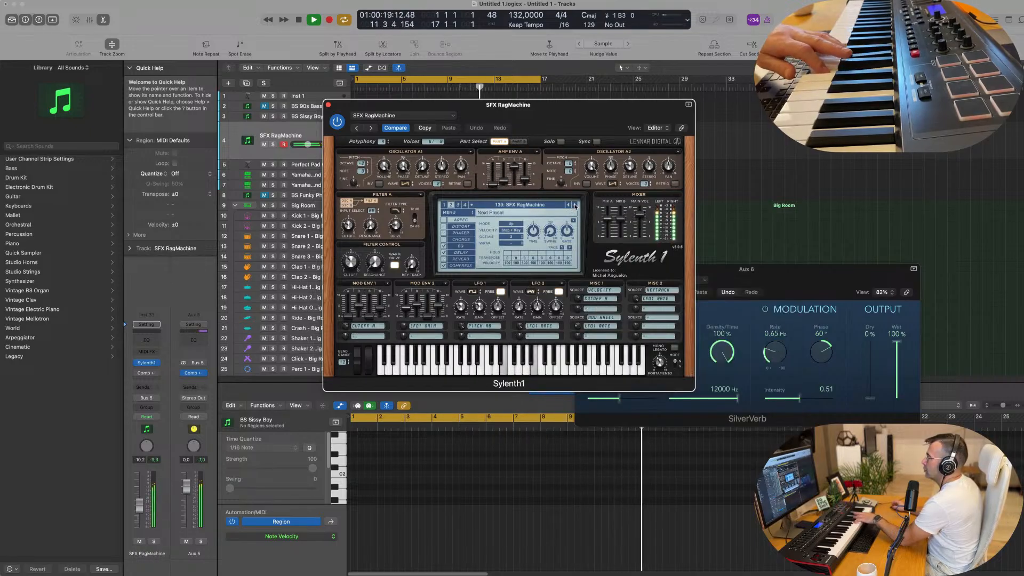
click(575, 206)
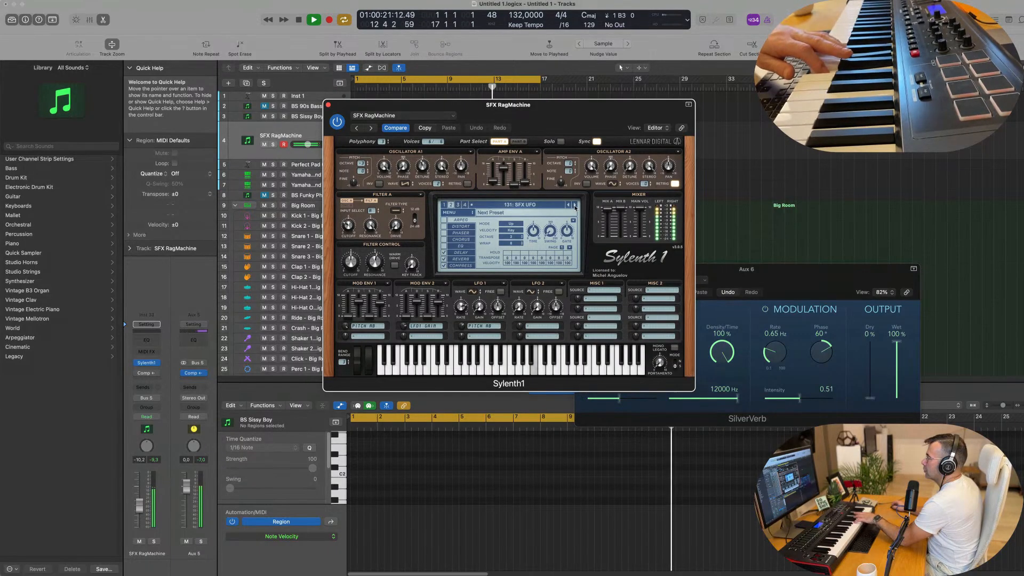
click(574, 205)
click(574, 206)
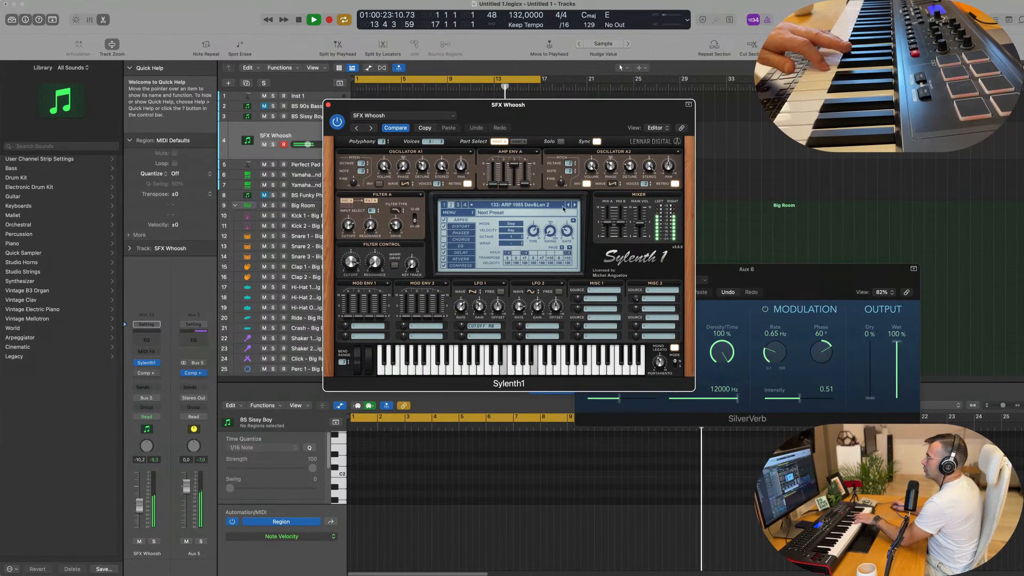
Advance through the arpeggio presets to ARP Bermuda and lower the new synth track's volume
click(527, 206)
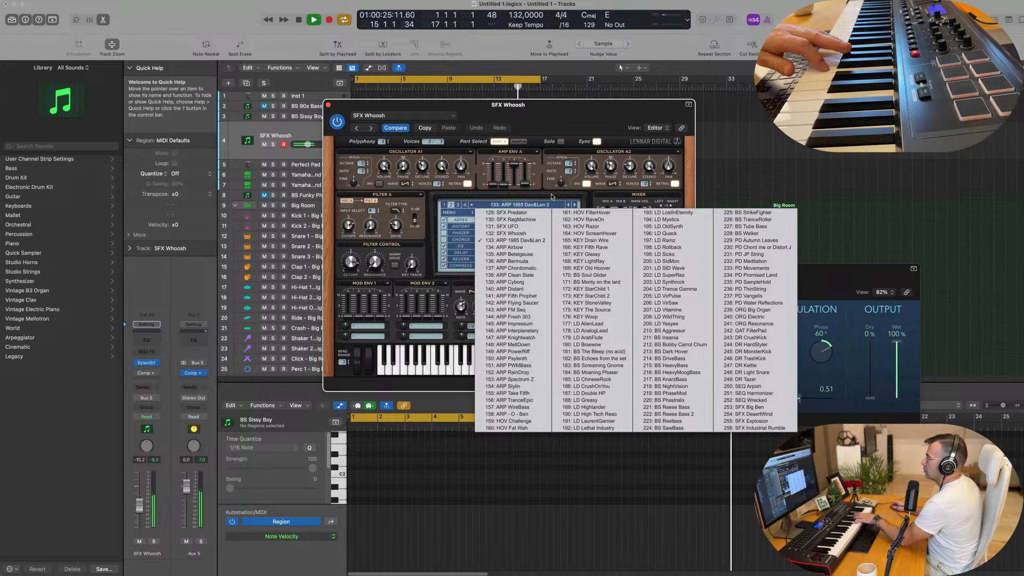
click(573, 205)
click(575, 205)
click(575, 205)
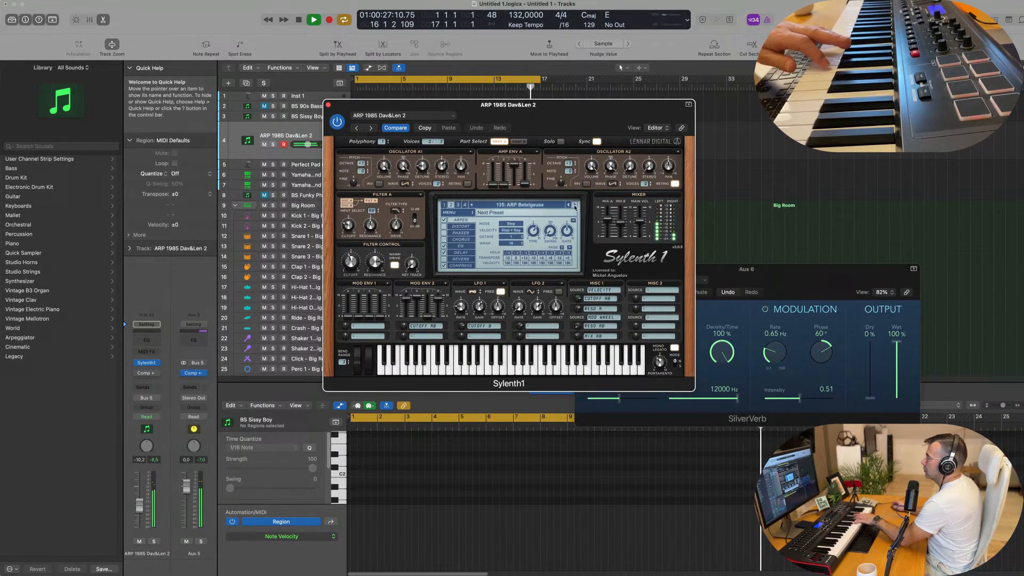
click(574, 207)
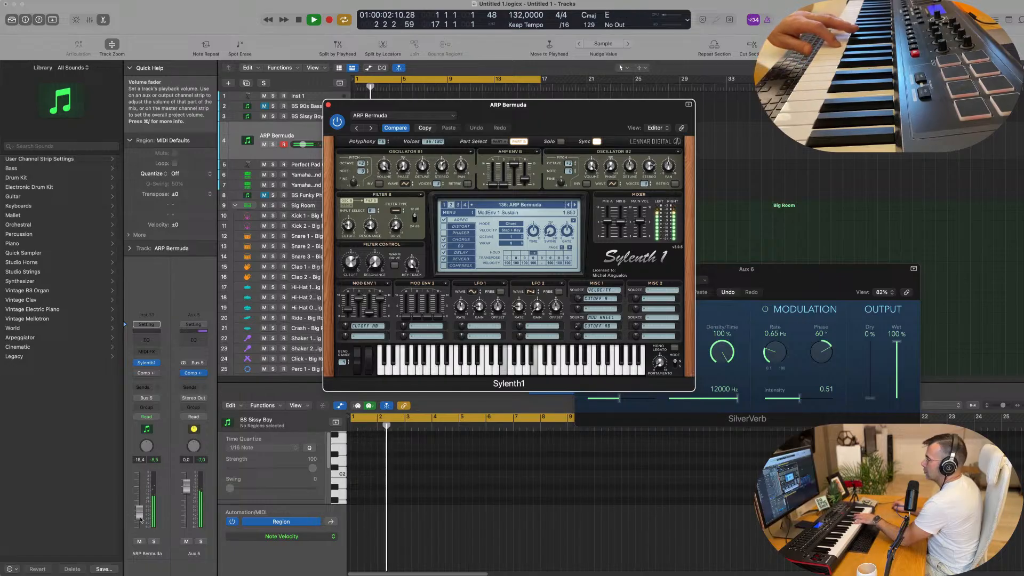
drag(141, 520, 141, 520)
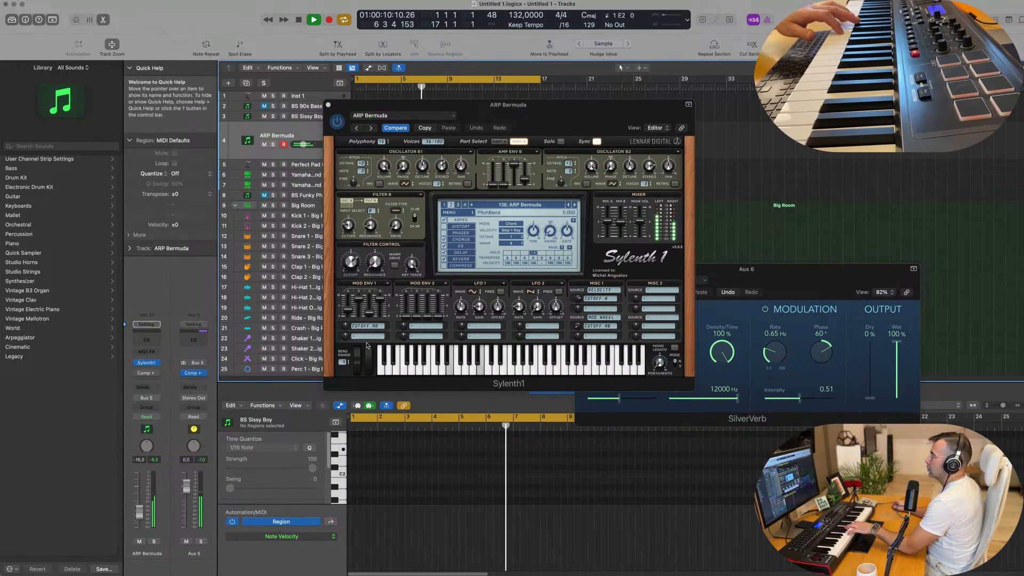
Audition the bank 2 arpeggio presets from ARP Chordomatic through ARP Fresh 303
click(574, 206)
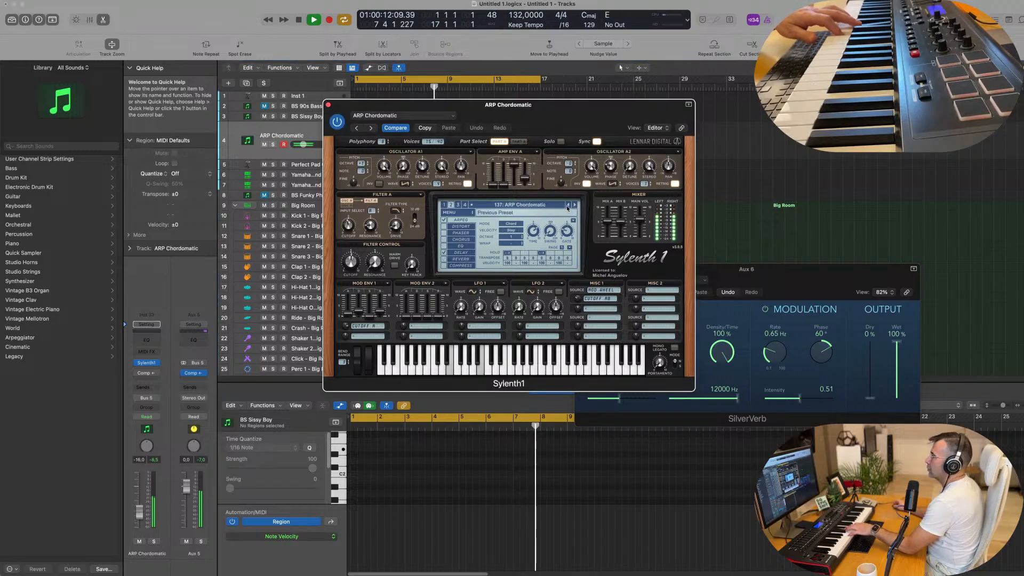
click(574, 205)
click(575, 205)
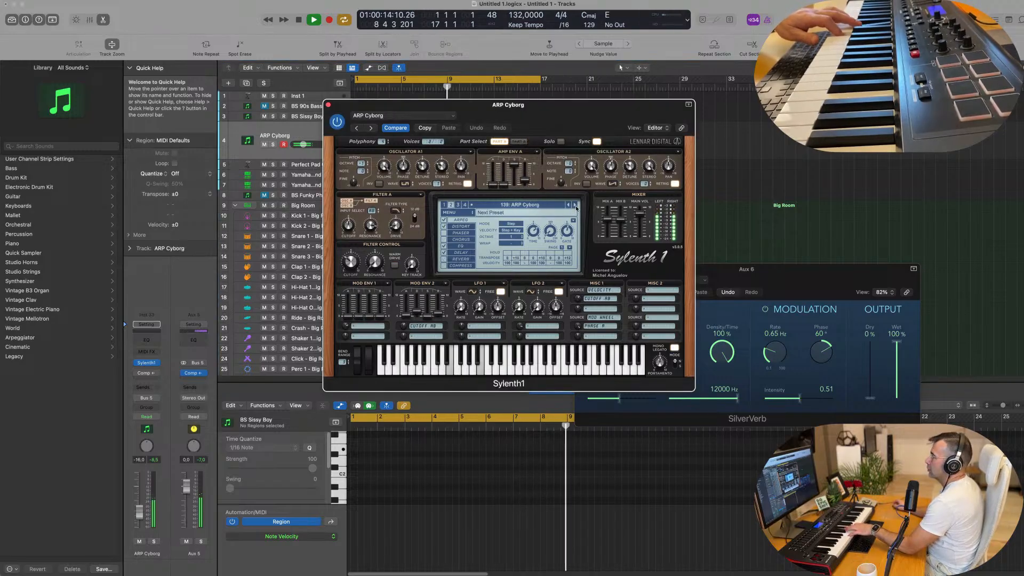
click(575, 205)
click(569, 205)
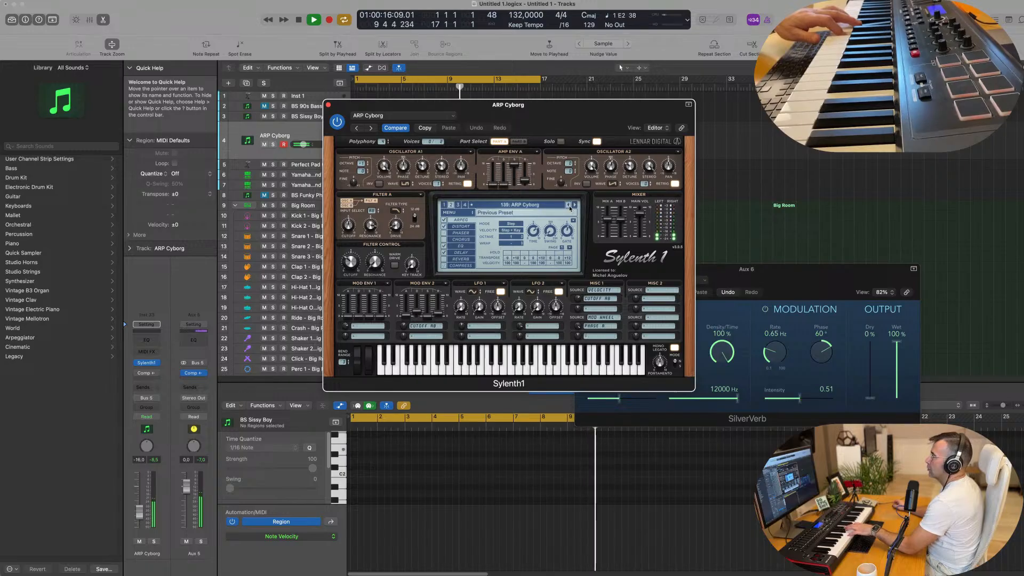
click(575, 206)
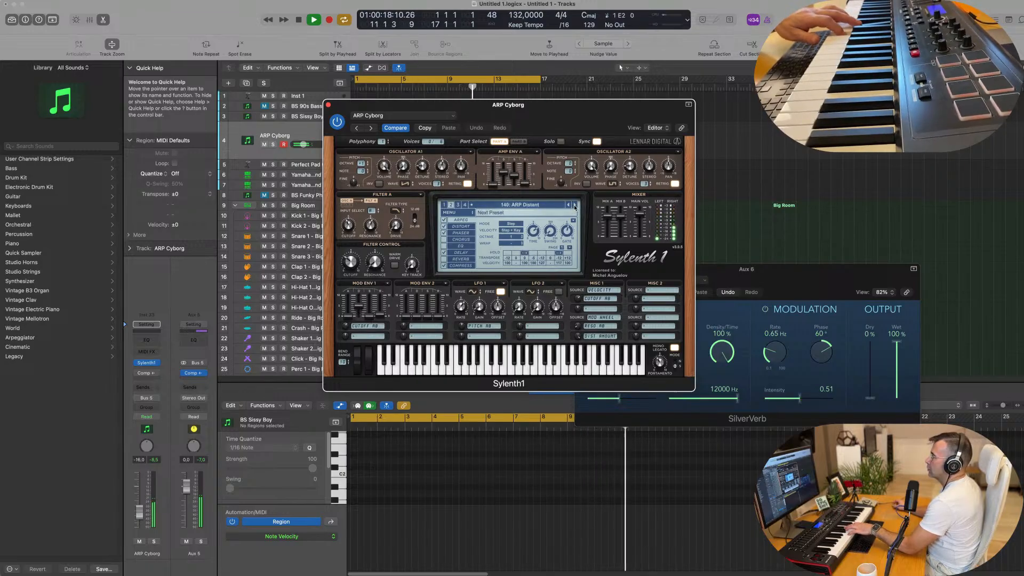
click(575, 205)
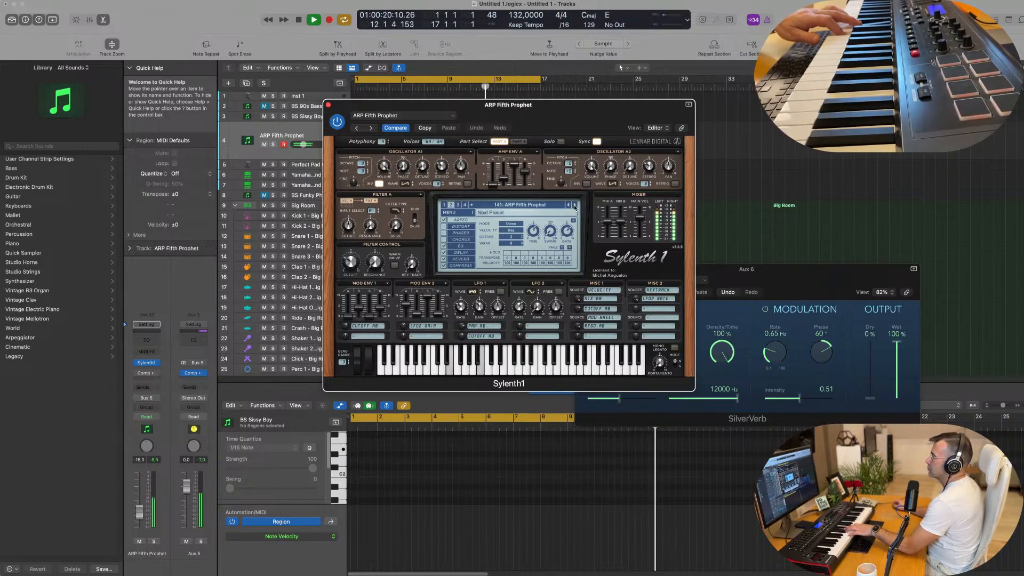
click(575, 205)
click(575, 206)
click(575, 206)
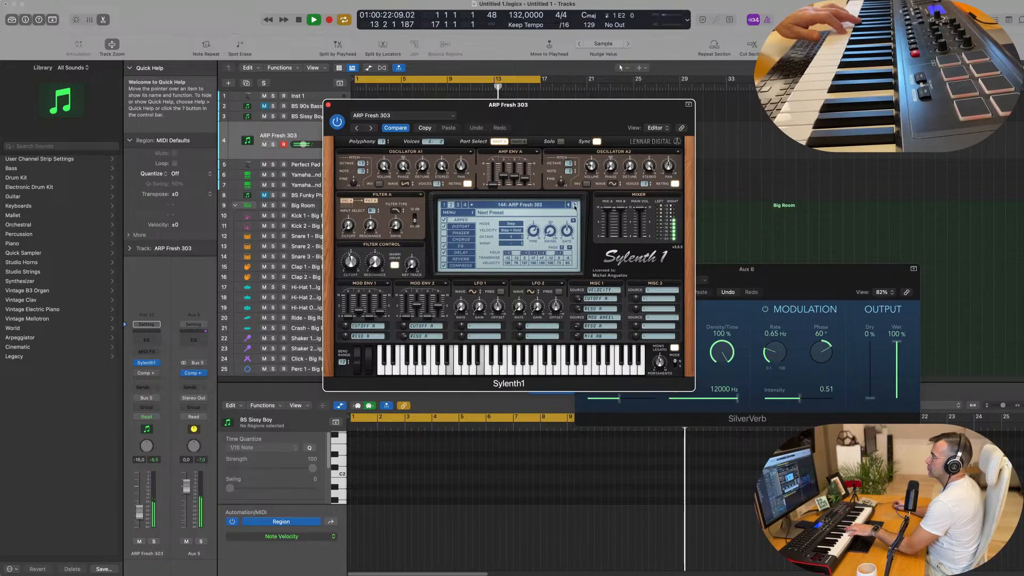
Audition the arpeggio presets 145 through 152, including ARP Interplanetary, ARP PowerRiff and ARP RainDrop
click(575, 205)
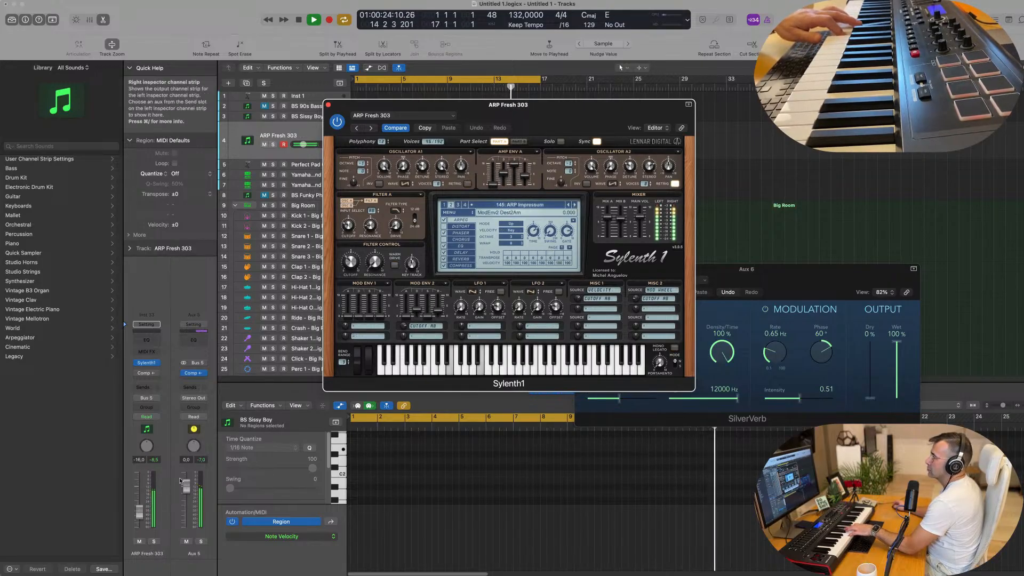
click(575, 206)
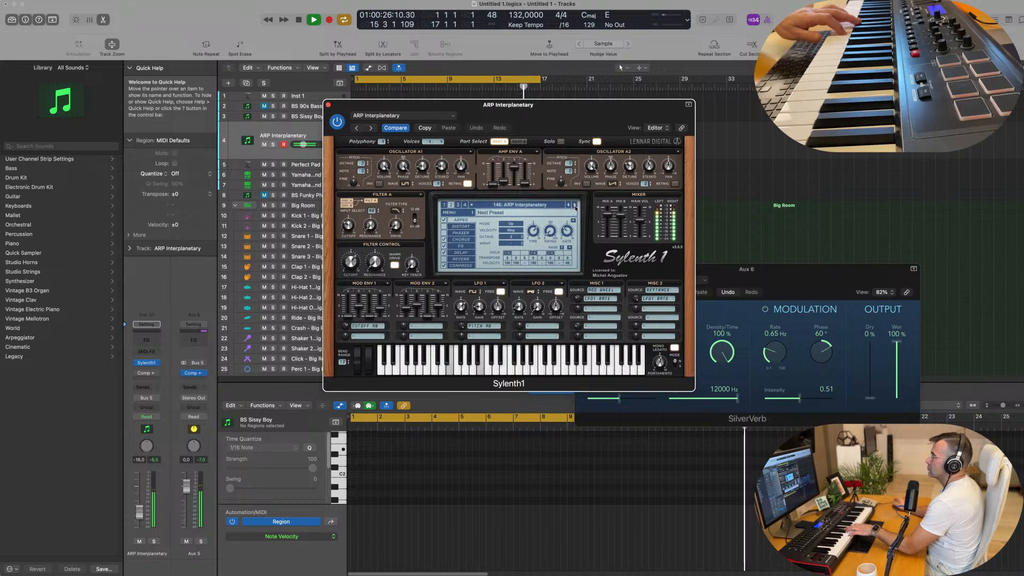
click(574, 206)
click(575, 205)
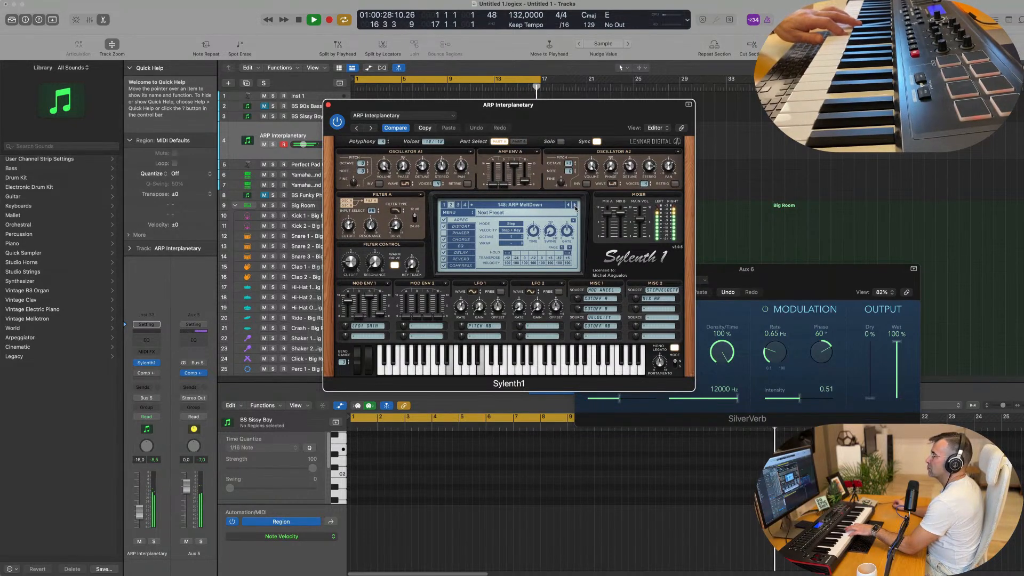
click(575, 205)
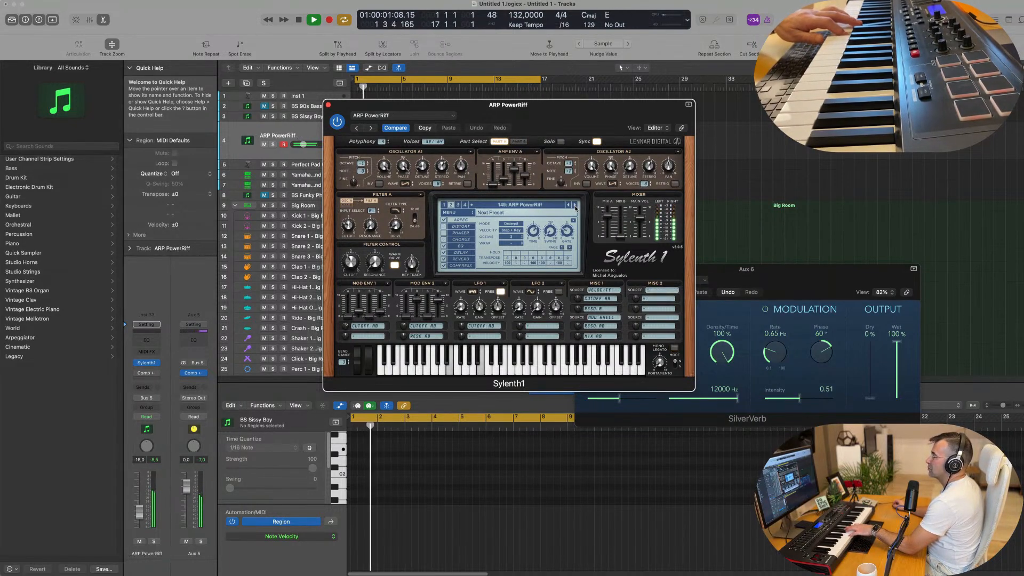
click(575, 206)
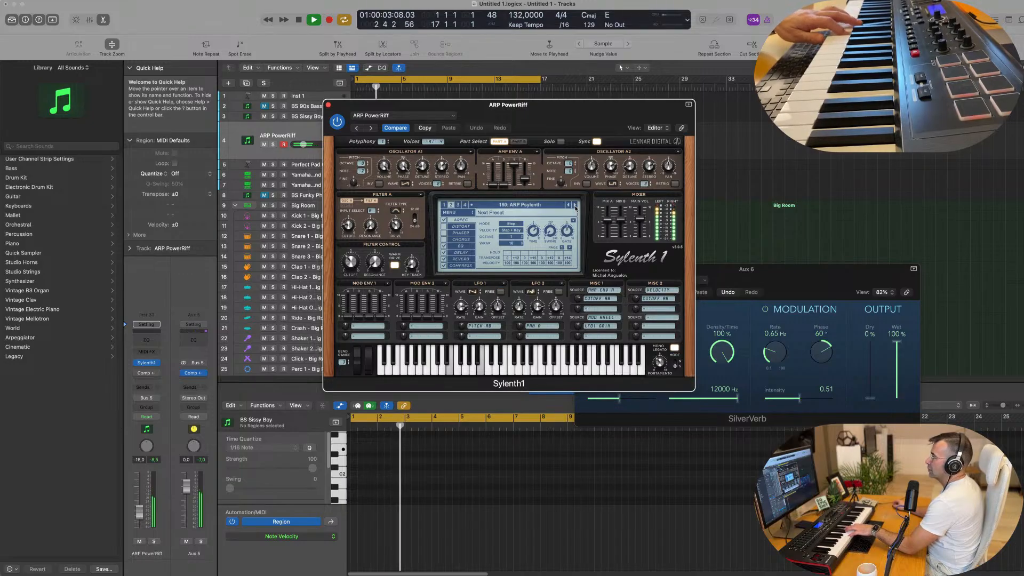
click(575, 205)
click(575, 206)
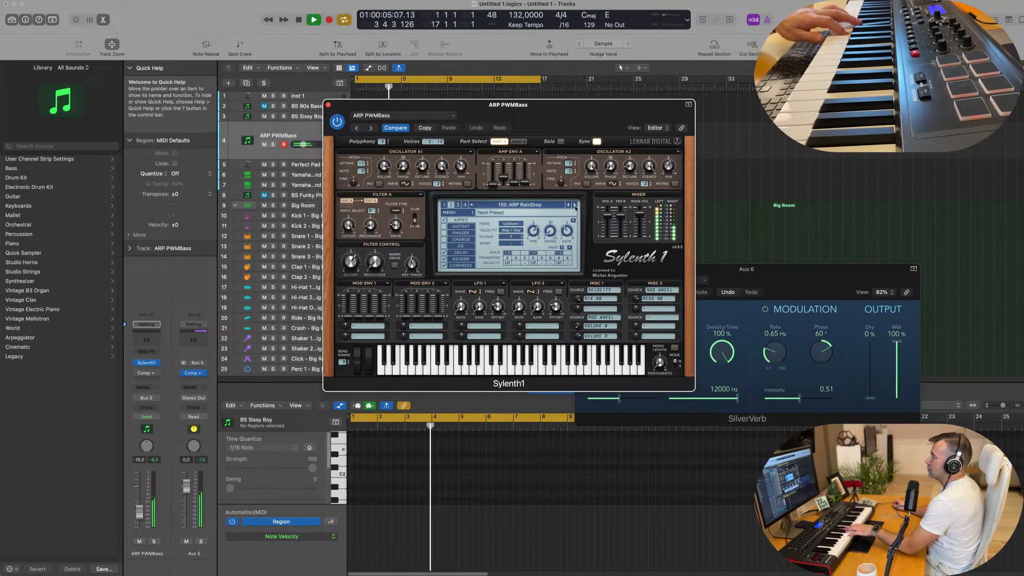
Audition the remaining arpeggio presets from ARP Spectrum Z on, continuing past HOV Challenge
click(575, 206)
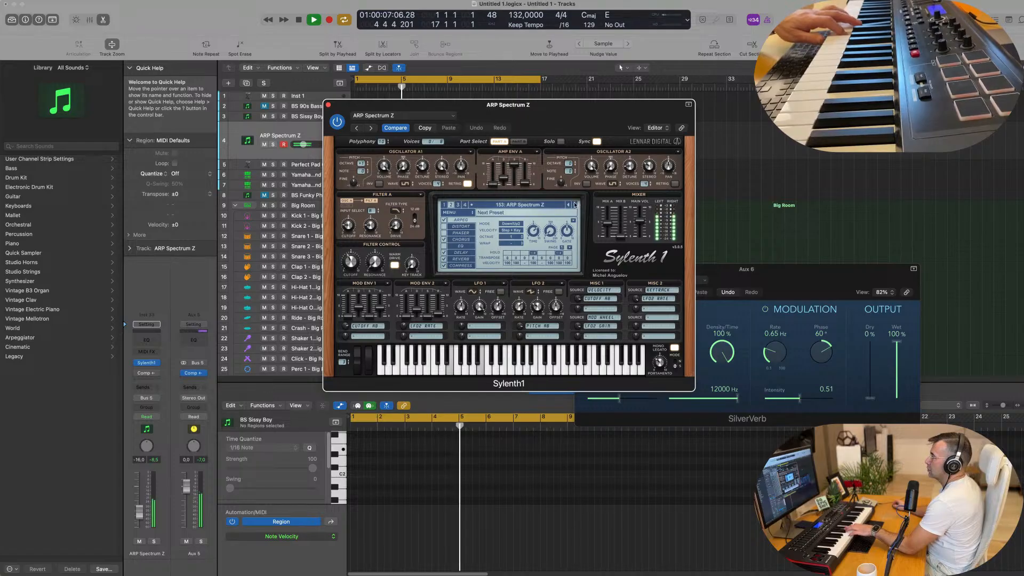
click(575, 205)
click(575, 205)
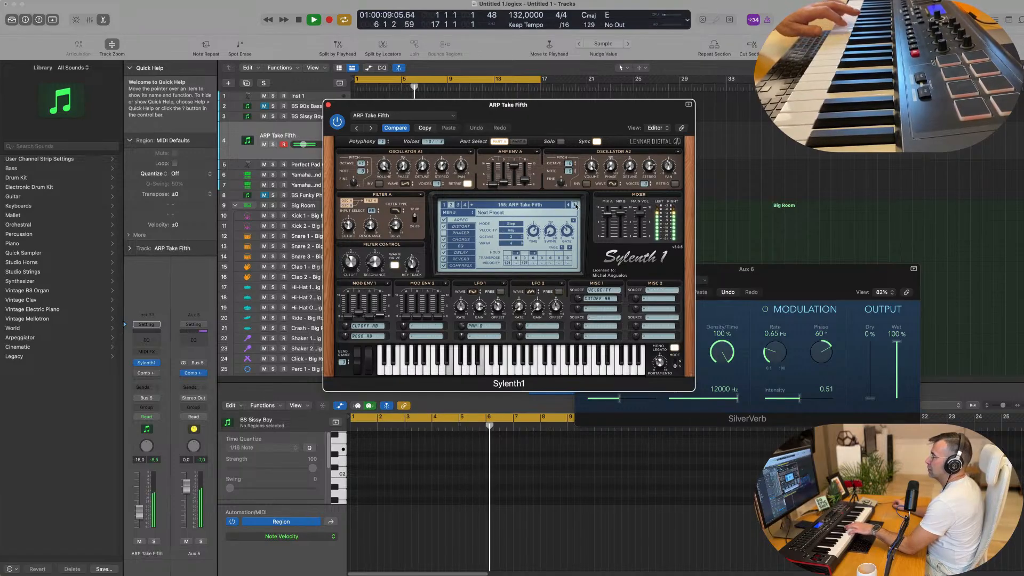
click(575, 205)
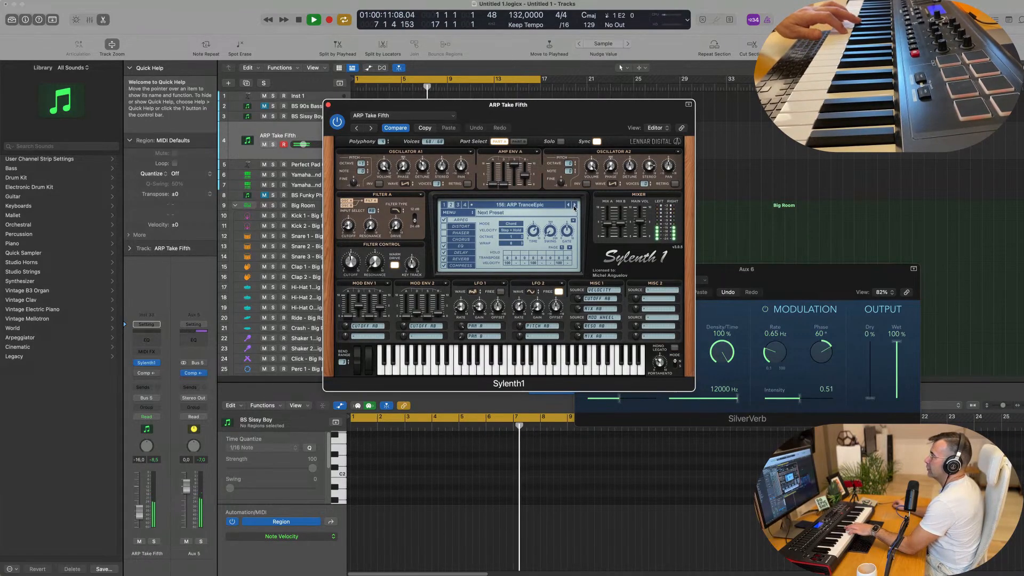
click(575, 206)
click(575, 204)
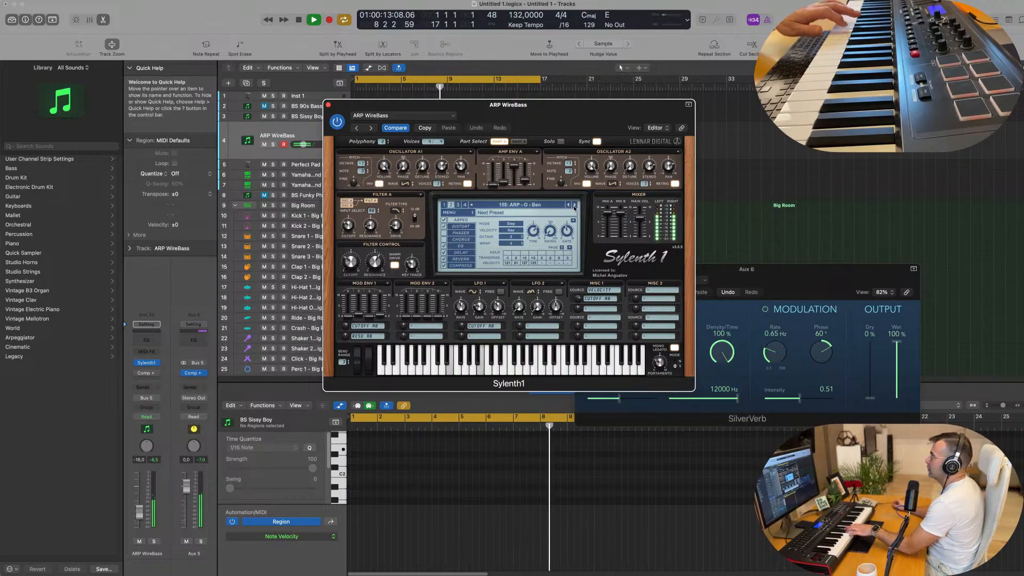
click(575, 205)
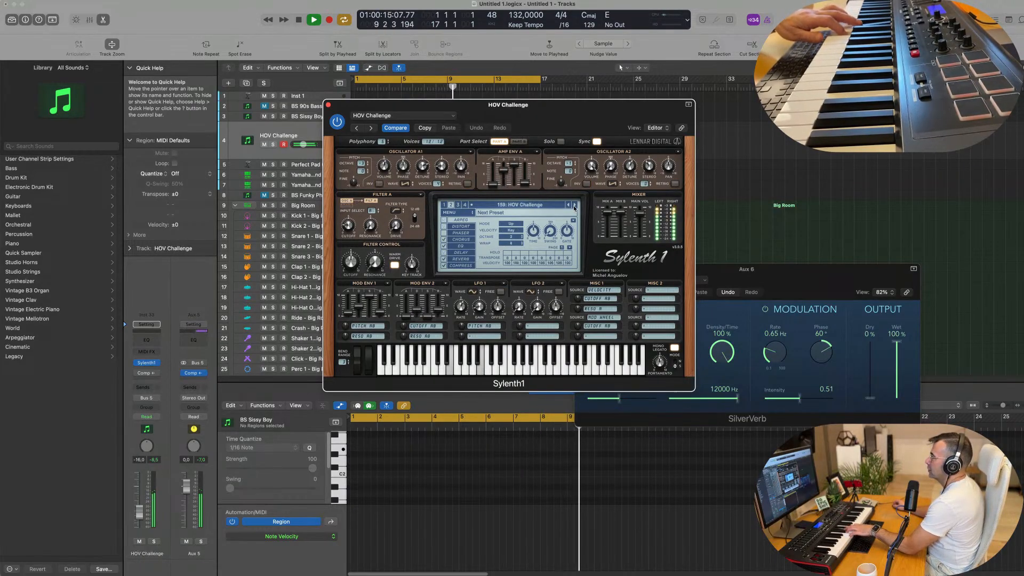
click(575, 205)
Return Sylenth1 to bank 1, check its preset and sub-bank lists, and close the synth window
click(446, 206)
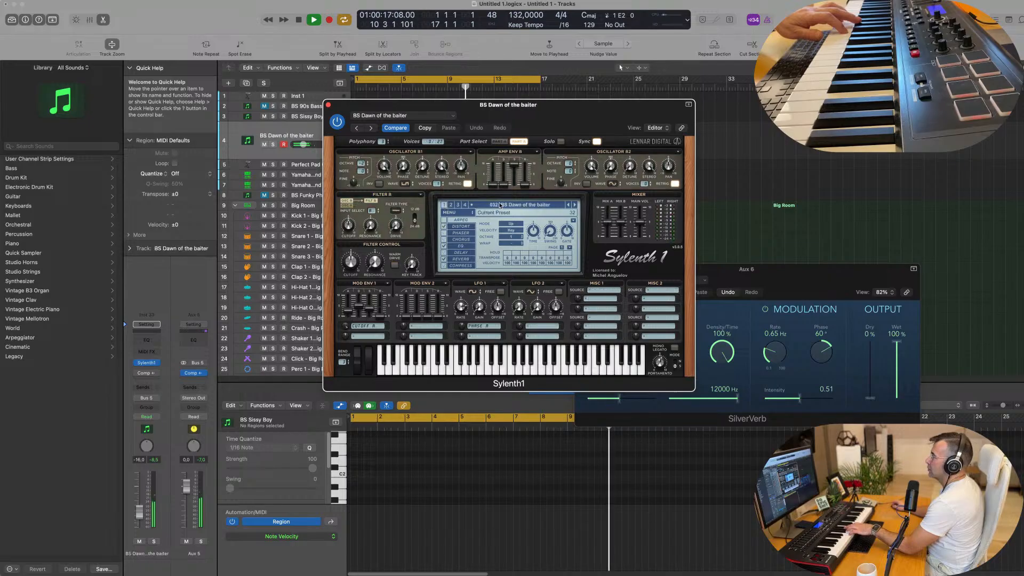
click(500, 205)
click(476, 204)
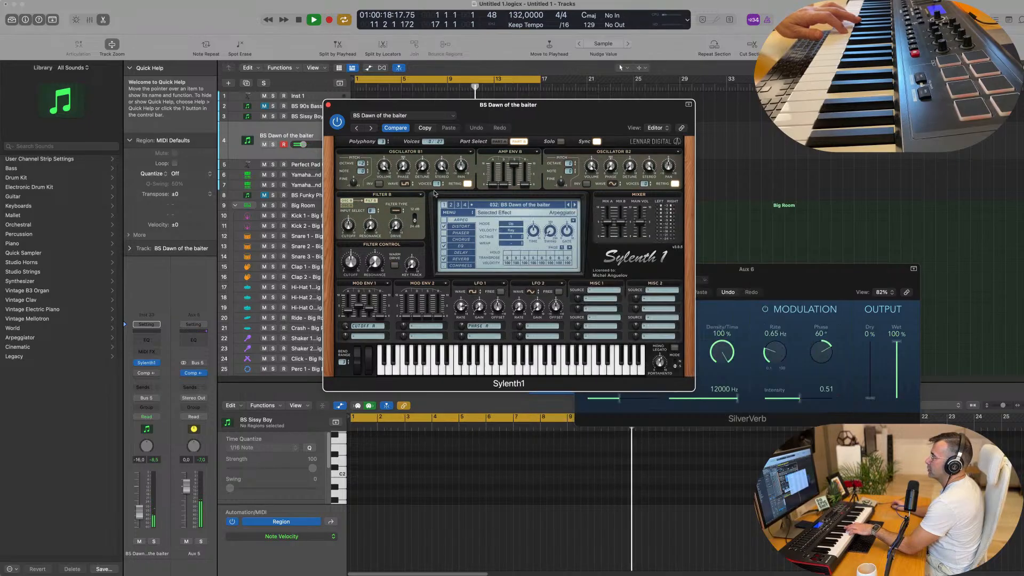
click(328, 105)
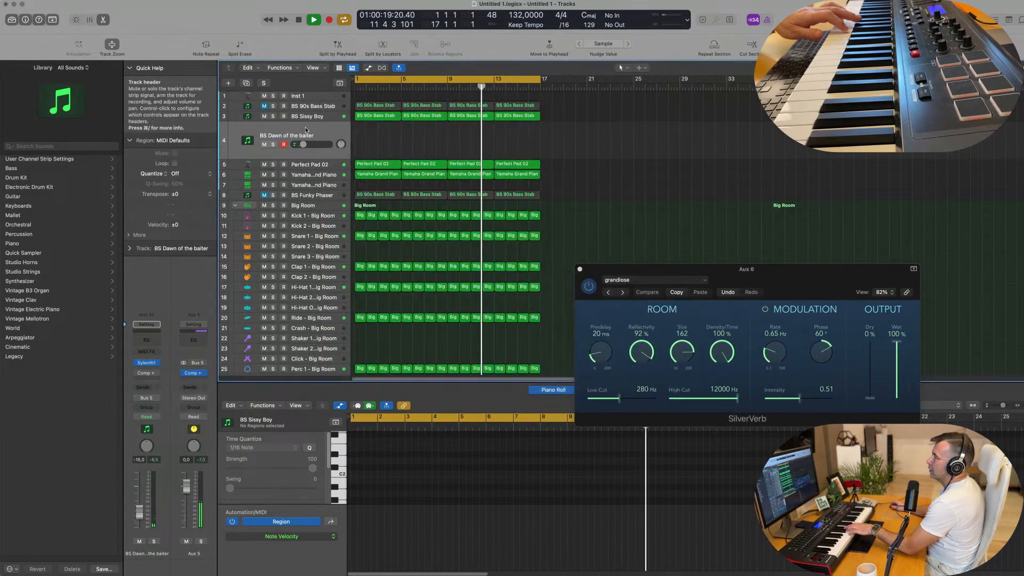
Replace Sylenth1 on the new track with a stereo Retro Synth instrument
click(157, 363)
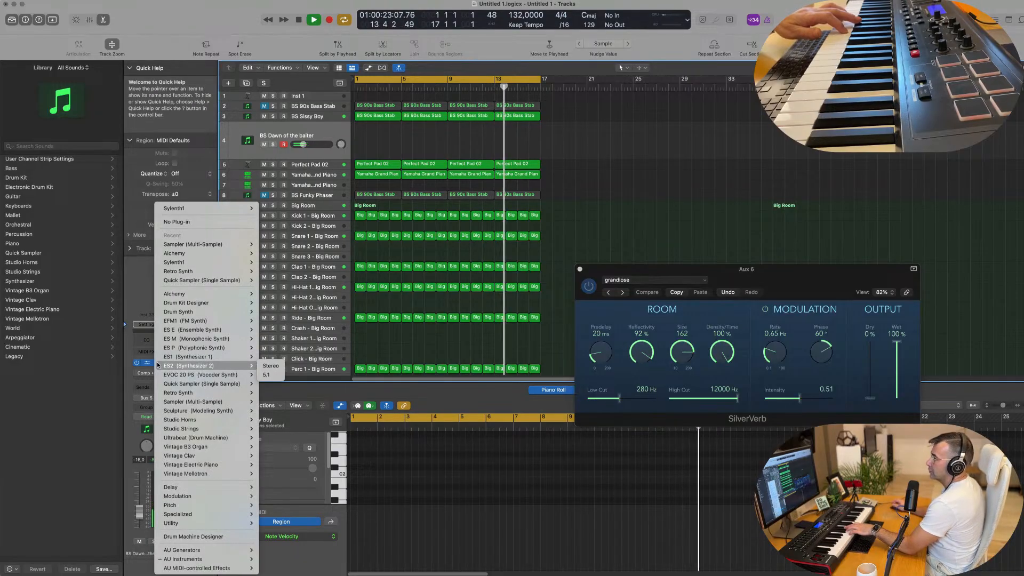
mouse_move(182, 395)
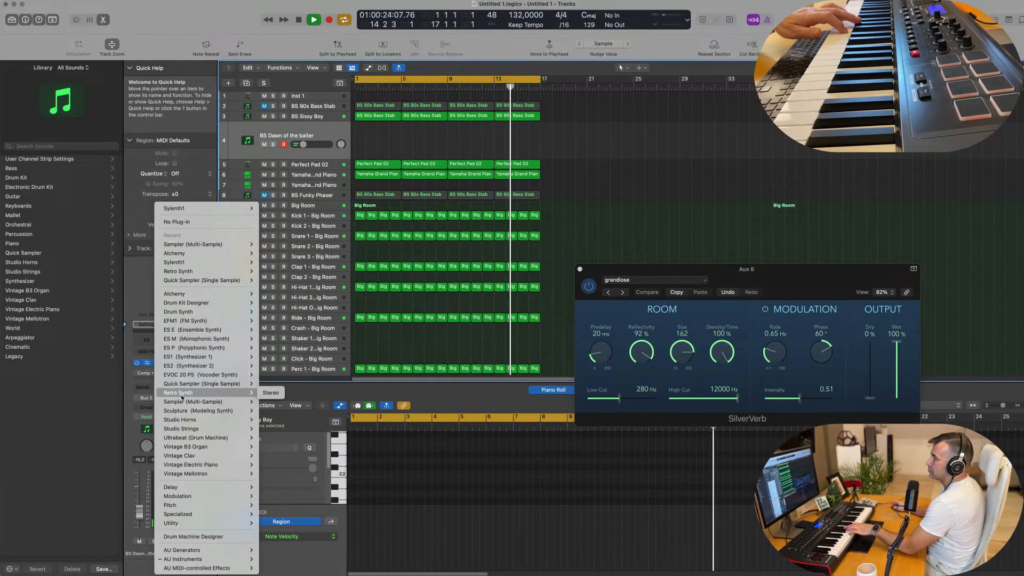
click(271, 393)
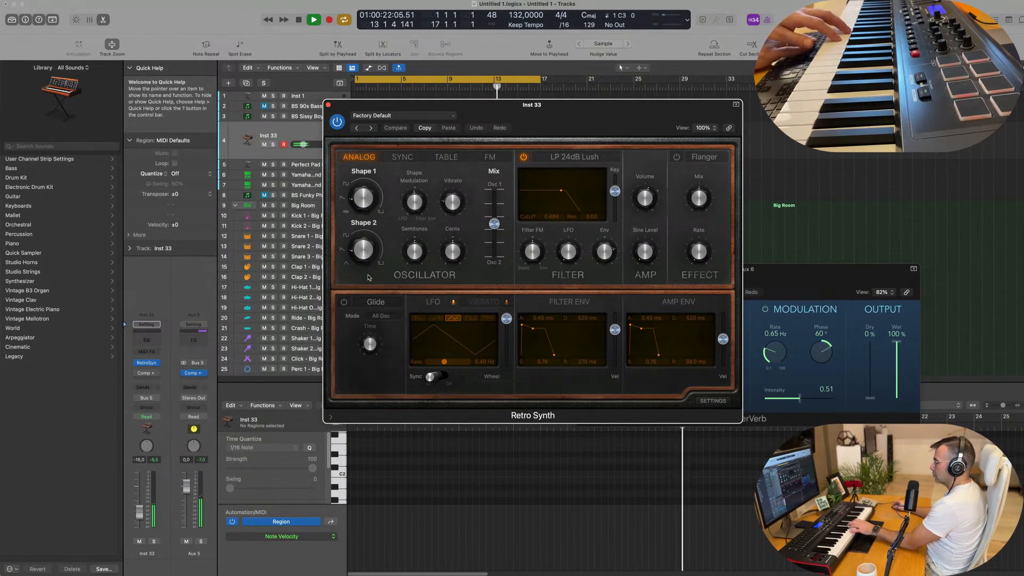
Record a four-bar riff on the Retro Synth track from bar 1, and move the synth window aside to uncover the region
key(r)
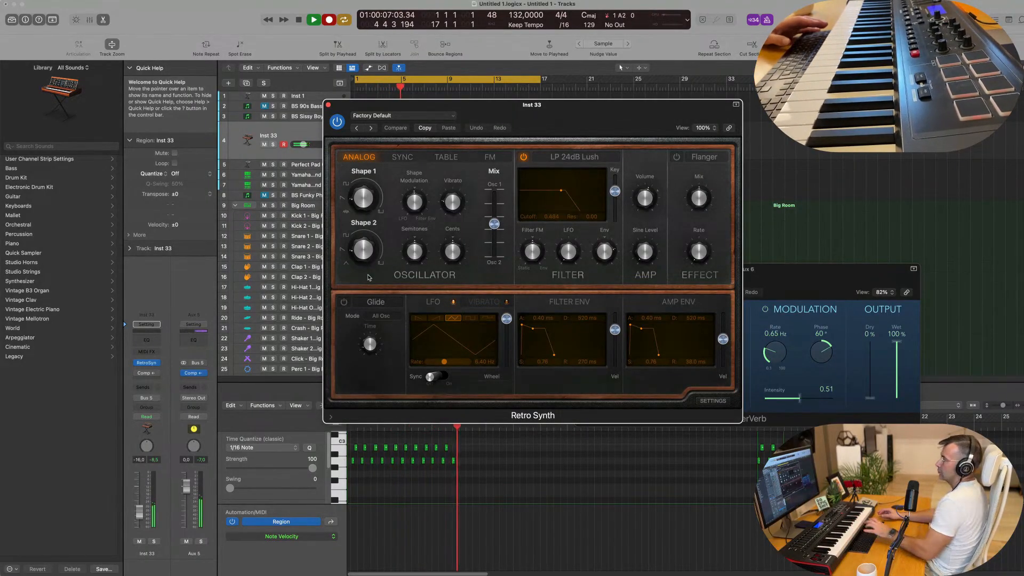
key(space)
drag(458, 105, 799, 110)
click(535, 141)
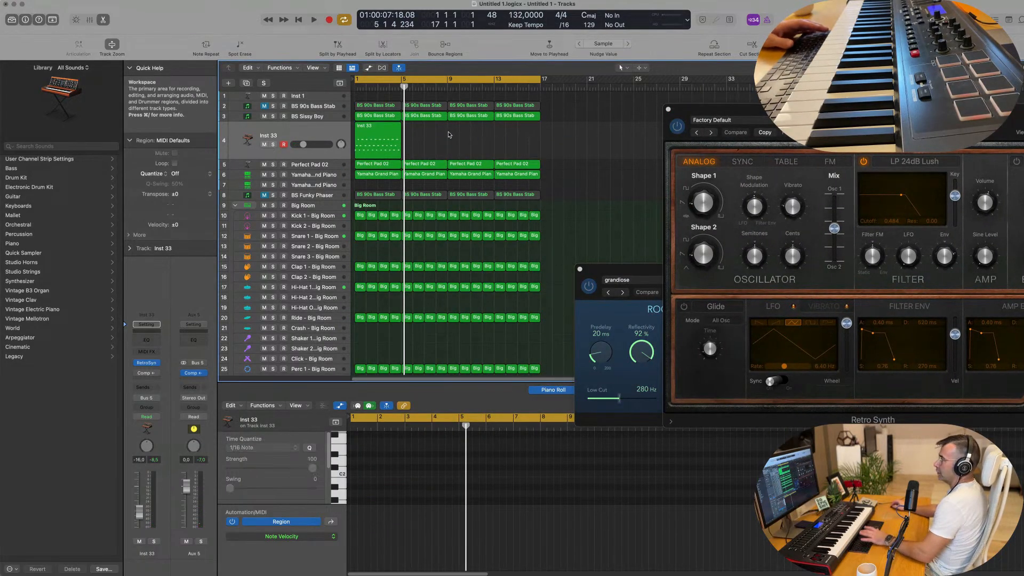
Select the recorded Retro Synth region and play it back while viewing its notes enlarged in the Piano Roll
click(397, 137)
click(383, 491)
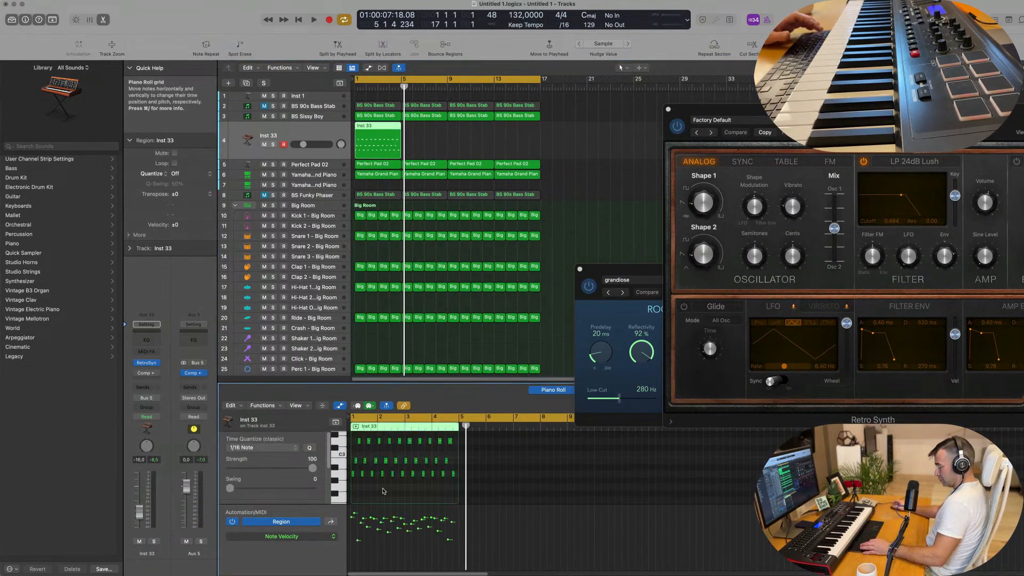
key(space)
scroll(395, 491, up, 4)
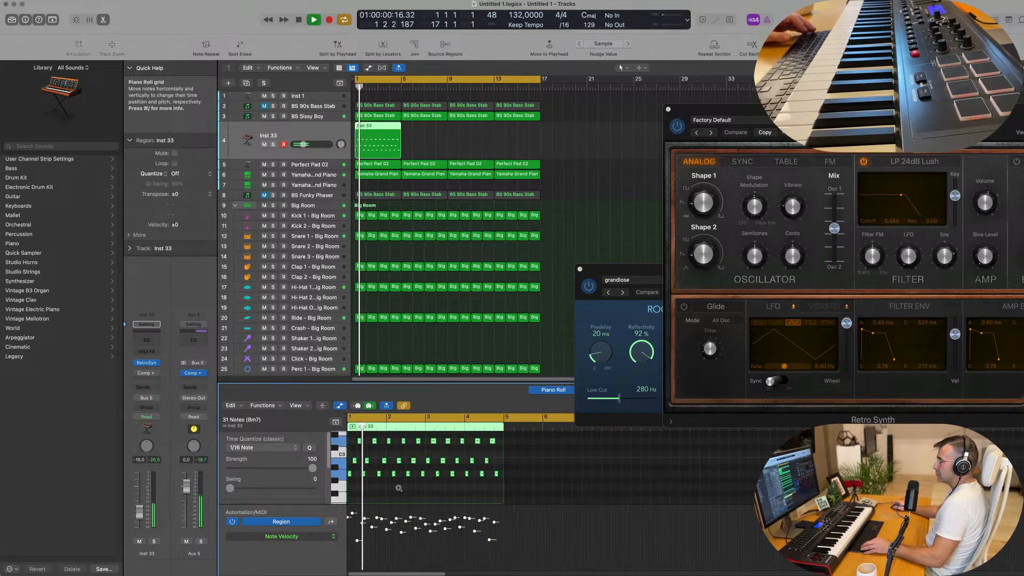
scroll(424, 492, up, 3)
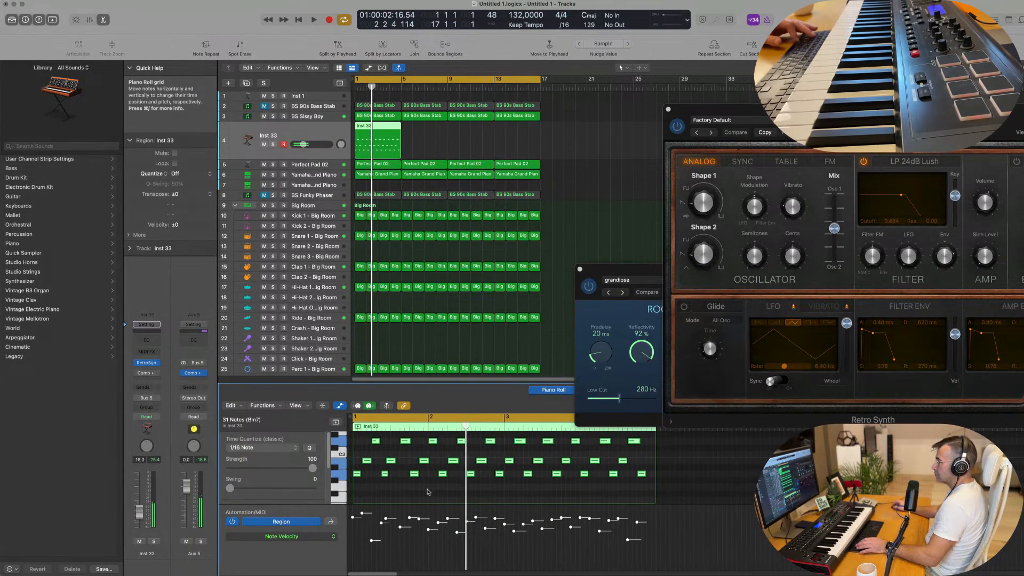
click(416, 494)
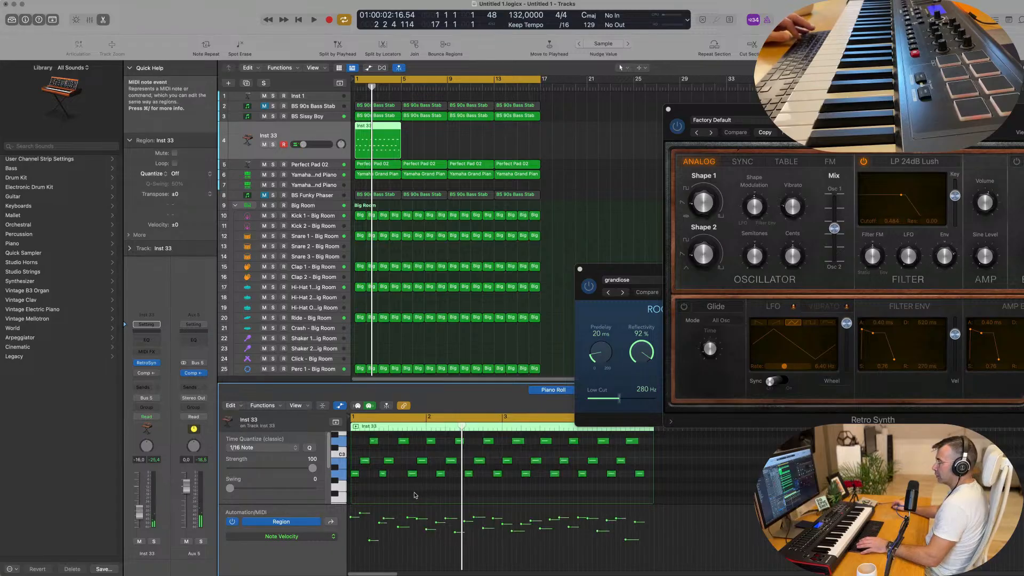
Replay the Retro Synth riff through its four bars and examine the note pattern in the Piano Roll
key(space)
scroll(414, 490, up, 6)
scroll(419, 491, down, 1)
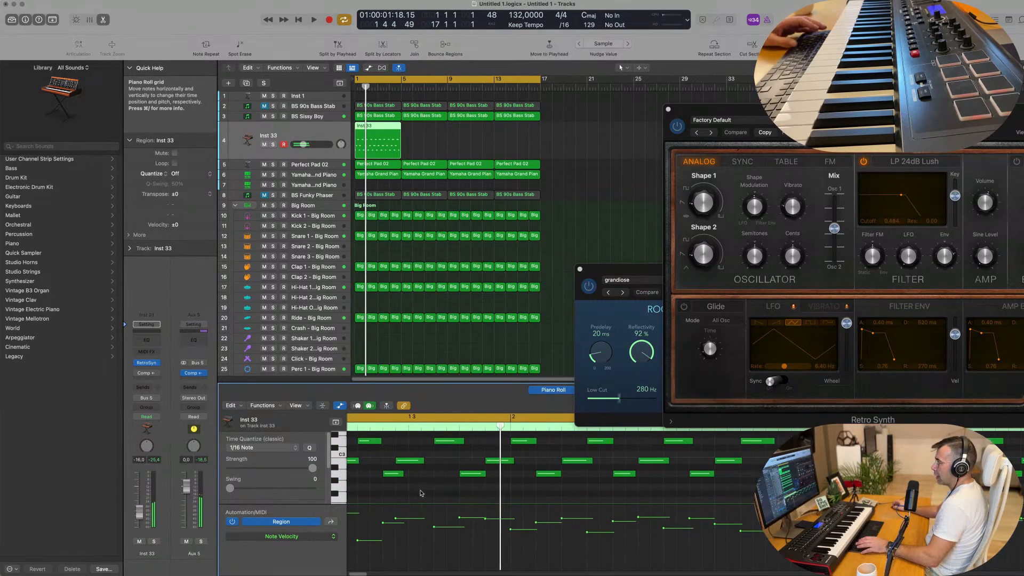
key(space)
key(space)
key(space)
key(space)
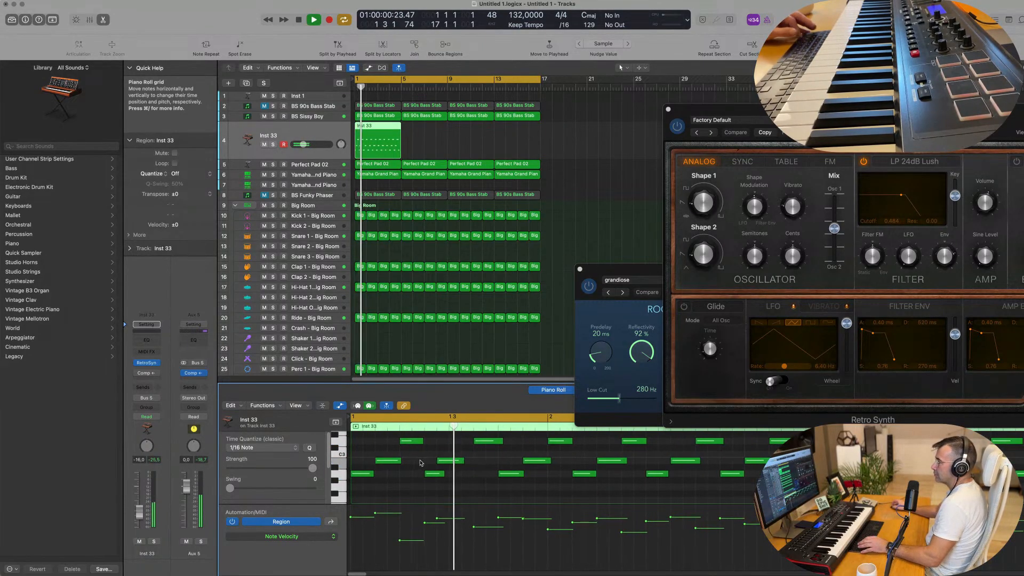
scroll(465, 467, down, 2)
scroll(465, 468, down, 2)
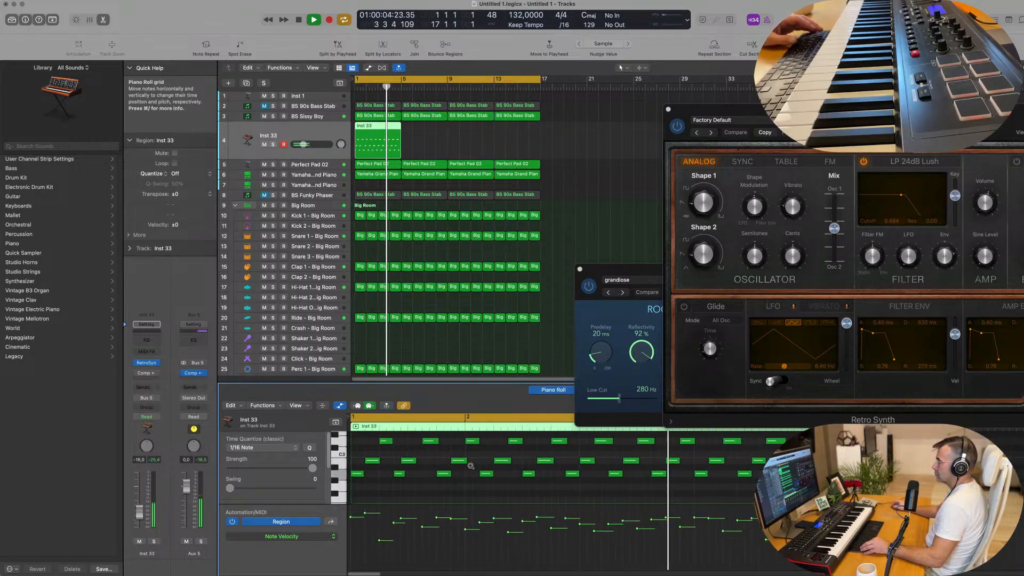
scroll(474, 459, down, 1)
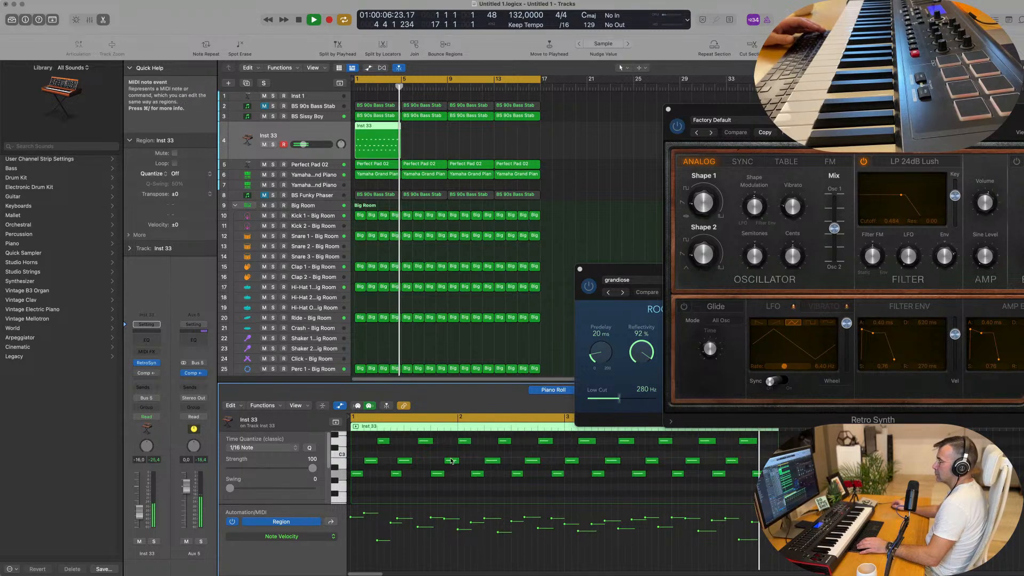
key(space)
Delete the nine notes in the riff's opening bar and move all remaining notes earlier so the first one starts at 1 1 1 1
drag(479, 441, 363, 483)
drag(362, 446, 462, 489)
key(super+a)
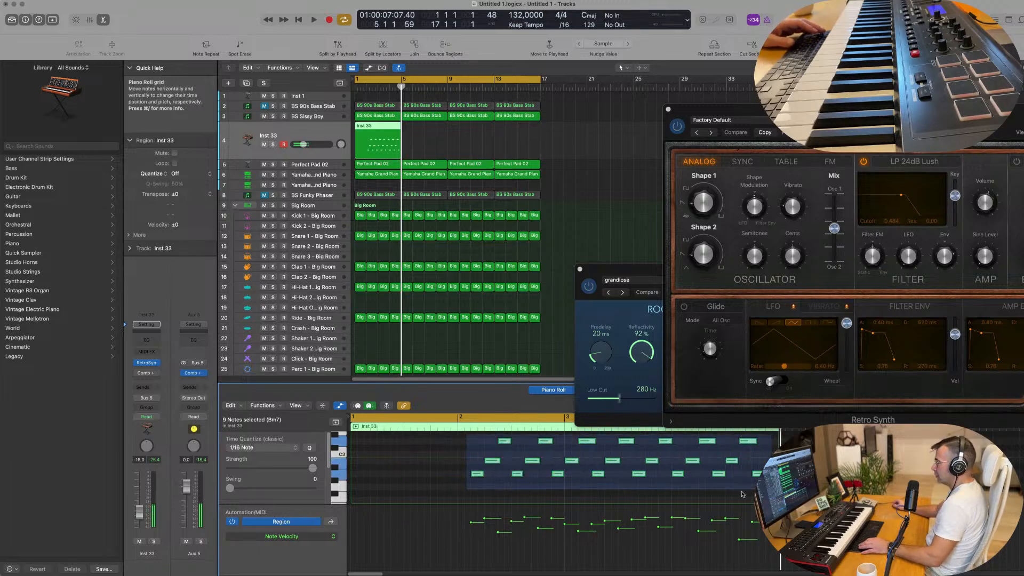
drag(477, 473, 357, 473)
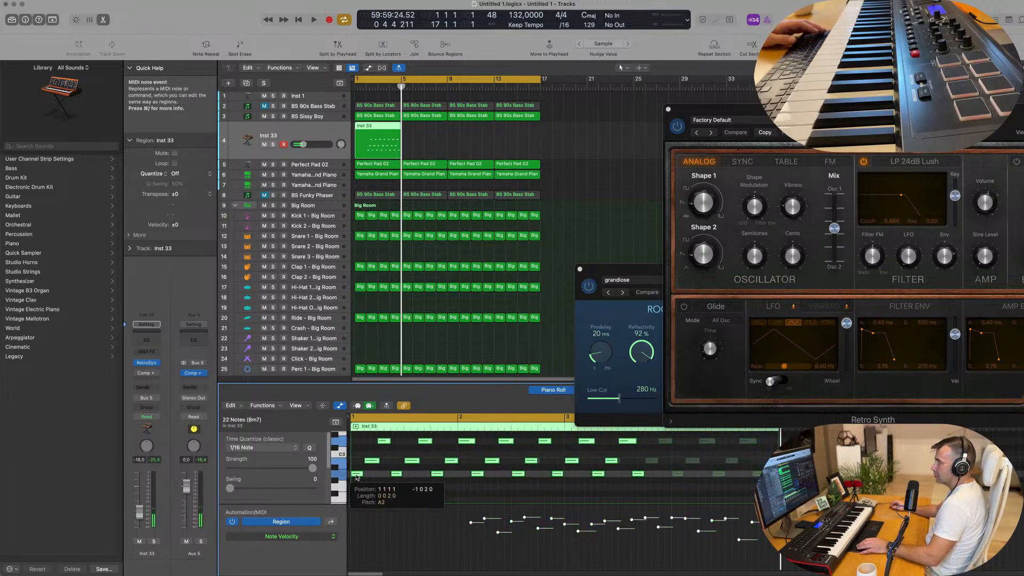
Play back the shifted Retro Synth riff from bar 1 and listen to how its opening bars fit the groove
key(space)
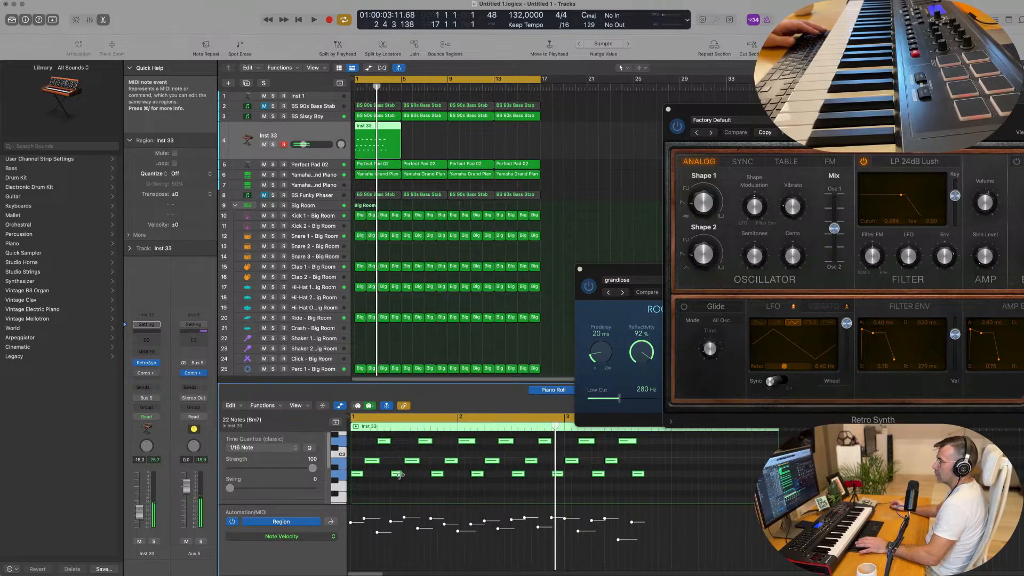
click(416, 484)
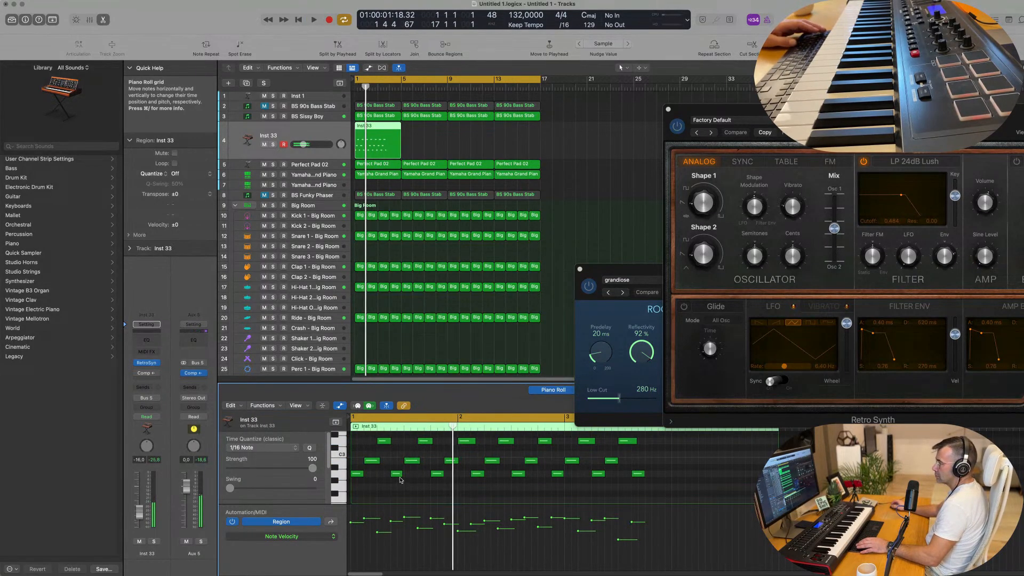
key(space)
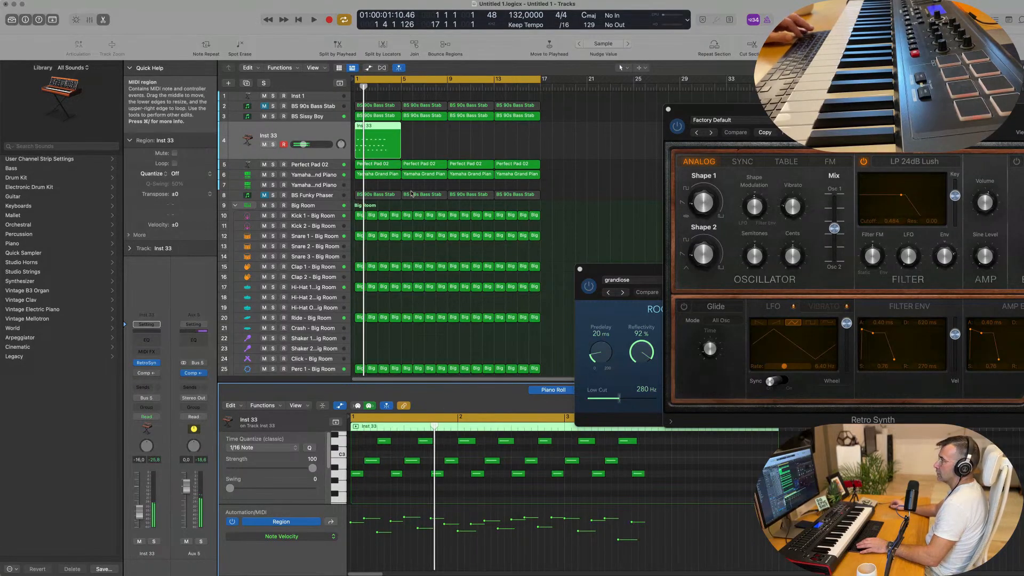
Split the Retro Synth region at bar 2, splitting any crossing notes, and delete the part after the first bar
scroll(380, 126, up, 5)
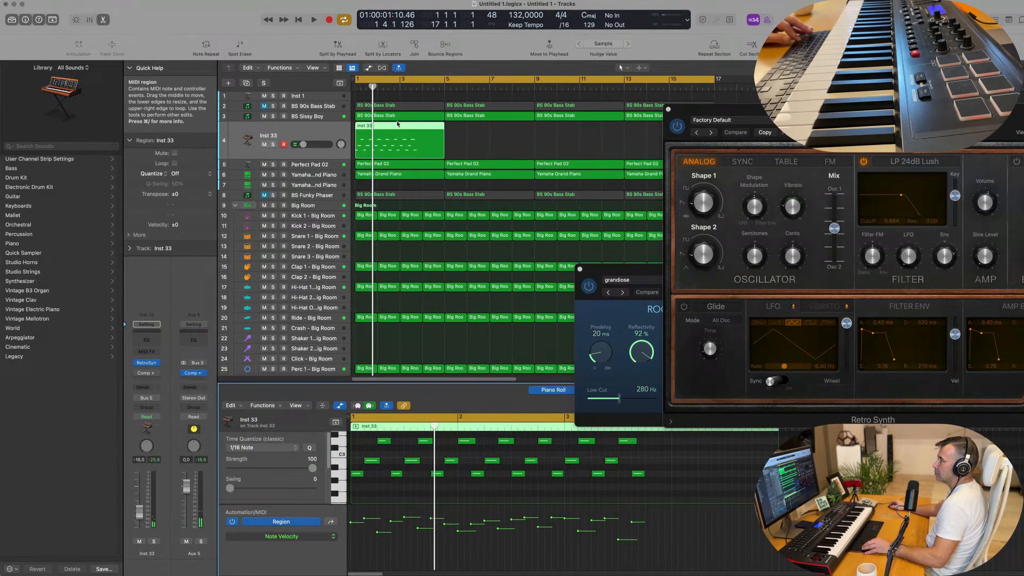
super+double_click(376, 127)
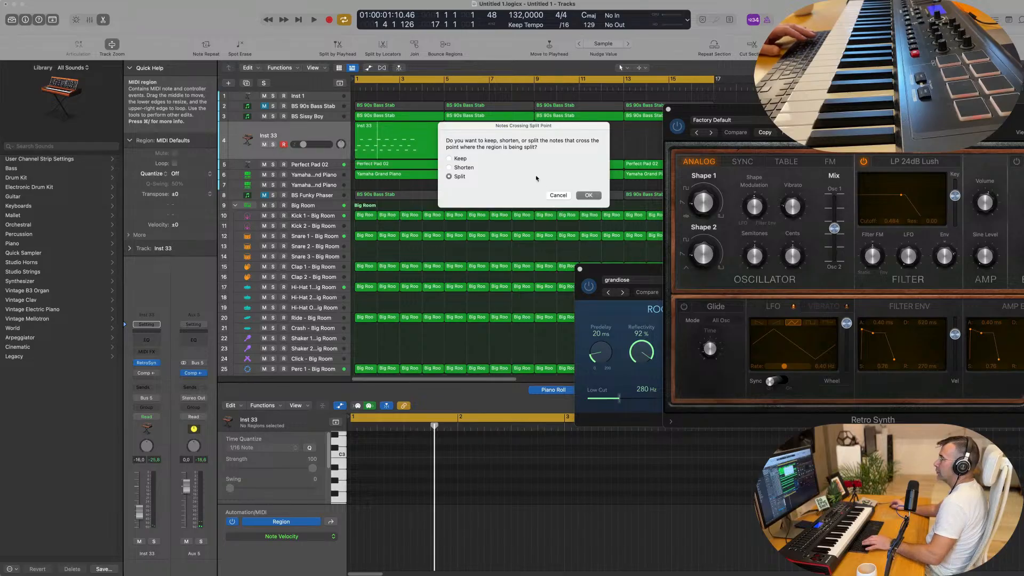
click(590, 195)
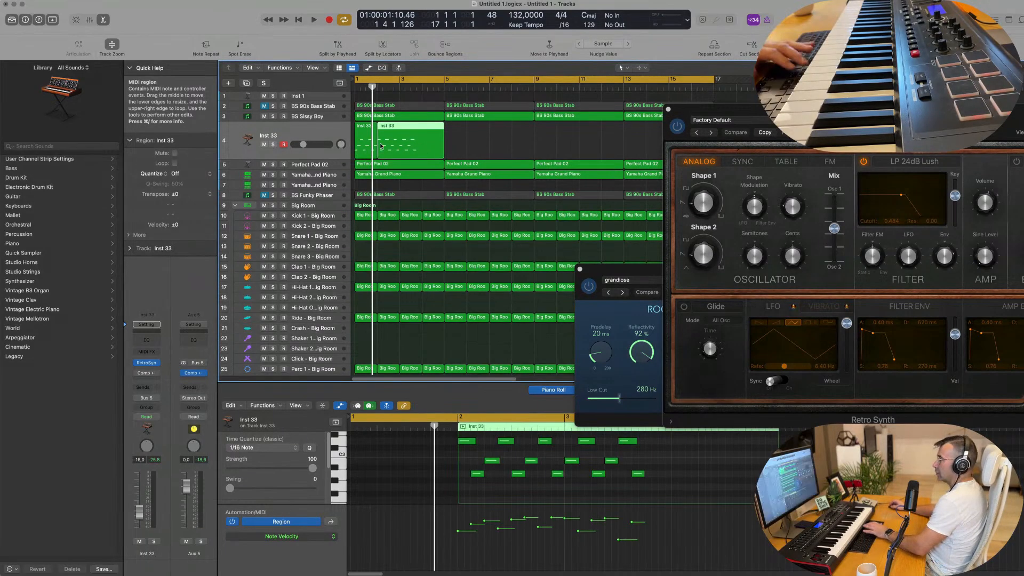
key(Delete)
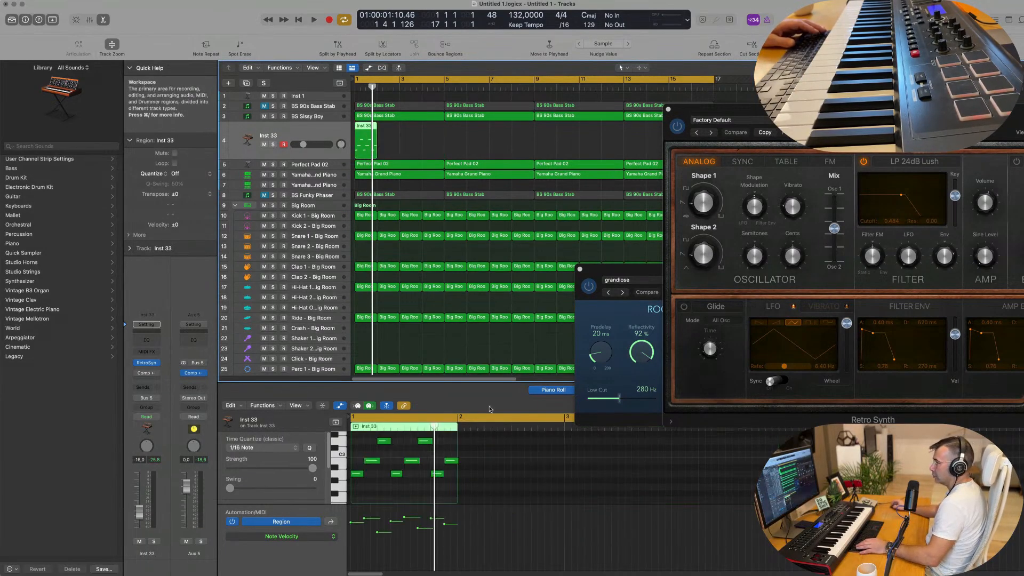
Shorten the last note of the one-bar riff to 0 0 2 0 and repeat the region to fill bars 1 to 4
click(450, 461)
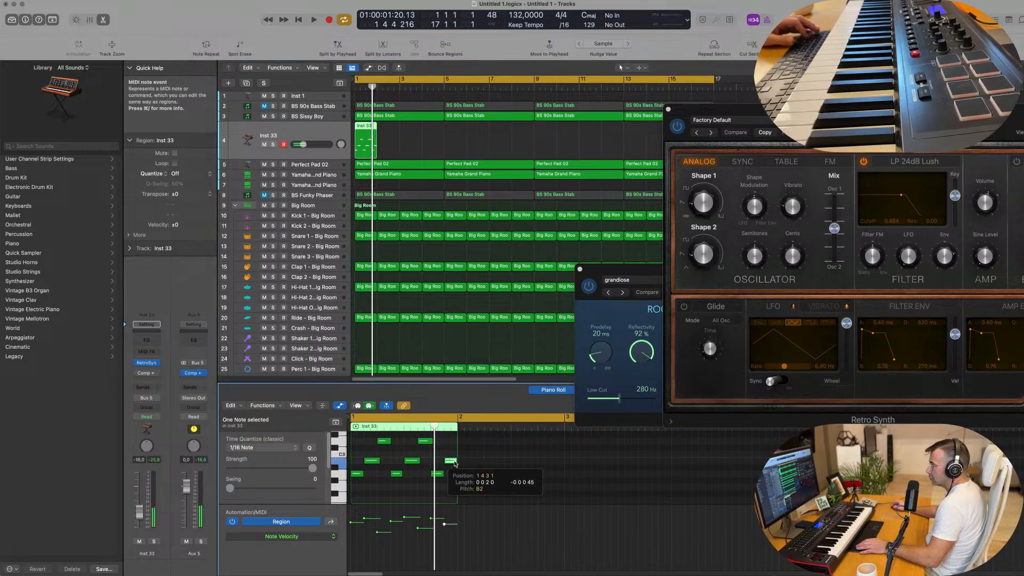
key(space)
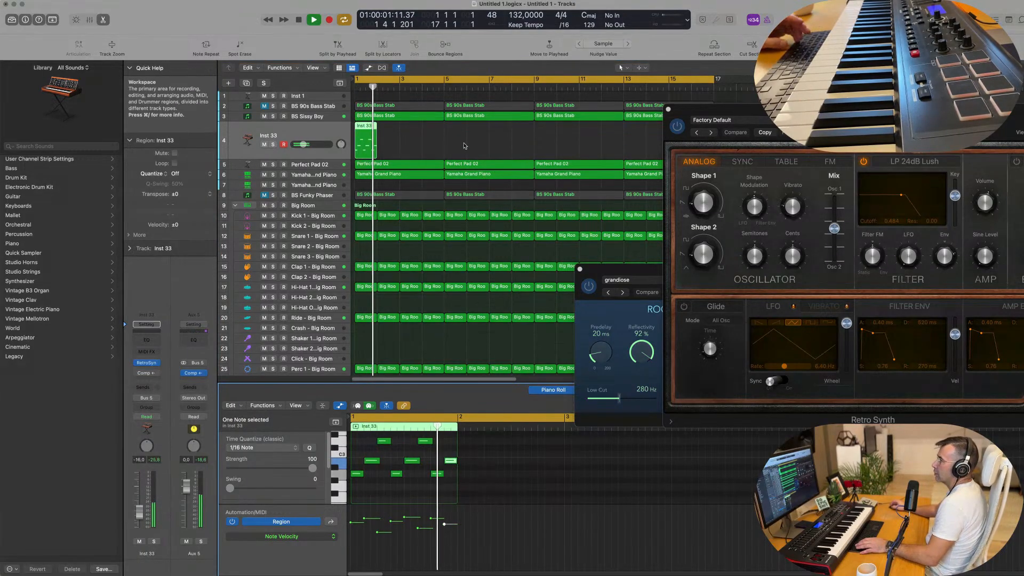
key(super+r)
key(super+r)
Select the four one-bar riff regions and repeat them as a group until they fill all 16 bars
key(super+r)
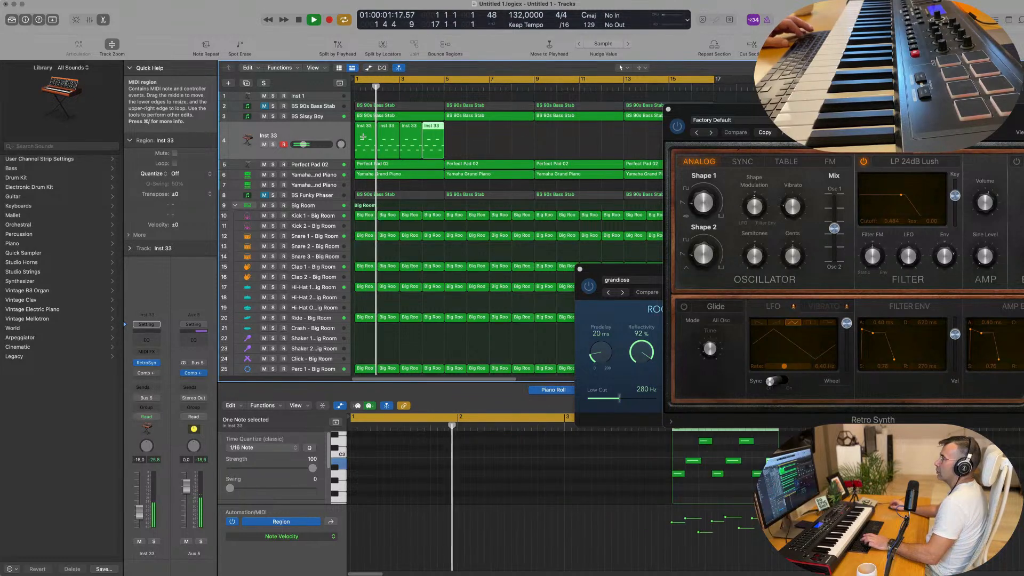
drag(462, 148, 361, 145)
key(super+r)
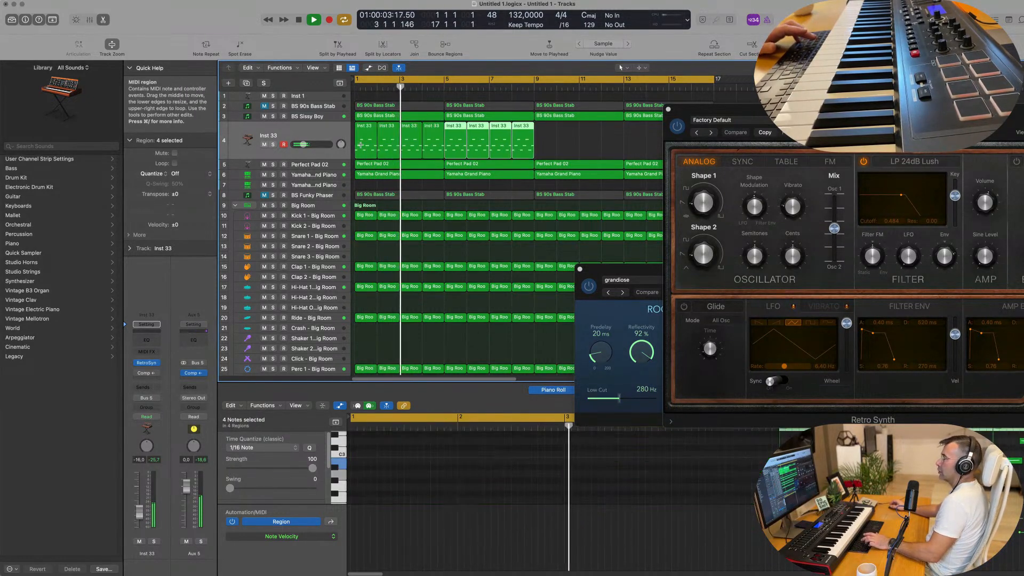
click(449, 142)
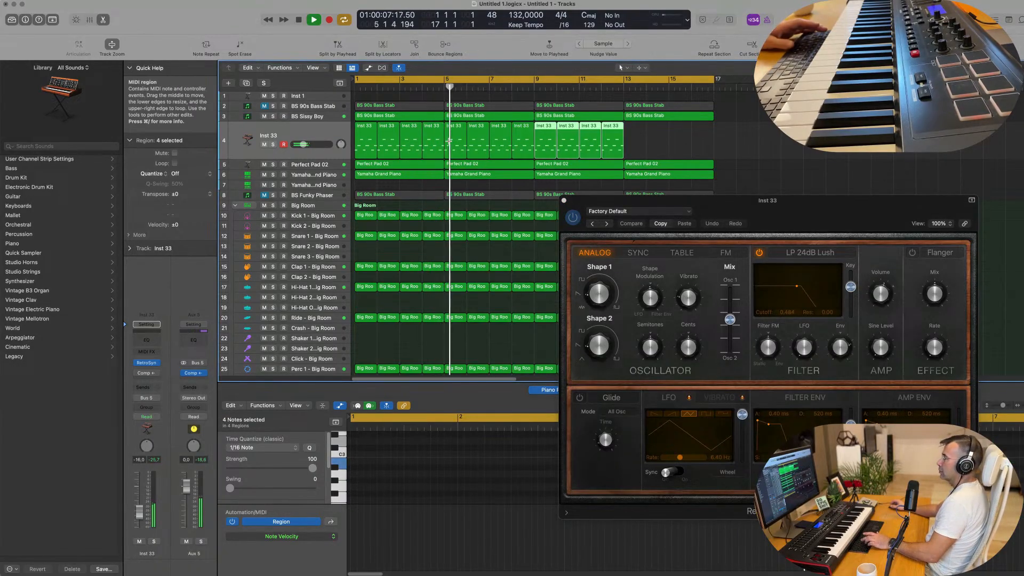
key(super+r)
key(super+r)
Close the Retro Synth window and replay the groove from bar 1 with the Inst 33 track selected
drag(670, 200, 433, 238)
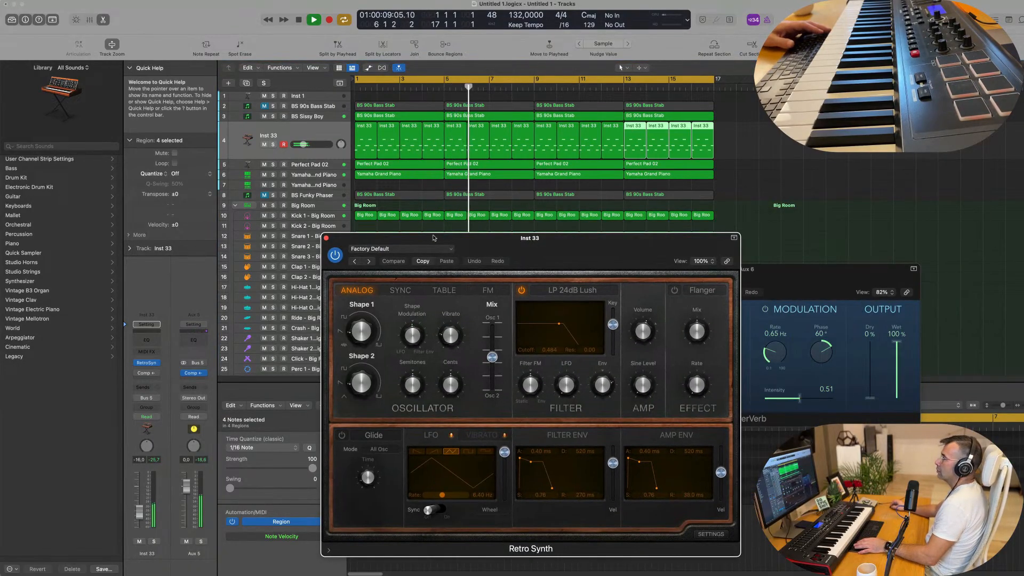
click(326, 238)
key(space)
key(space)
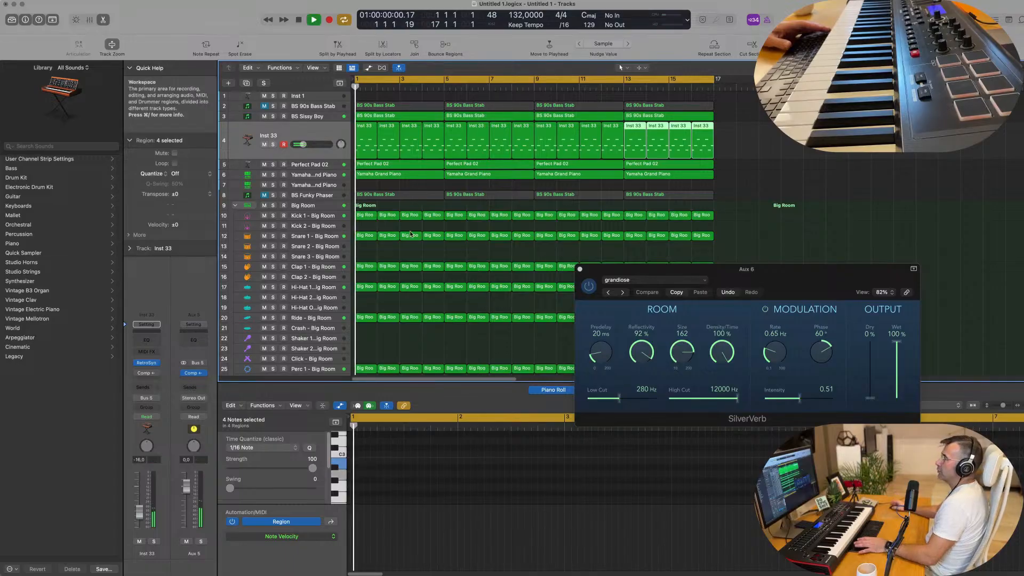
click(328, 175)
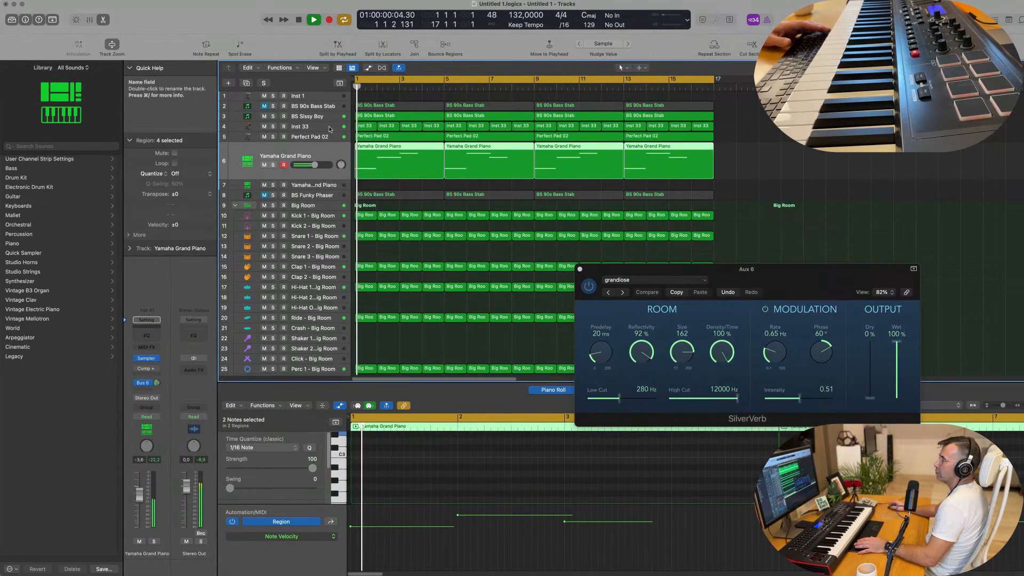
click(299, 126)
key(space)
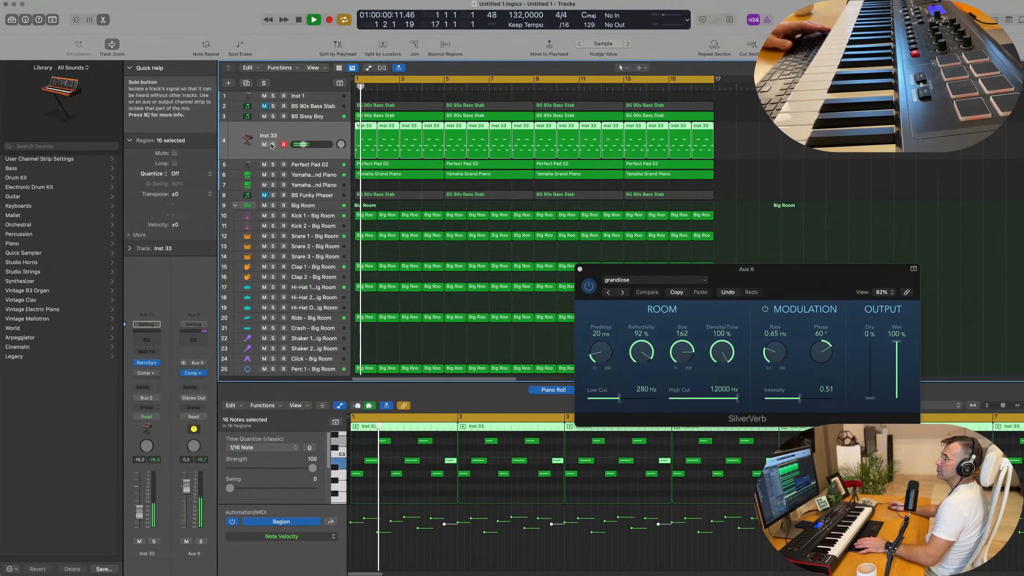
key(Return)
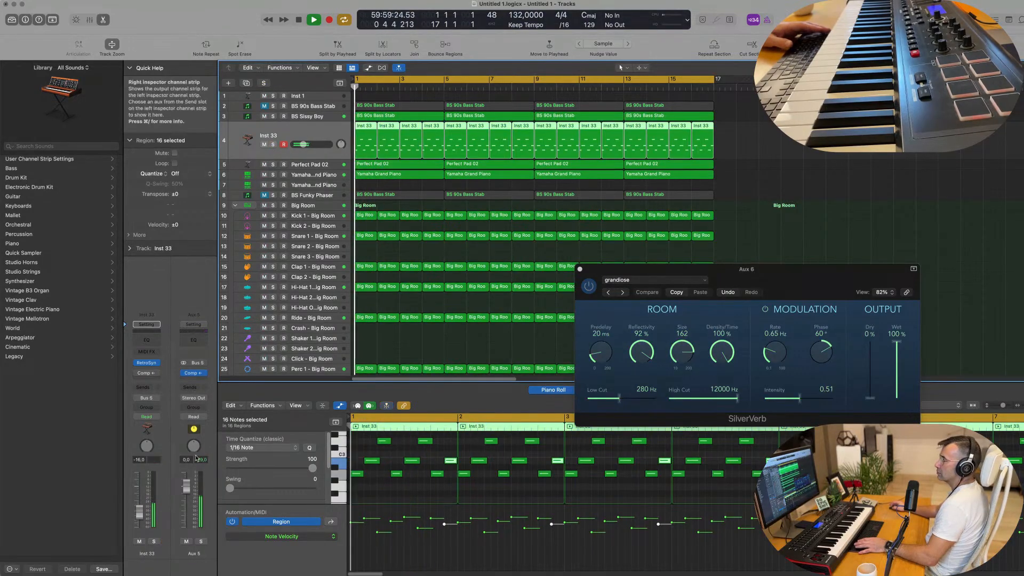
Set the Inst 33 track's volume to -14.0 dB and open its Compressor, moving the plug-in window clear of the regions
drag(304, 145, 306, 145)
drag(139, 508, 139, 507)
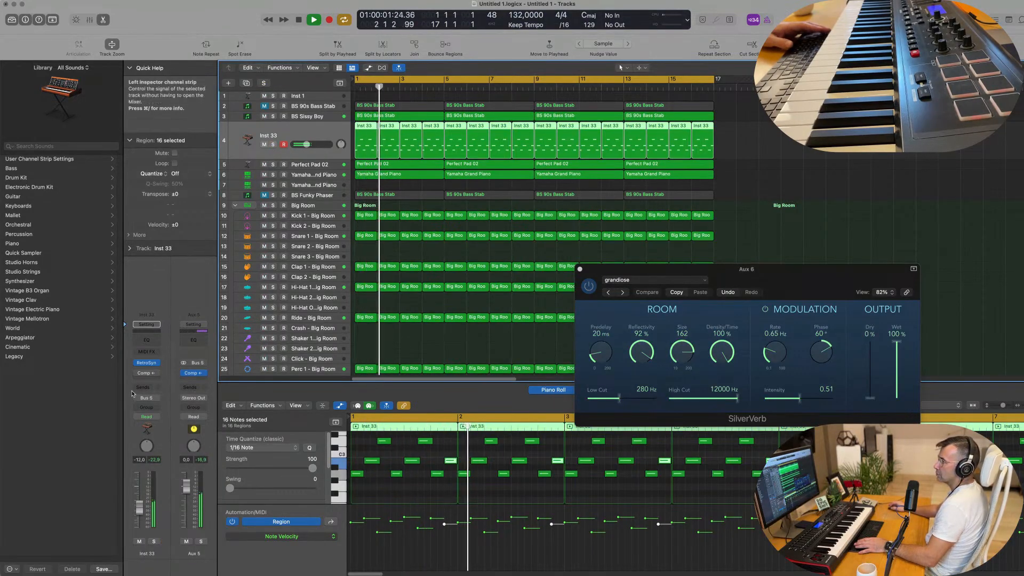
click(137, 373)
click(146, 373)
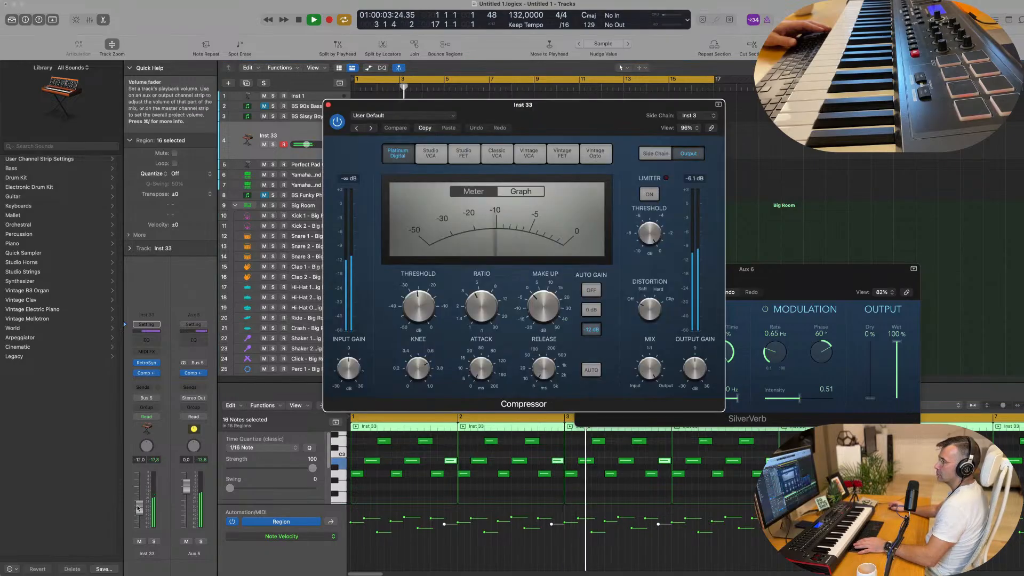
drag(151, 505, 151, 504)
drag(586, 106, 977, 116)
key(space)
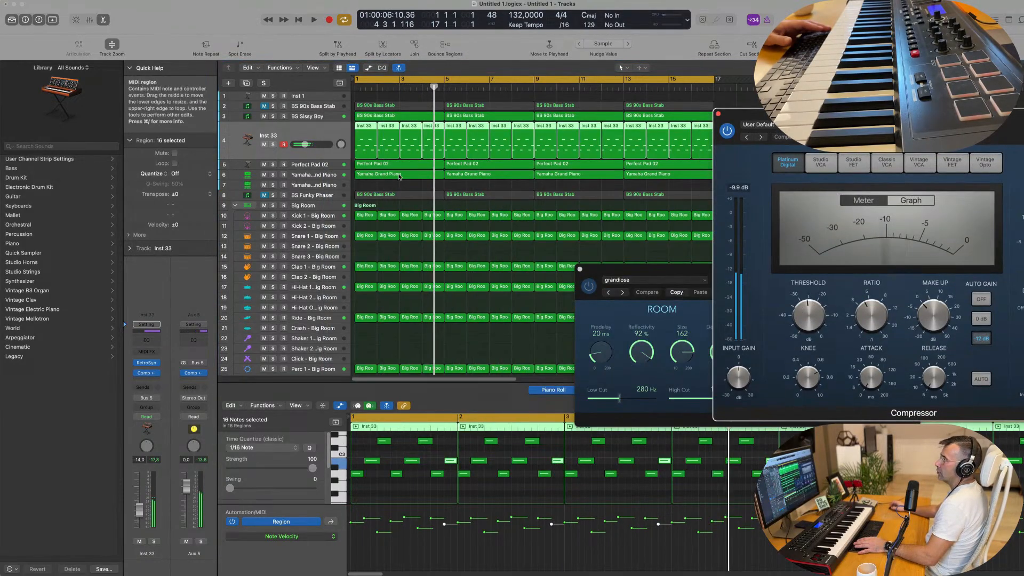
Open Retro Synth on Inst 33 and set the oscillator mix to 0.45 while the groove plays
click(147, 364)
key(space)
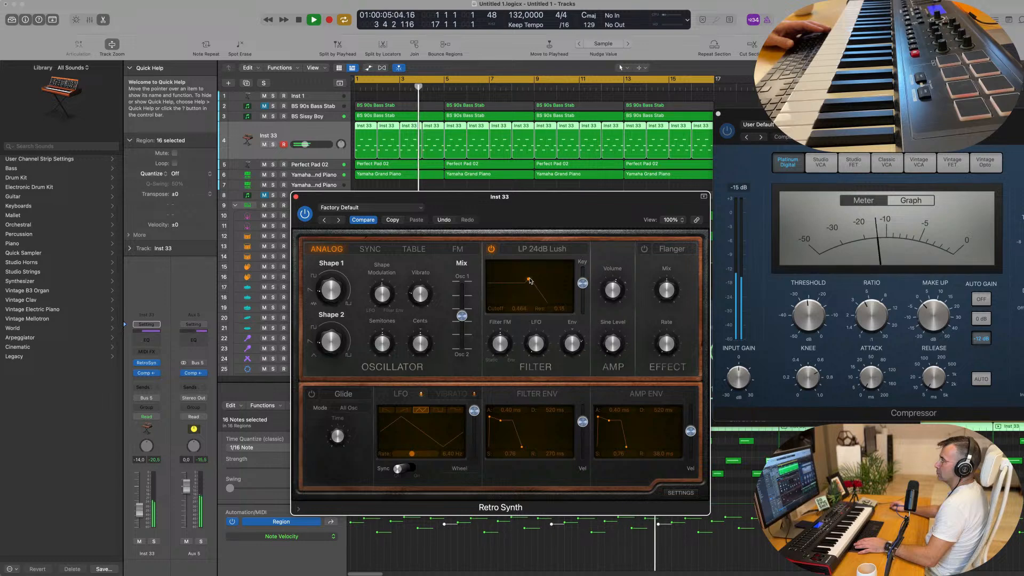
drag(462, 315, 463, 284)
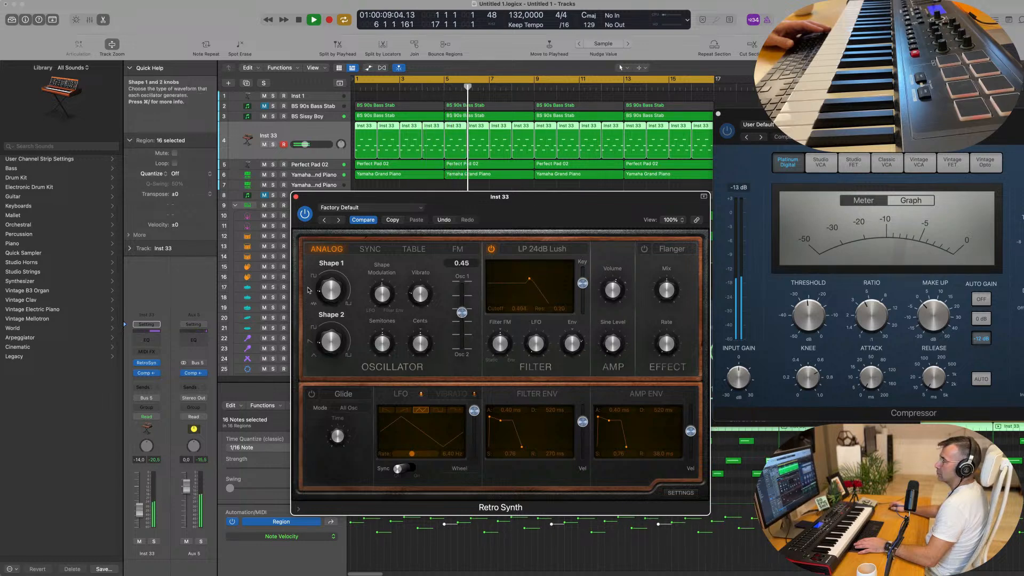
drag(327, 264, 358, 257)
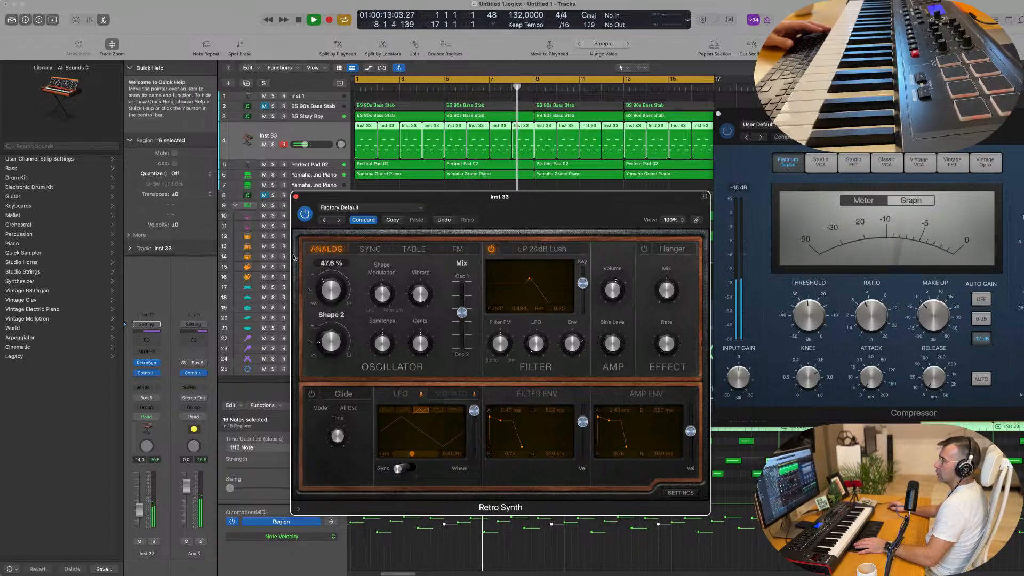
Audition Retro Synth's FM and Table oscillator modes and return to Analog
click(460, 249)
click(410, 251)
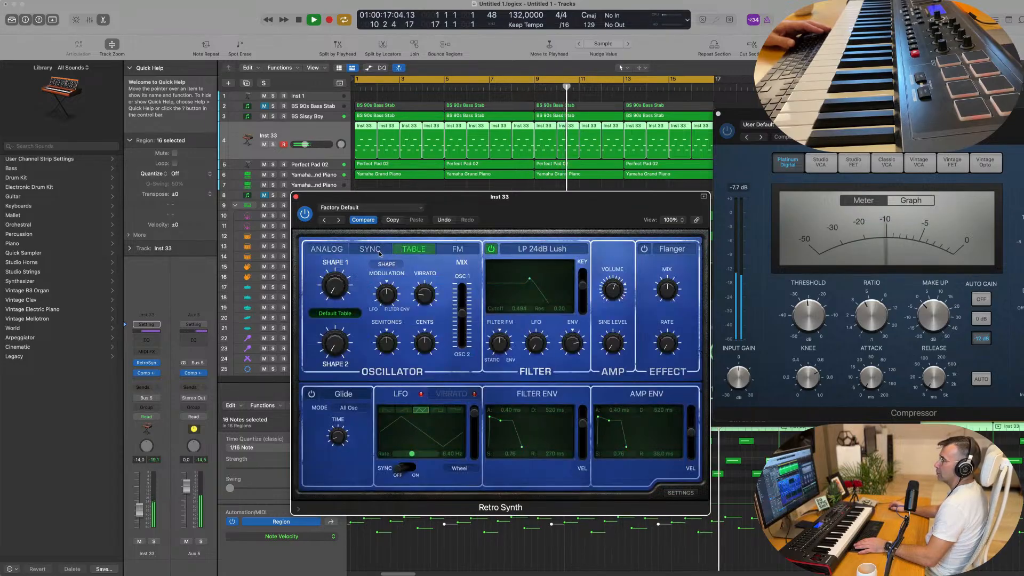
click(326, 249)
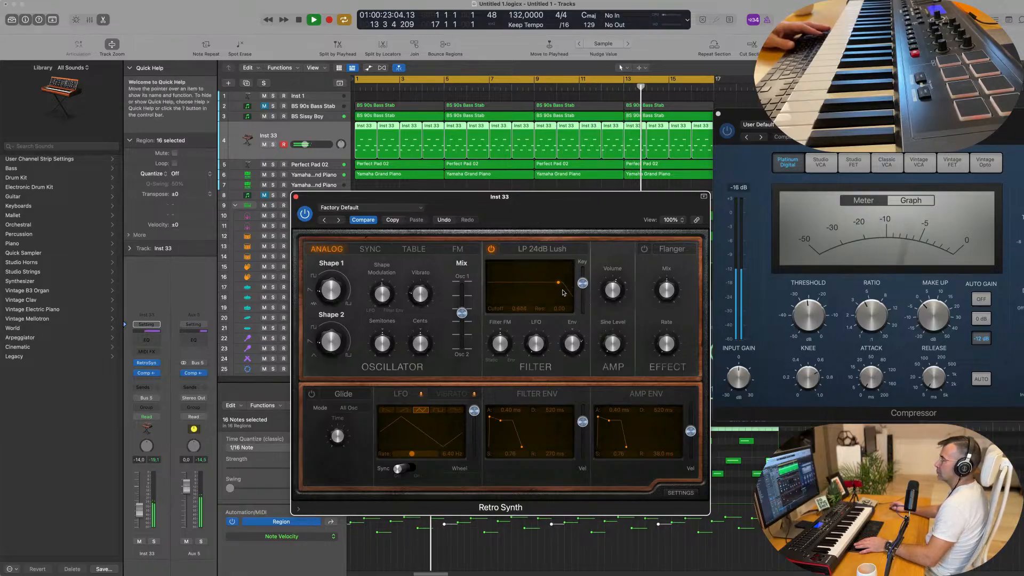
Set Retro Synth's filter cutoff to 1.000, filter envelope sustain to 1.00 and amp envelope sustain to 0.30, and close its window
drag(583, 204, 598, 174)
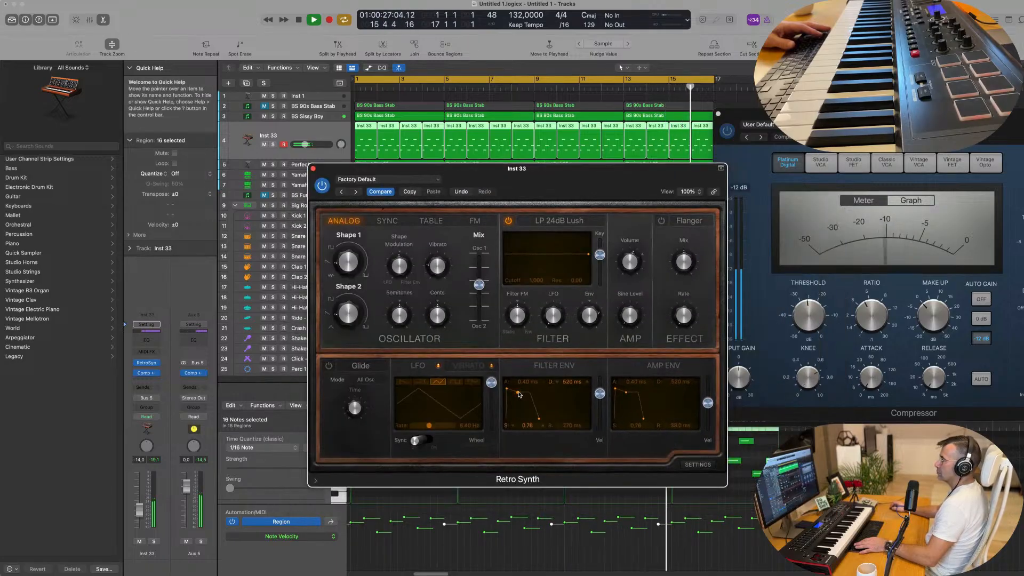
drag(518, 424, 522, 394)
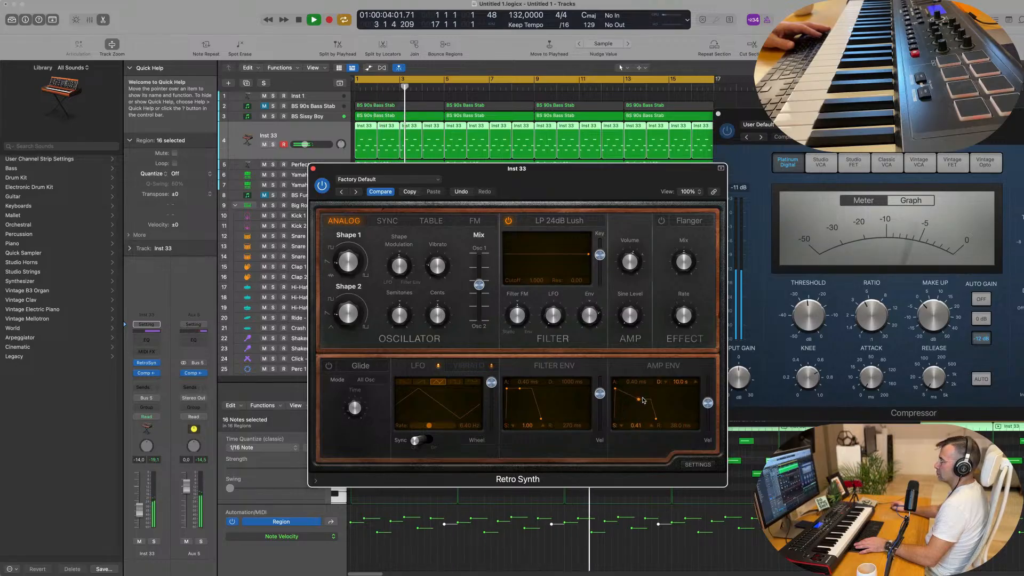
drag(632, 402, 629, 403)
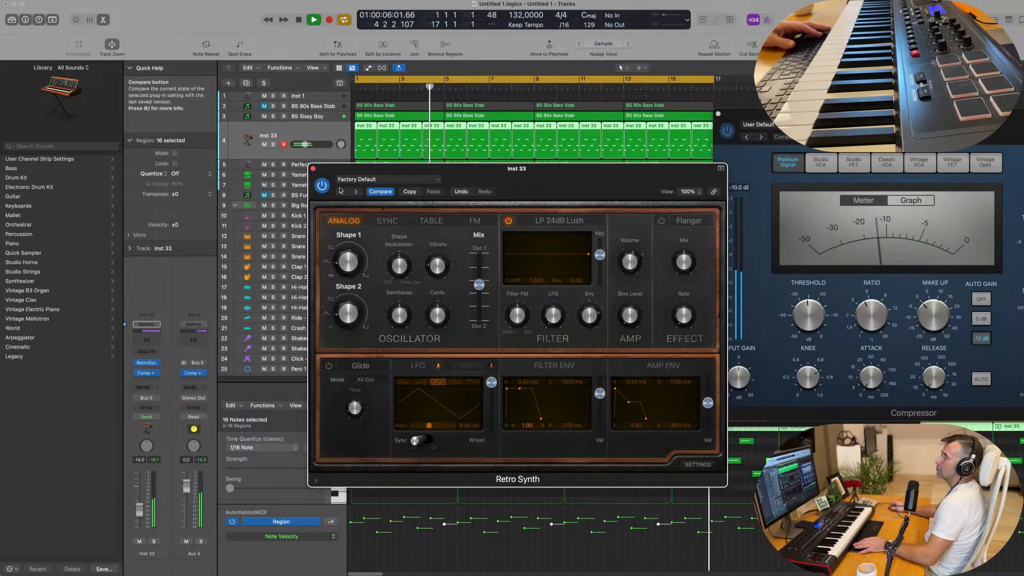
click(313, 168)
key(space)
key(space)
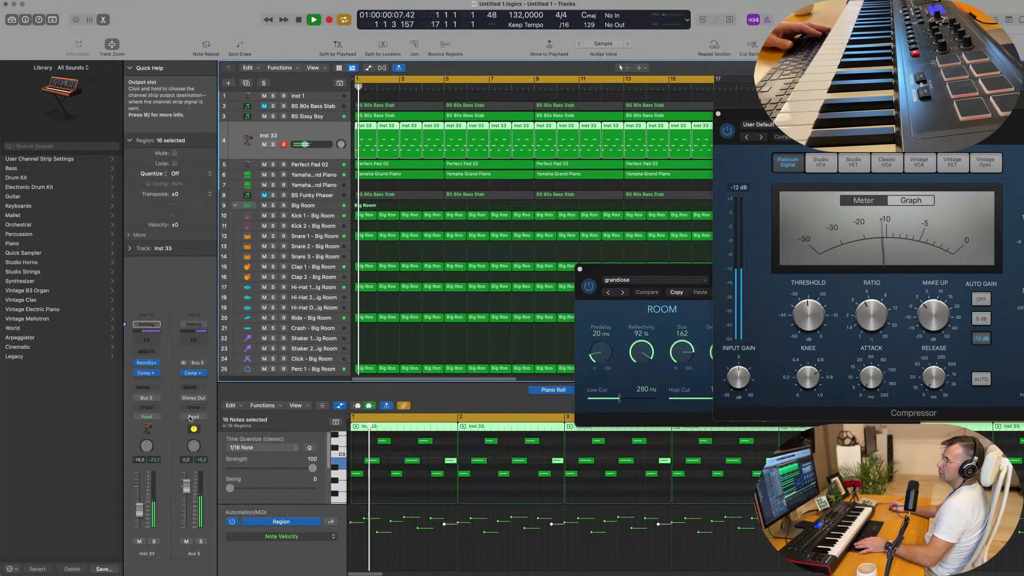
Add a send from Inst 33 to Bus 6 and set its level to about -10.8 dB
click(147, 388)
mouse_move(146, 401)
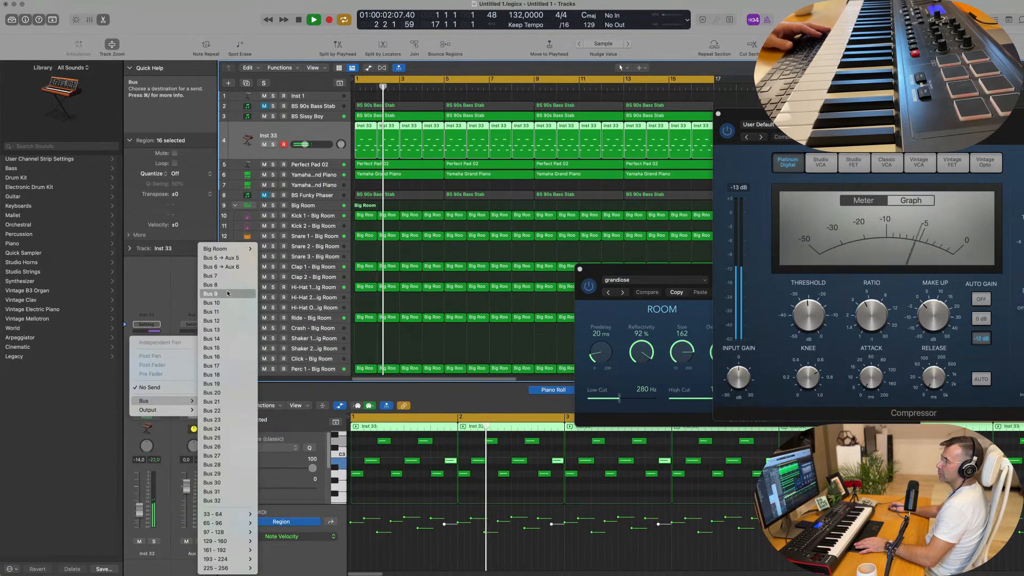
click(230, 267)
key(space)
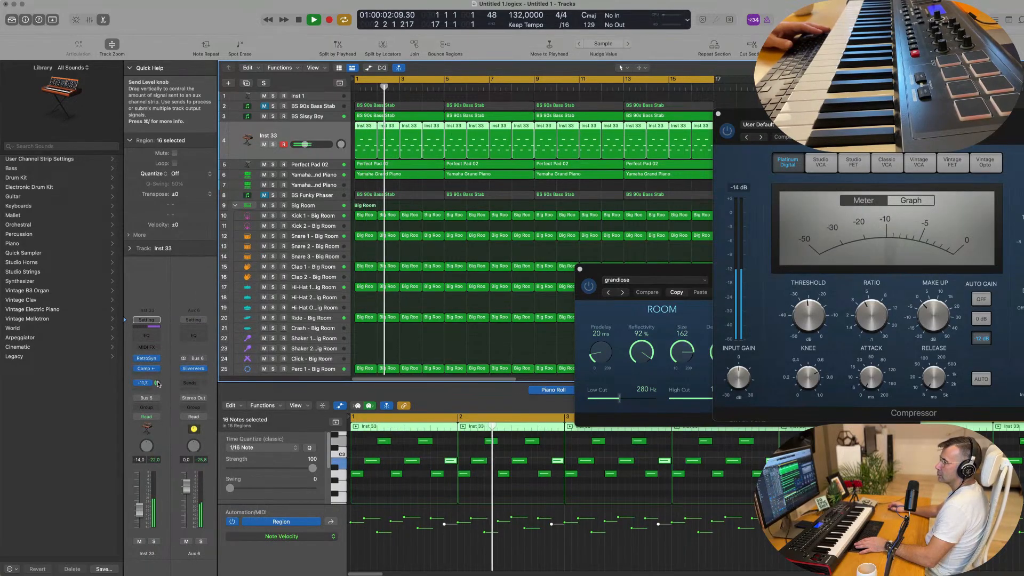
drag(157, 385, 158, 389)
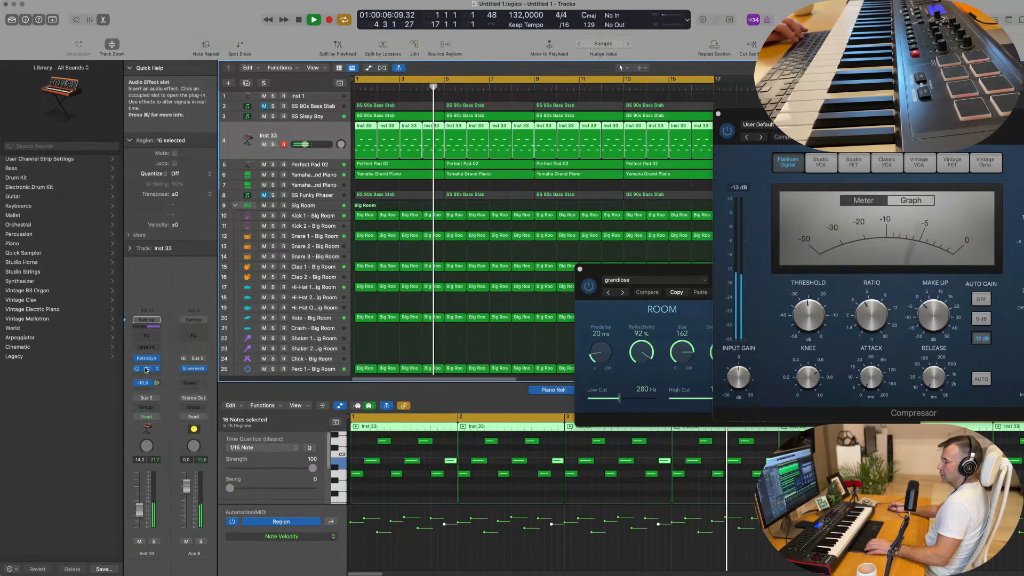
Copy the Inst 33 Compressor onto Aux 6 below SilverVerb and set its threshold to -15.0 dB
drag(146, 369, 186, 375)
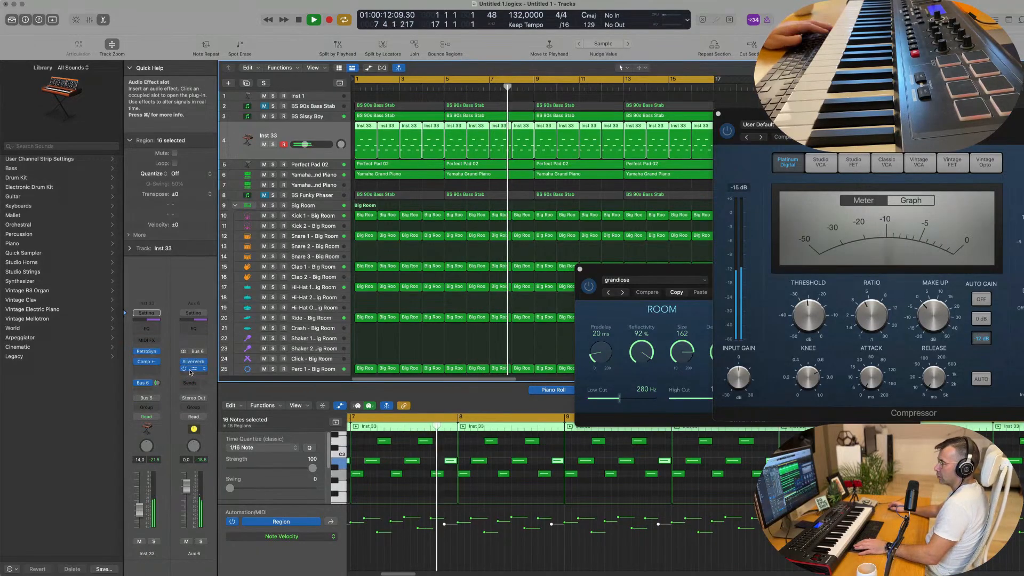
click(193, 369)
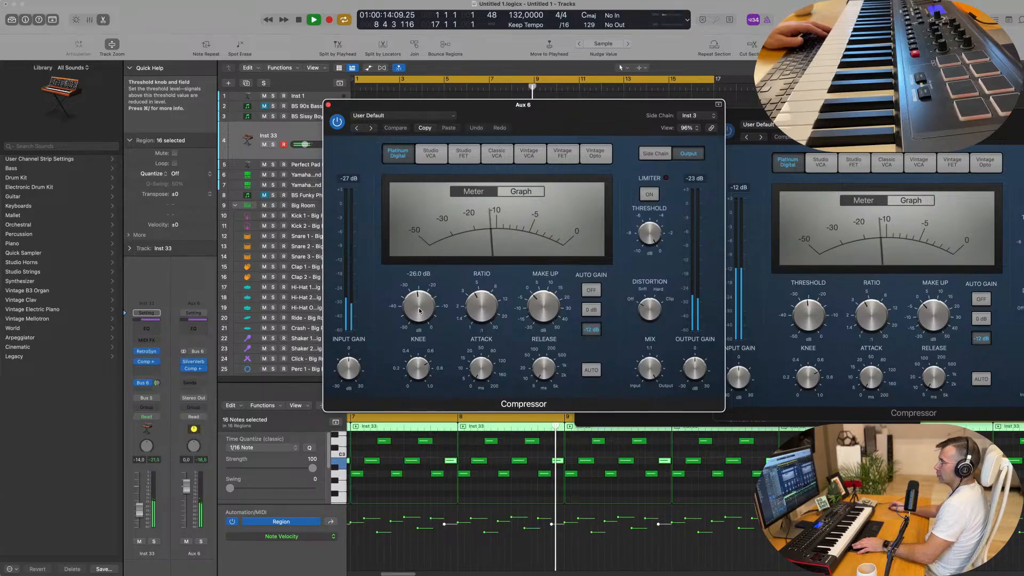
drag(419, 311, 425, 283)
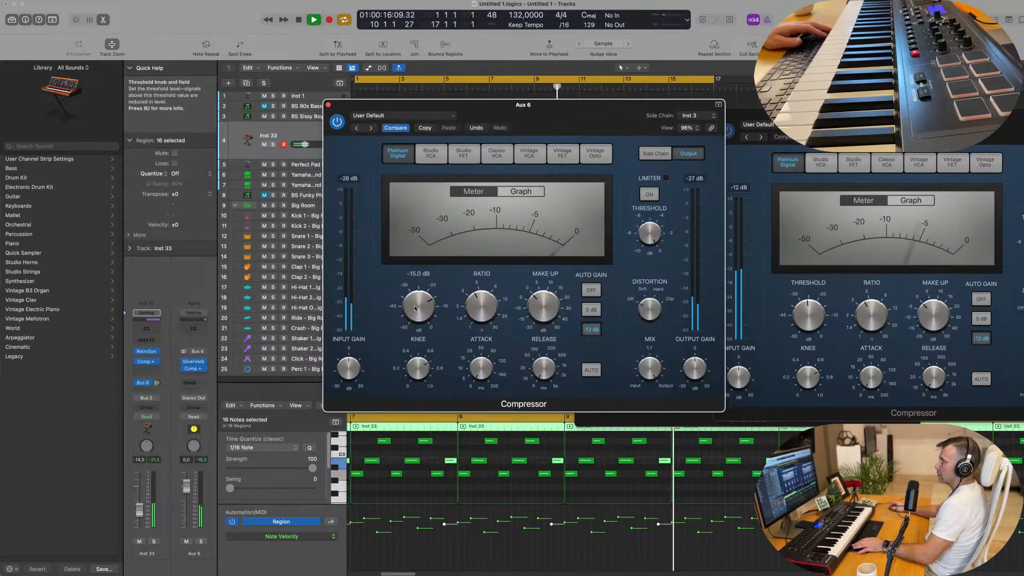
Set the Aux 6 Compressor's output gain to +6.5 dB, compare it with the plug-in bypassed, and close its window
drag(699, 347, 700, 354)
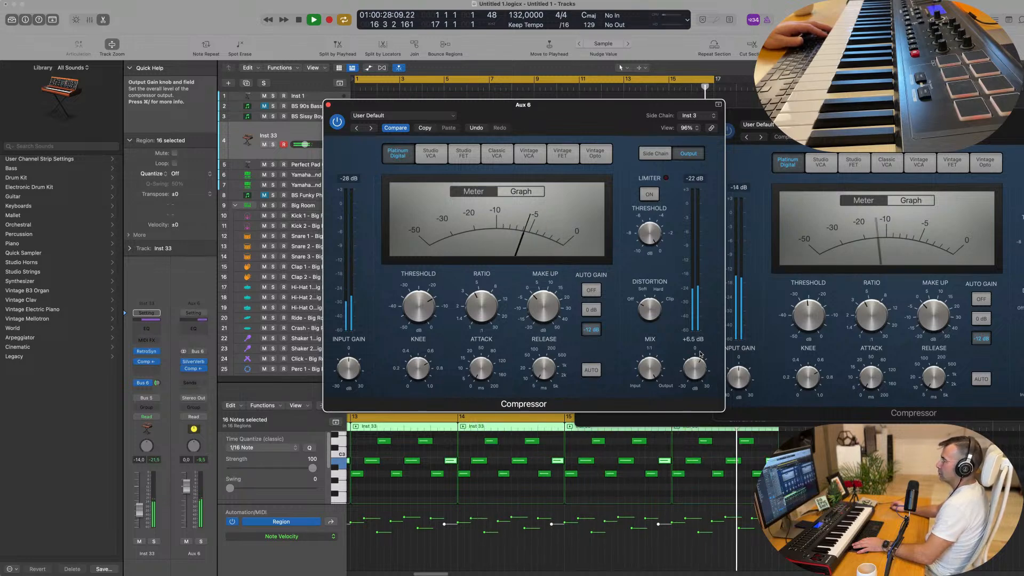
click(336, 126)
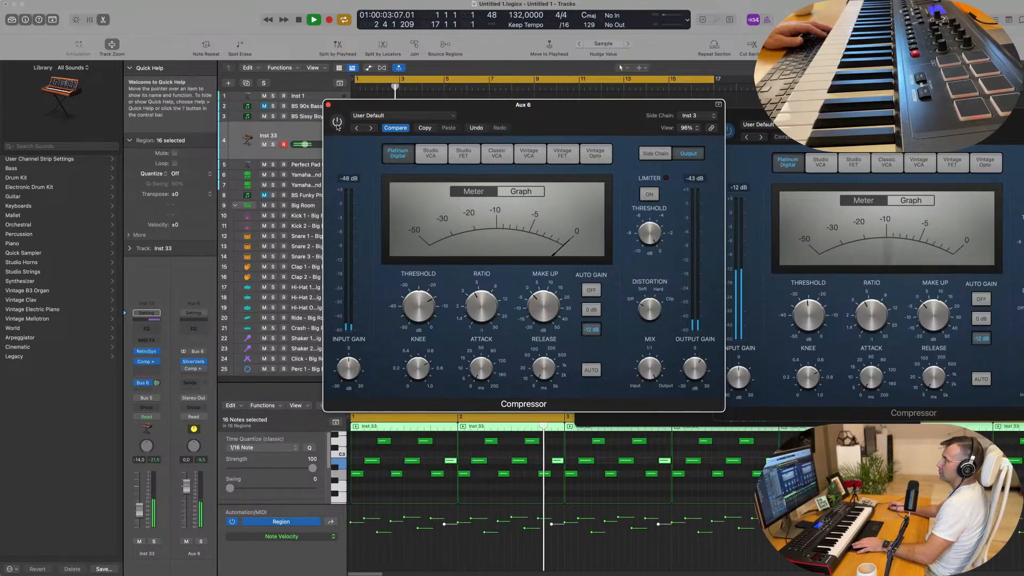
click(337, 123)
drag(330, 106, 327, 119)
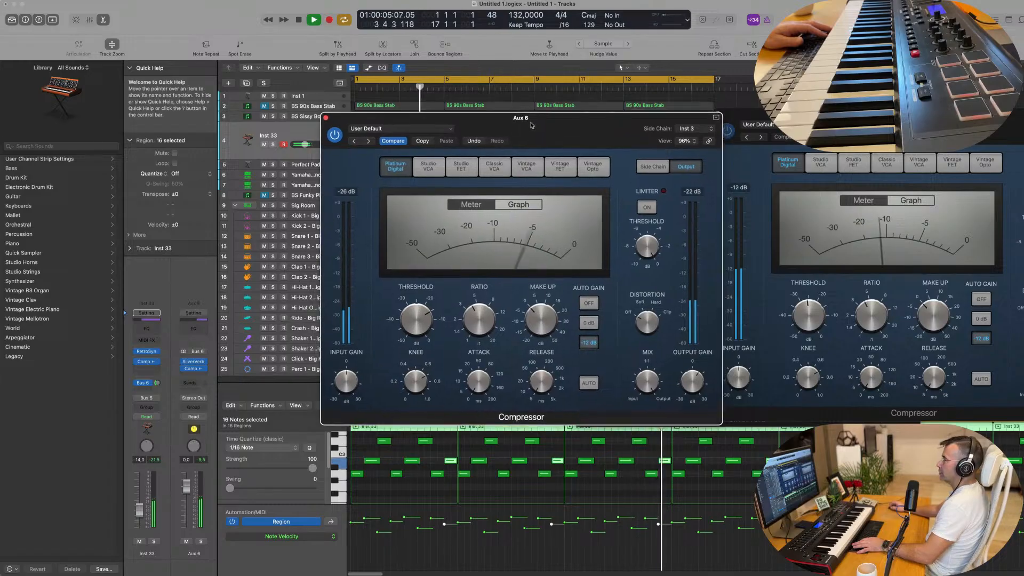
click(326, 118)
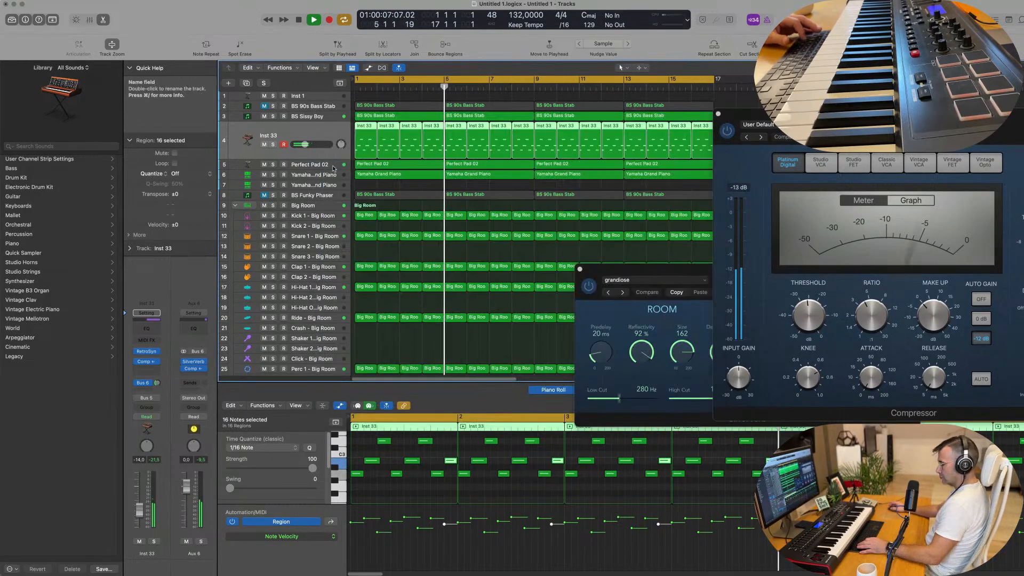
Clear the Piano Roll and the remaining Compressor and SilverVerb windows from view and restart playback from the beginning
key(x)
key(x)
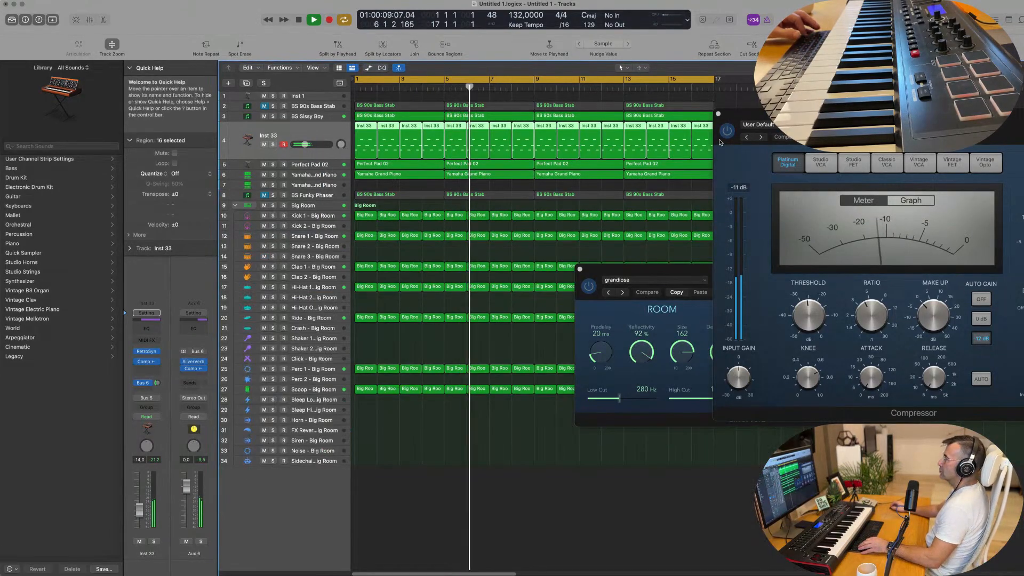
click(718, 114)
key(super+Left)
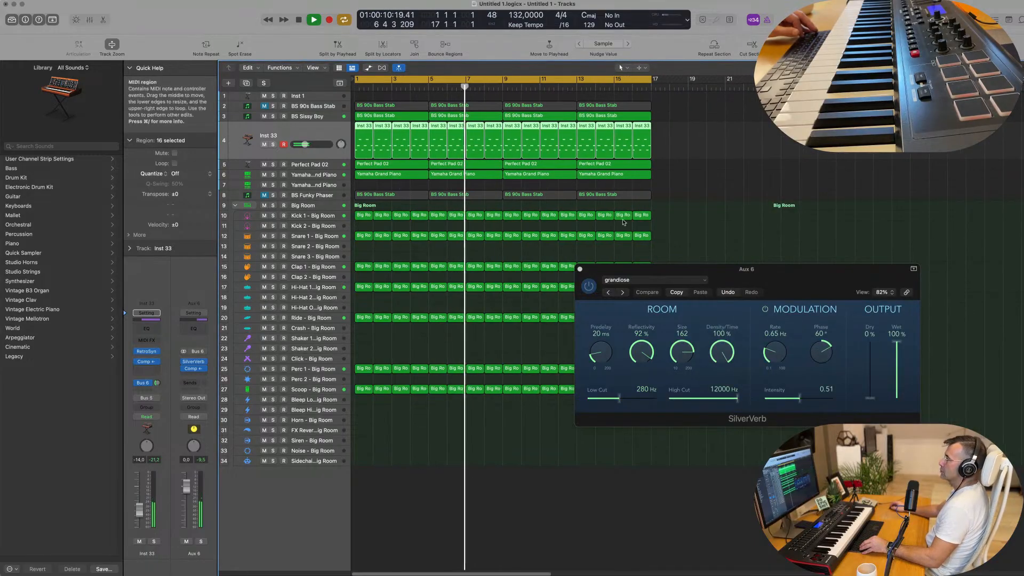
click(580, 269)
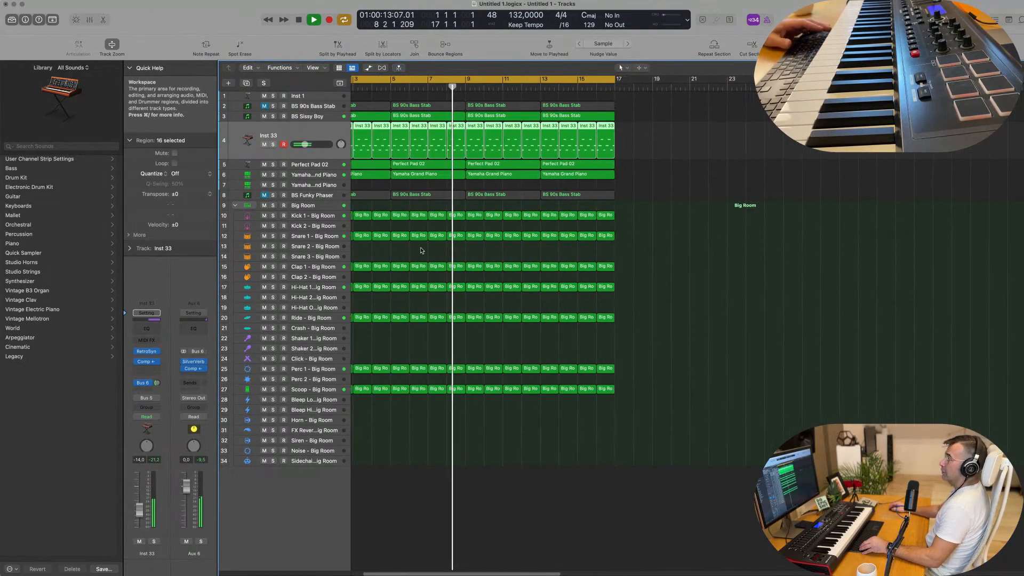
key(space)
key(Return)
key(space)
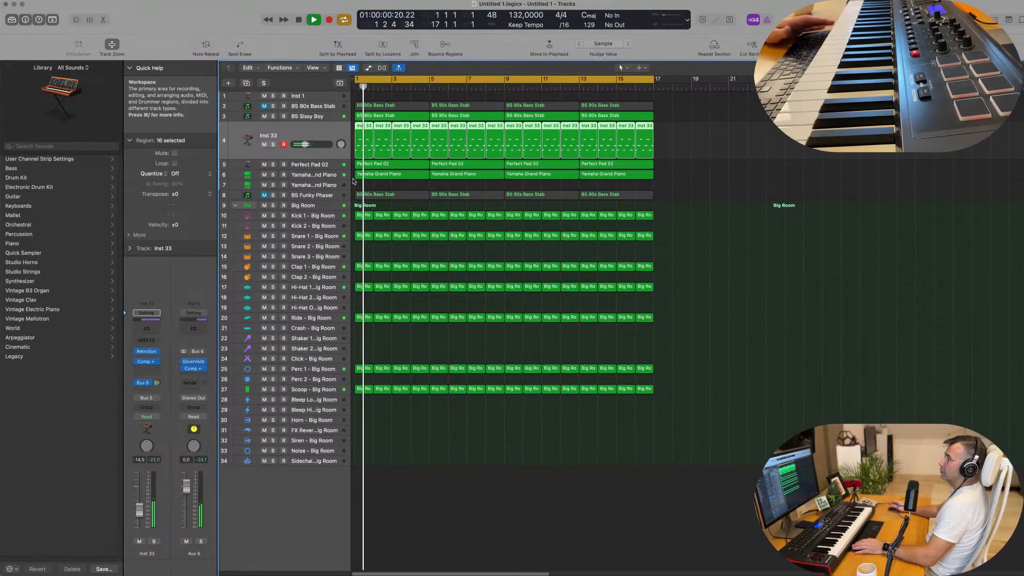
Solo Perfect Pad 02 and Yamaha Grand Piano, play from the start and briefly try Inst 33 in the solo group
click(322, 175)
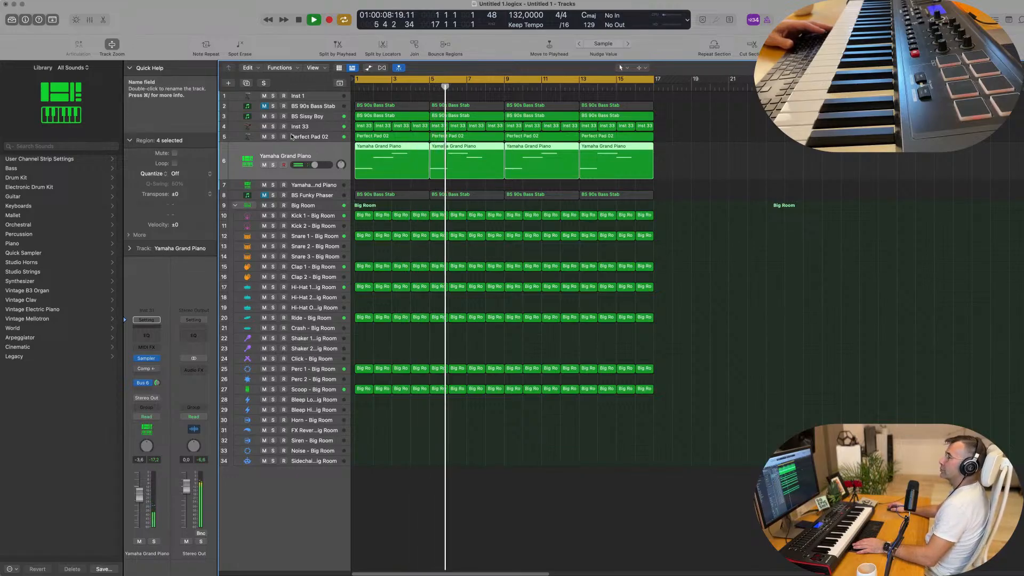
click(273, 137)
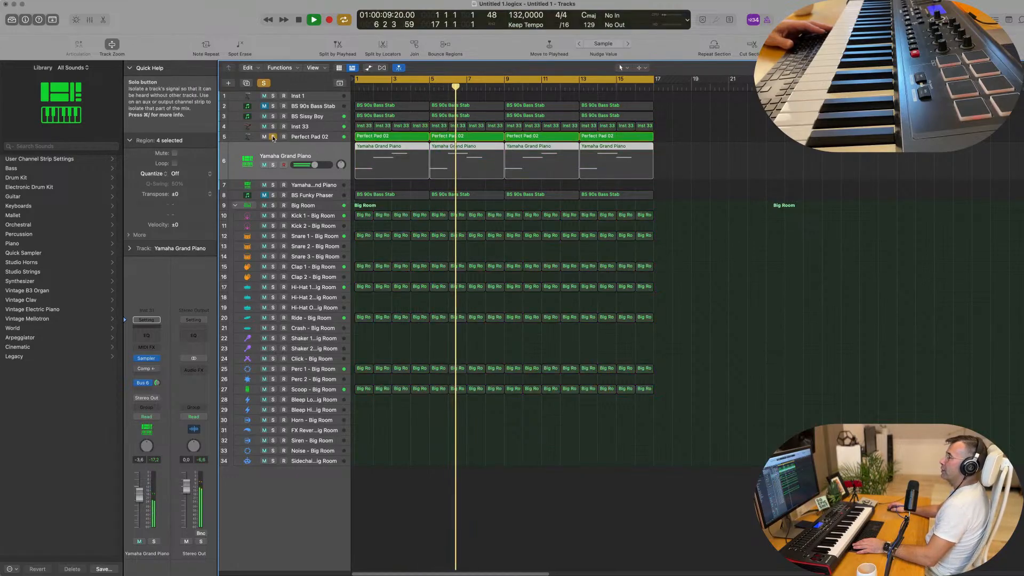
click(274, 165)
key(Return)
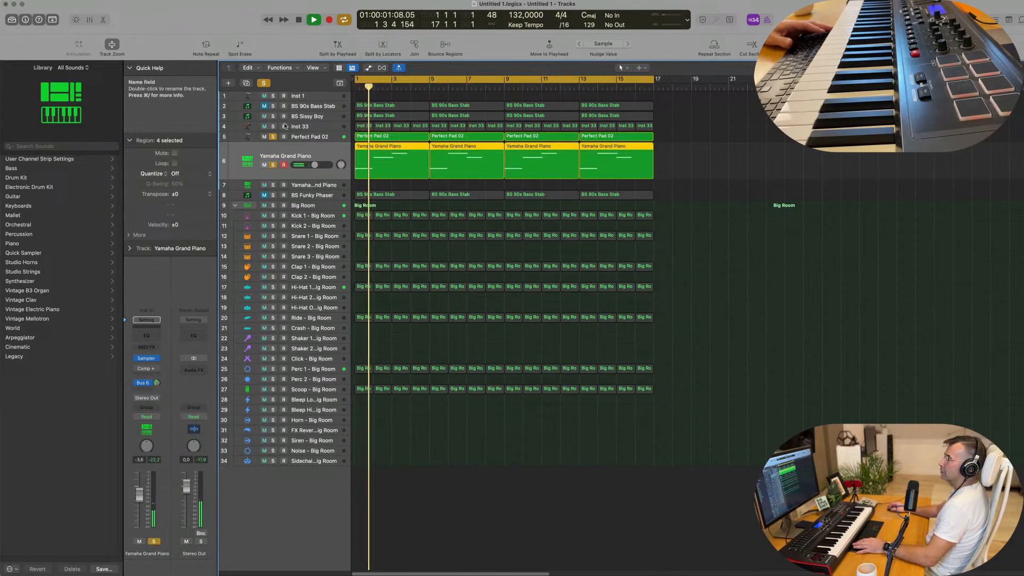
click(273, 127)
click(273, 127)
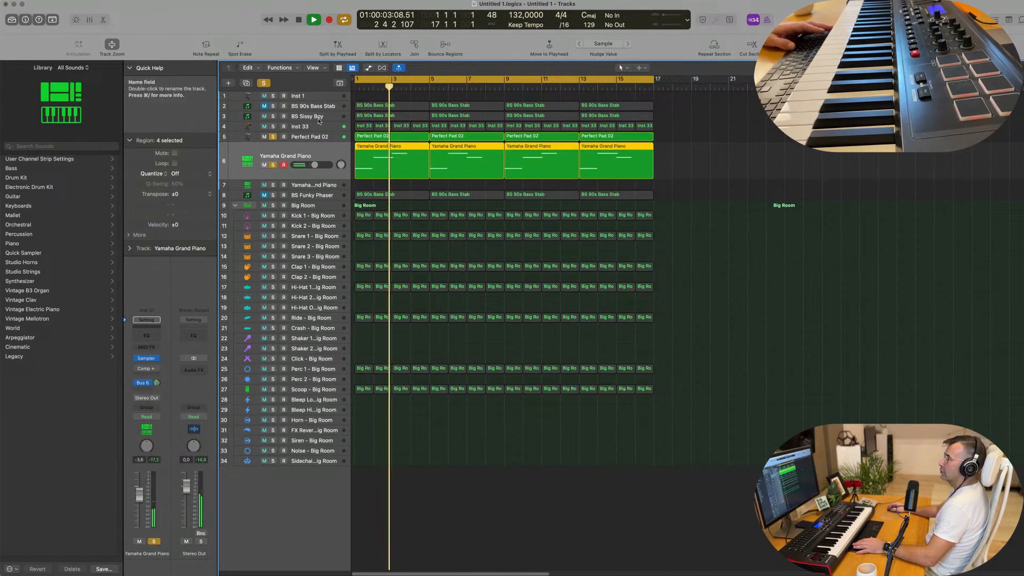
Add BS Sissy Boy to the soloed tracks and play them together from the start
click(258, 116)
key(space)
key(space)
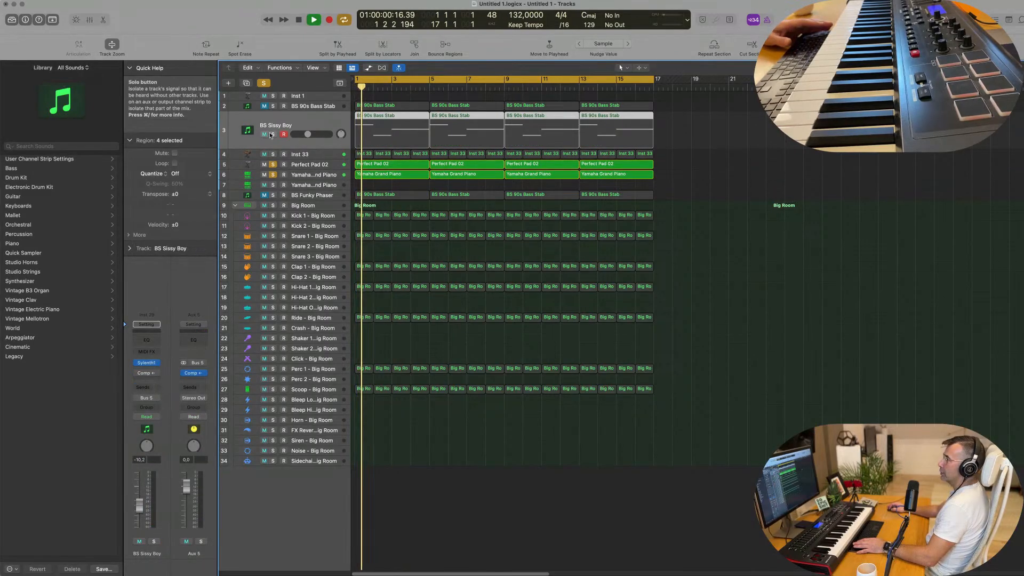
click(273, 134)
key(Return)
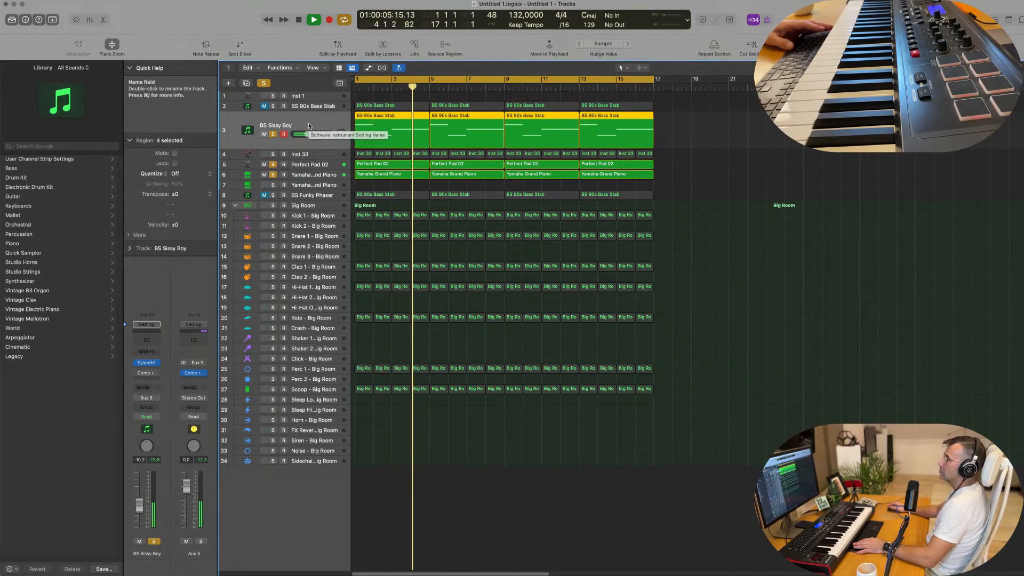
In BS Sissy Boy's Sylenth1, set the filter control cutoff to about 3.2 and the Filter B type to Lowpass, and close its window
key(Return)
click(146, 362)
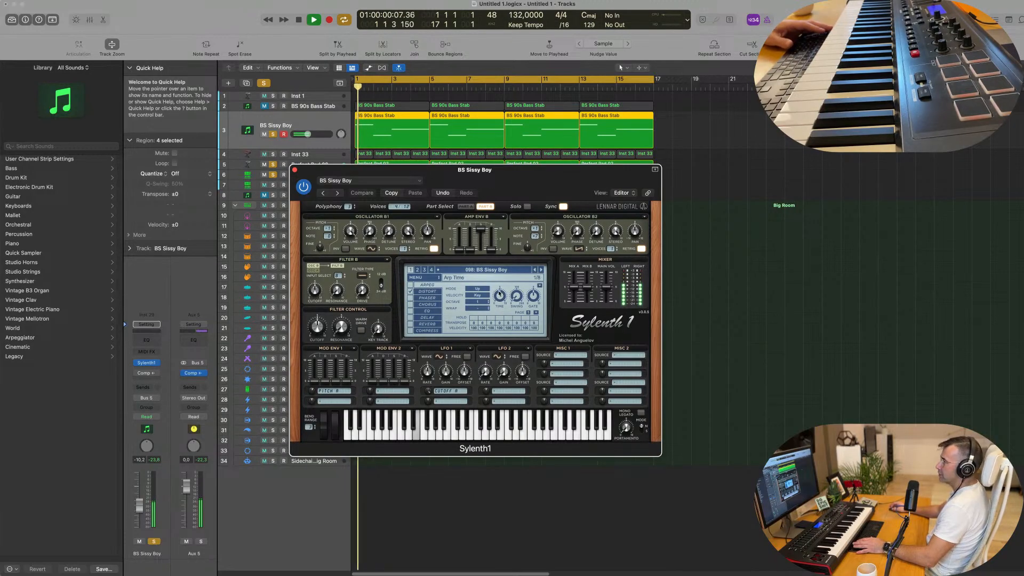
drag(318, 327, 321, 377)
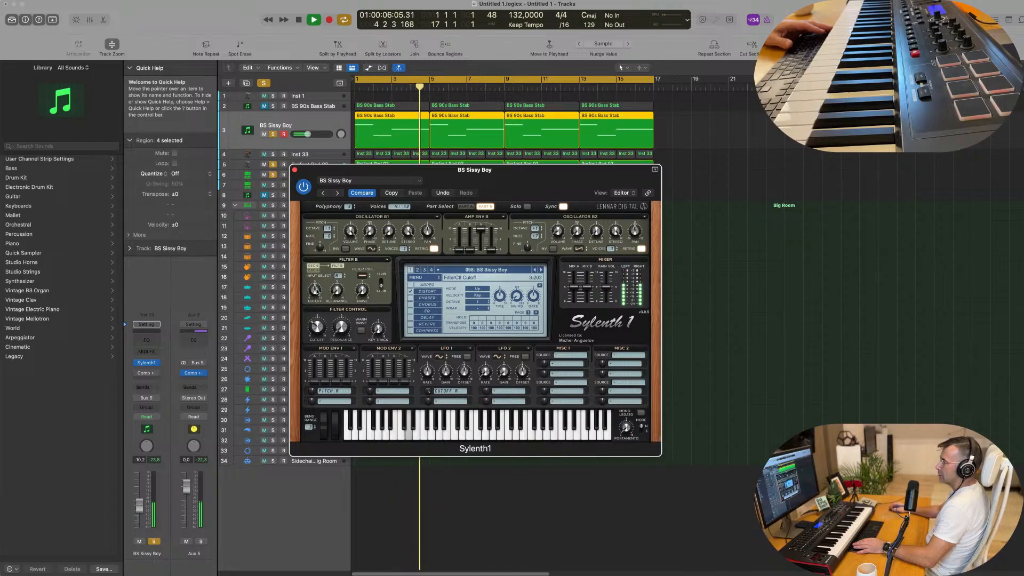
click(363, 276)
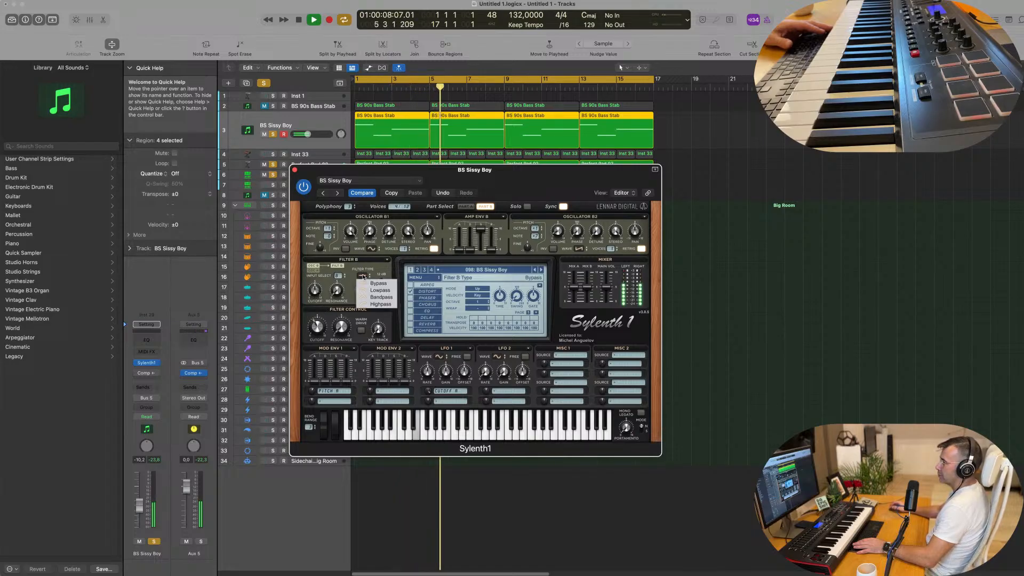
click(369, 290)
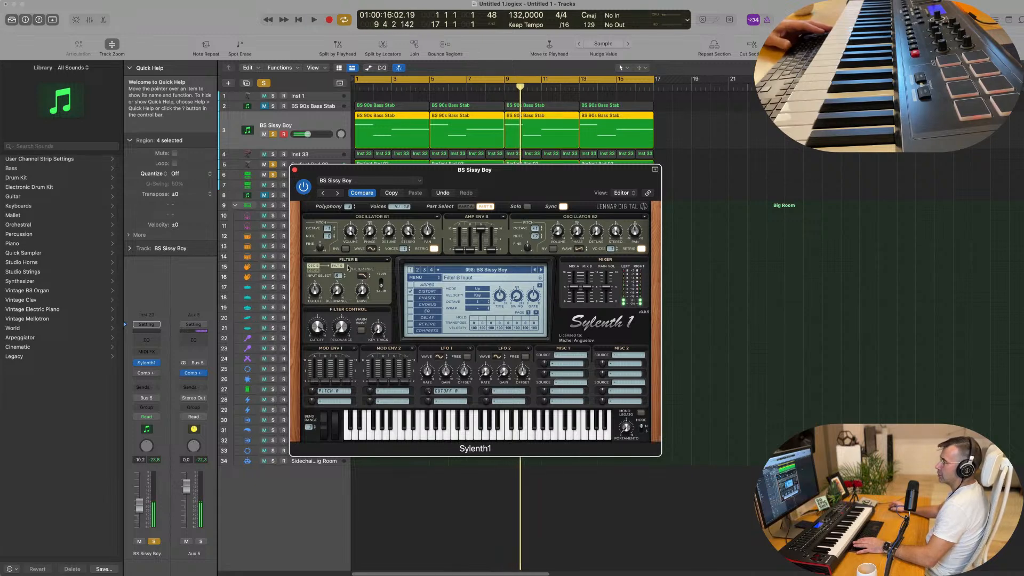
key(space)
click(294, 170)
Unmute and solo BS Funky Phaser to hear it with the soloed tracks, and mute it again
key(space)
key(space)
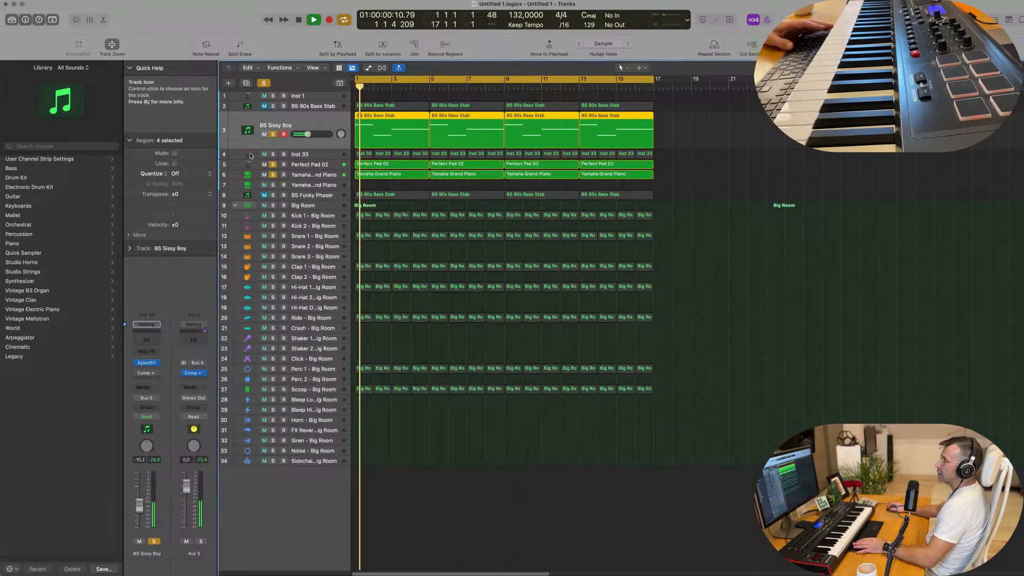
key(space)
key(space)
key(space)
click(264, 196)
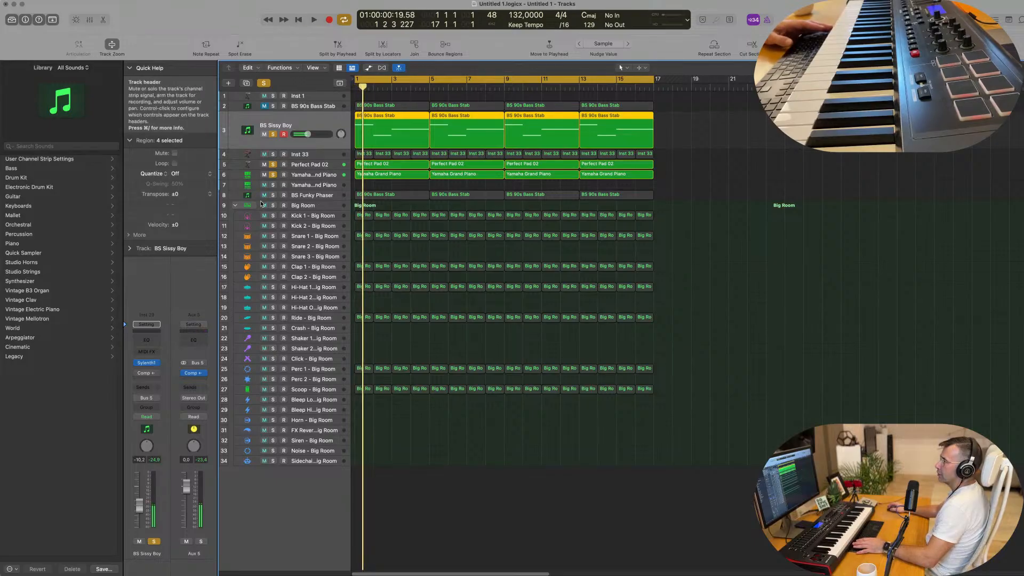
click(273, 196)
key(space)
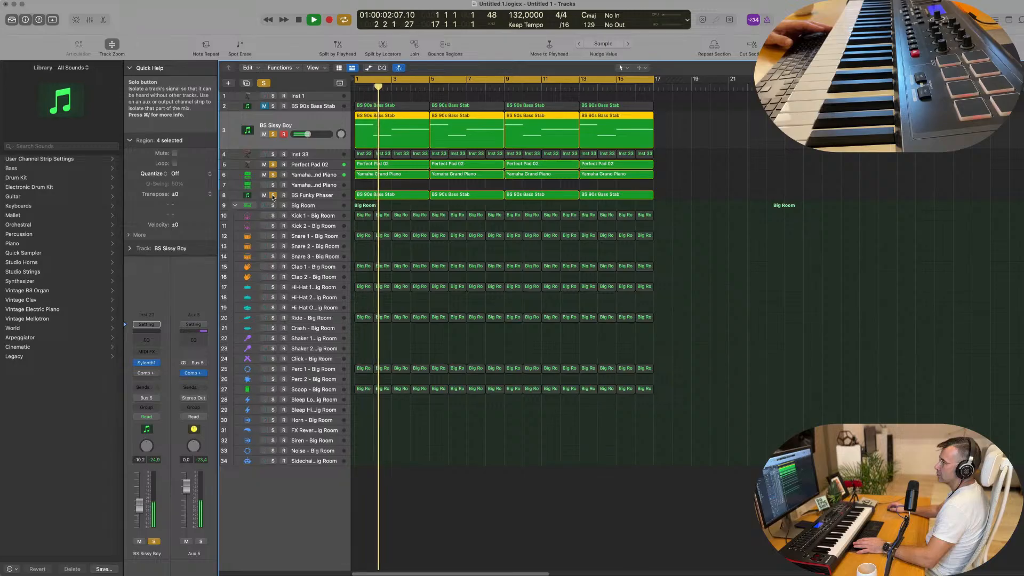
click(308, 197)
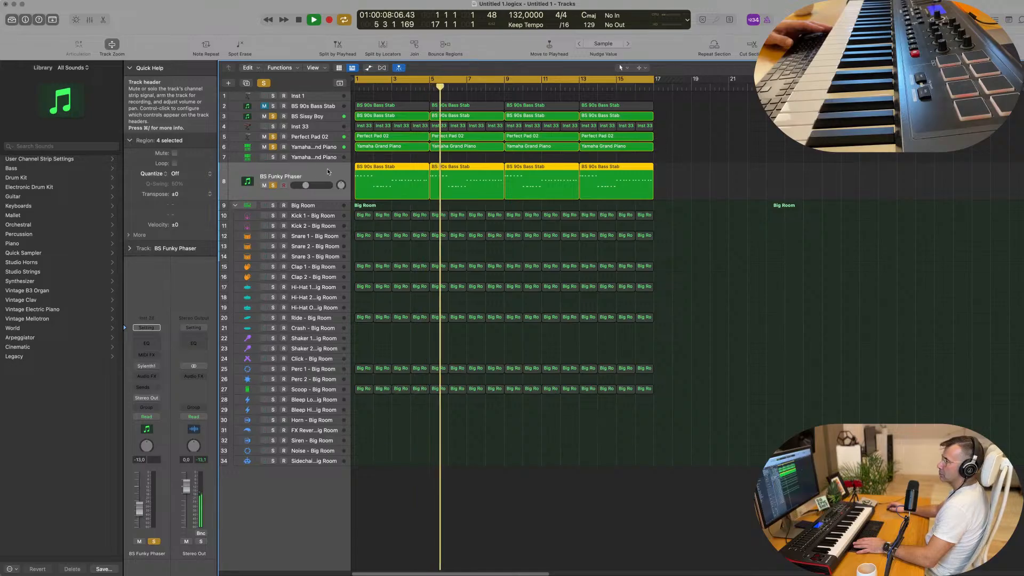
key(space)
click(264, 186)
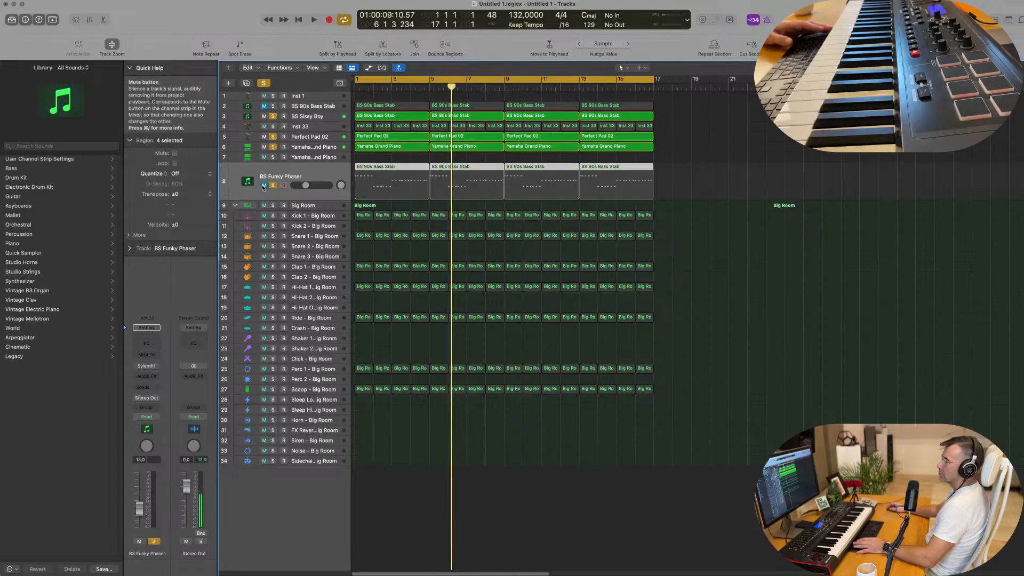
Unmute BS 90s Bass Stab, add it to the soloed tracks and play from the start
key(space)
key(space)
click(266, 107)
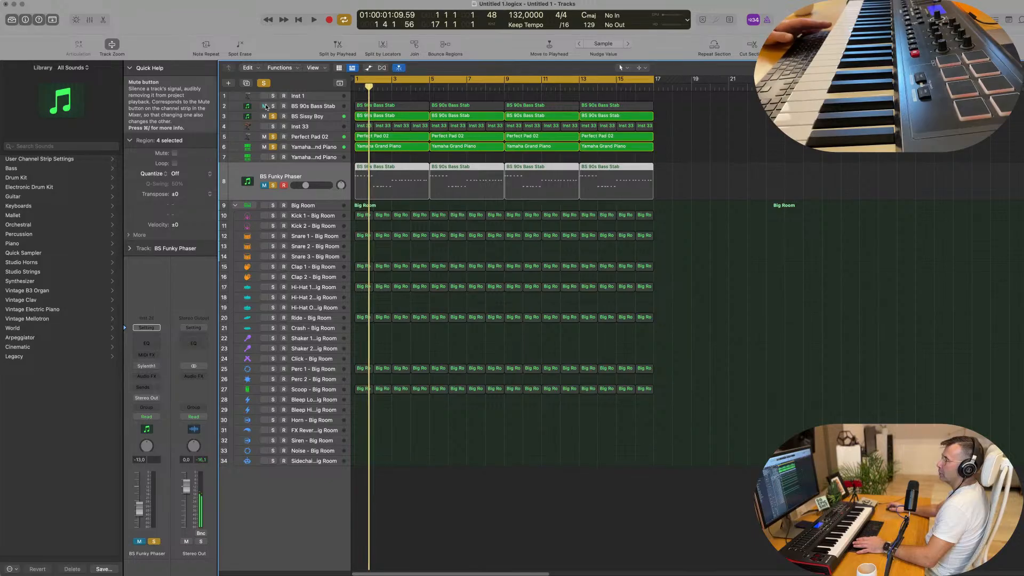
key(space)
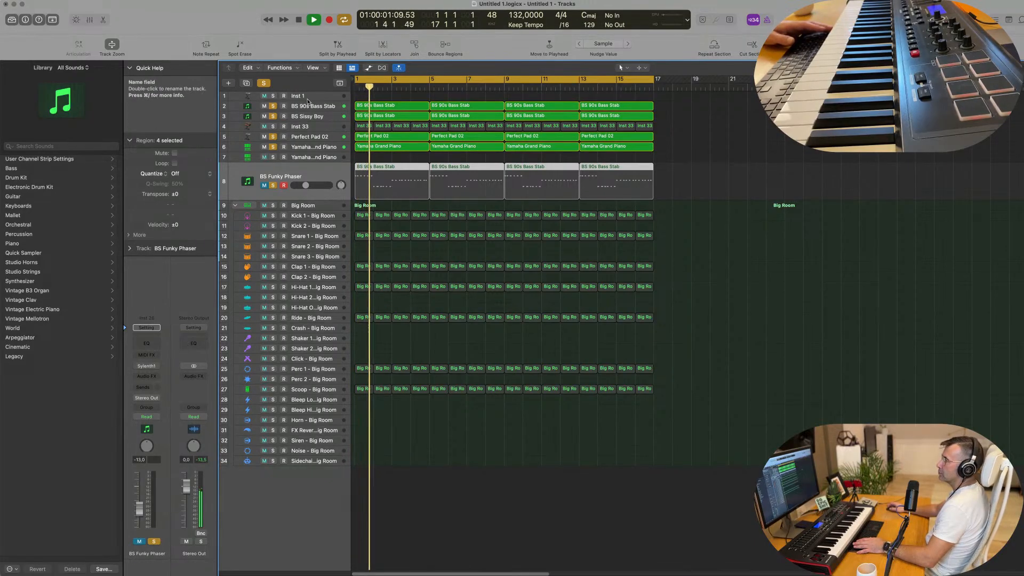
Add Inst 33 to the soloed tracks and compare the mix with it muted and unmuted
click(273, 127)
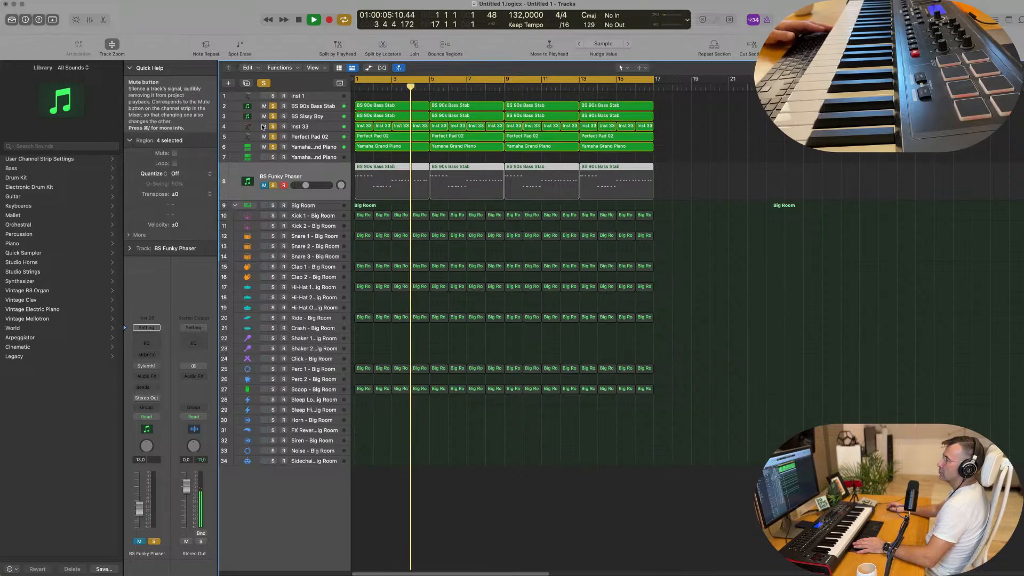
click(263, 127)
click(263, 127)
click(683, 287)
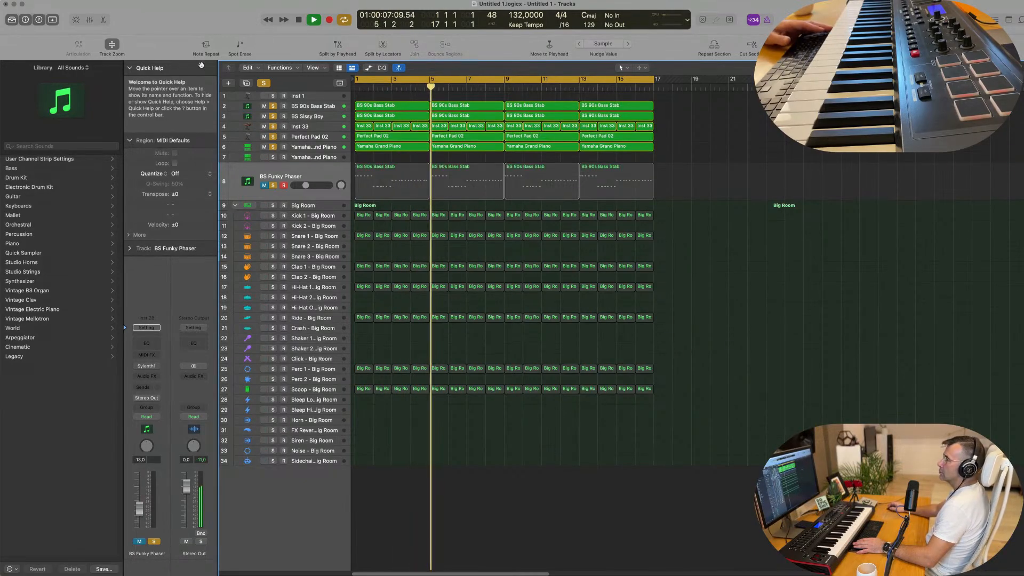
Clear all track solos and play the whole arrangement from the start
key(space)
click(263, 83)
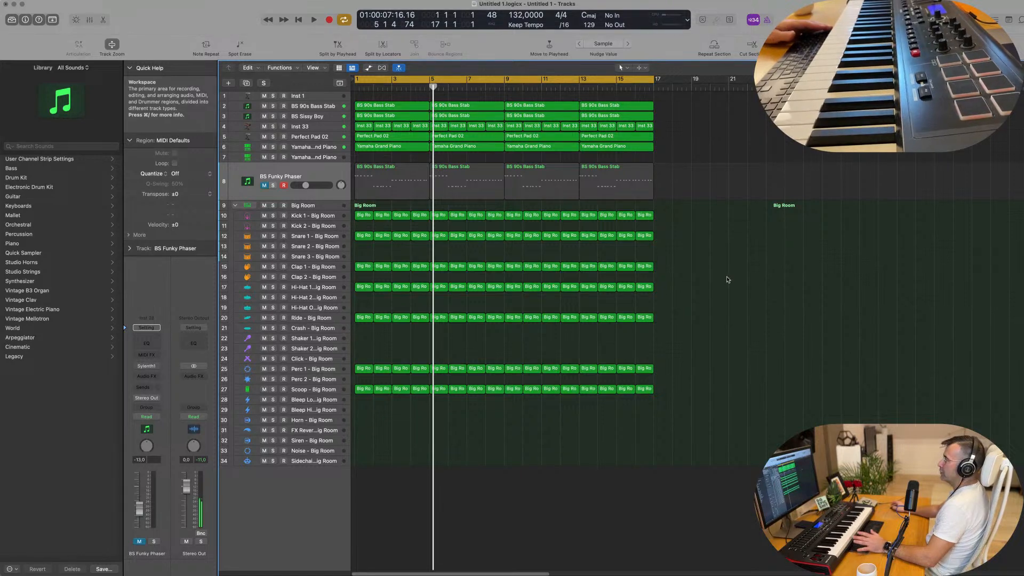
key(Return)
key(space)
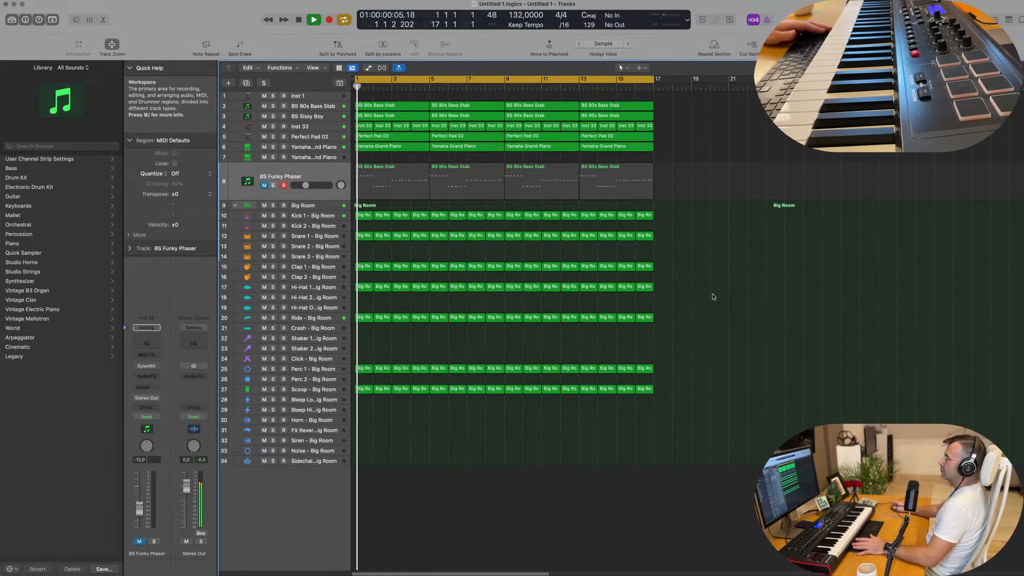
Check Inst 33 in solo and lower its volume to -17.0 dB in the full mix
click(299, 126)
click(273, 144)
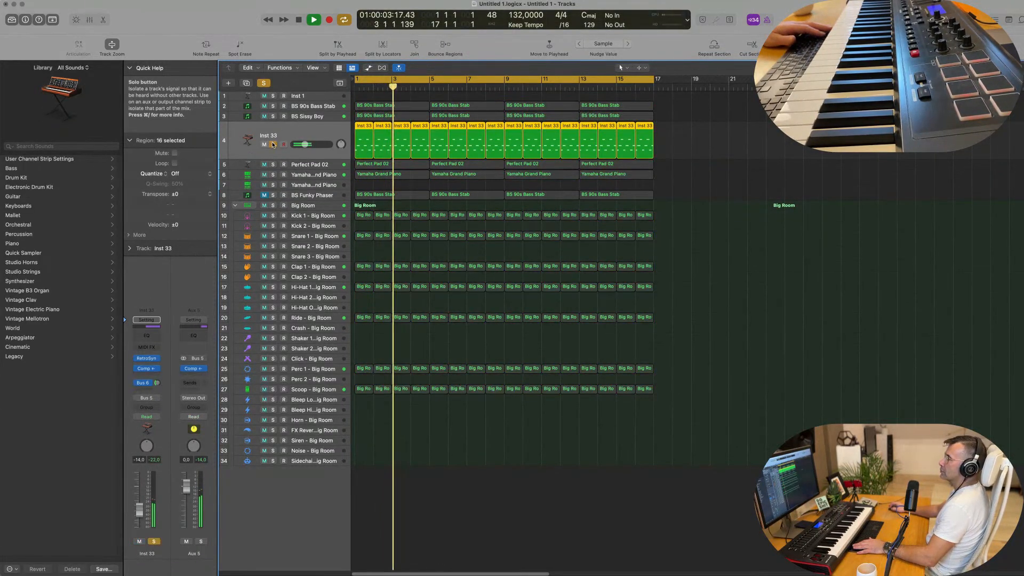
click(273, 145)
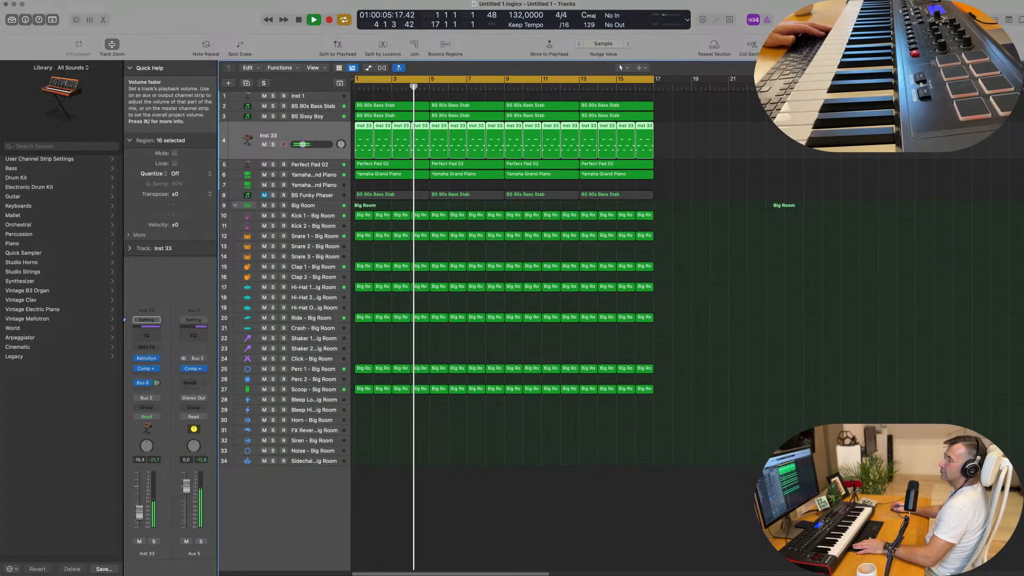
Duplicate the Perfect Pad 02 track with its settings and open the new track's Alchemy instrument
click(319, 165)
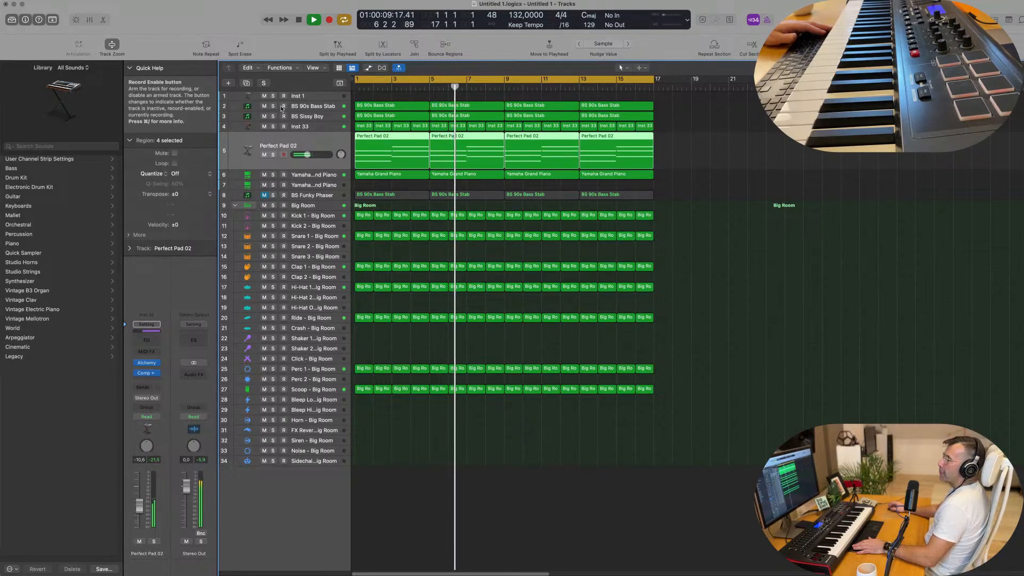
click(246, 83)
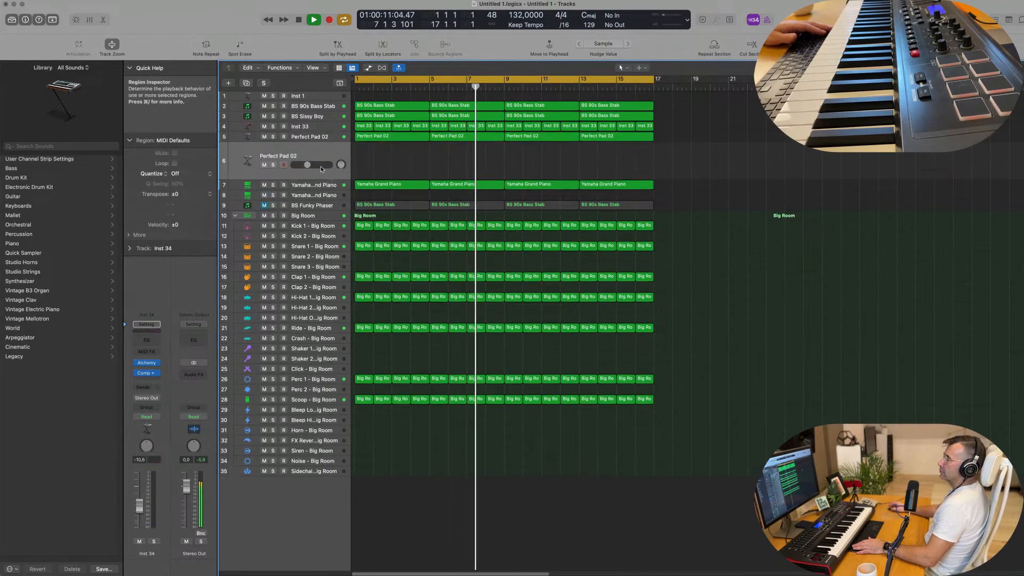
click(146, 364)
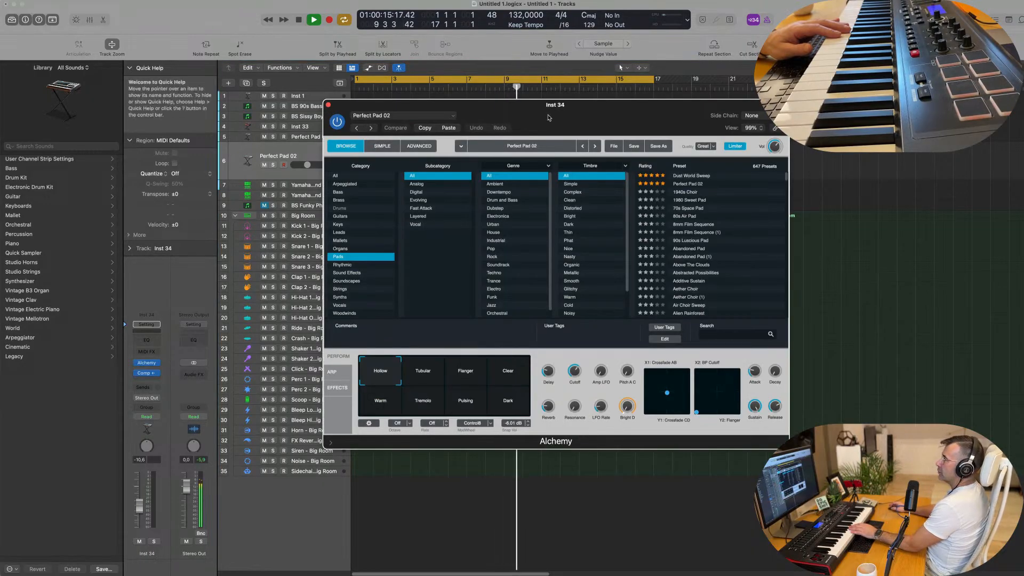
drag(548, 117, 481, 114)
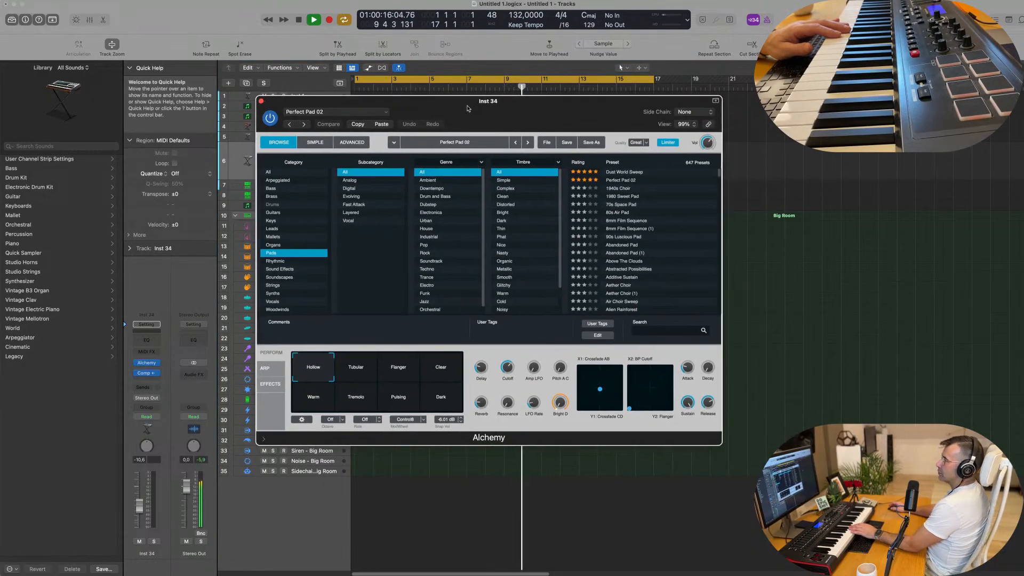
Load Alchemy's Brass preset Brassy Jazz Ensemble on the new track and set its volume to -3.1 dB
click(272, 197)
click(636, 229)
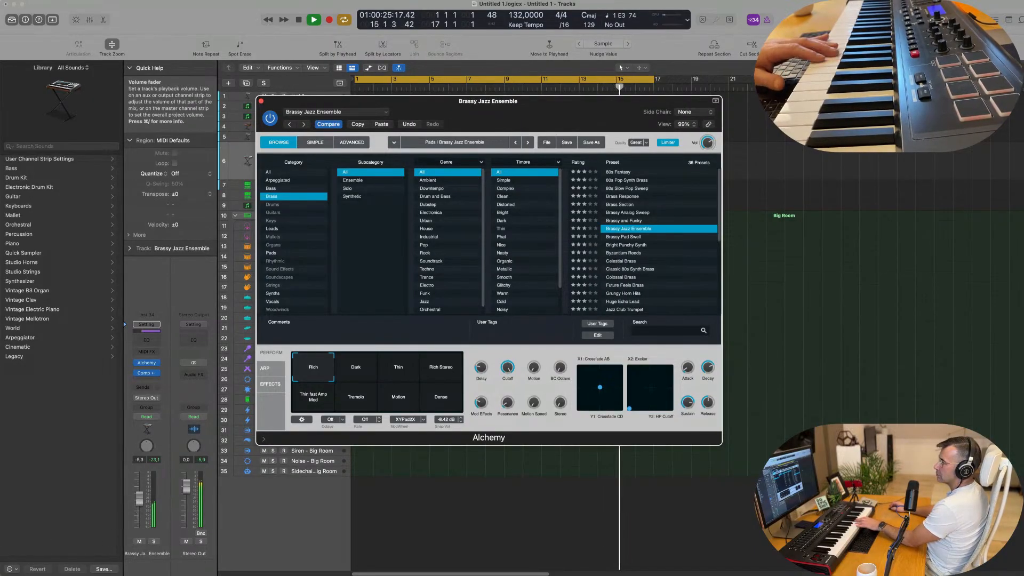
drag(139, 497, 140, 487)
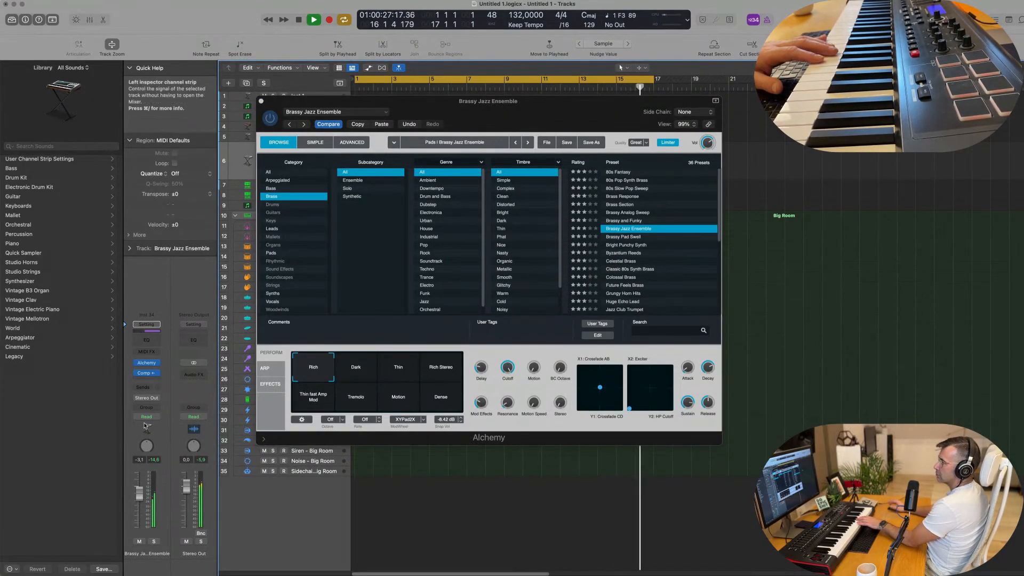
Add a send to Bus 6 on the Brassy Jazz Ensemble track
click(143, 389)
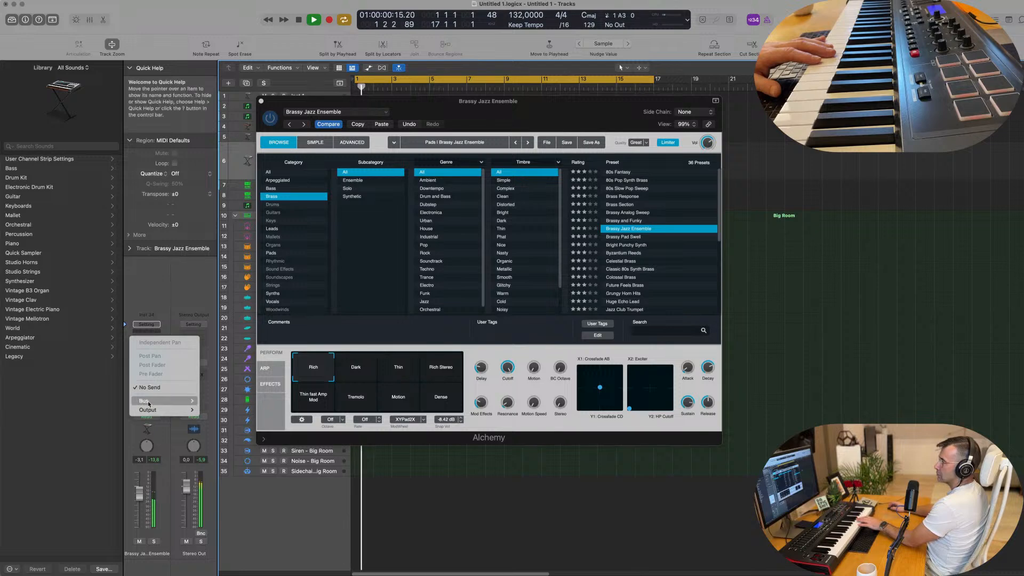
mouse_move(163, 401)
click(221, 266)
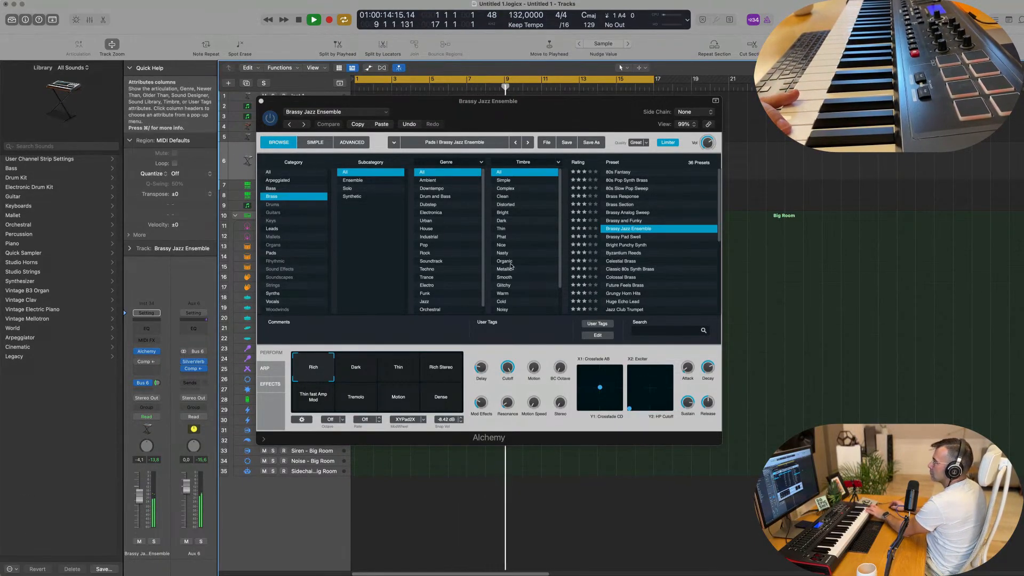
Load Alchemy's Byzantium Reeds brass preset on the new track
click(625, 254)
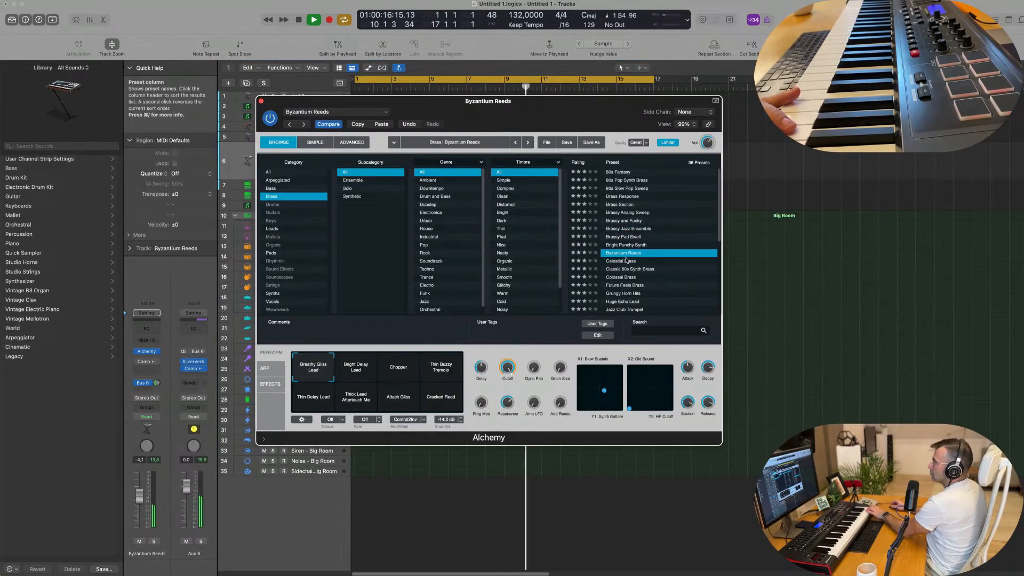
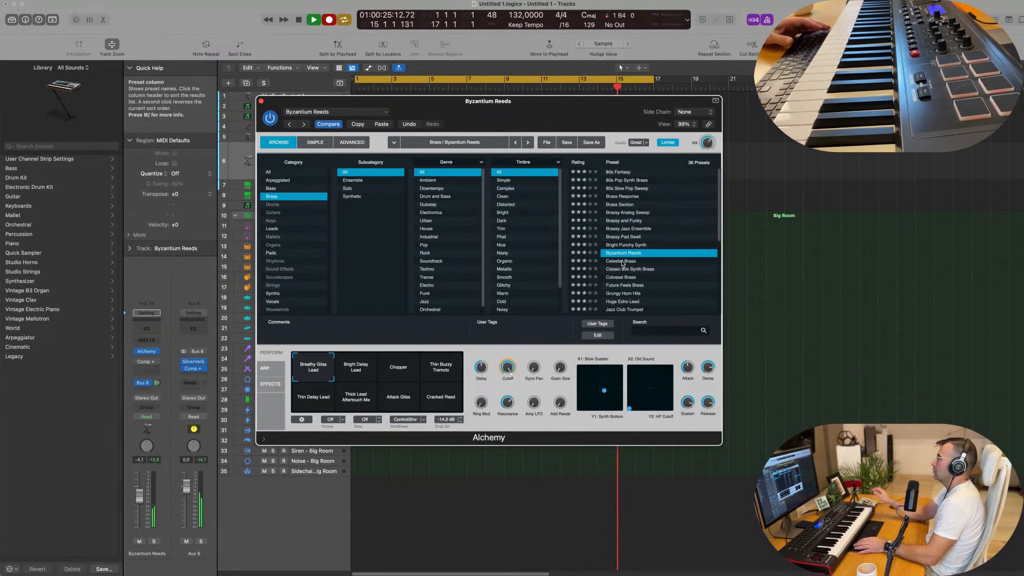
Split the recorded Byzantium Reeds region at bar 13, moving the two-bar end piece to bar 1 and the longer piece to about bar 23
key(space)
drag(560, 105, 604, 317)
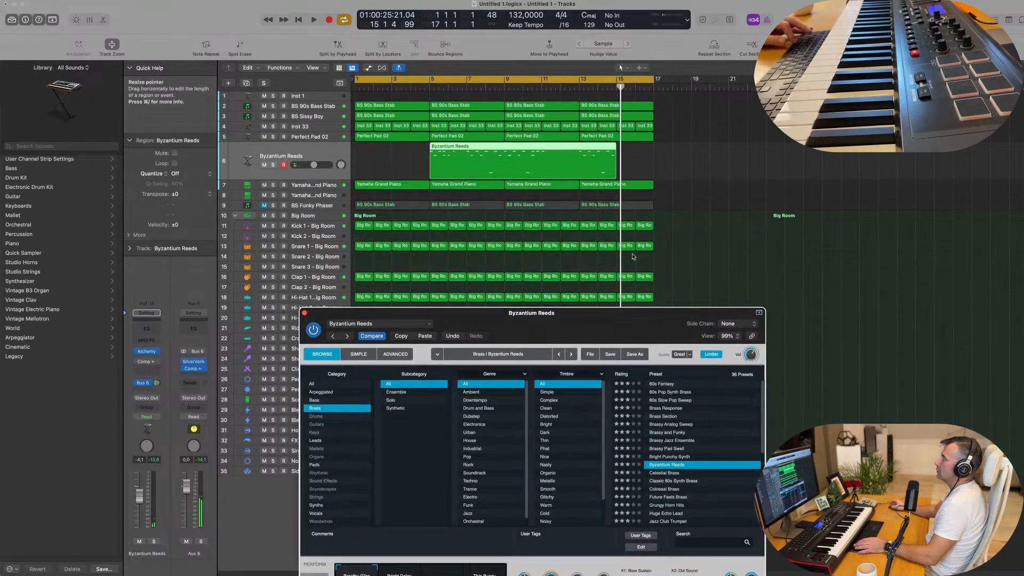
key(Return)
key(space)
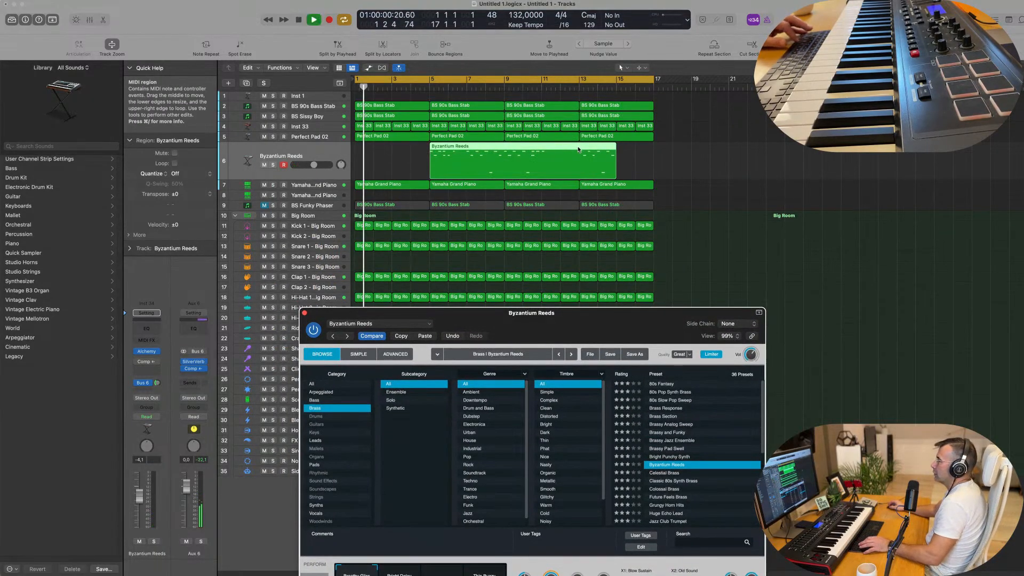
super+double_click(579, 150)
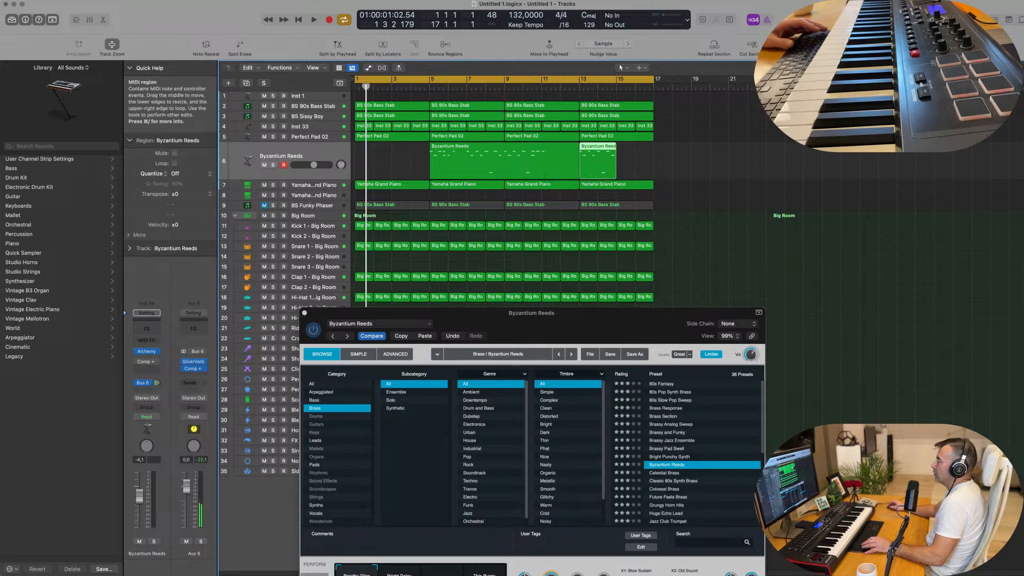
drag(604, 150, 351, 161)
key(space)
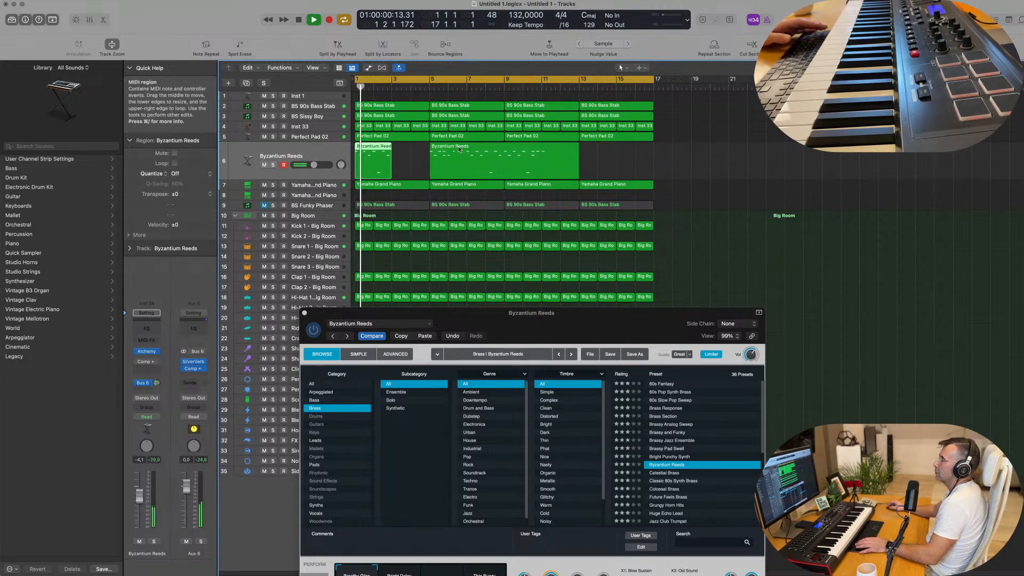
drag(458, 155, 790, 156)
key(space)
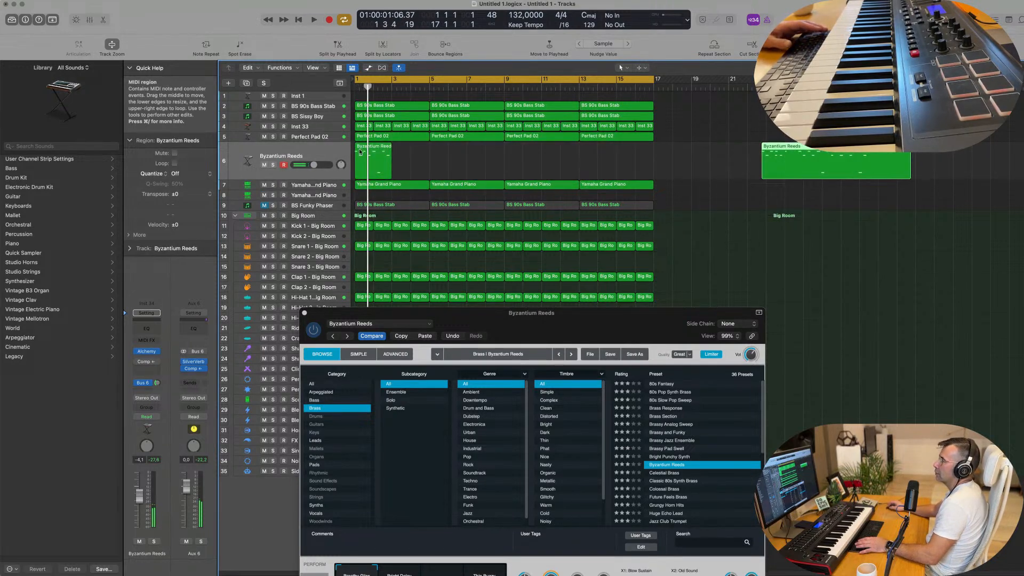
Open the two-bar Byzantium Reeds region in the Piano Roll, select all its notes and play the phrase
double_click(372, 150)
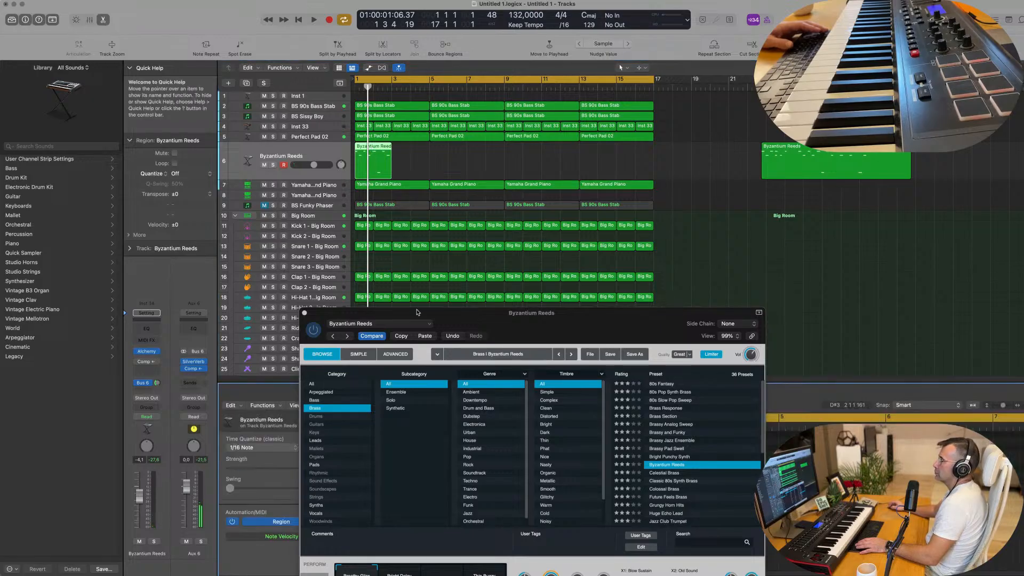
drag(417, 313, 729, 273)
click(419, 480)
key(super+a)
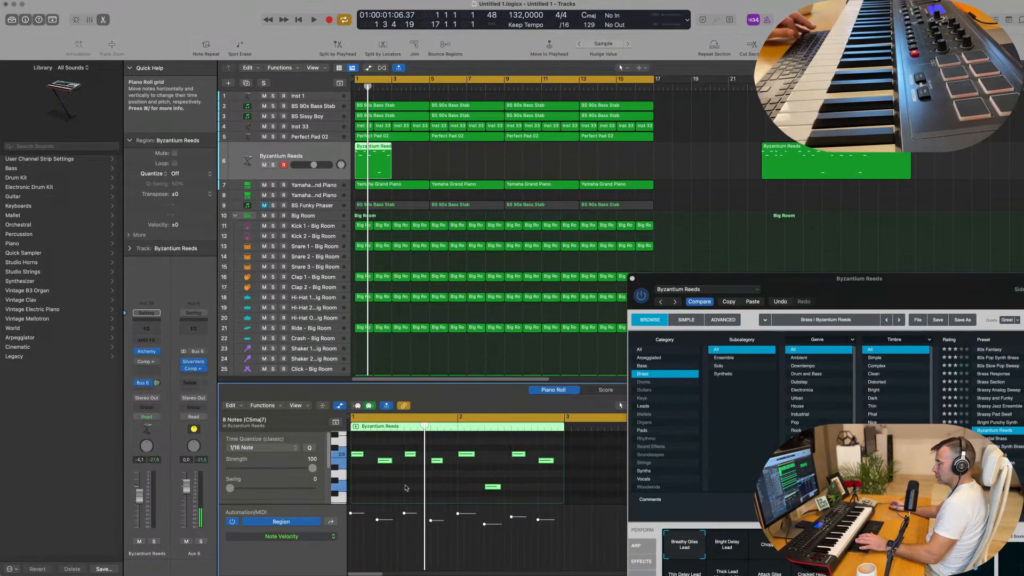
key(space)
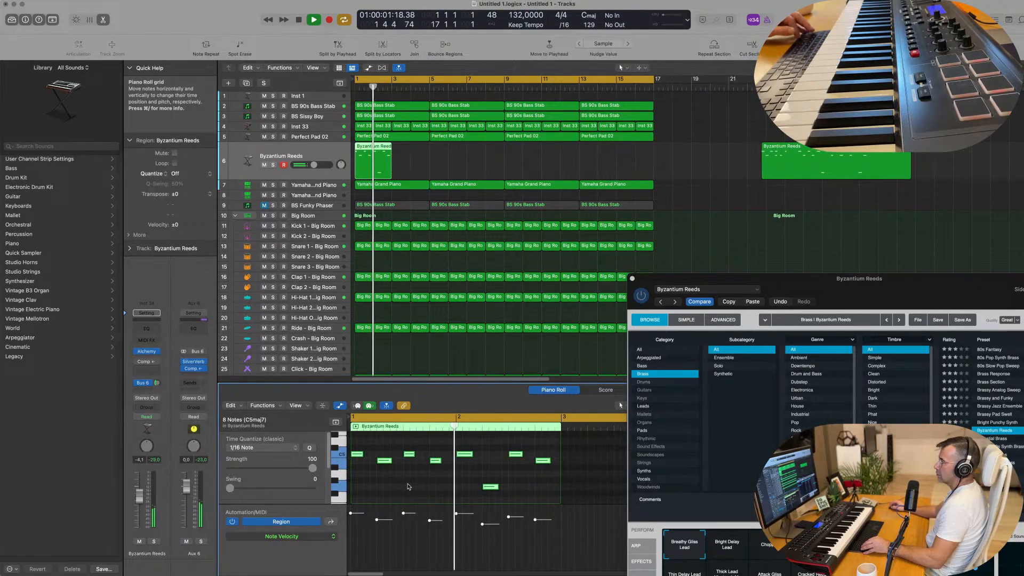
scroll(409, 487, down, 2)
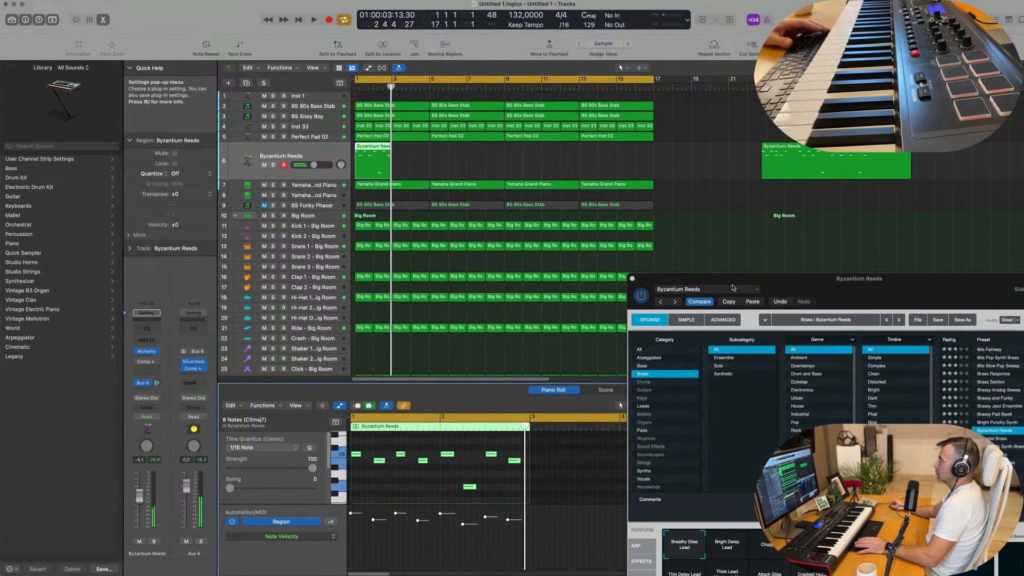
Repeat the two-bar Byzantium Reeds region along its track to fill bars 1 to 16
drag(792, 286, 690, 211)
click(465, 482)
click(385, 160)
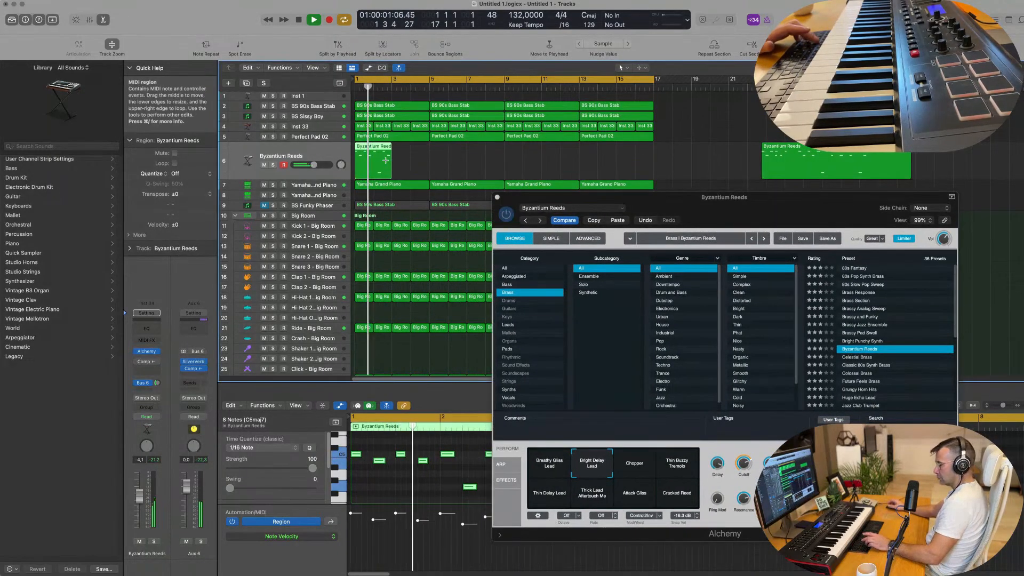
drag(385, 160, 616, 160)
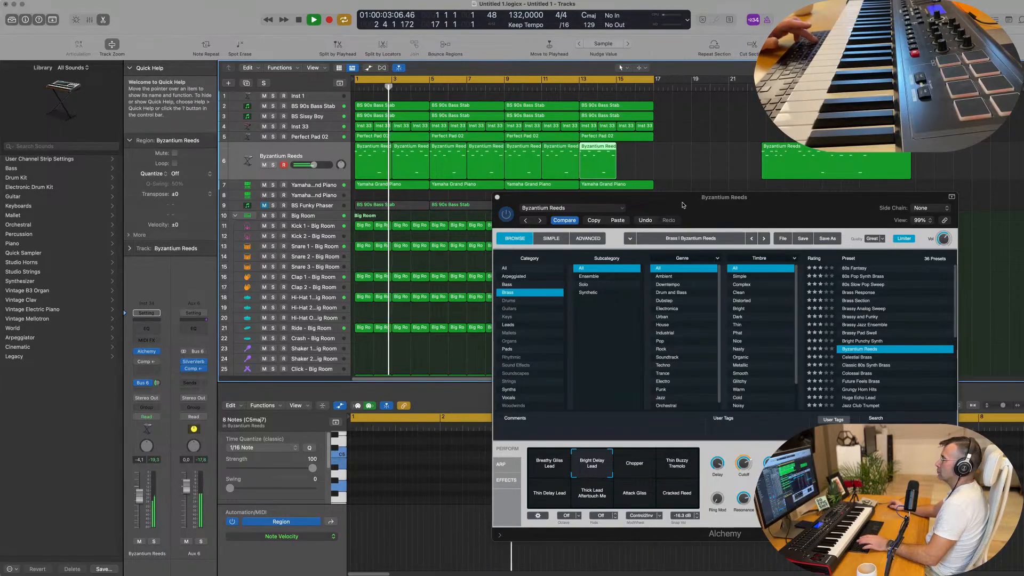
Adjust the track's Bus 6 send and audition Alchemy's Chopper, Thin Buzzy Tremolo, Thin Delay Lead and Thick Lead Aftertouch Me snapshots
drag(683, 204, 593, 207)
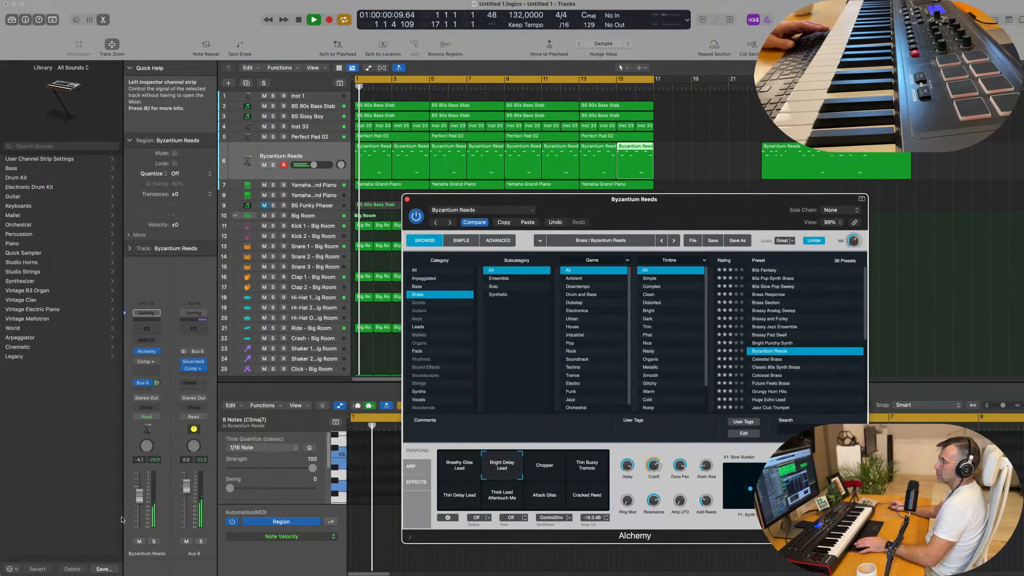
drag(157, 383, 156, 391)
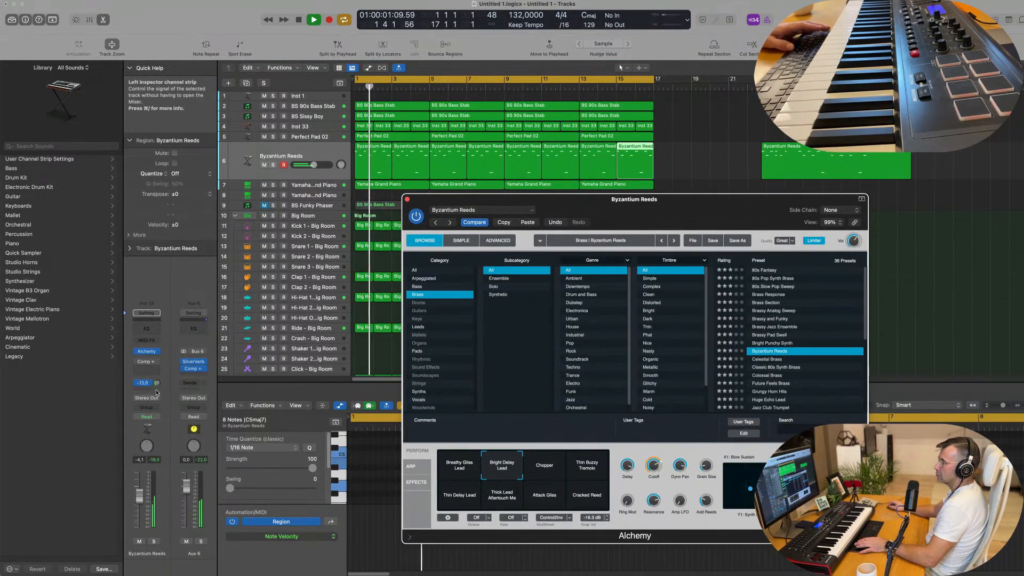
click(550, 470)
click(590, 468)
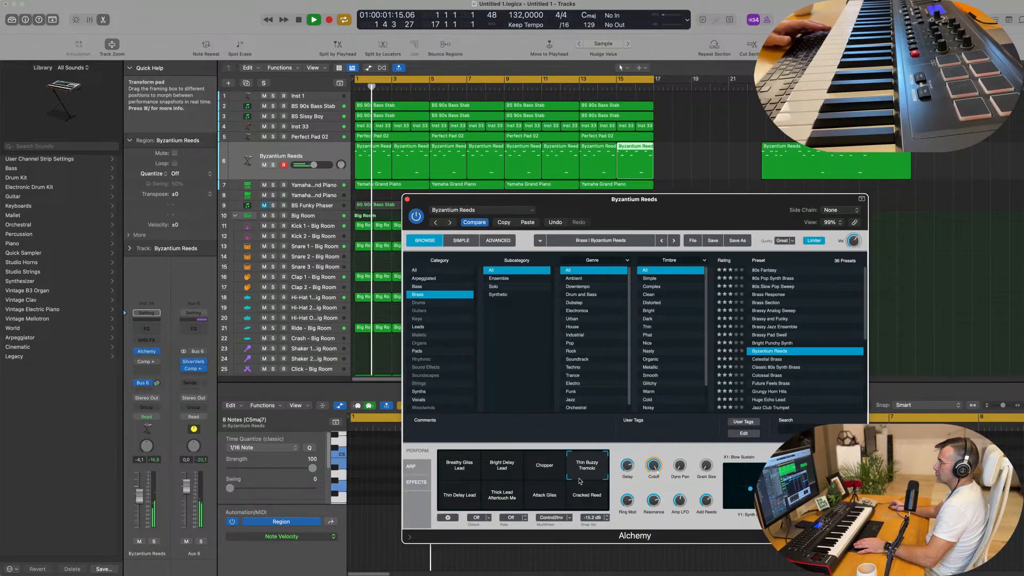
click(456, 500)
click(507, 501)
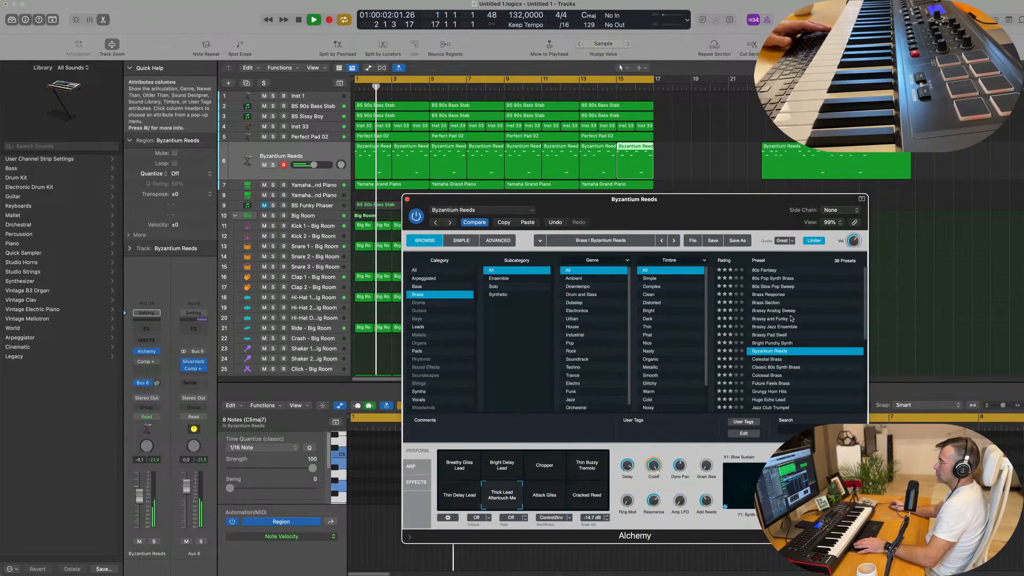
Try the brass presets Future Feels Brass, Grungy Horn Hits and Huge Echo Lead, setting the track volume to -9.0 dB
scroll(798, 348, down, 2)
click(782, 352)
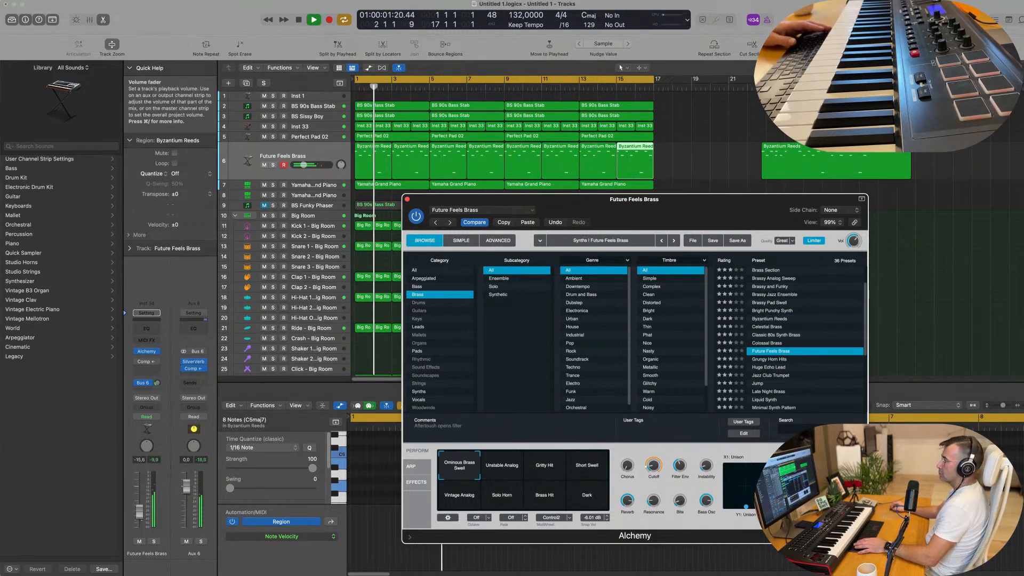
click(780, 360)
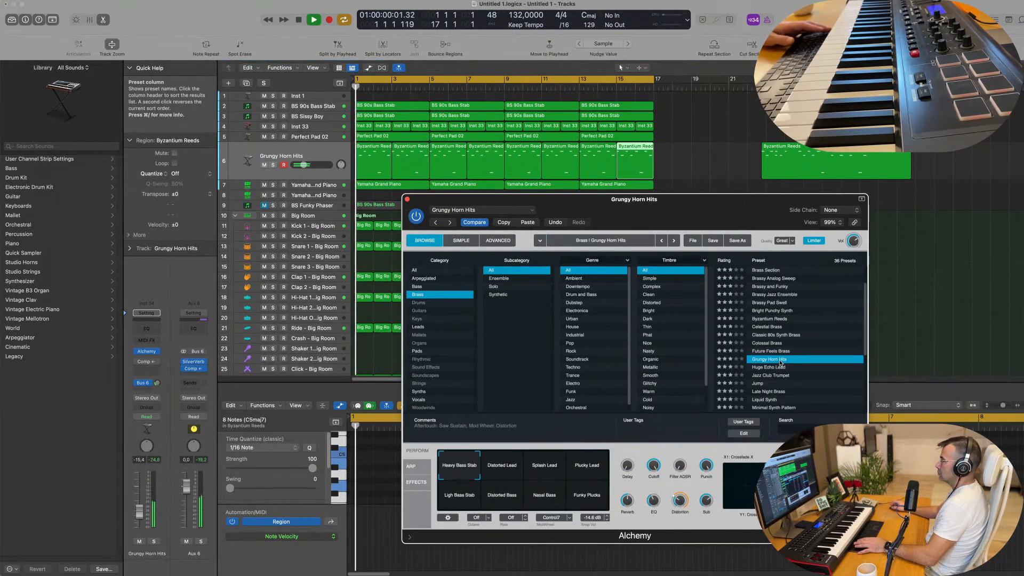
click(781, 367)
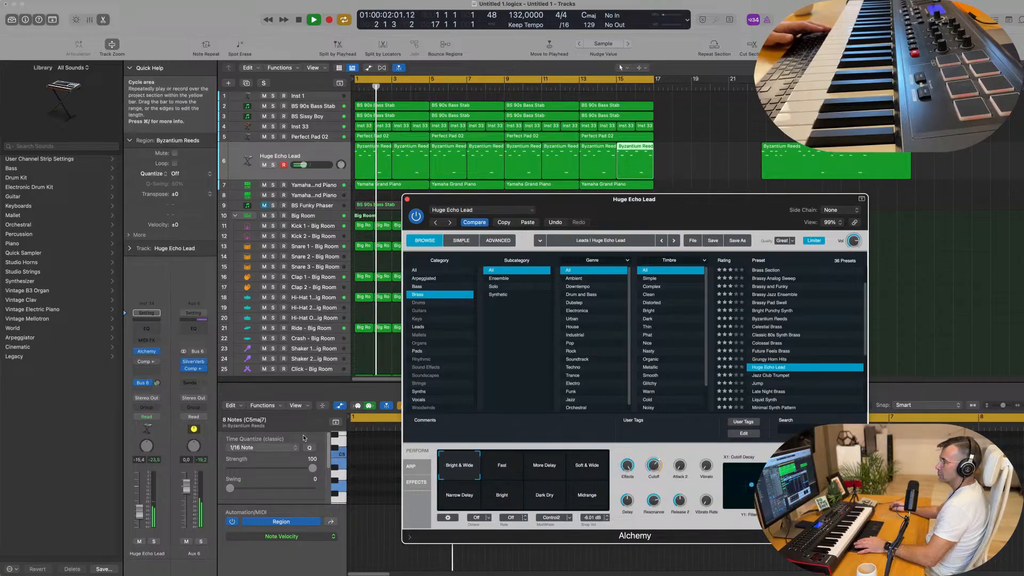
drag(157, 382, 157, 384)
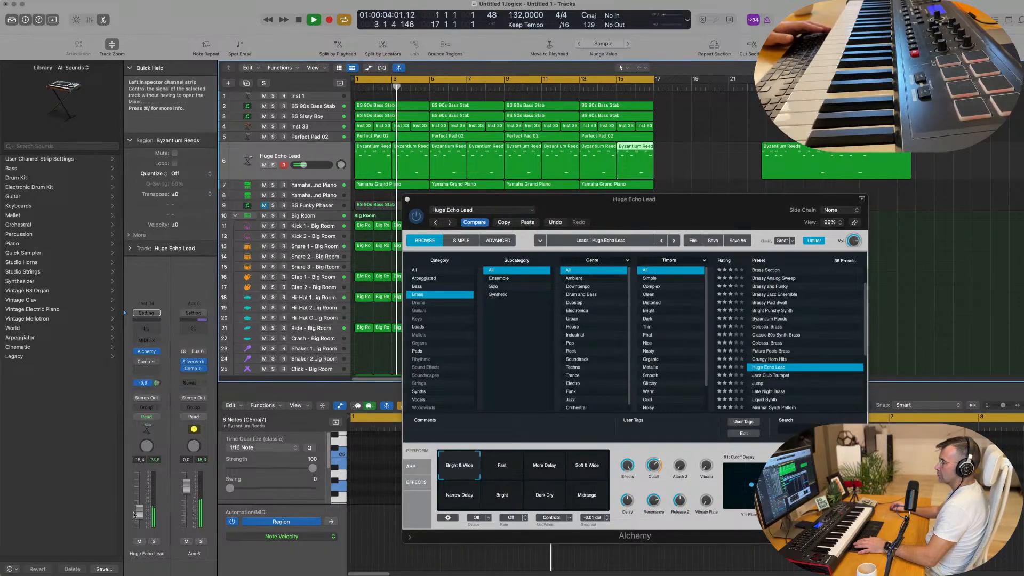
drag(139, 512, 140, 504)
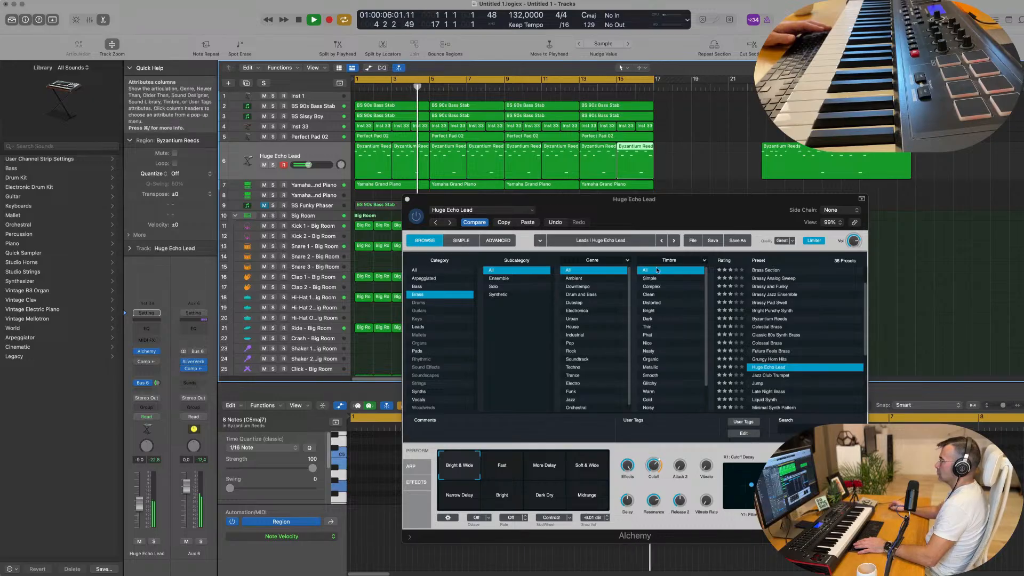
drag(634, 199, 609, 129)
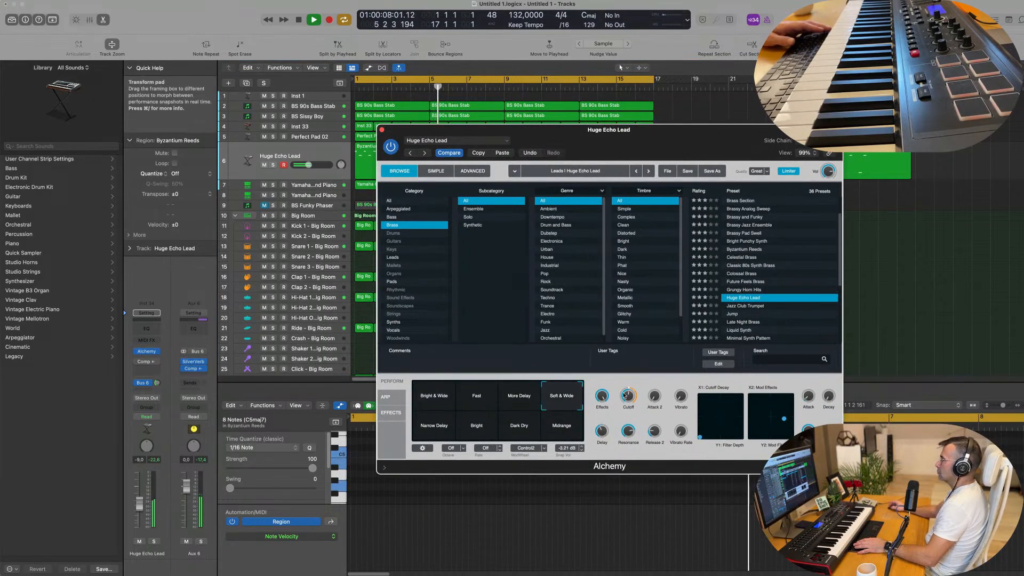
Load Alchemy's Jazz Club Trumpet brass preset and set the track volume to -10.6 dB
click(749, 306)
key(space)
key(space)
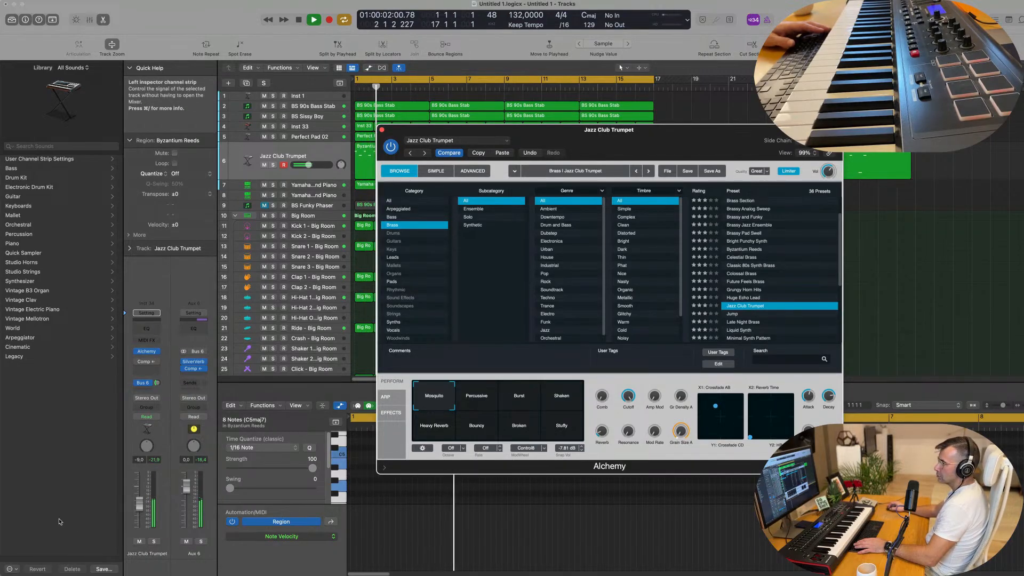
drag(139, 502, 139, 505)
Audition the Percussive, Burst, Shaken and Heavy Reverb snapshots, return to Mosquito and set the track volume to -9.6 dB
click(477, 407)
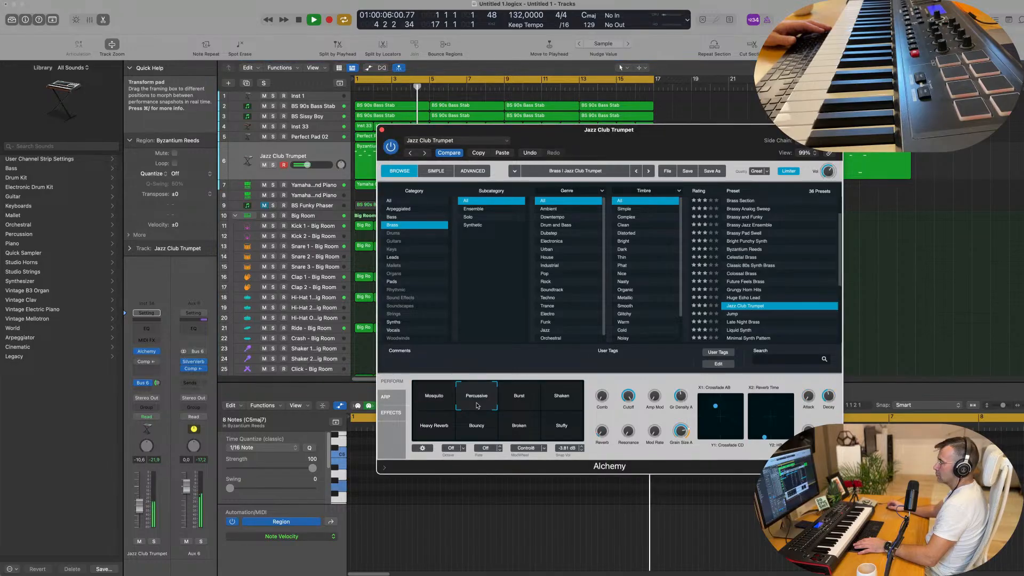
drag(143, 497, 143, 485)
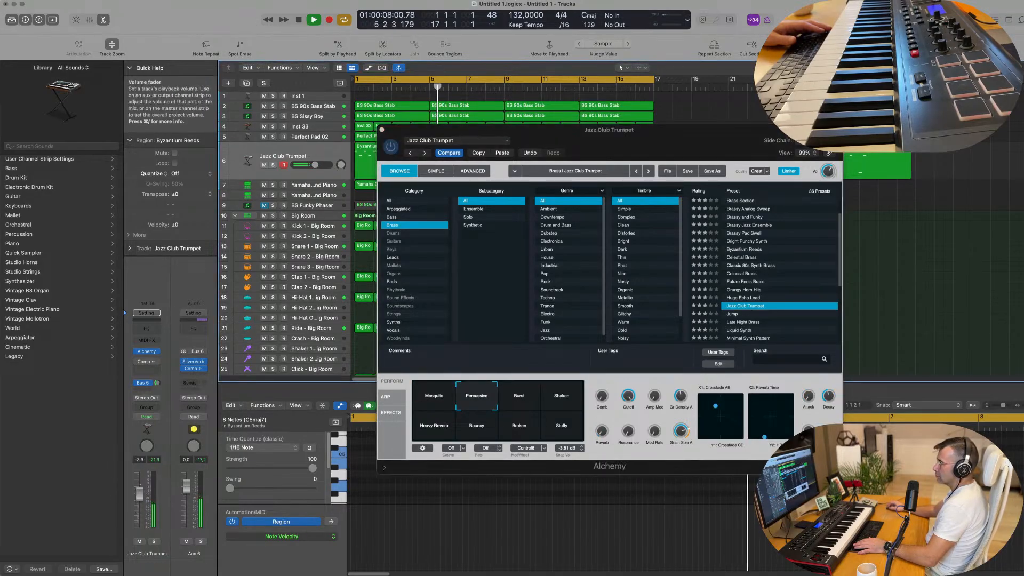
click(515, 397)
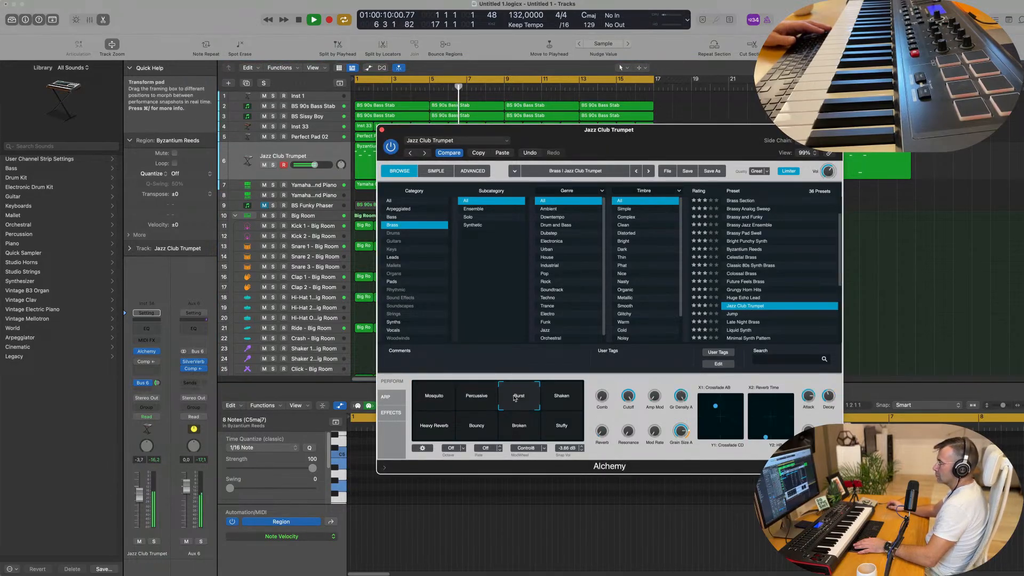
click(548, 402)
click(449, 428)
click(446, 405)
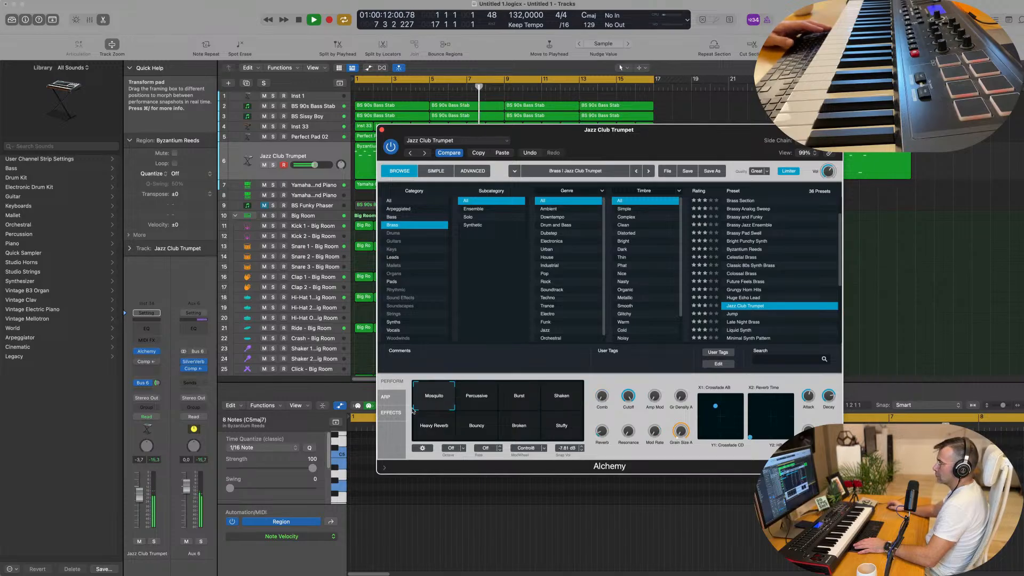
key(Return)
drag(140, 495, 140, 505)
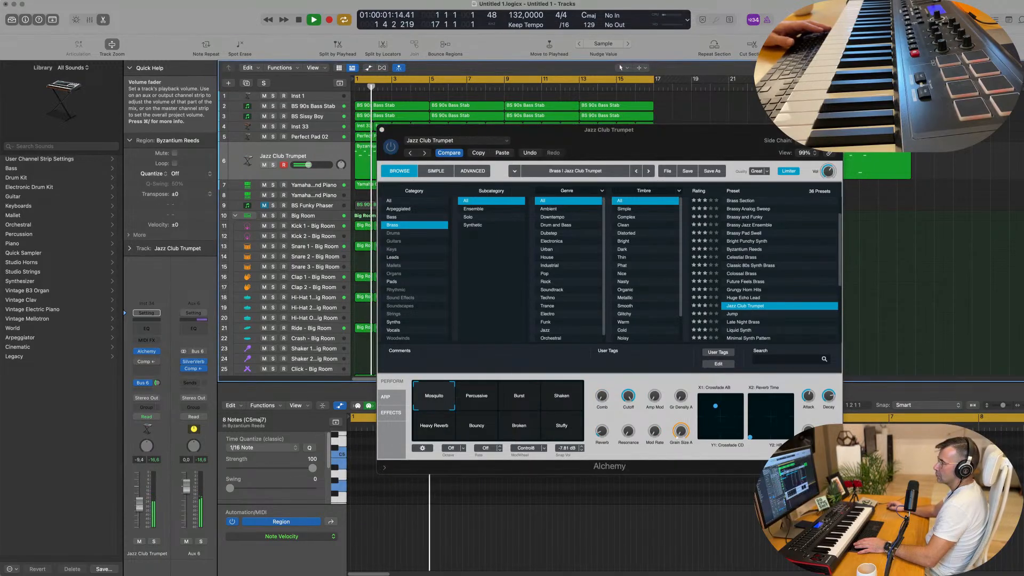
Add a second send, to Bus 7, on the Jazz Club Trumpet track
click(143, 383)
mouse_move(147, 401)
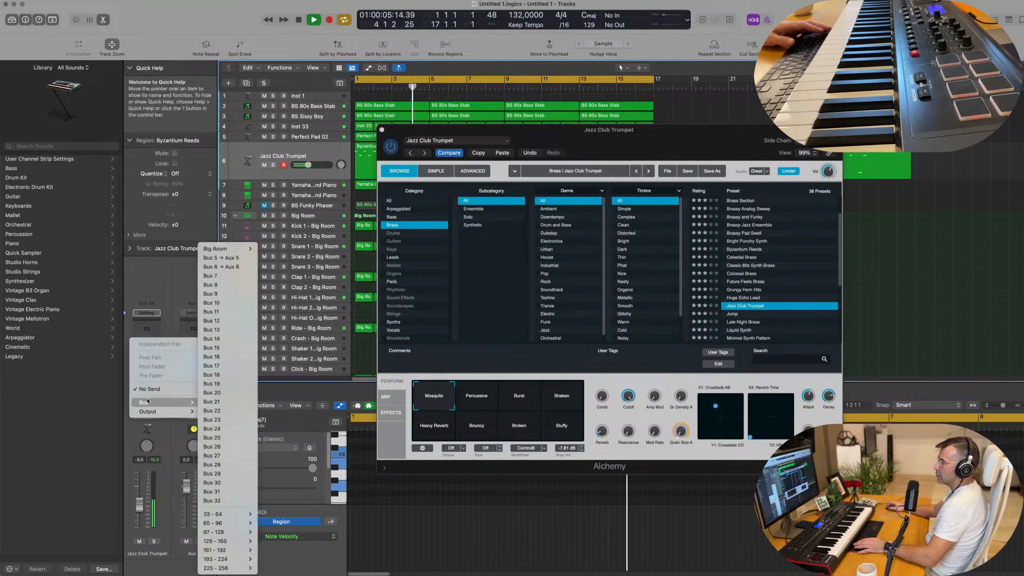
click(228, 277)
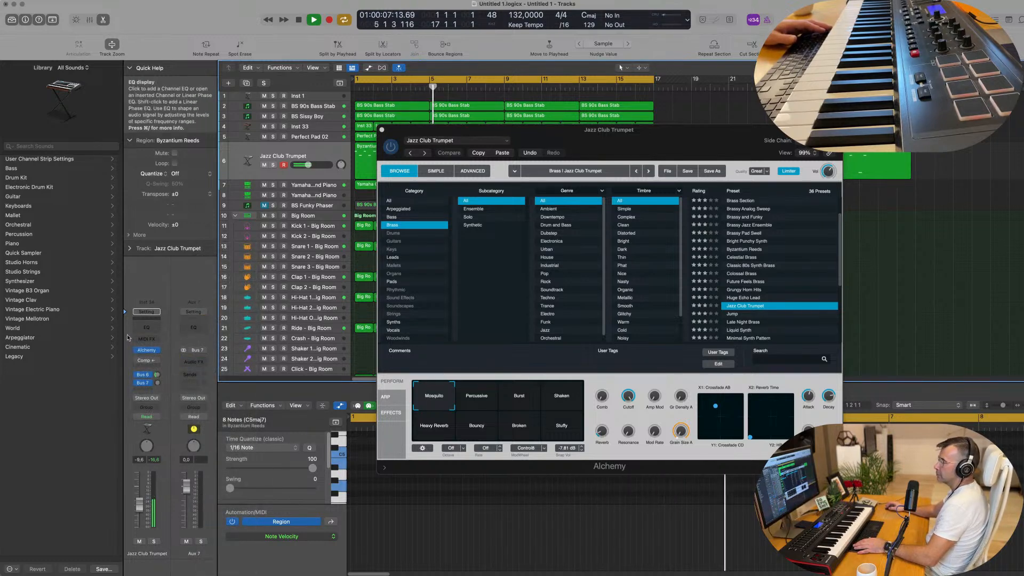
Insert a stereo Stereo Delay on Aux 7, raise the trumpet's Bus 7 send level and close both plug-in windows
click(199, 362)
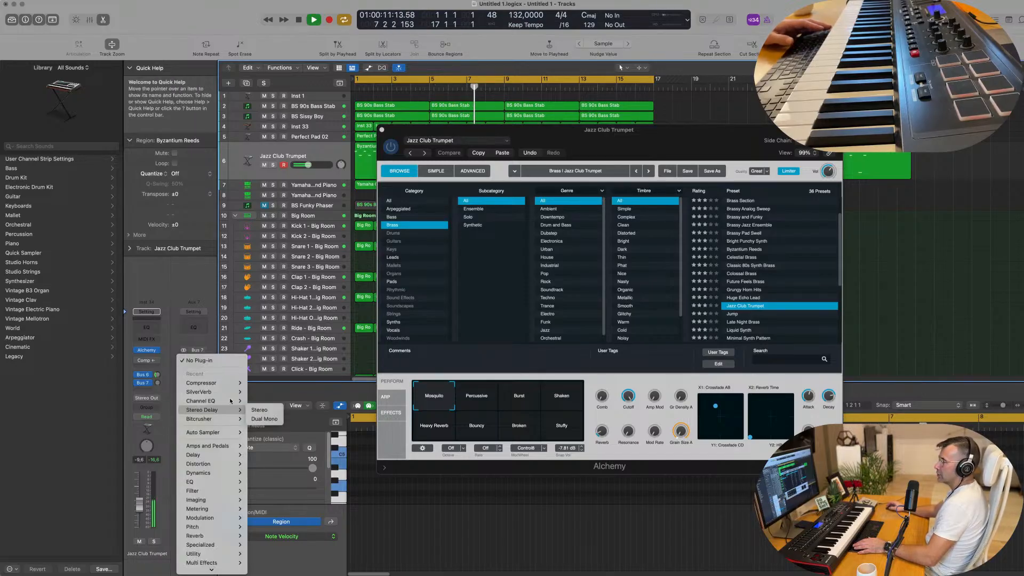
click(259, 409)
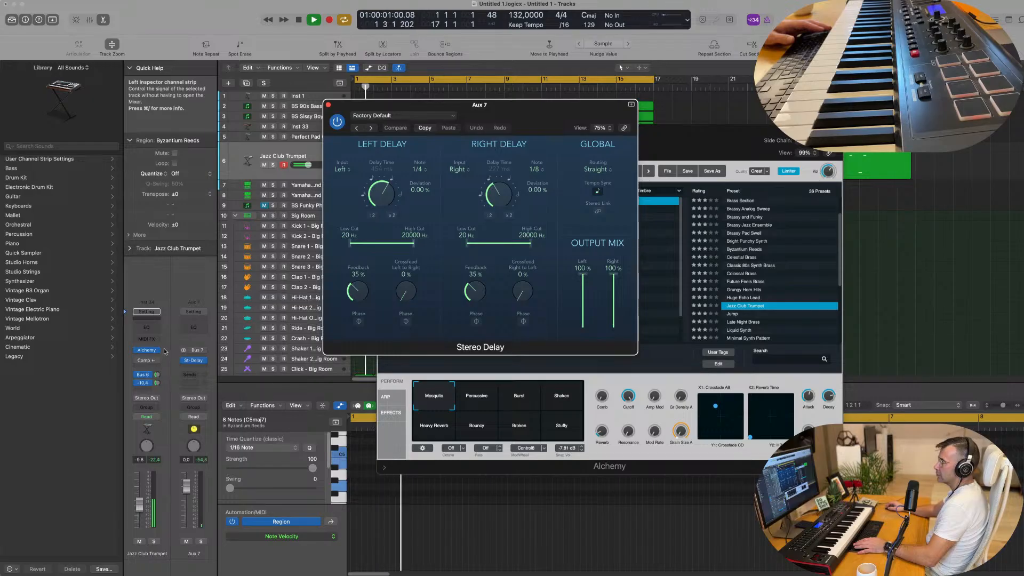
drag(157, 384, 157, 385)
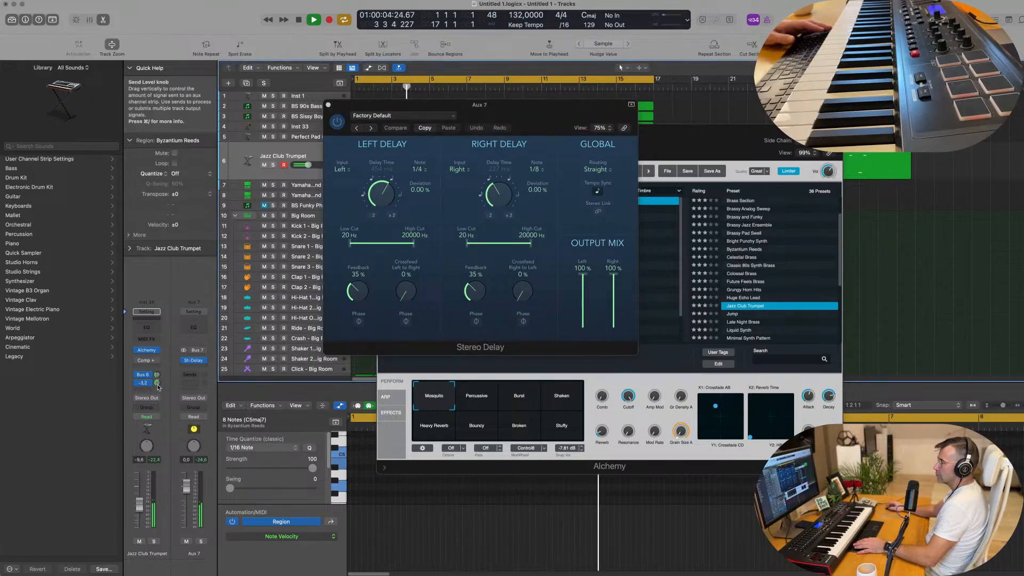
click(328, 105)
click(381, 130)
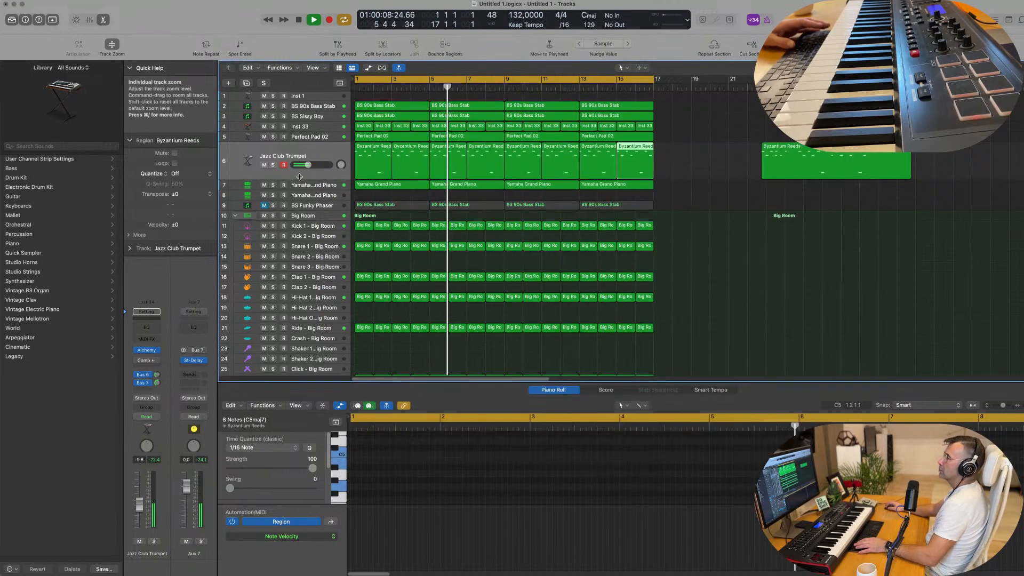
Add a Channel EQ to the Jazz Club Trumpet track and move its low cut up between 500 Hz and 1 kHz
click(320, 154)
key(Return)
click(149, 328)
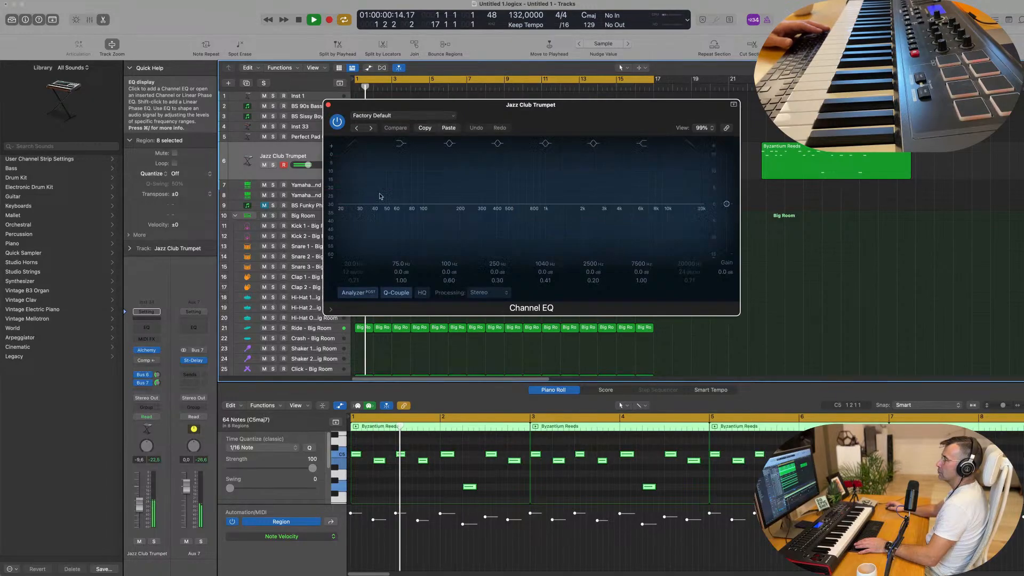
drag(353, 183, 534, 182)
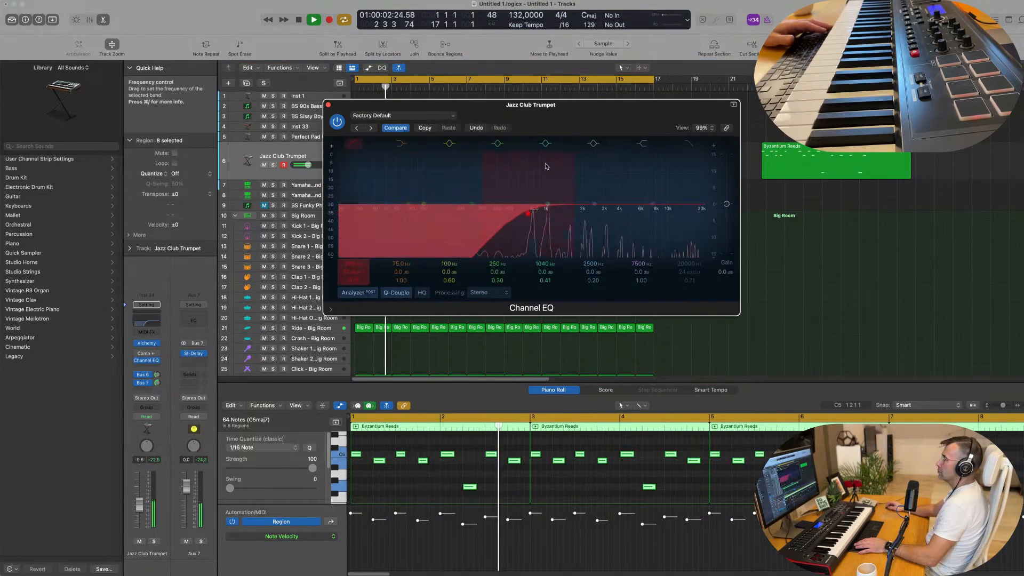